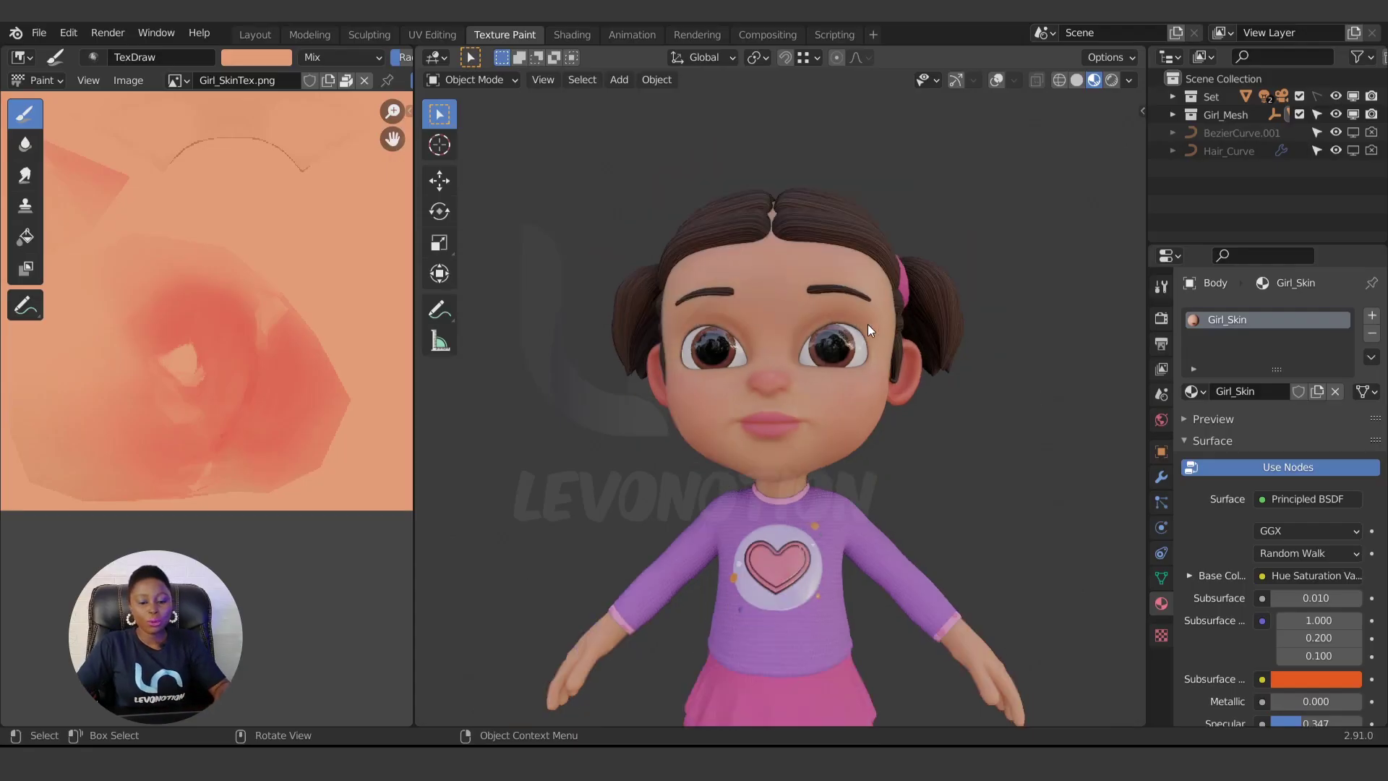
Show the overlays and gizmos in the 3D viewport around the girl character.
scroll(830, 343, up, 3)
mouse_move(877, 432)
middle_down()
mouse_move(831, 457)
mouse_move(925, 454)
mouse_move(872, 448)
mouse_move(902, 445)
mouse_move(909, 483)
mouse_move(870, 429)
middle_up()
scroll(918, 493, down, 3)
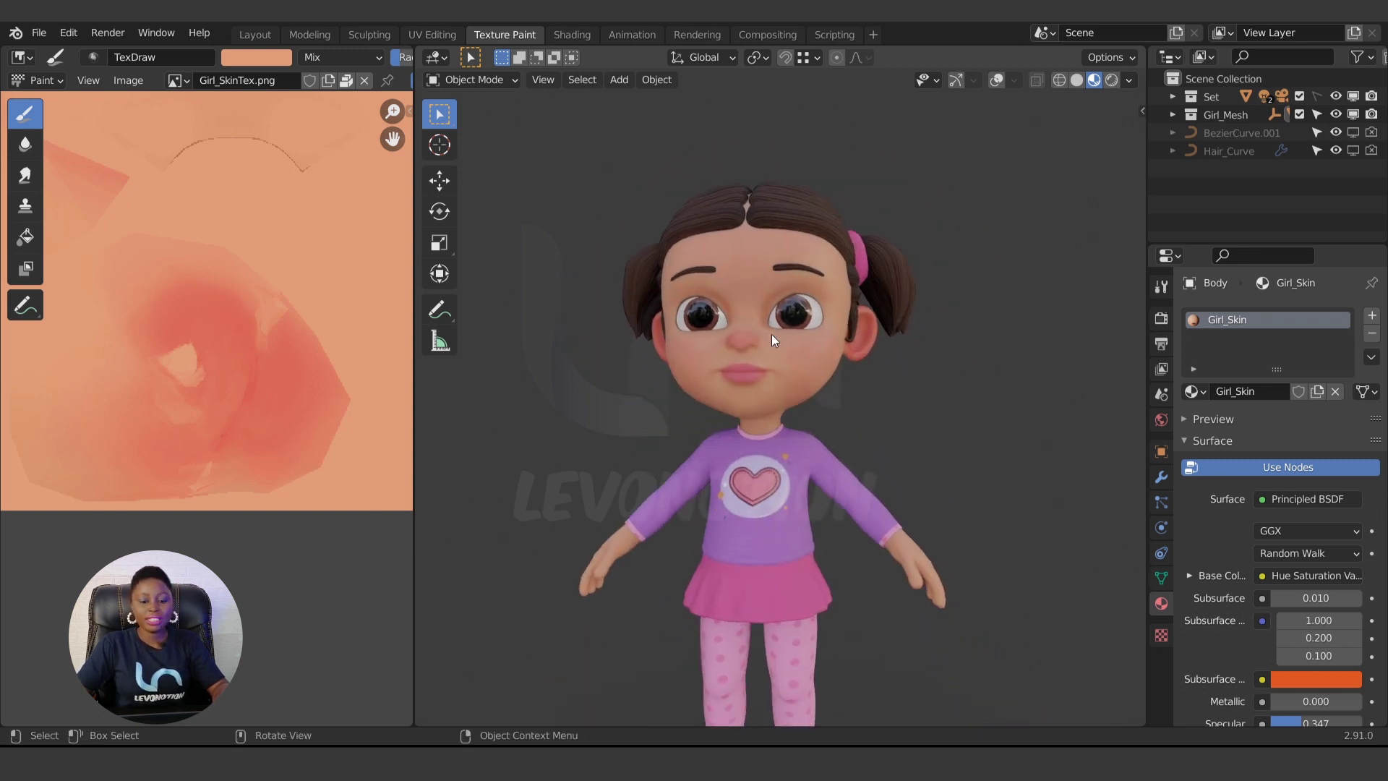
click(996, 79)
click(955, 79)
scroll(899, 331, up, 5)
middle_drag(899, 331, 935, 380)
scroll(935, 381, down, 4)
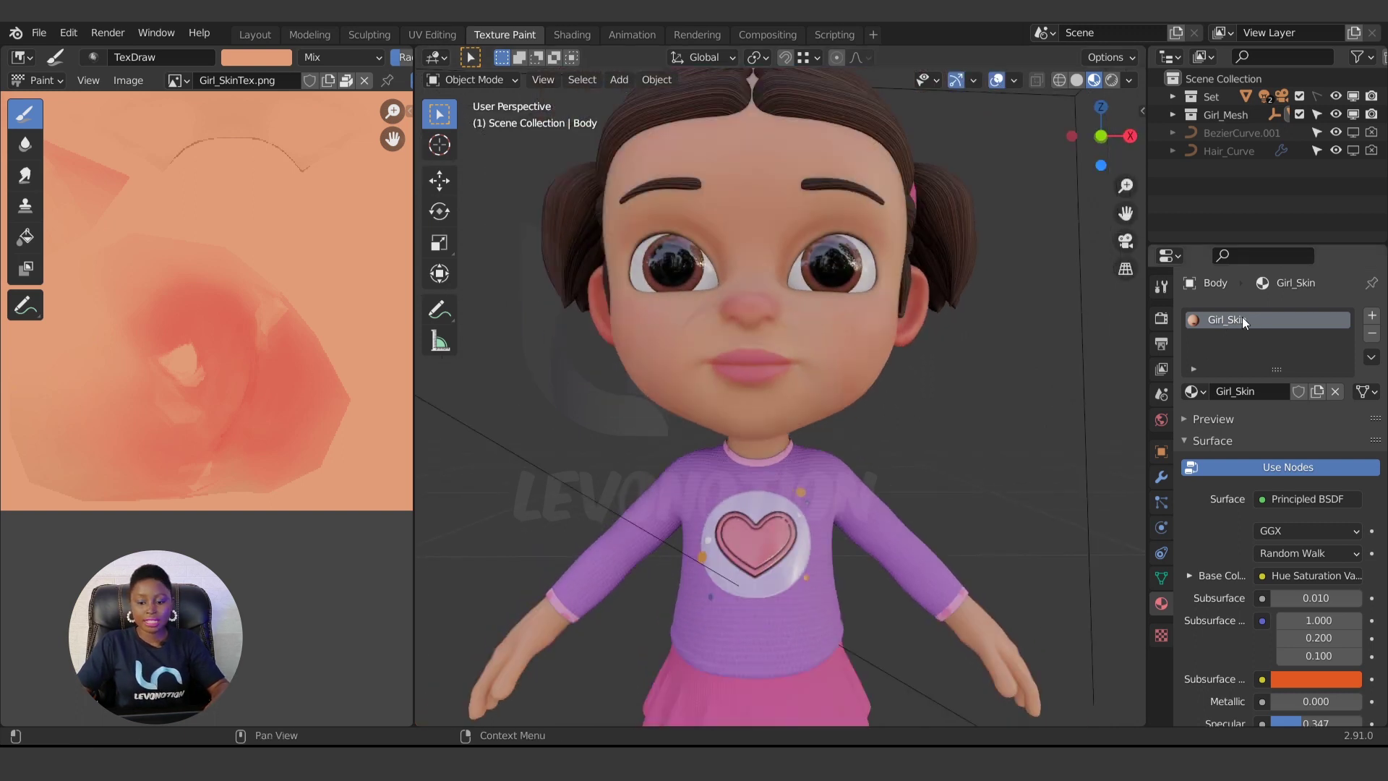
Remove the Girl_Skin material slot from the Body object.
click(1371, 333)
mouse_move(856, 405)
middle_down()
mouse_move(813, 440)
mouse_move(662, 406)
mouse_move(847, 407)
middle_up()
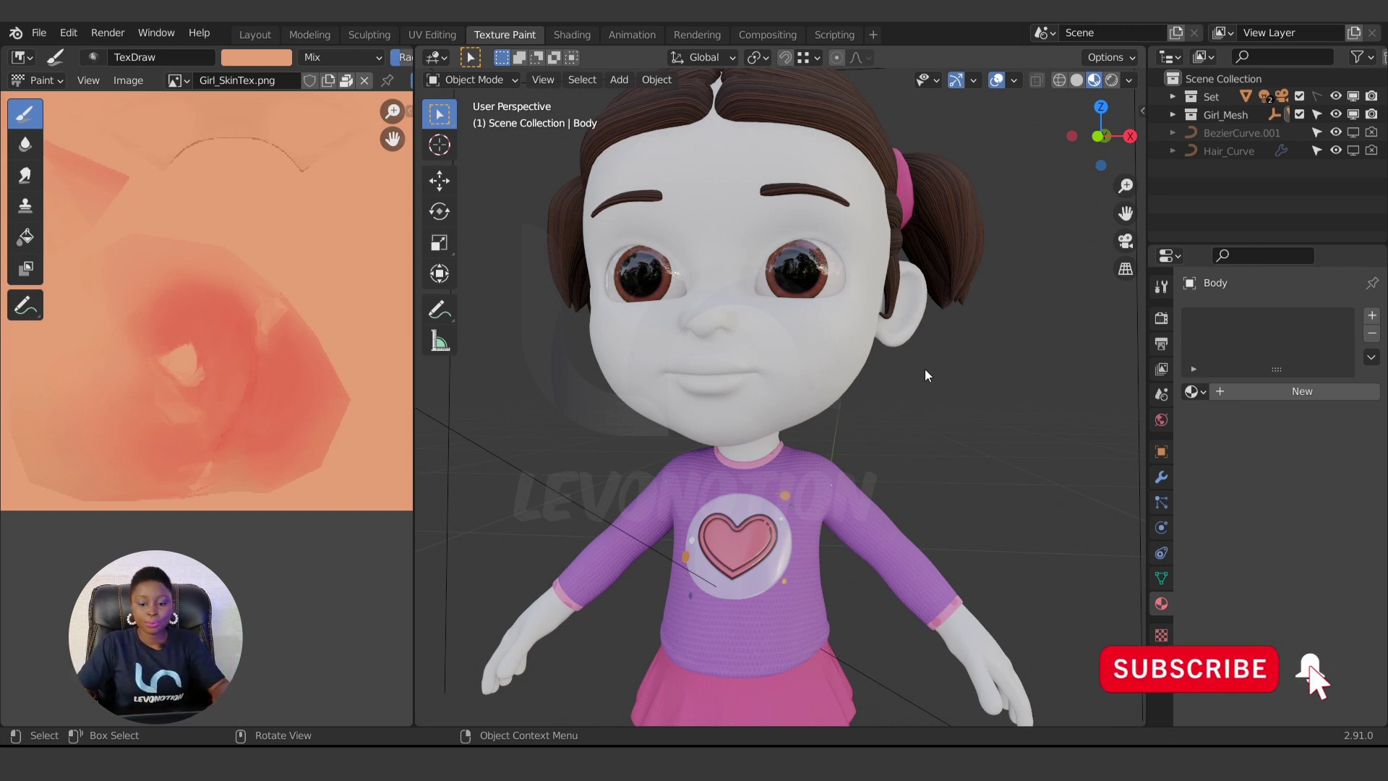
middle_drag(850, 362, 905, 405)
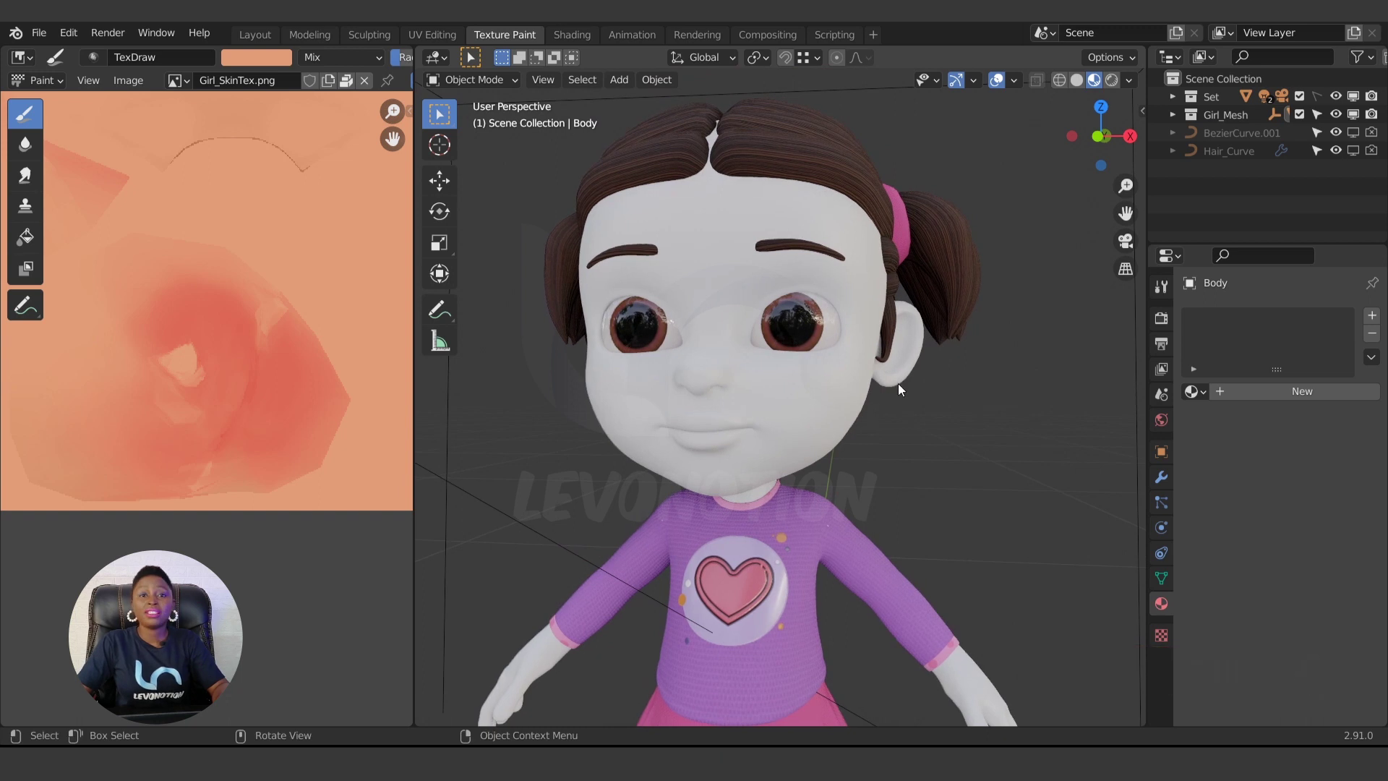
Create a new material on the Body and name it New Material.
click(1303, 391)
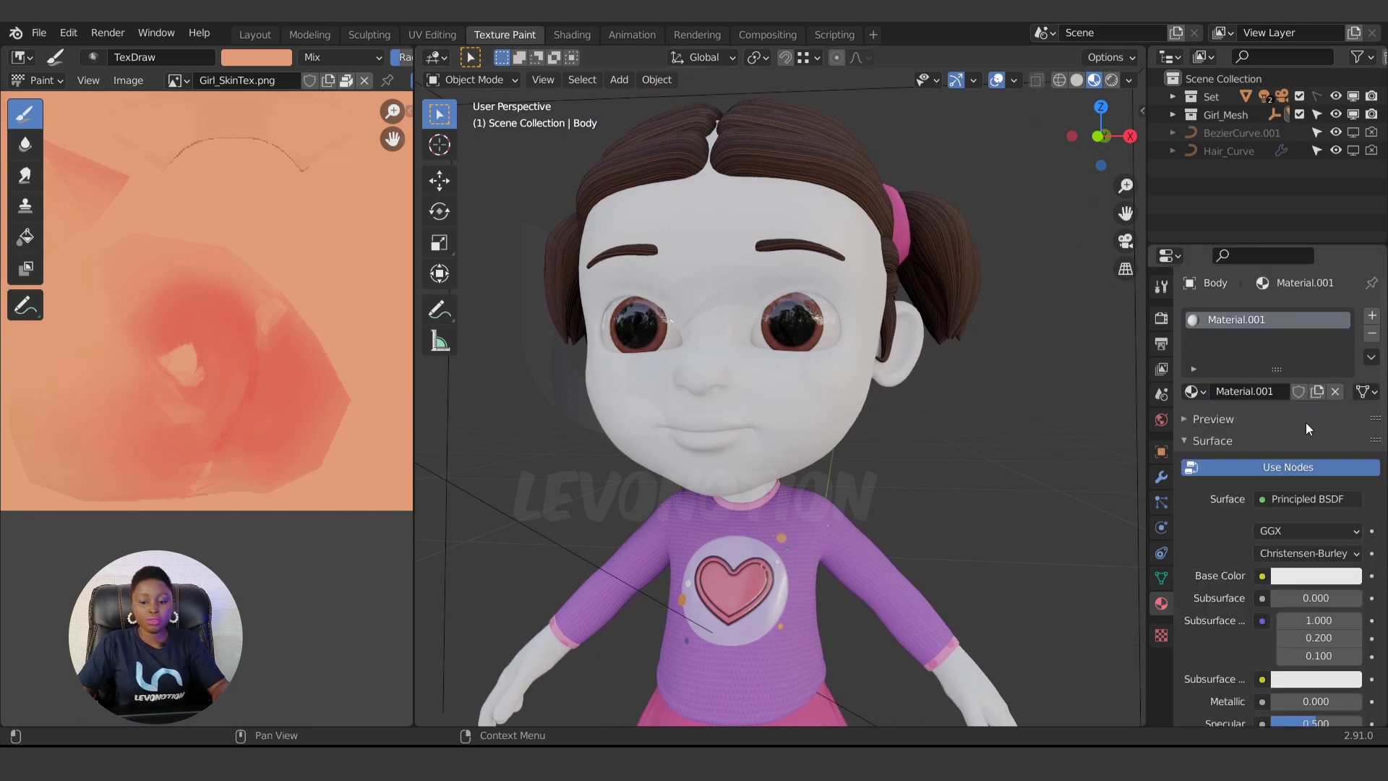
double_click(1254, 394)
text(New)
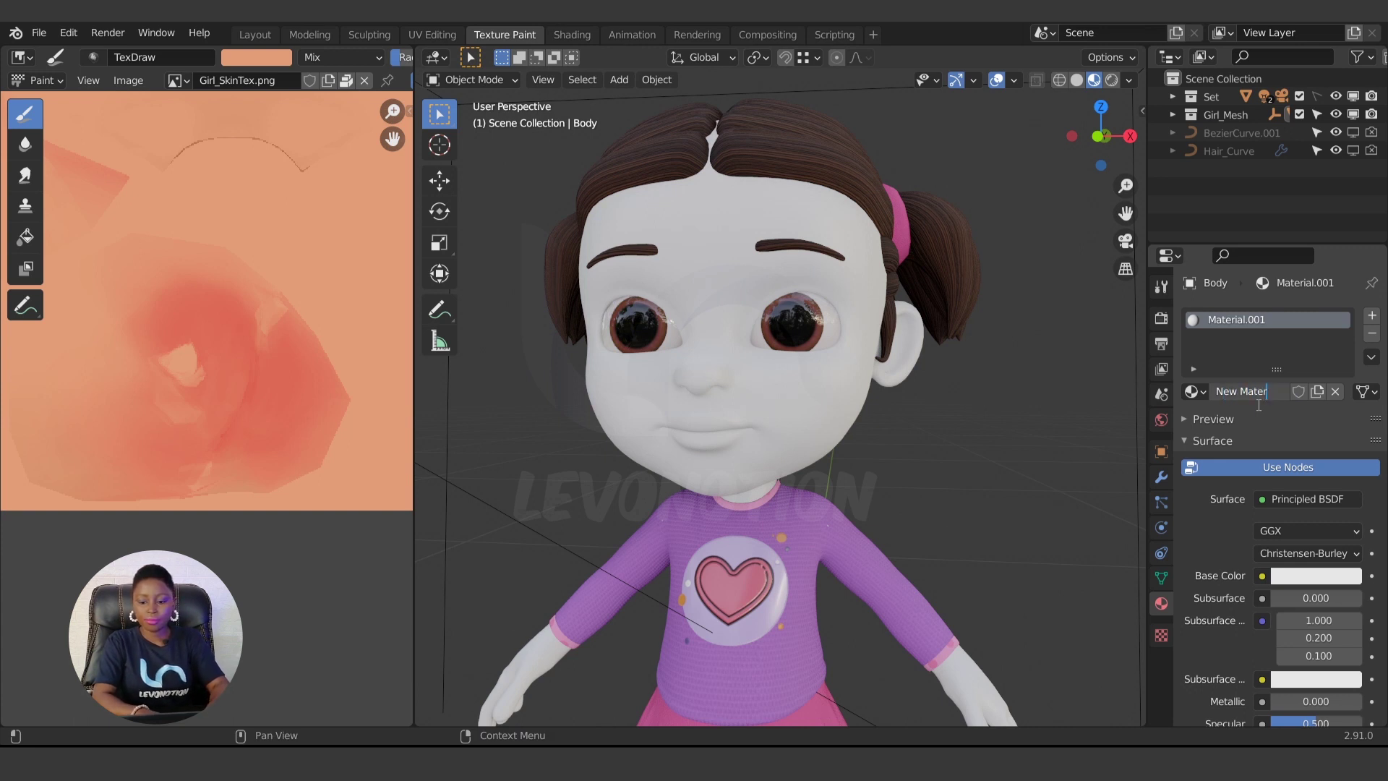
key(Return)
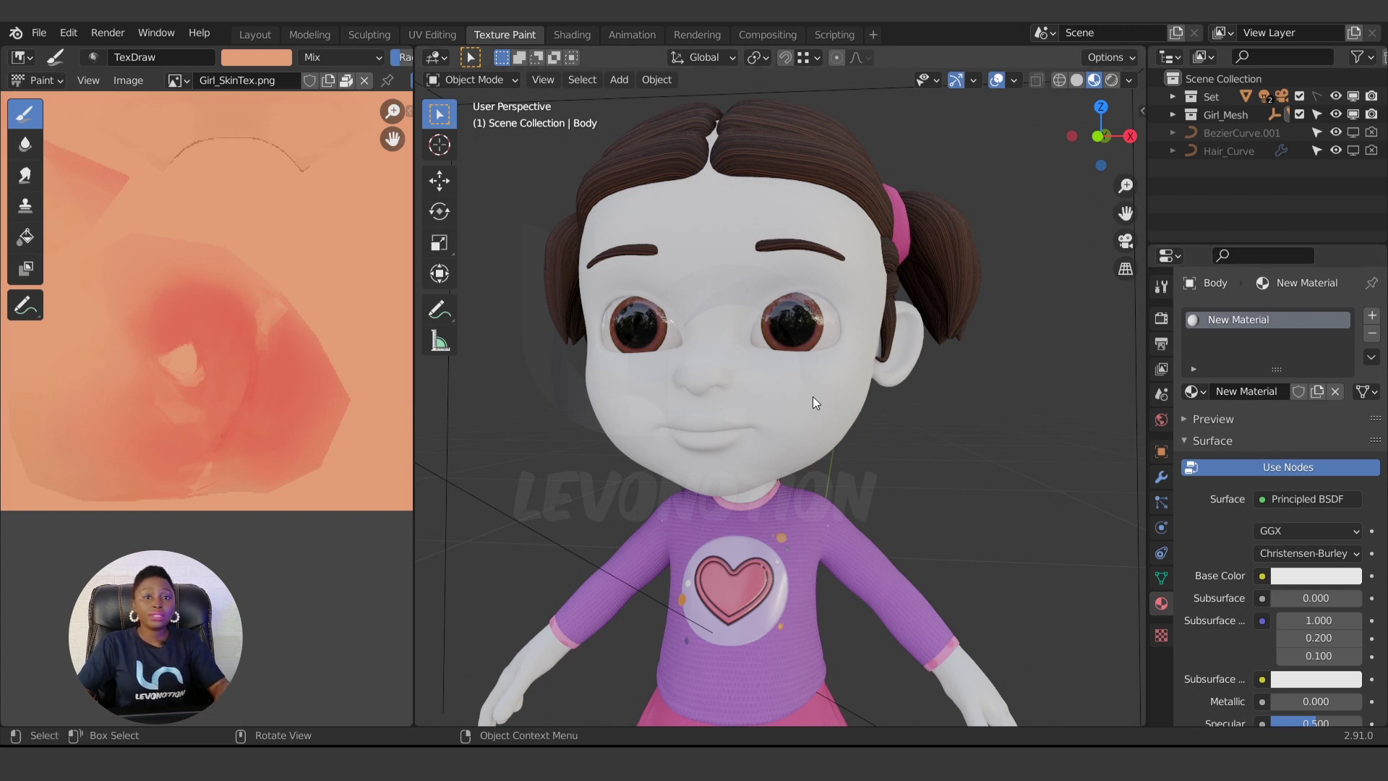
Switch to the Shading workspace and enlarge the shader editor to show the New Material nodes.
click(578, 32)
click(1064, 80)
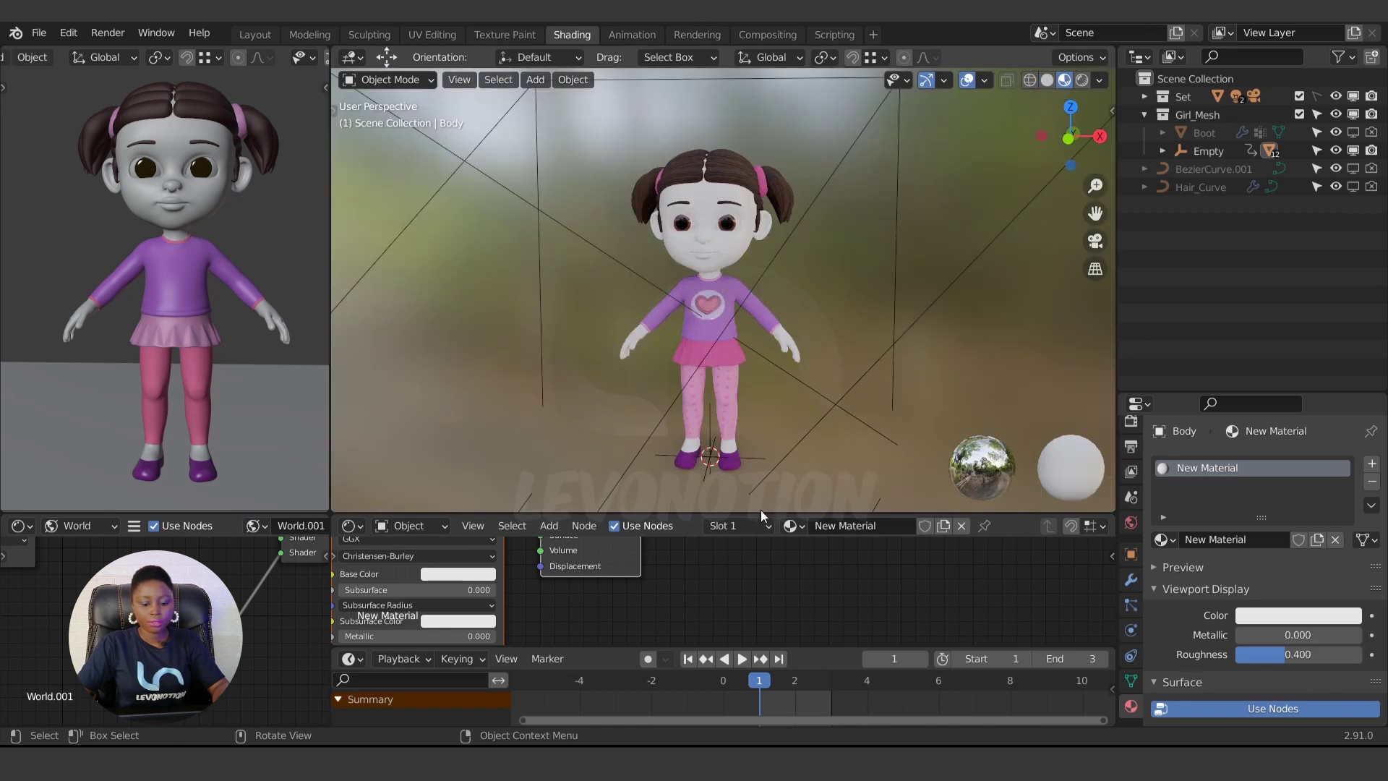
drag(757, 513, 744, 431)
key(Home)
scroll(701, 238, up, 3)
scroll(699, 201, up, 2)
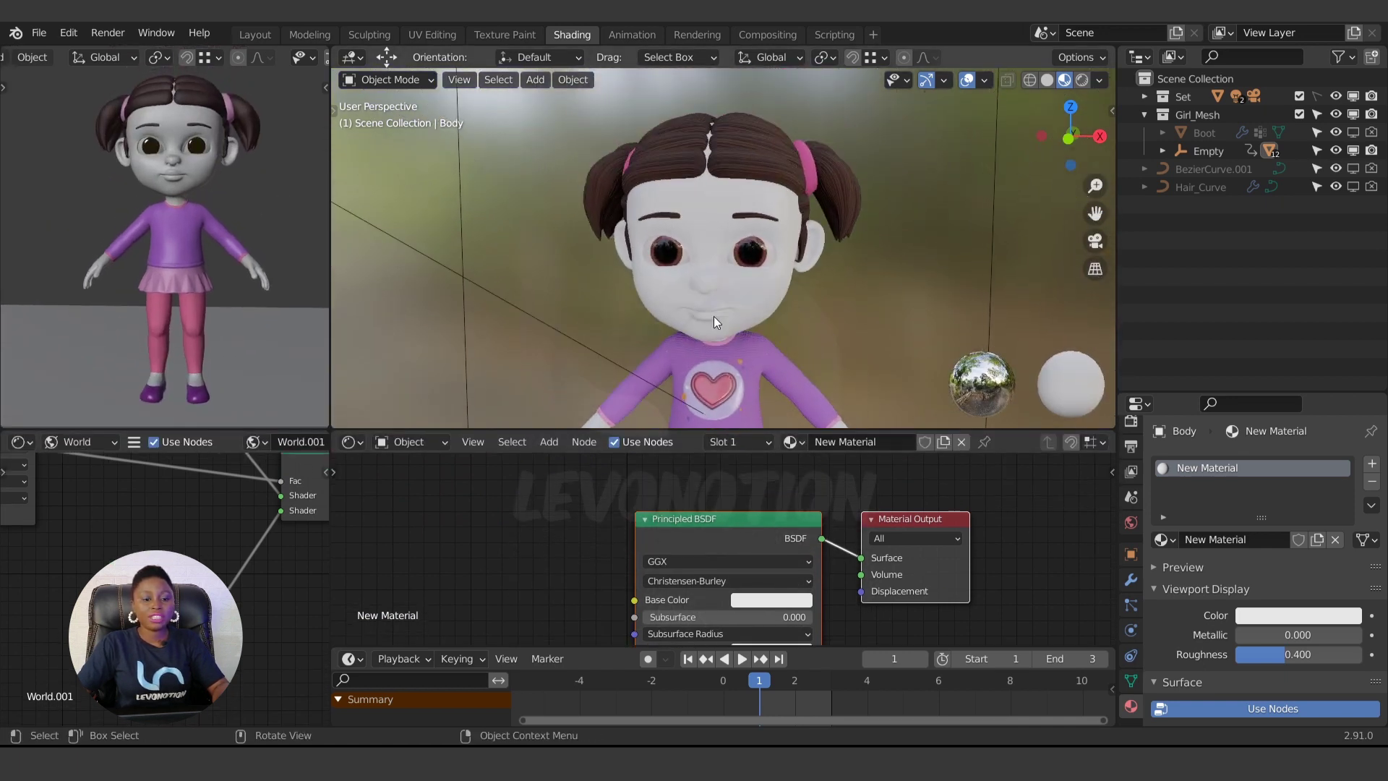
Check the Body in the Texture Paint workspace and return to the Shading workspace.
click(499, 35)
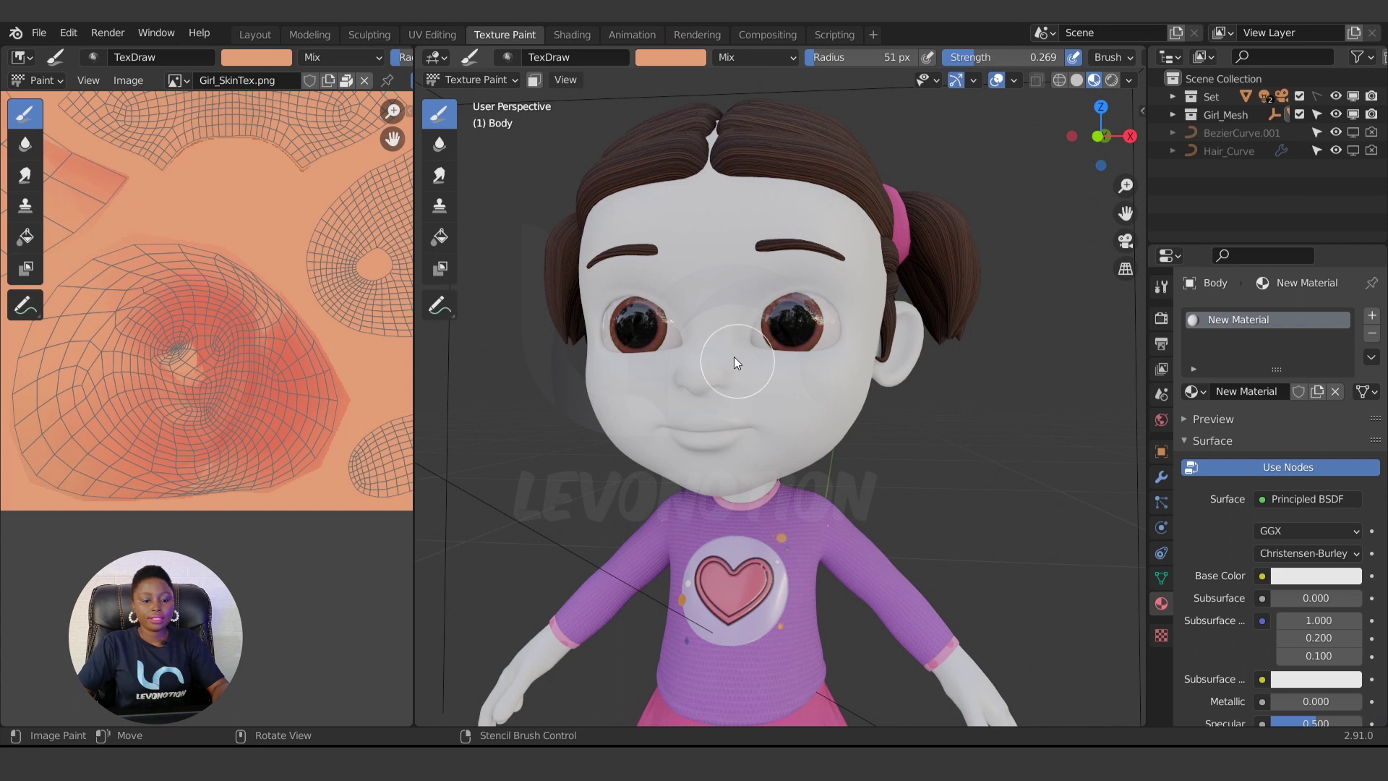
key(ctrl+Tab)
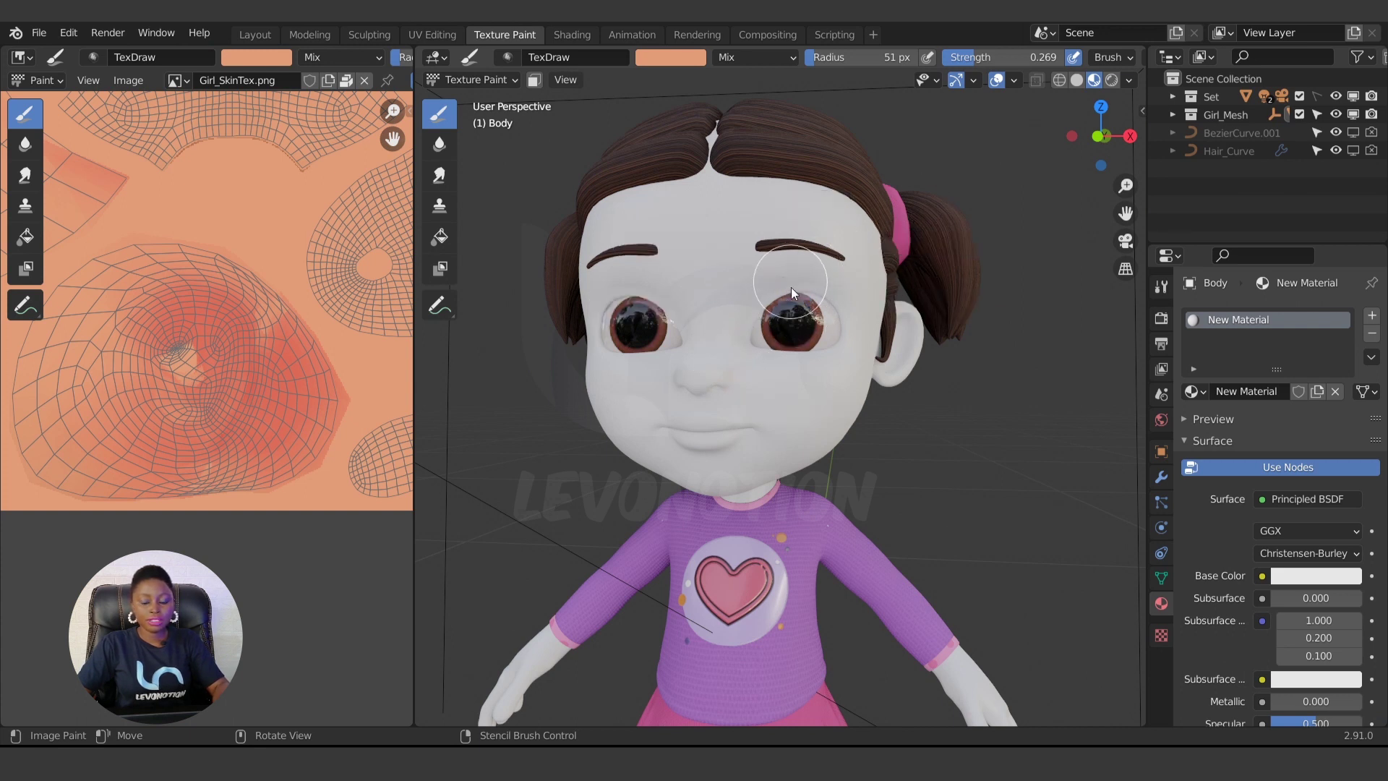
click(890, 221)
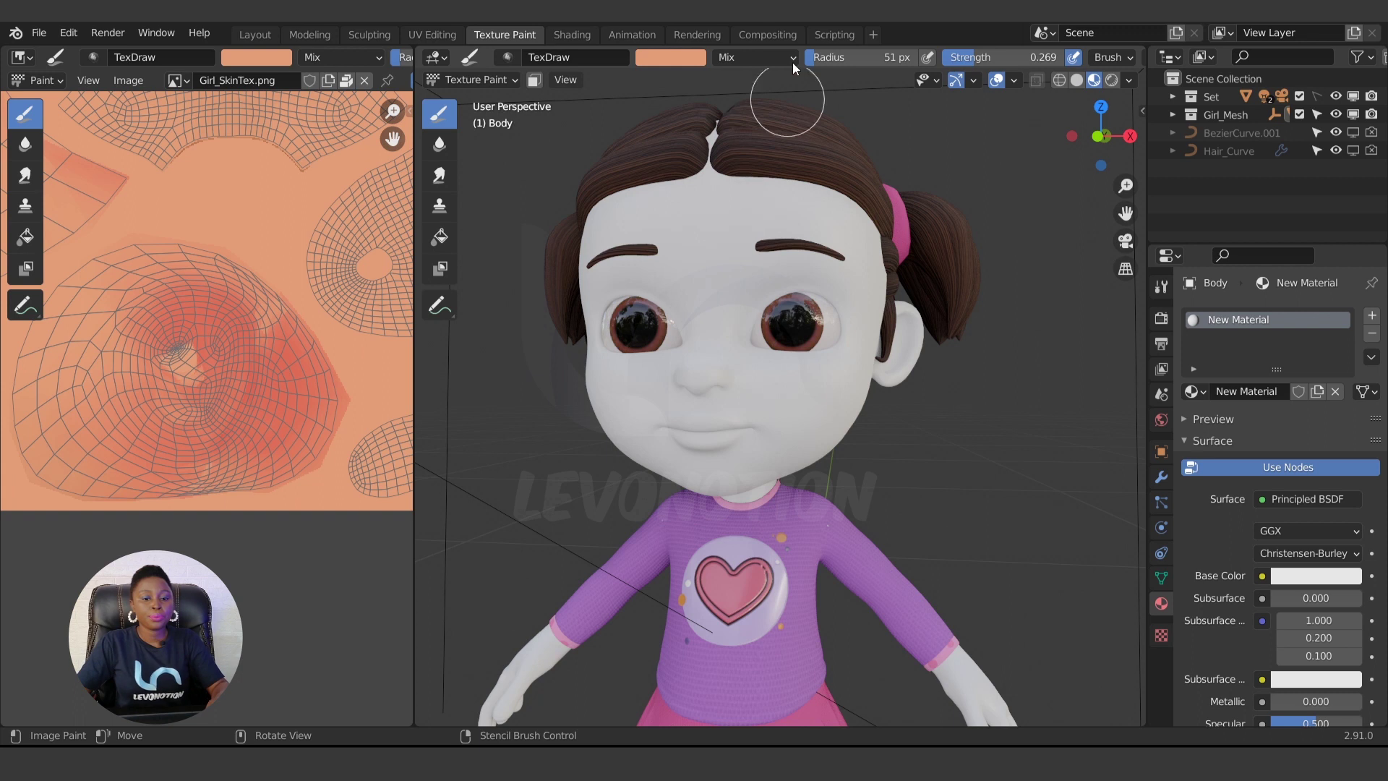
click(566, 34)
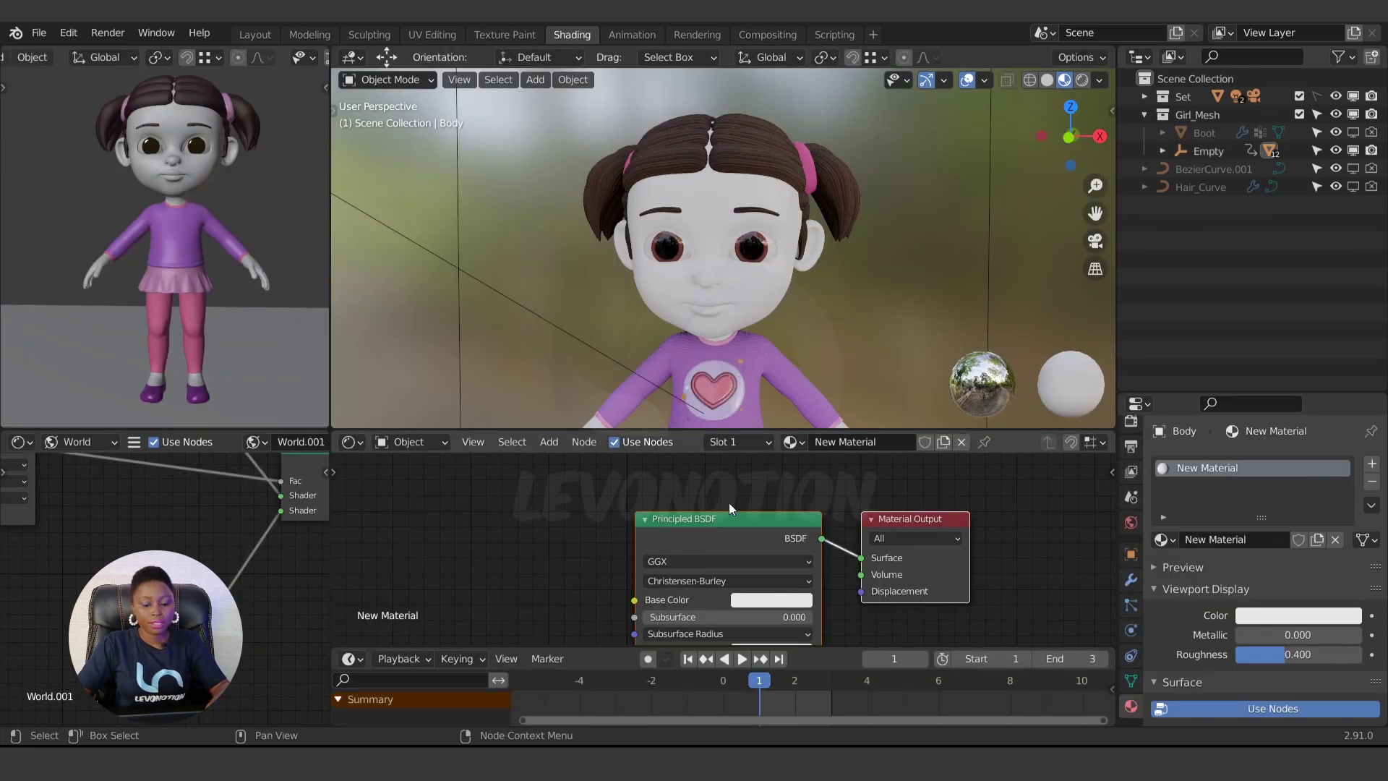
Add an Image Texture node beside the Principled BSDF in the New Material node tree.
scroll(630, 582, down, 3)
middle_drag(627, 584, 686, 534)
click(488, 546)
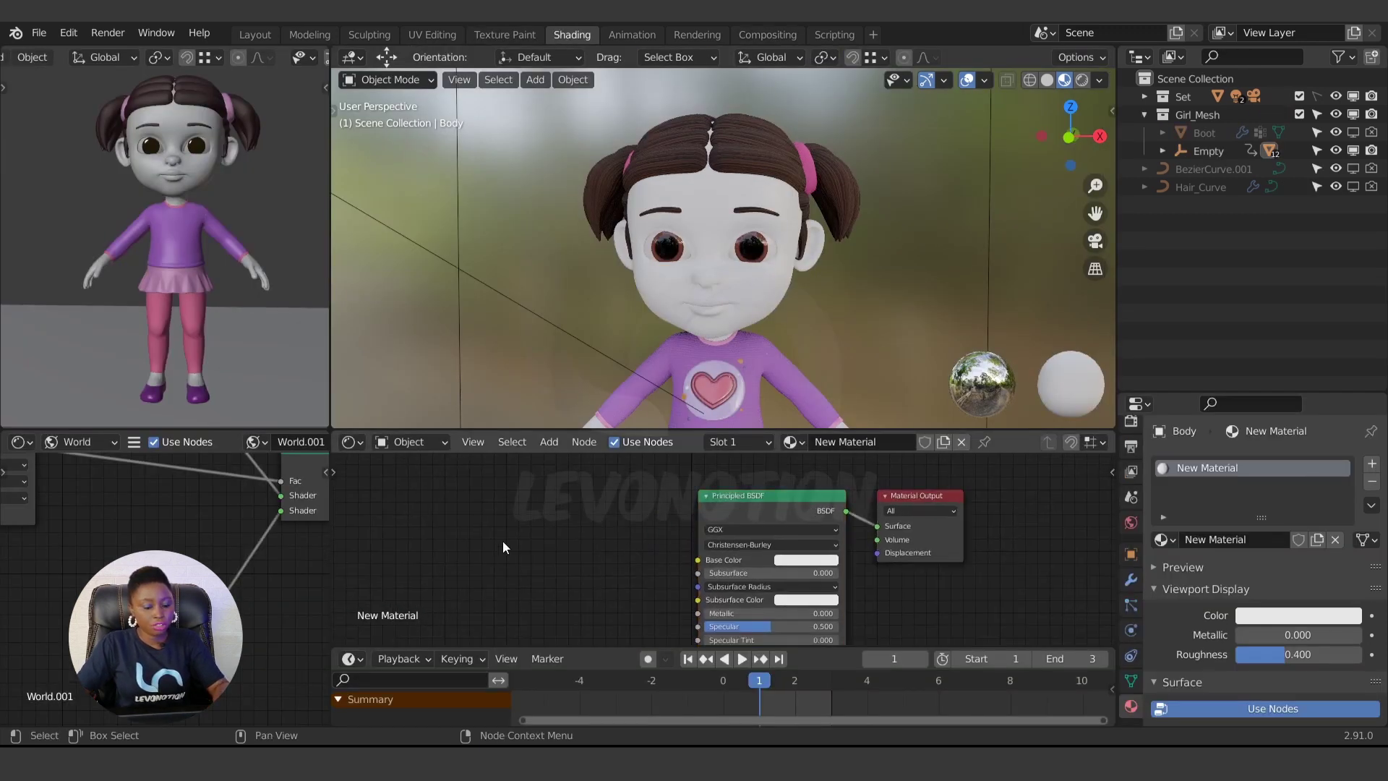
key(shift+a)
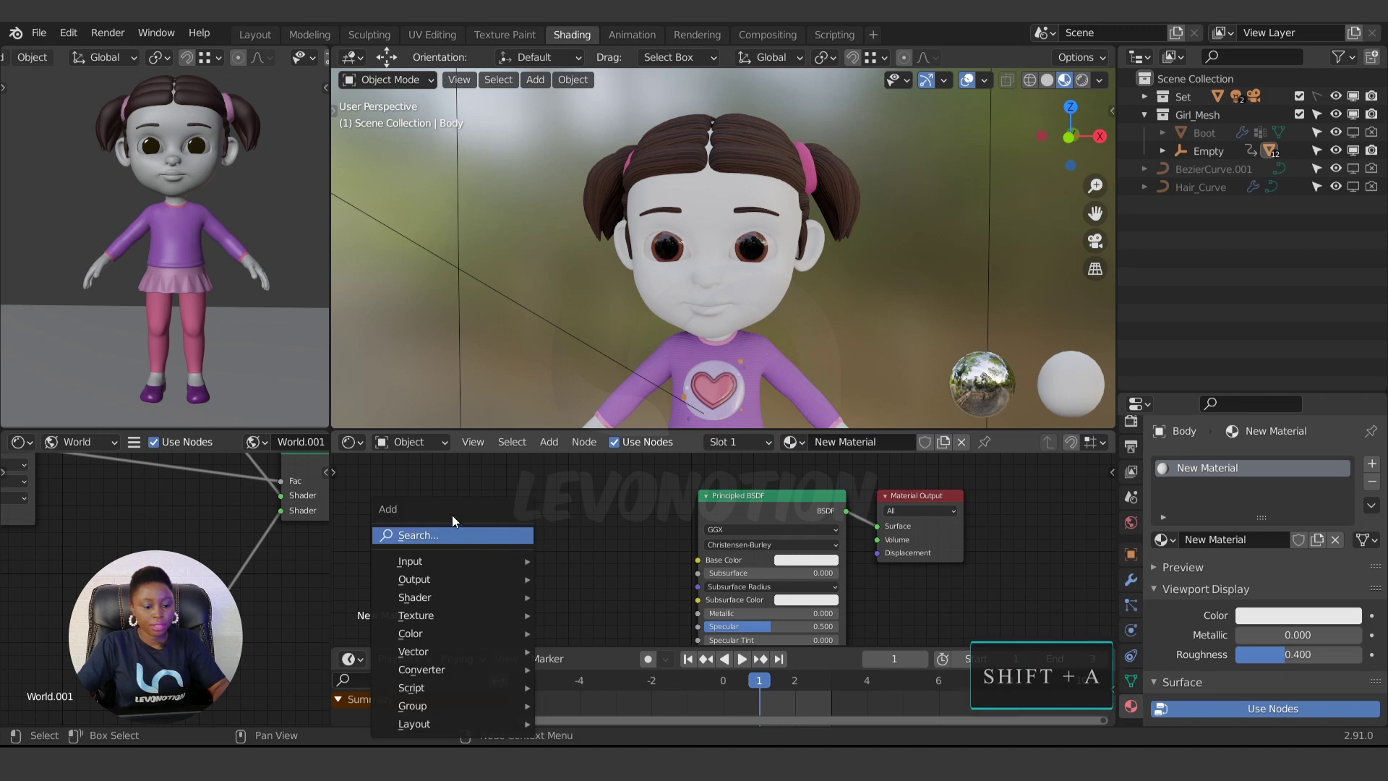
click(545, 443)
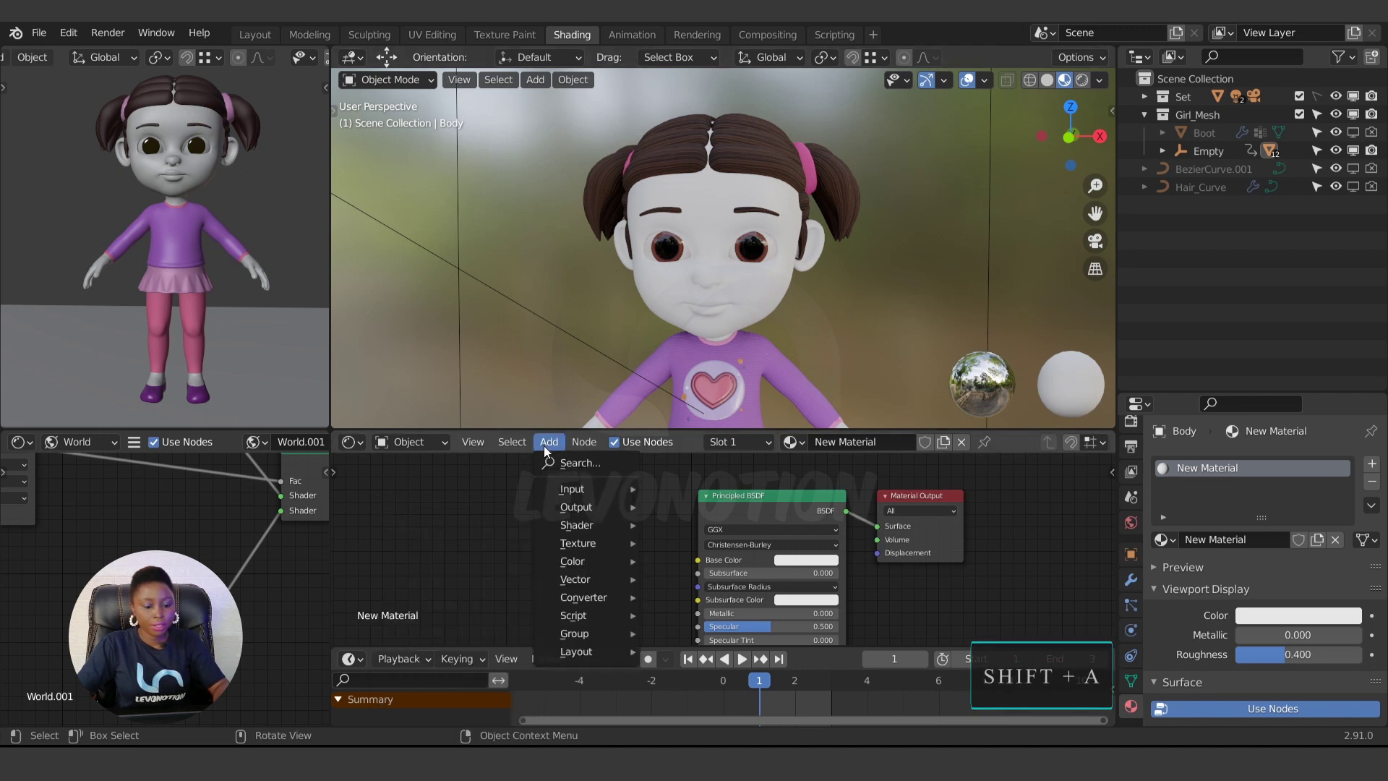
mouse_move(589, 547)
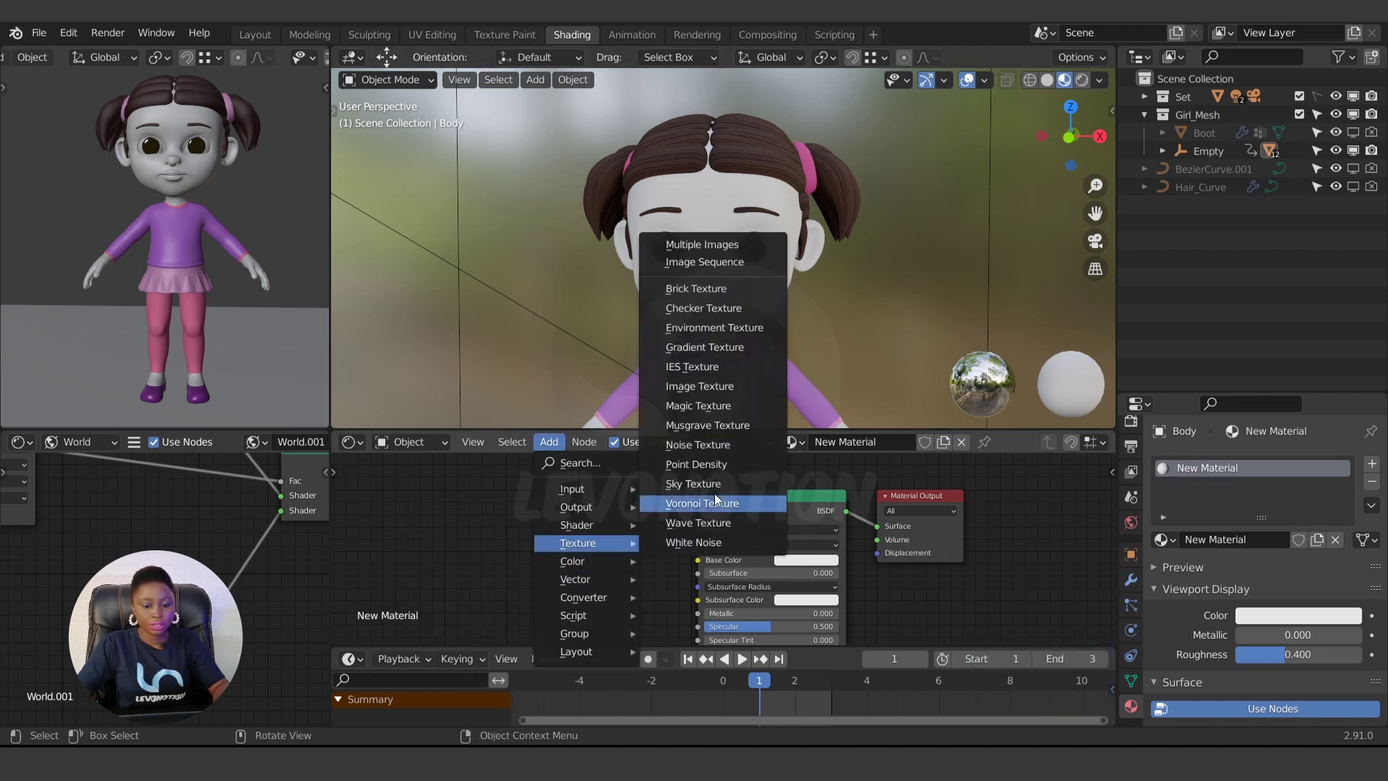
click(701, 399)
click(486, 526)
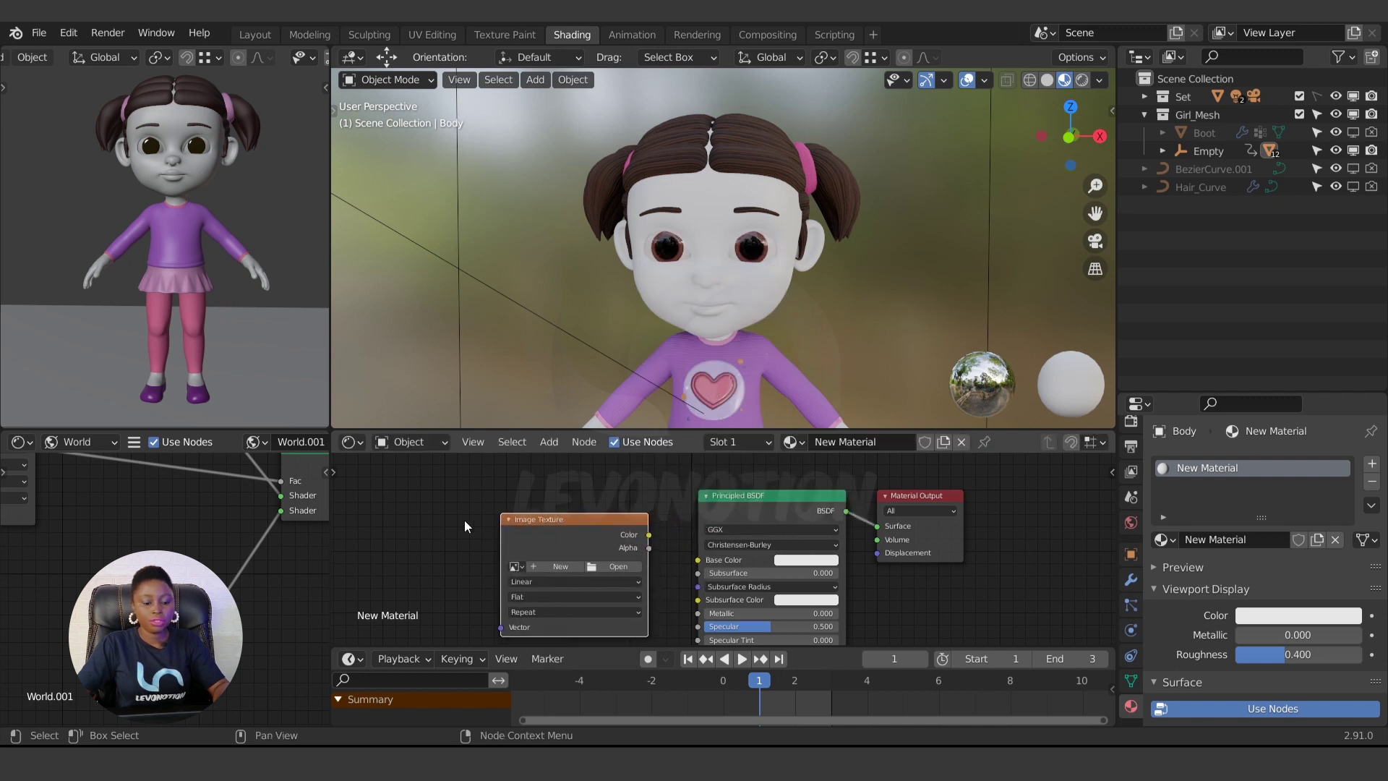
key(shift+a)
mouse_move(396, 616)
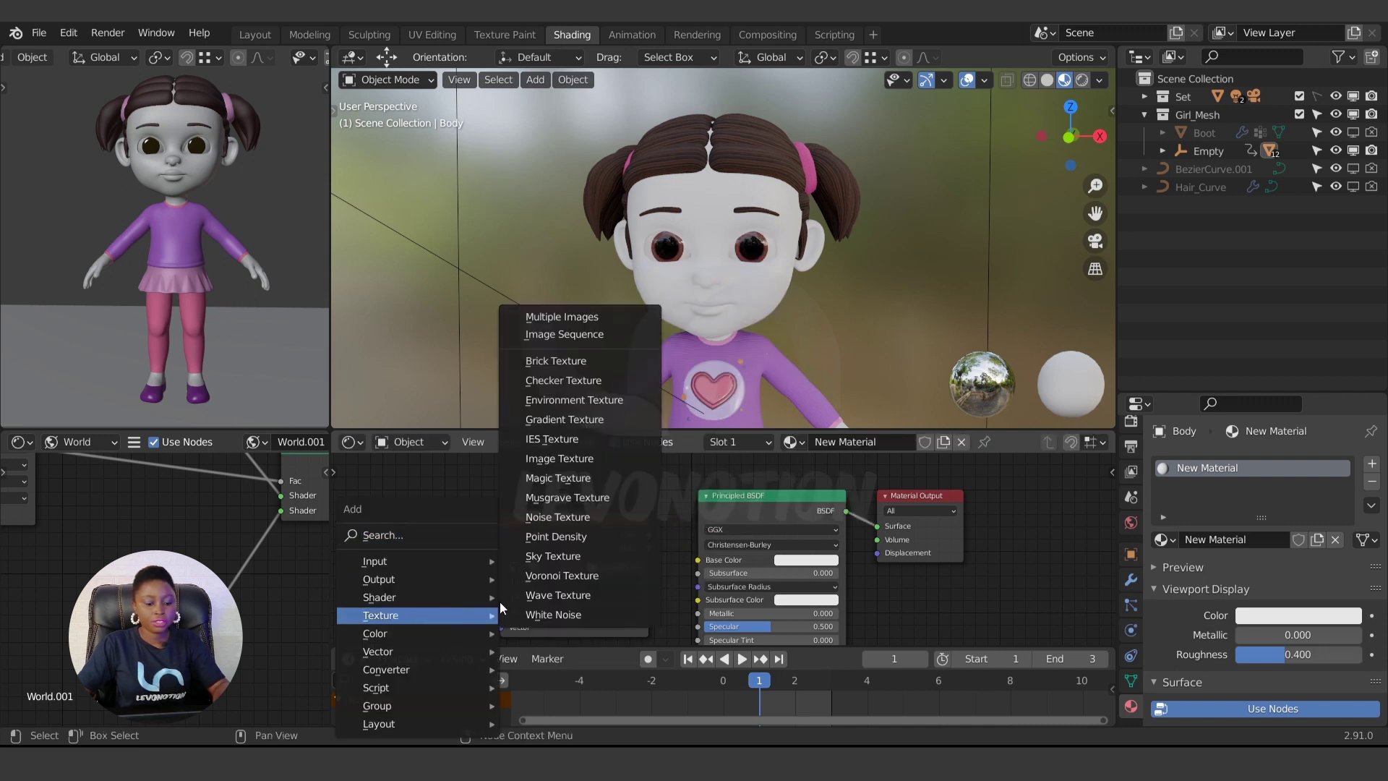
key(Escape)
Reposition the Image Texture node and connect its Color output to the Principled BSDF's Base Color.
drag(592, 549, 552, 534)
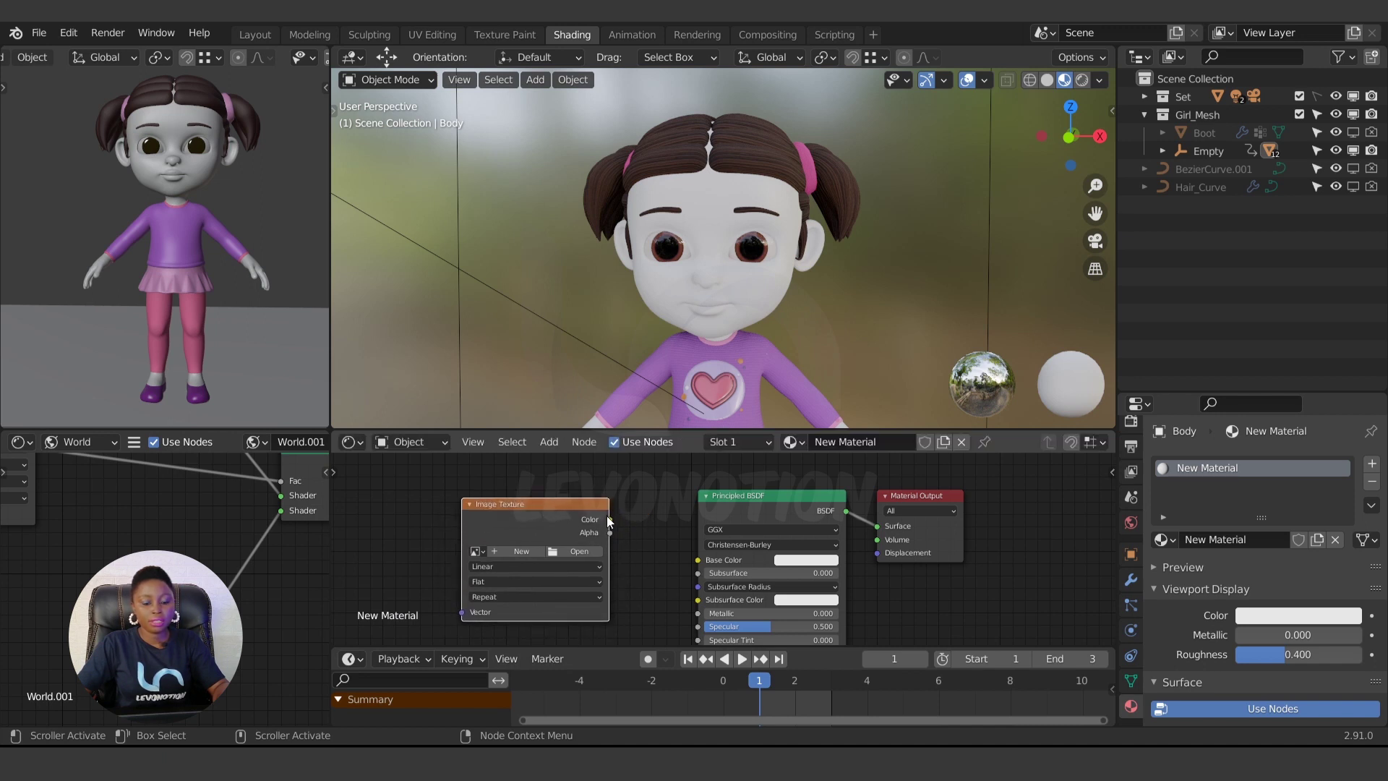
drag(609, 521, 700, 562)
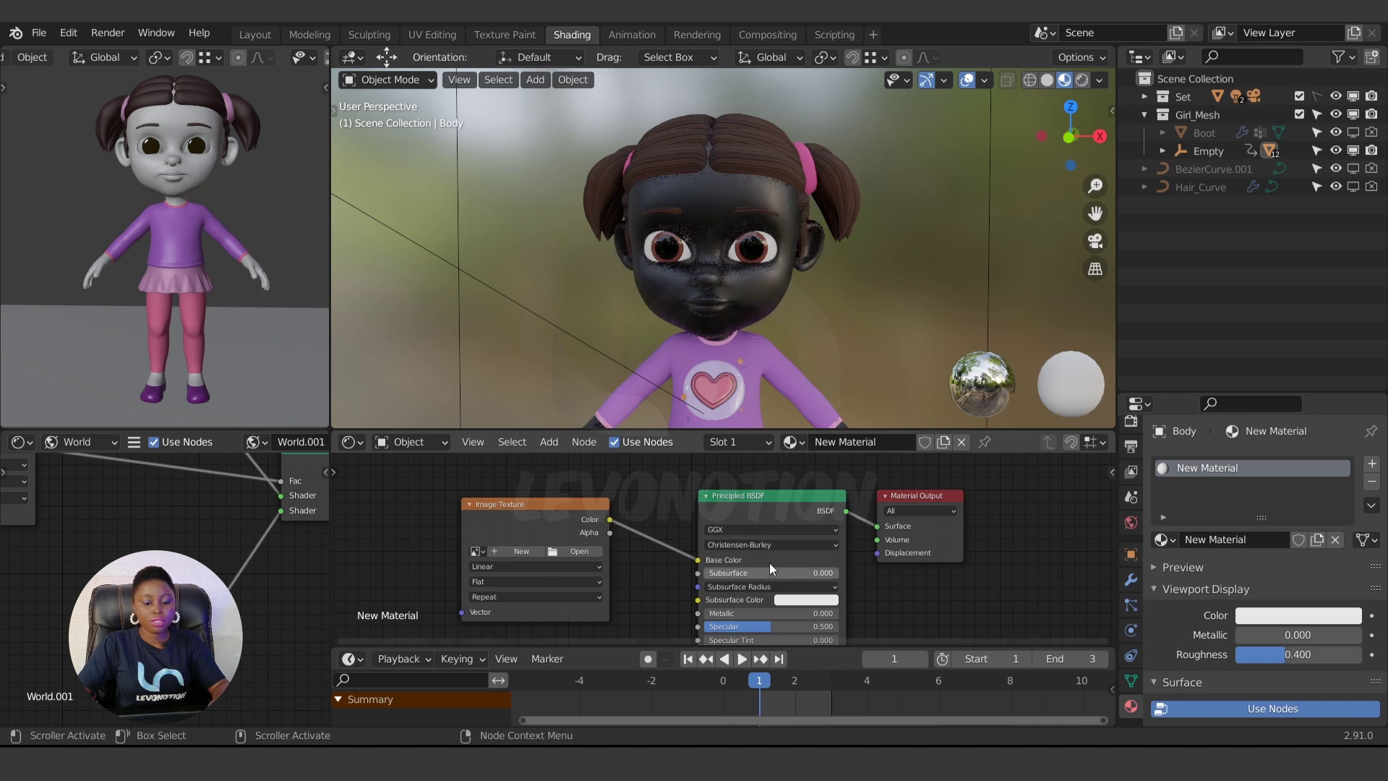
drag(610, 519, 696, 560)
drag(585, 507, 588, 491)
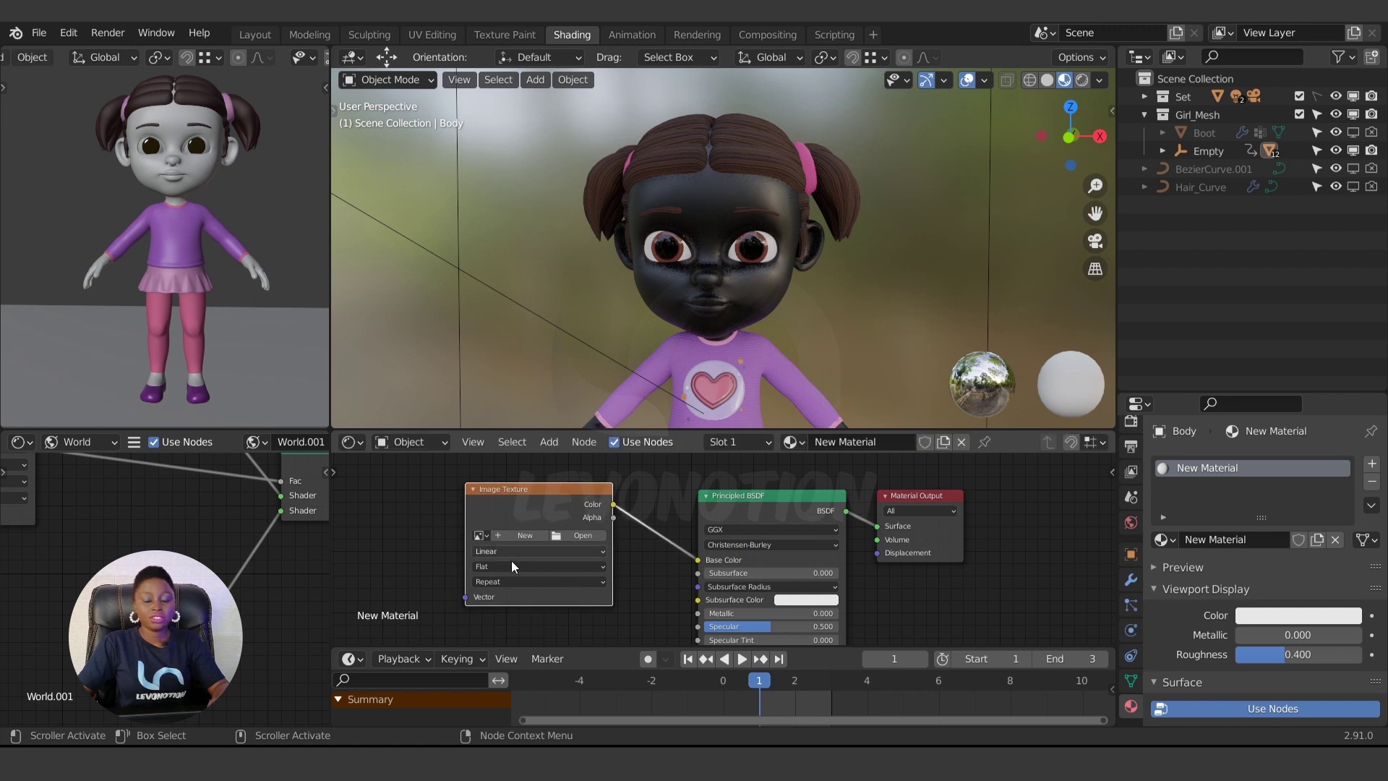
Start a new image in the Image Texture node and name it NewGirlSkin.
click(490, 535)
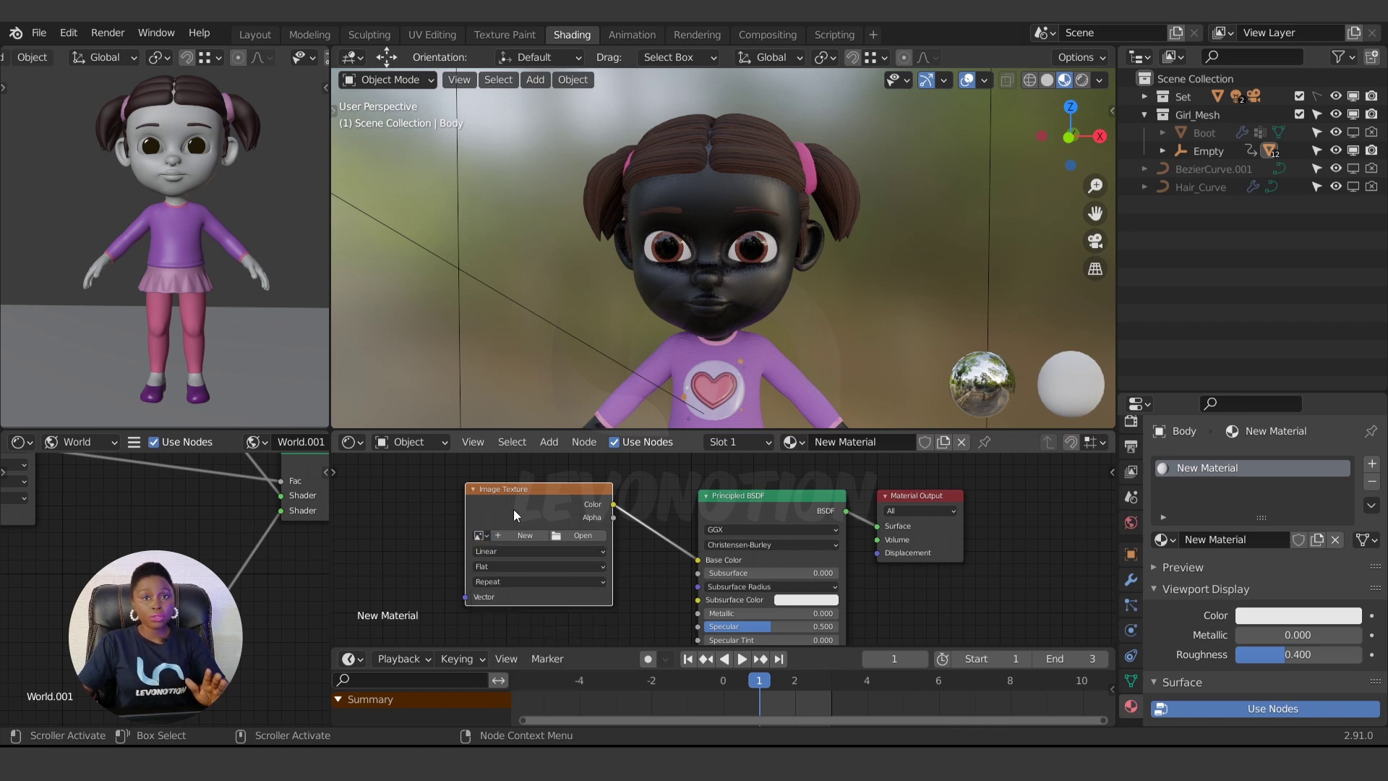
click(522, 534)
click(581, 565)
text(GirlSkin)
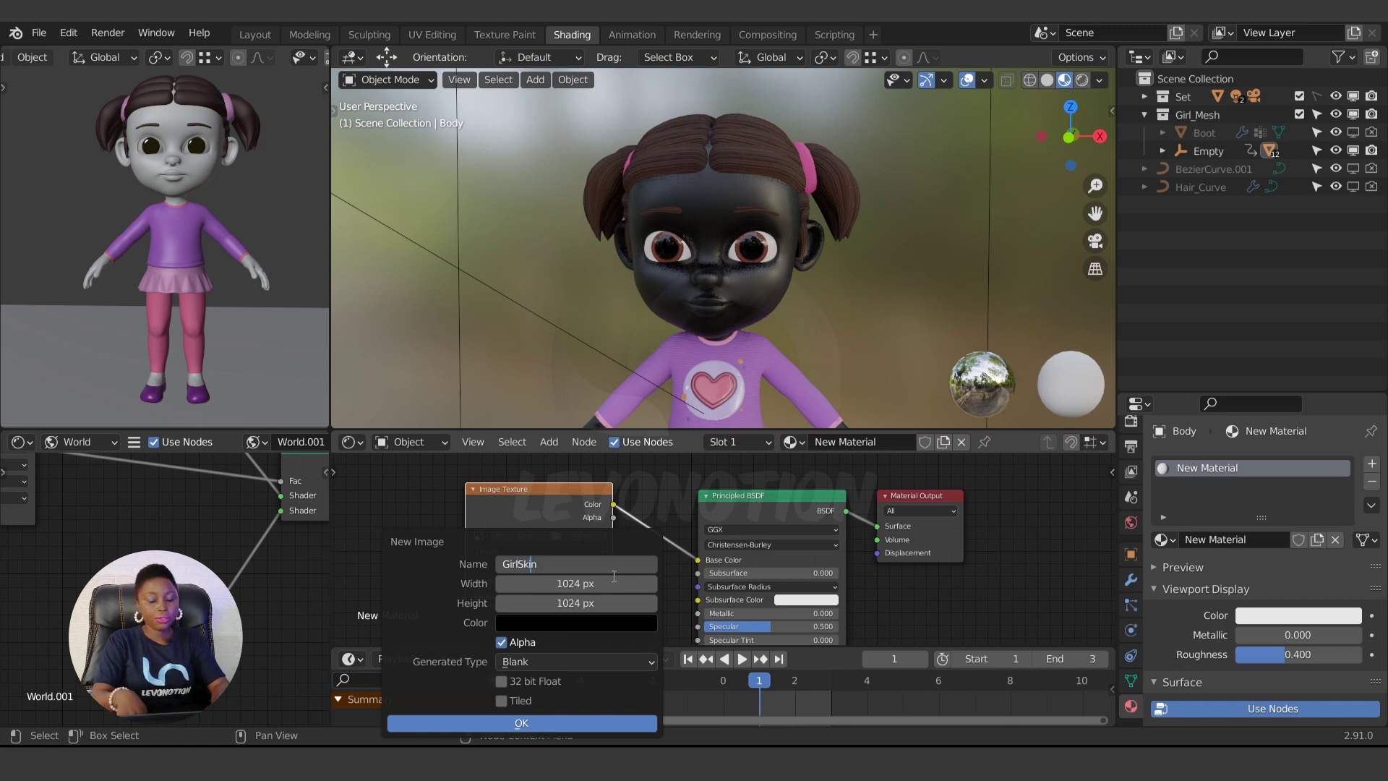
key(Home)
text(New)
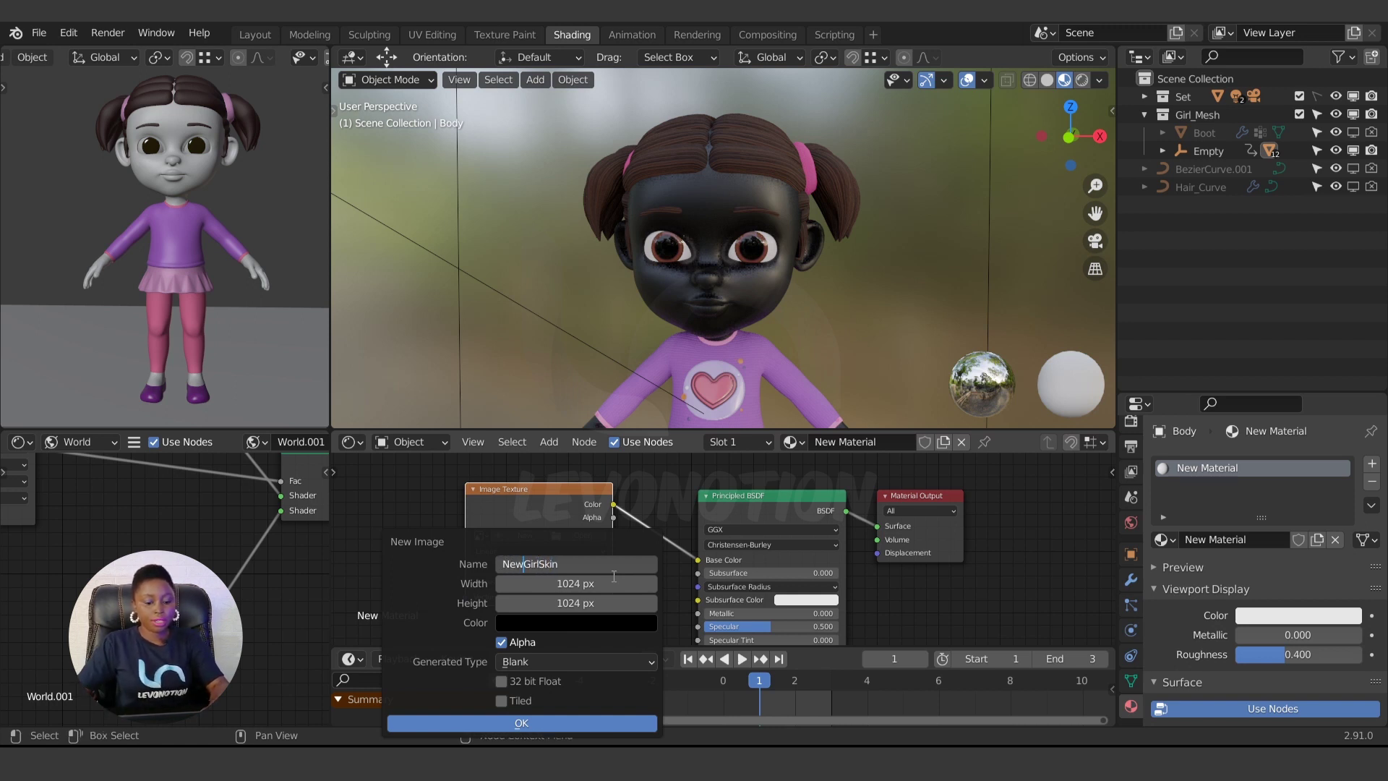
key(Return)
Set the new image's width and height to 2048 px each.
click(597, 585)
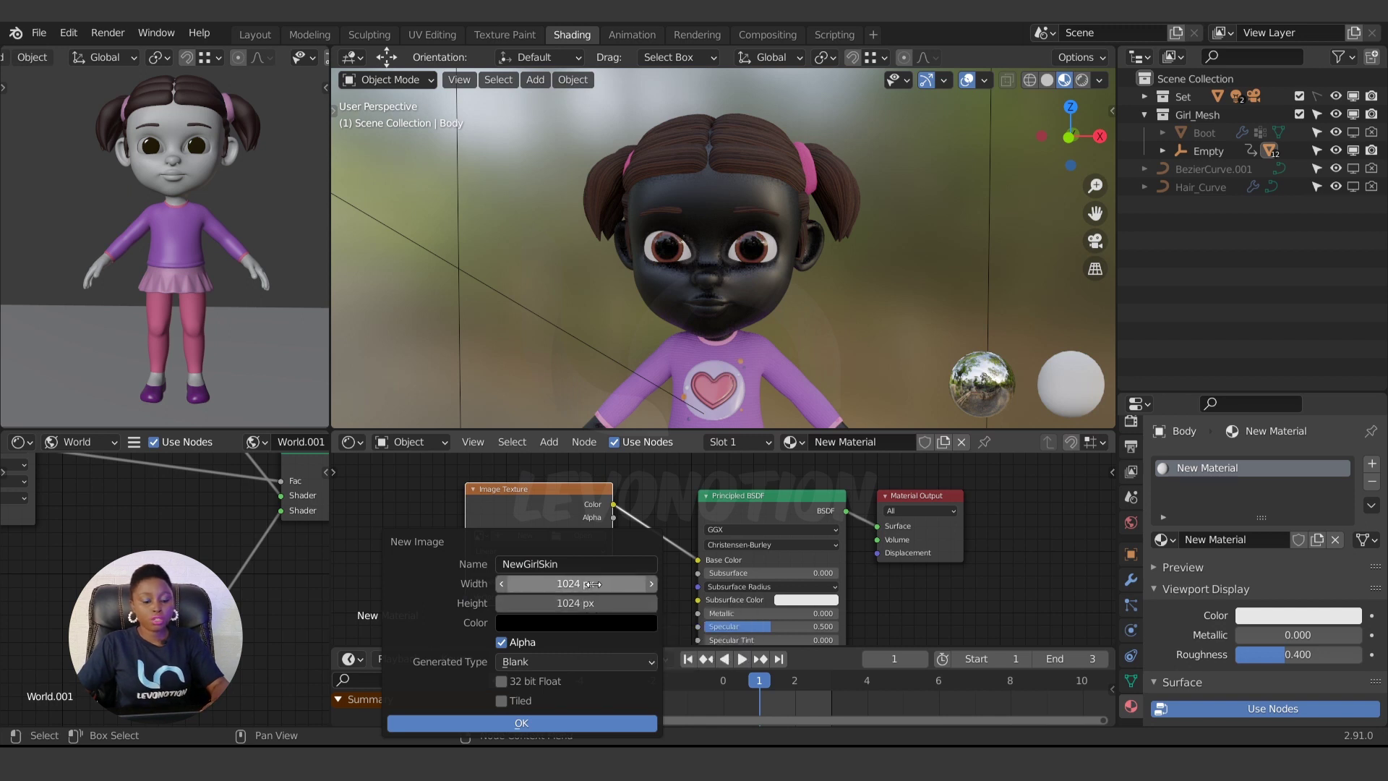
text(20)
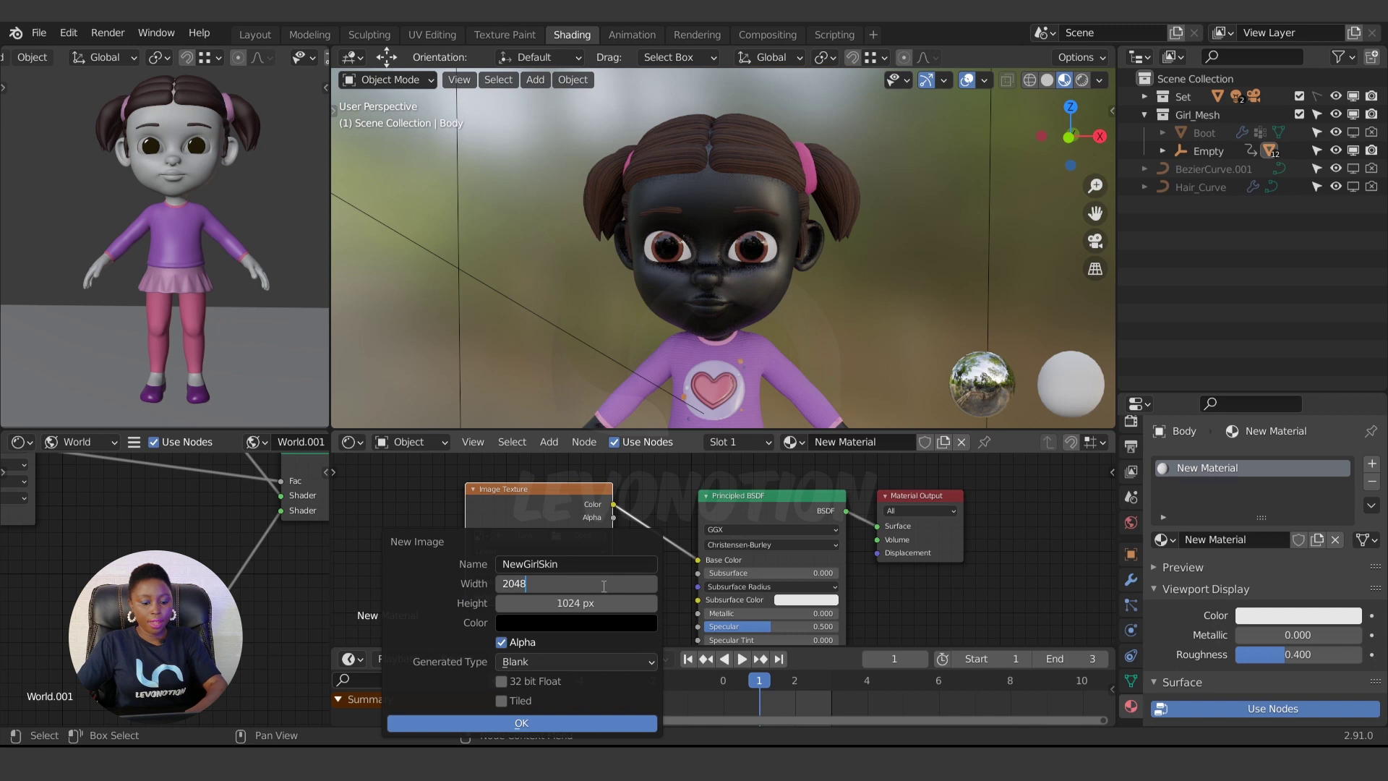
text(48)
key(Return)
click(597, 604)
text(2048)
key(Return)
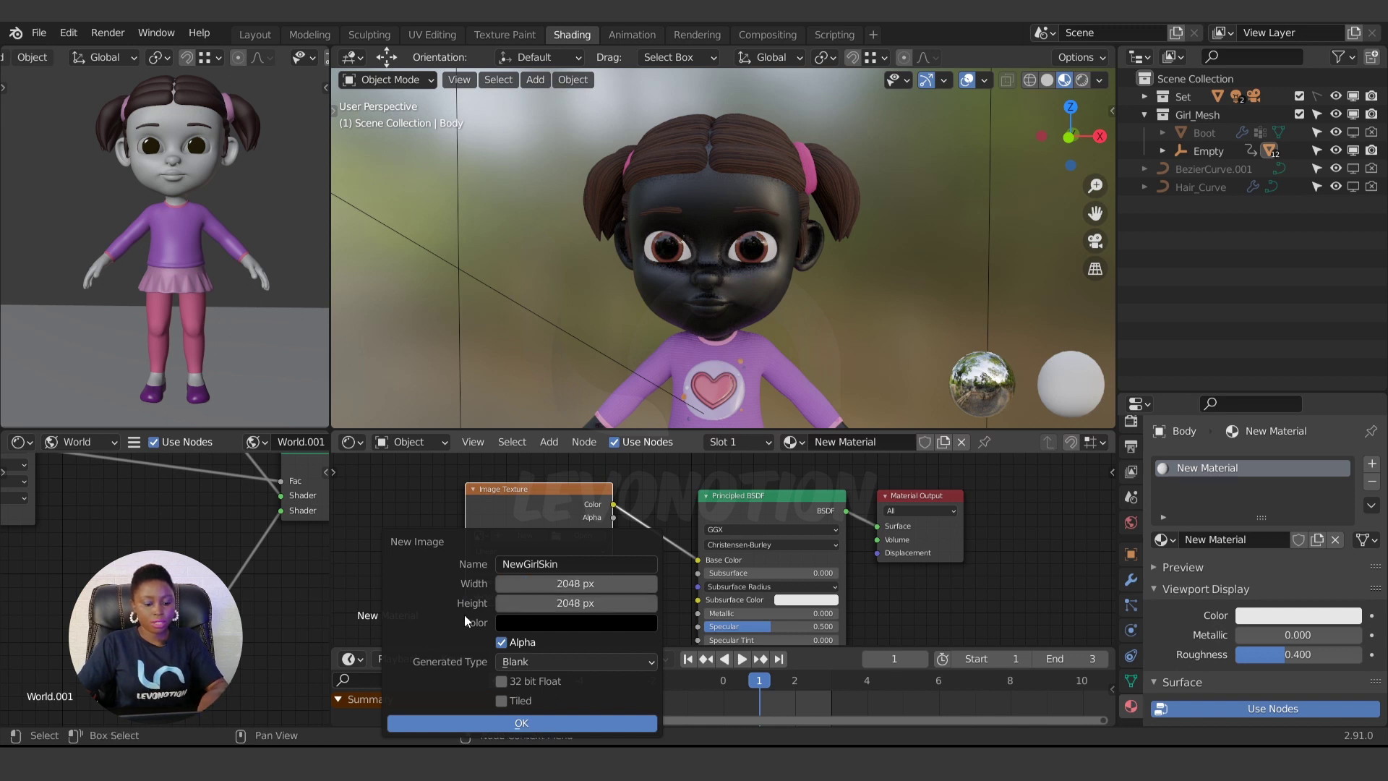
Choose a medium brown skin tone as the image's fill color and create the image.
click(535, 622)
drag(653, 451, 651, 410)
click(576, 459)
drag(576, 458, 557, 467)
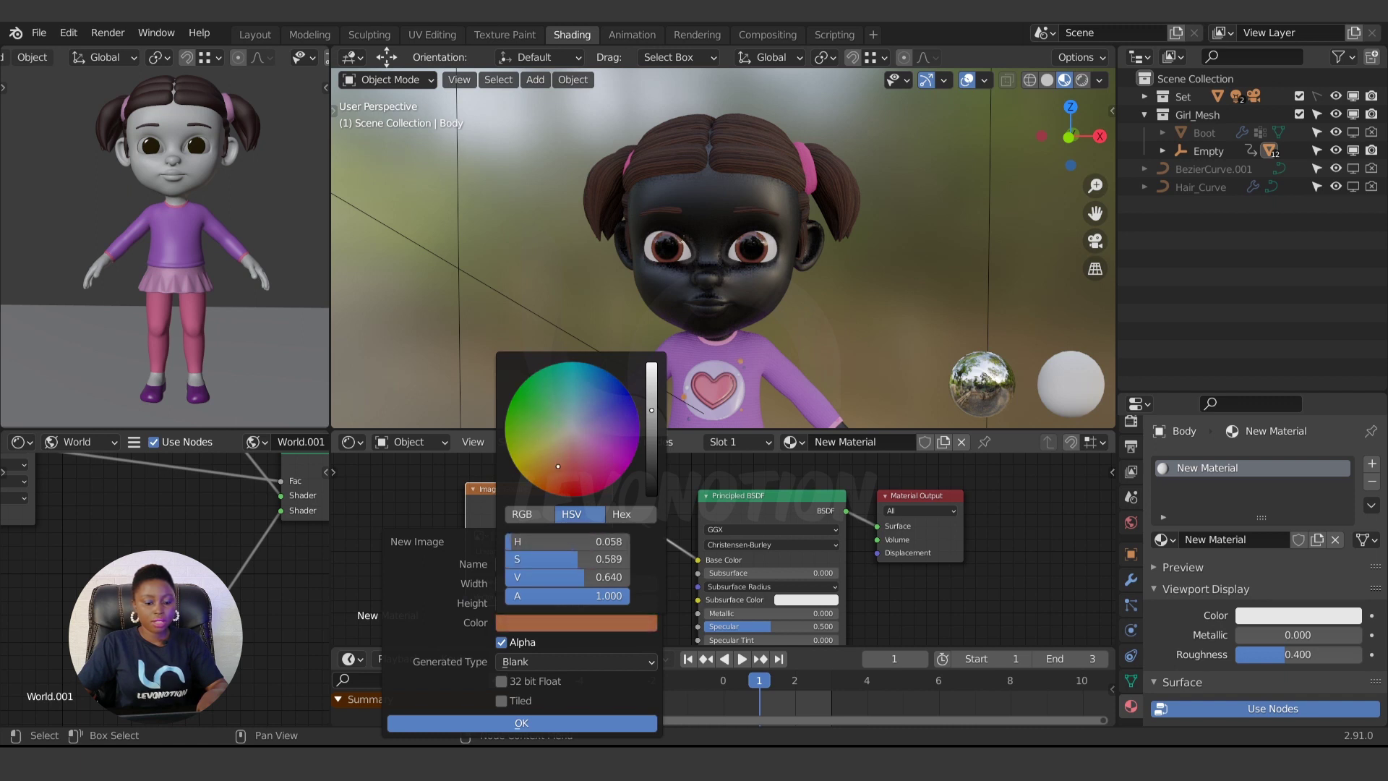
drag(651, 405, 651, 412)
drag(563, 469, 563, 462)
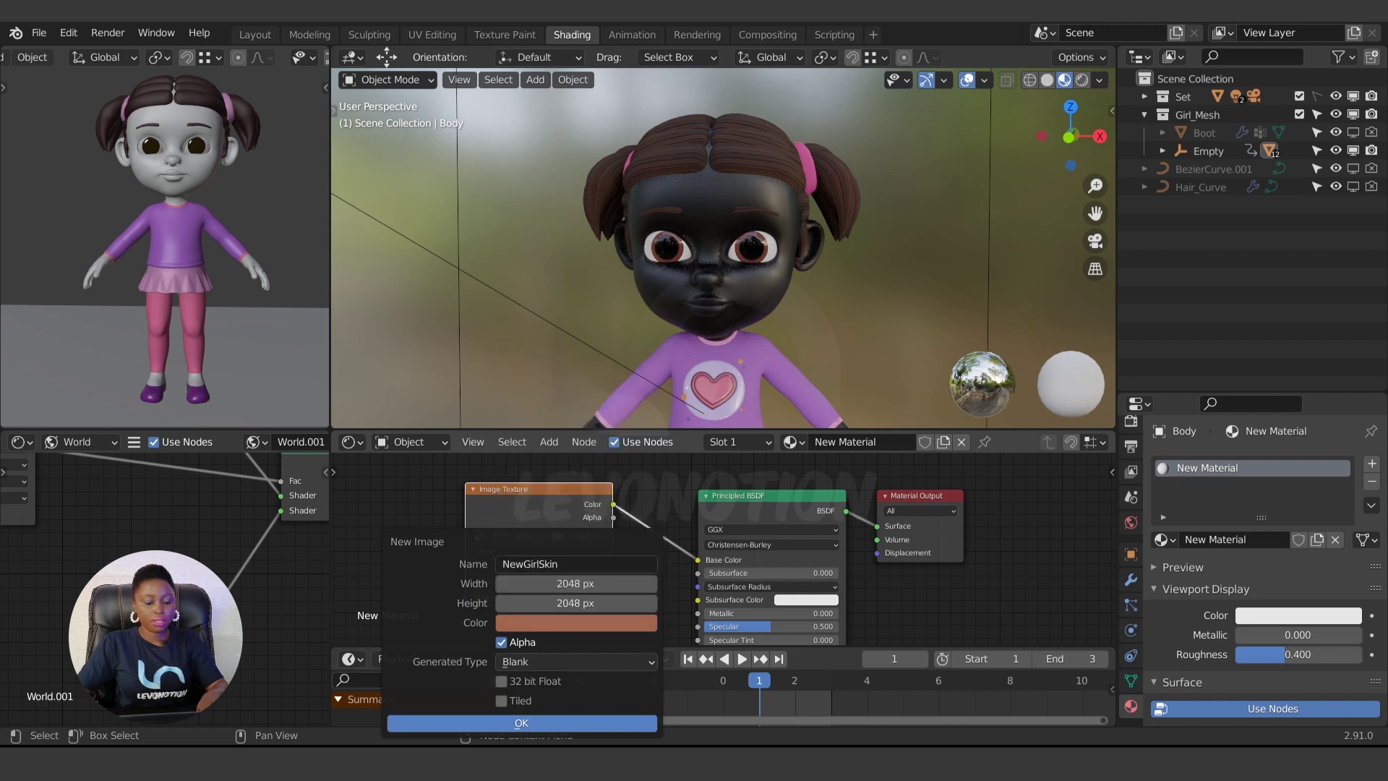
click(545, 723)
middle_drag(691, 372, 662, 302)
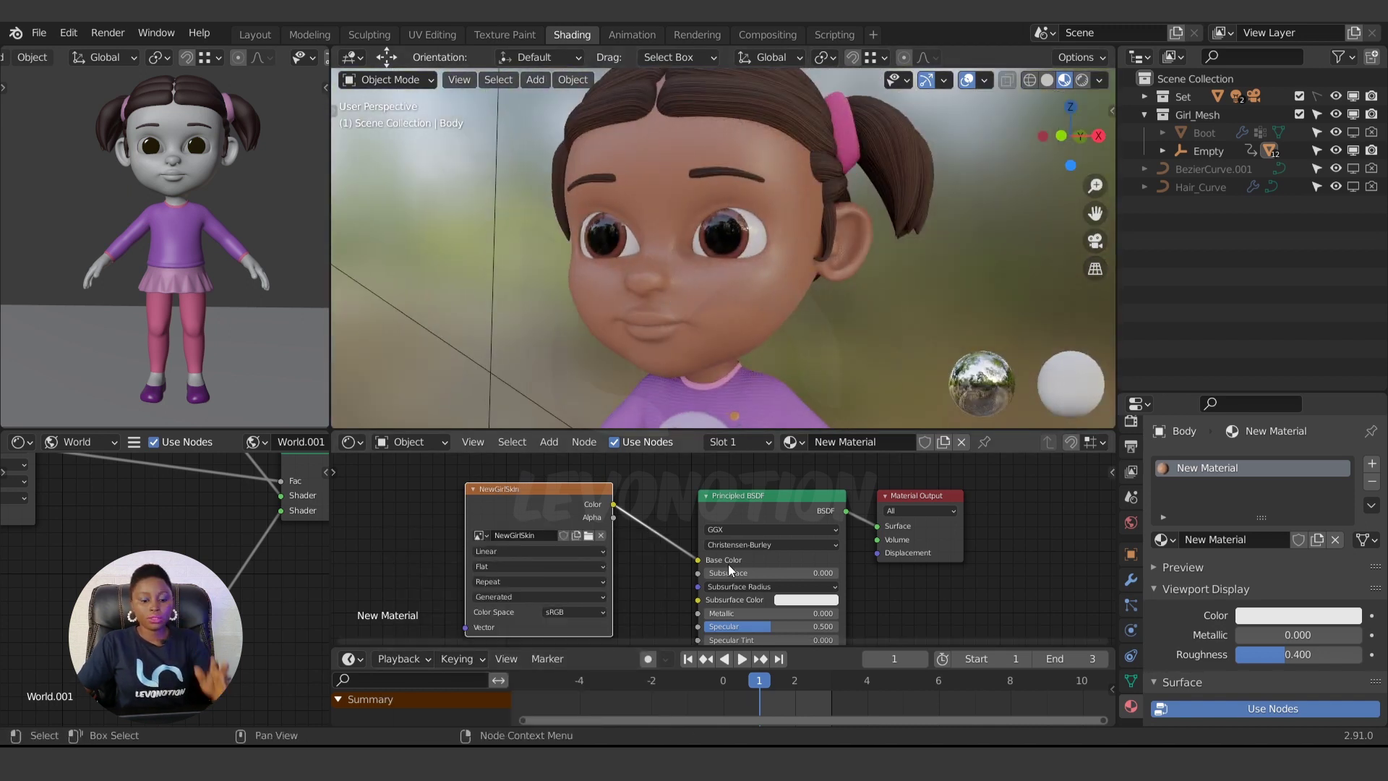
Disconnect the image texture from Base Color and give the Principled BSDF a plain salmon-pink base color.
drag(697, 560, 669, 566)
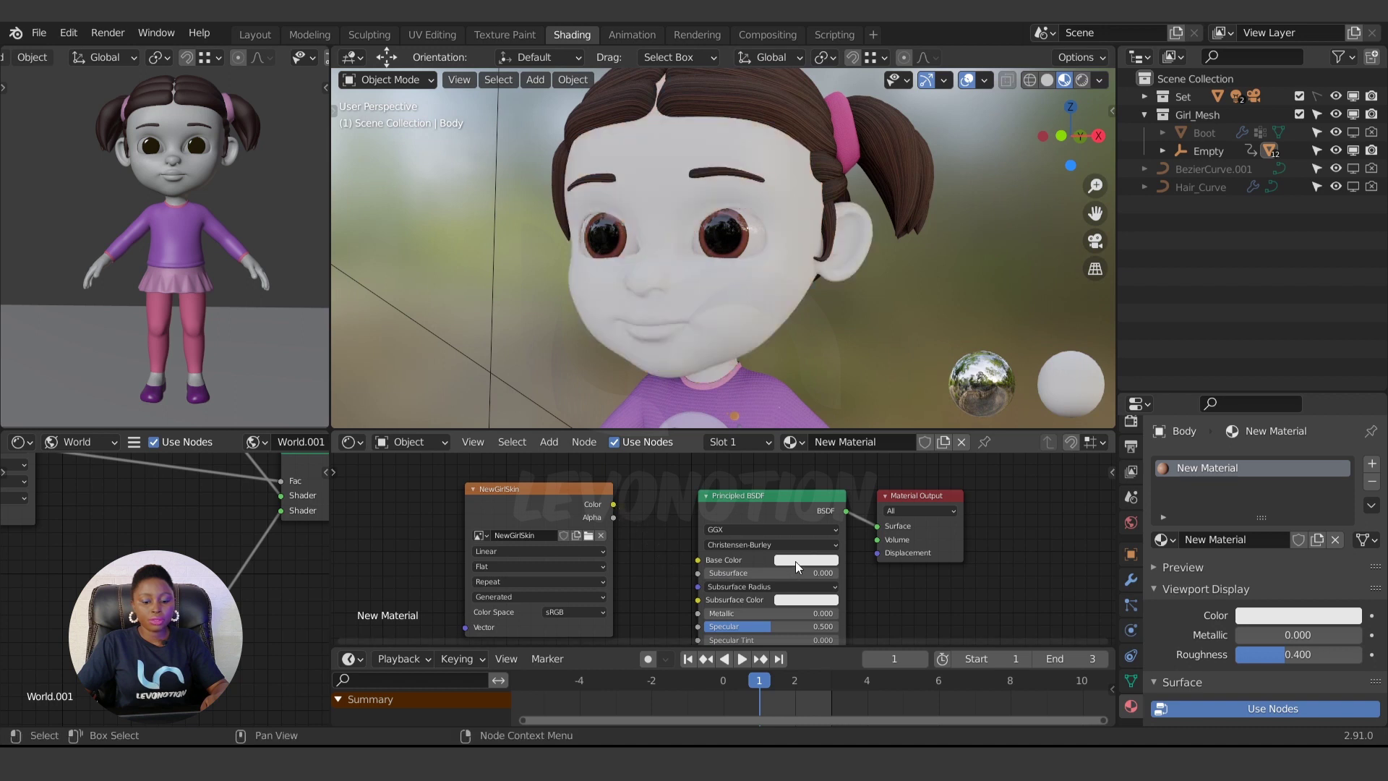
click(795, 561)
drag(824, 454, 823, 454)
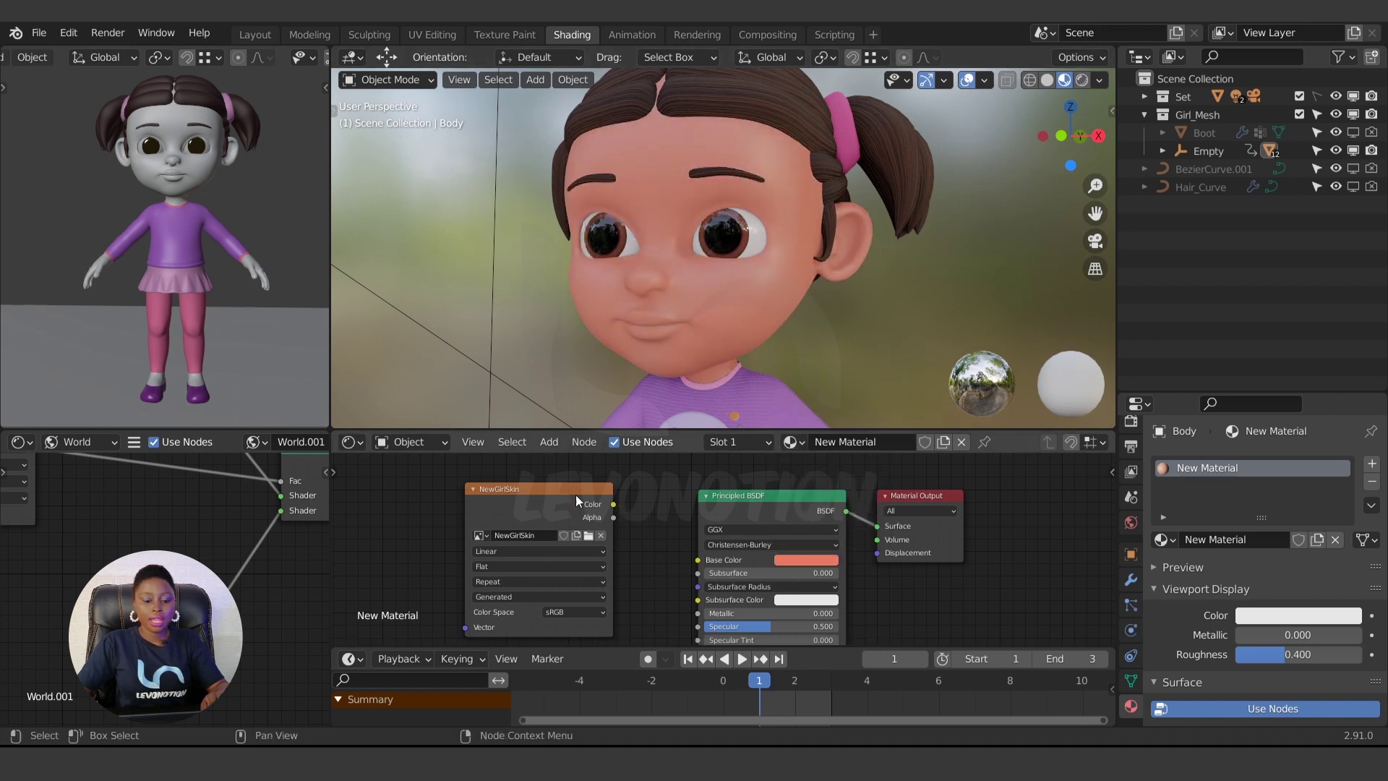
Reconnect the NewGirlSkin texture's Color output to the Principled BSDF's Base Color.
drag(609, 498, 698, 559)
middle_drag(617, 293, 629, 294)
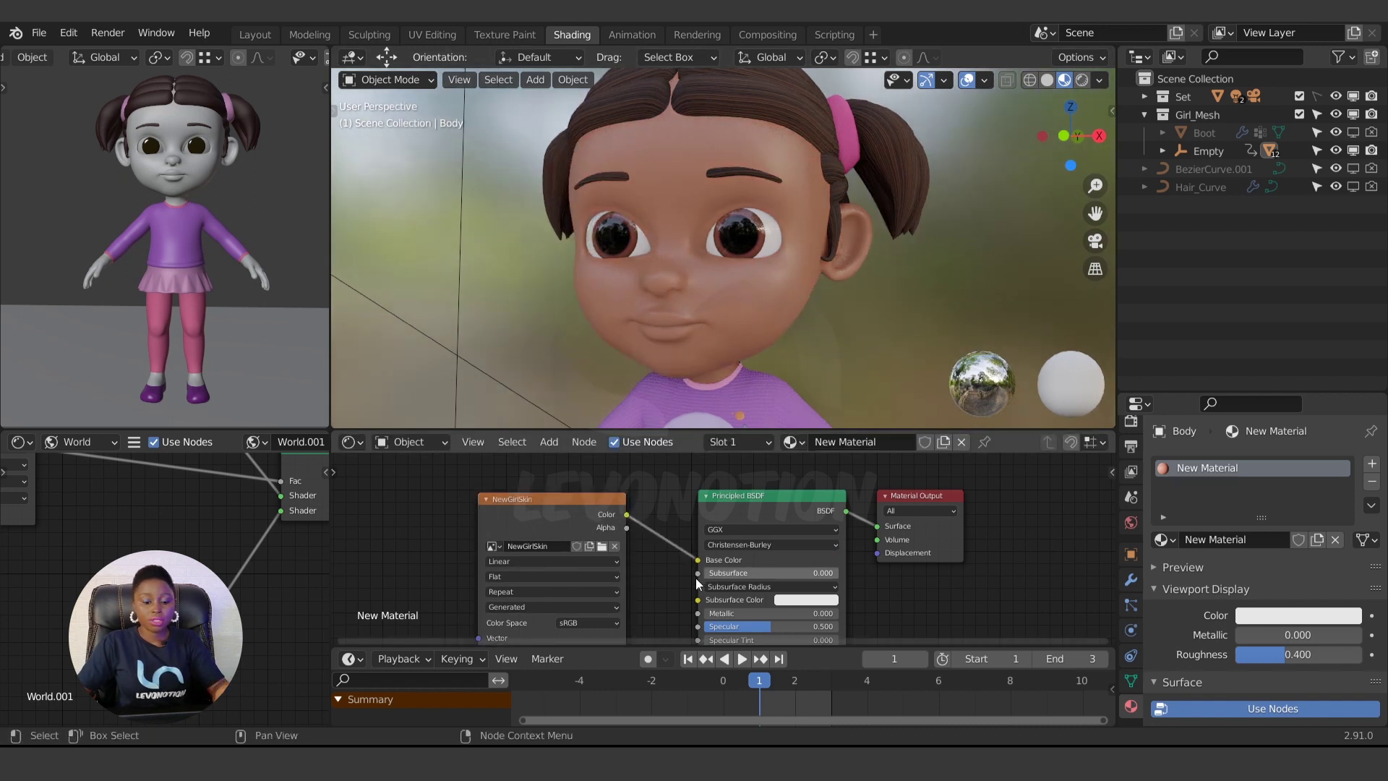
scroll(679, 511, down, 1)
scroll(648, 487, down, 1)
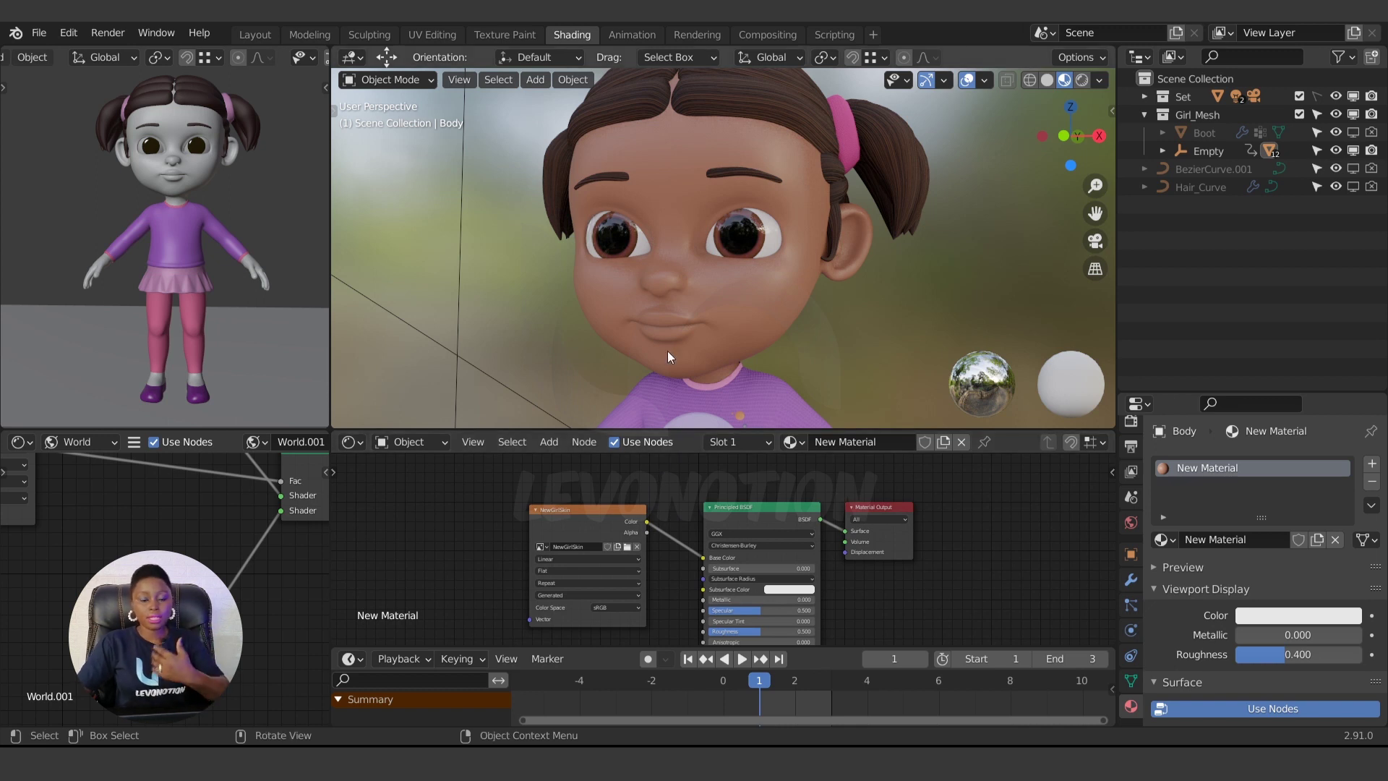
Select the girl's body and switch it from Object Mode to Texture Paint mode.
click(716, 296)
key(ctrl+Tab)
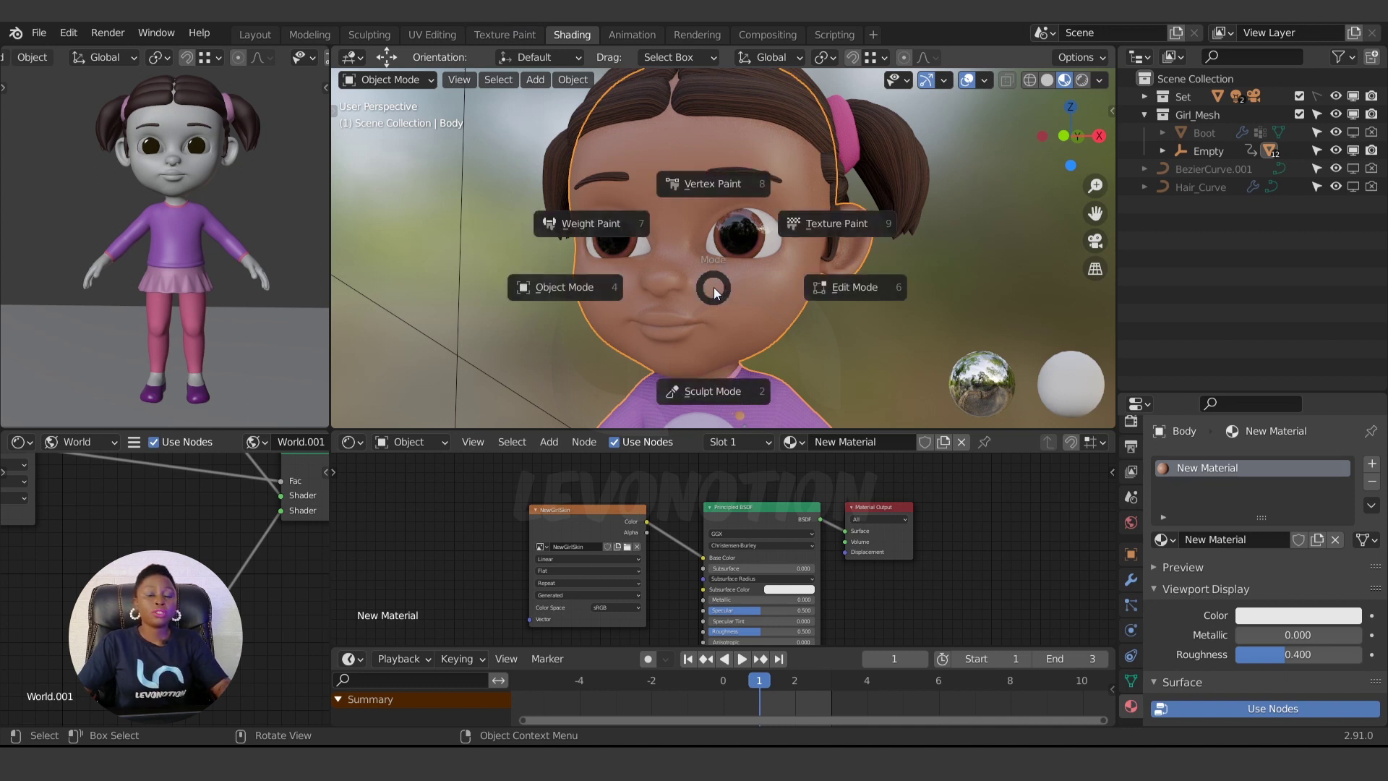
key(Escape)
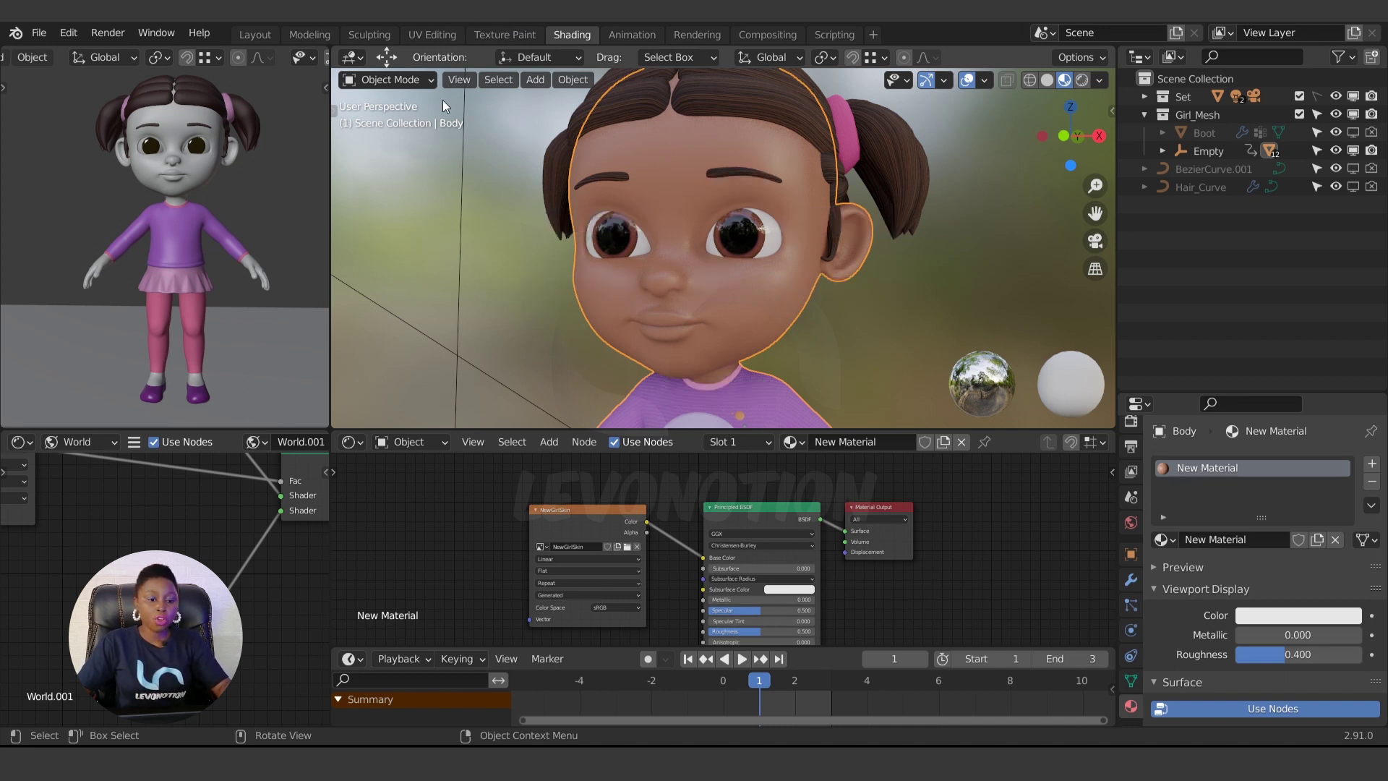
click(397, 78)
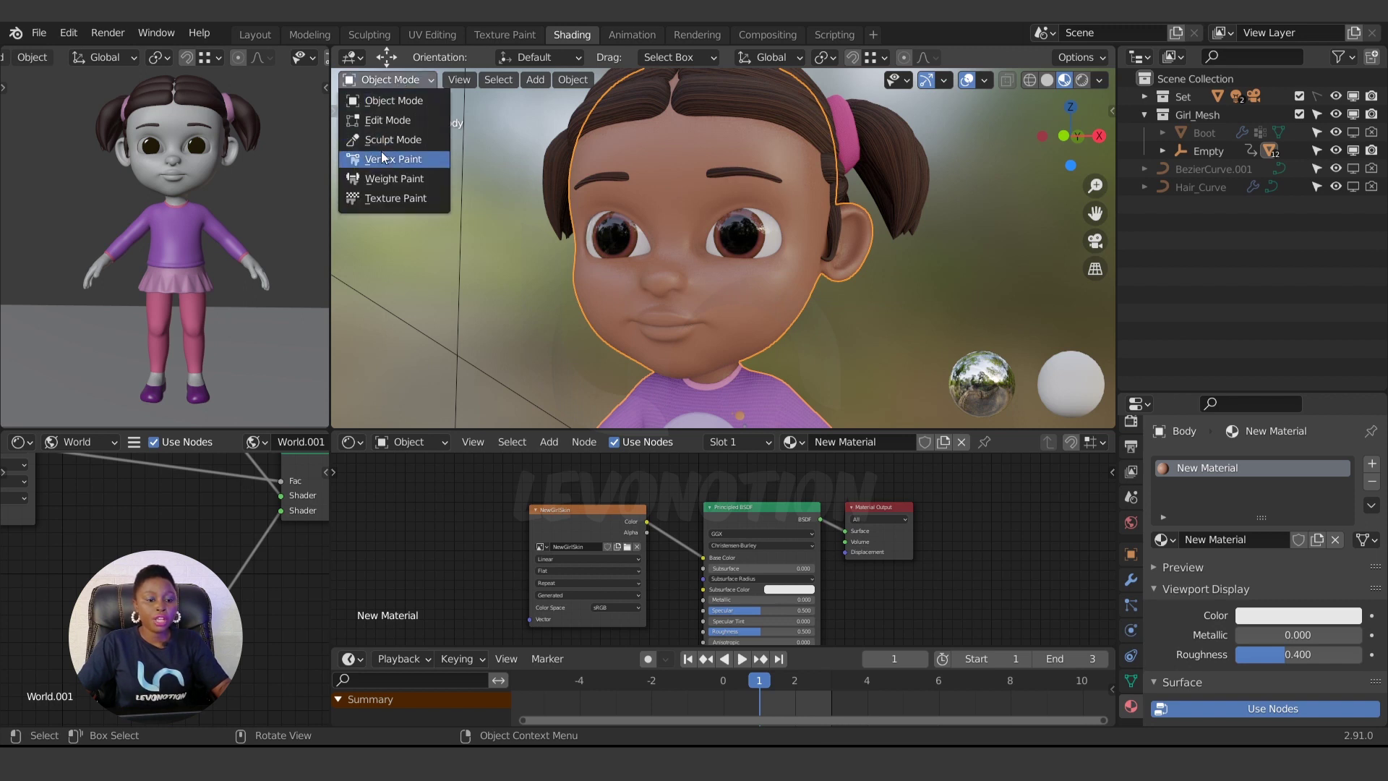
click(405, 197)
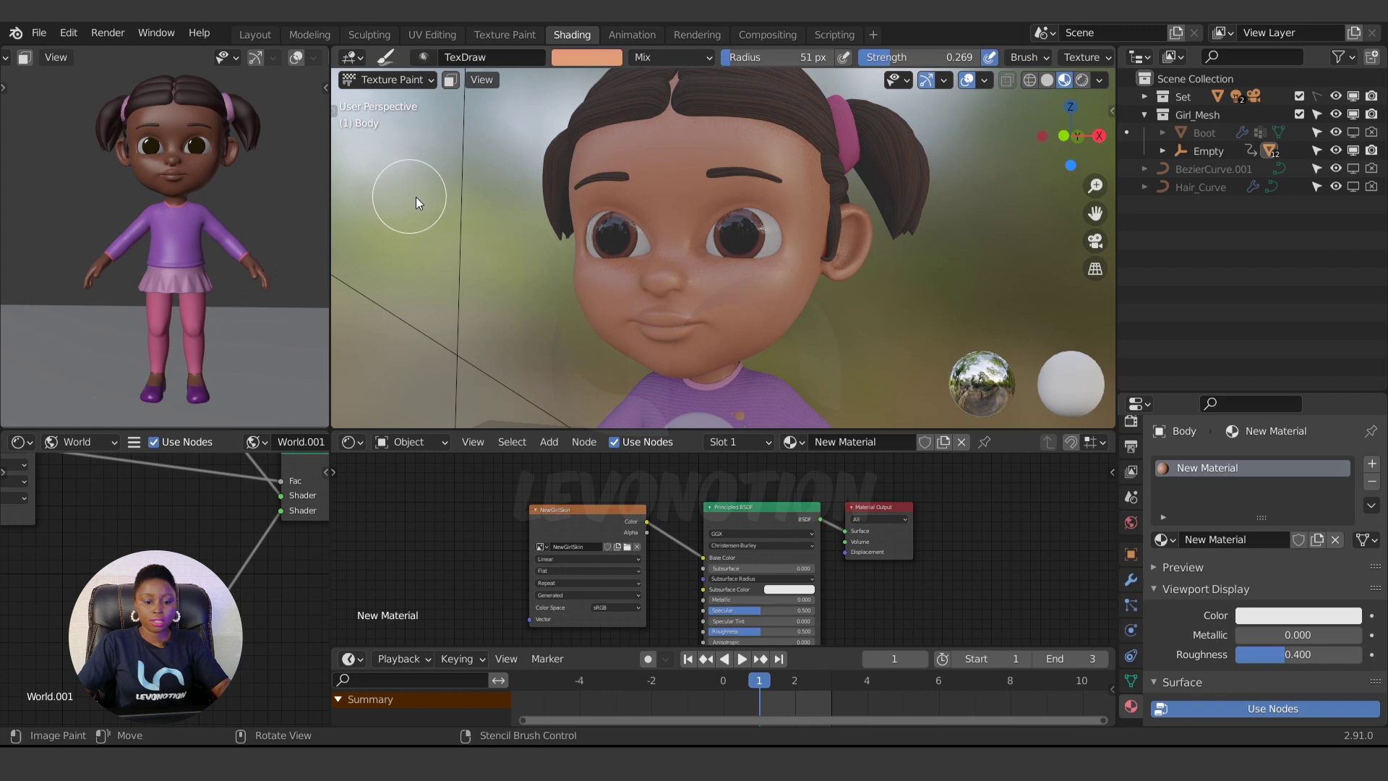
key(ctrl+Tab)
click(712, 198)
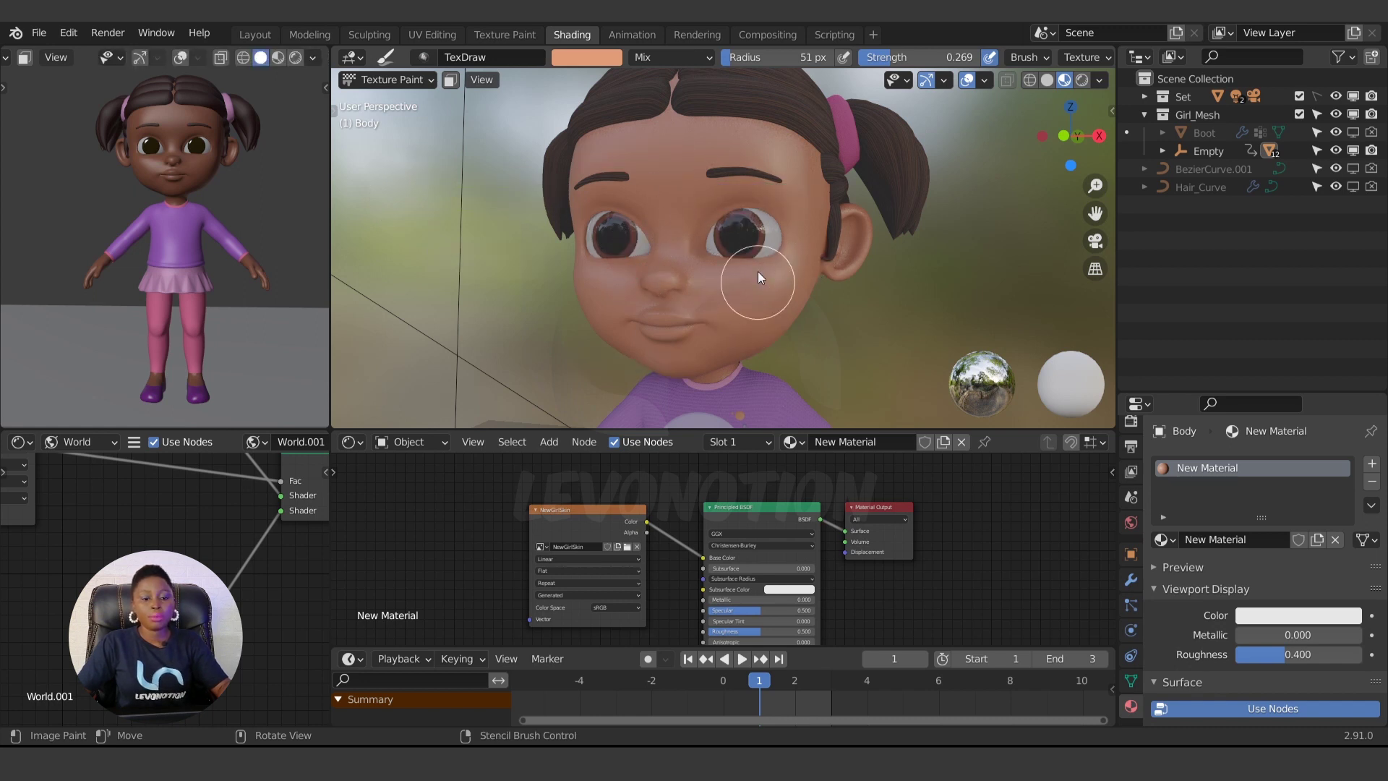
Switch to the Texture Paint workspace and bring the girl's face into close view.
click(505, 36)
scroll(765, 344, down, 1)
scroll(744, 479, up, 1)
middle_drag(745, 479, 763, 433)
middle_drag(789, 372, 778, 374)
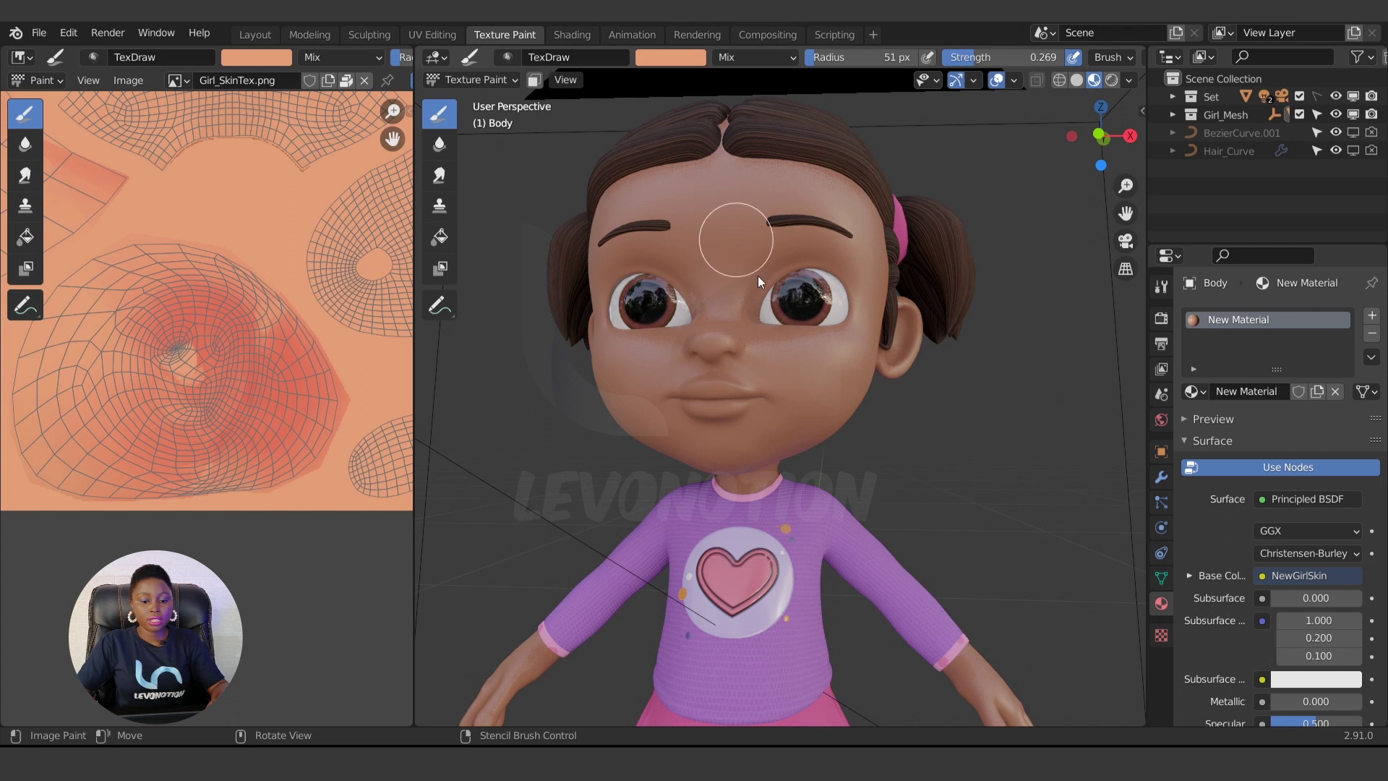
mouse_move(861, 366)
middle_down()
mouse_move(682, 500)
mouse_move(769, 411)
middle_up()
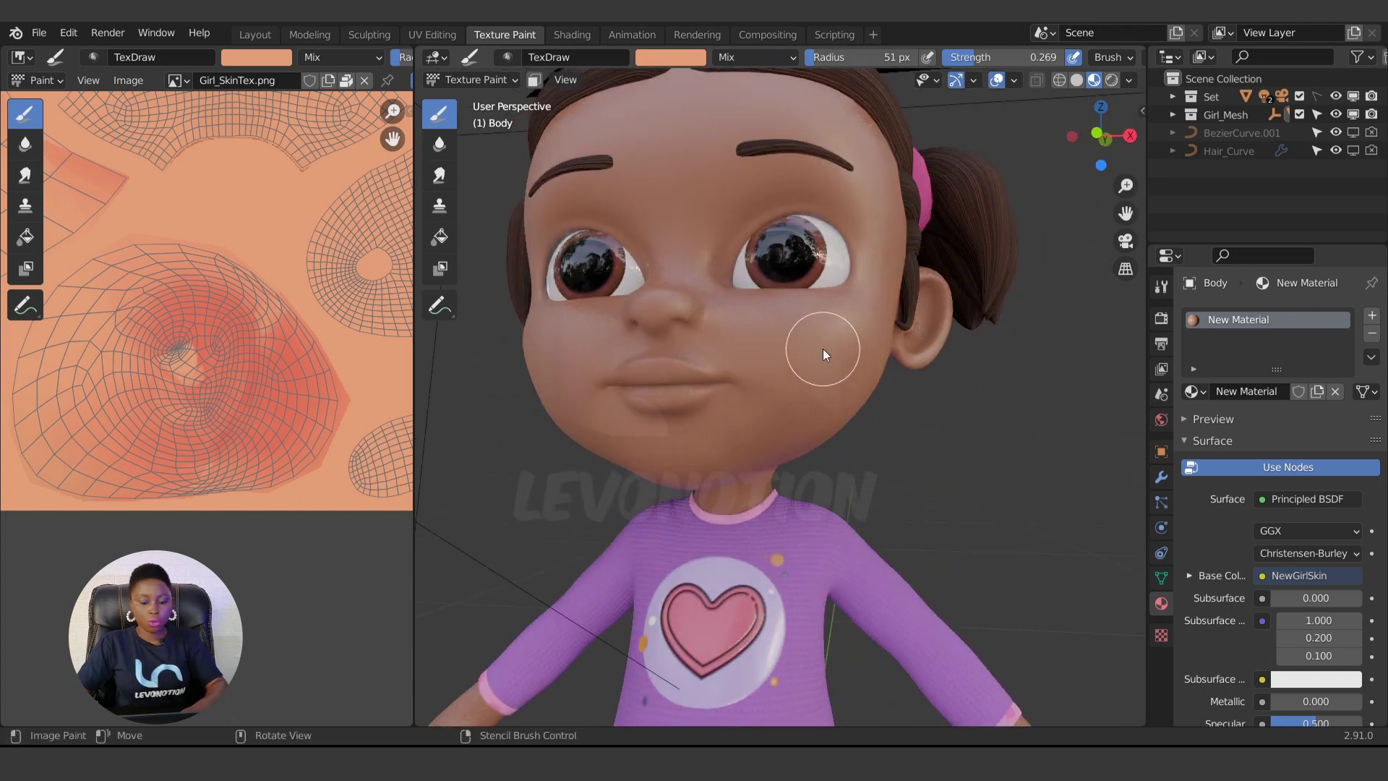
Show and widen the 3D viewport's sidebar of tool settings, and choose the TexDraw brush.
key(n)
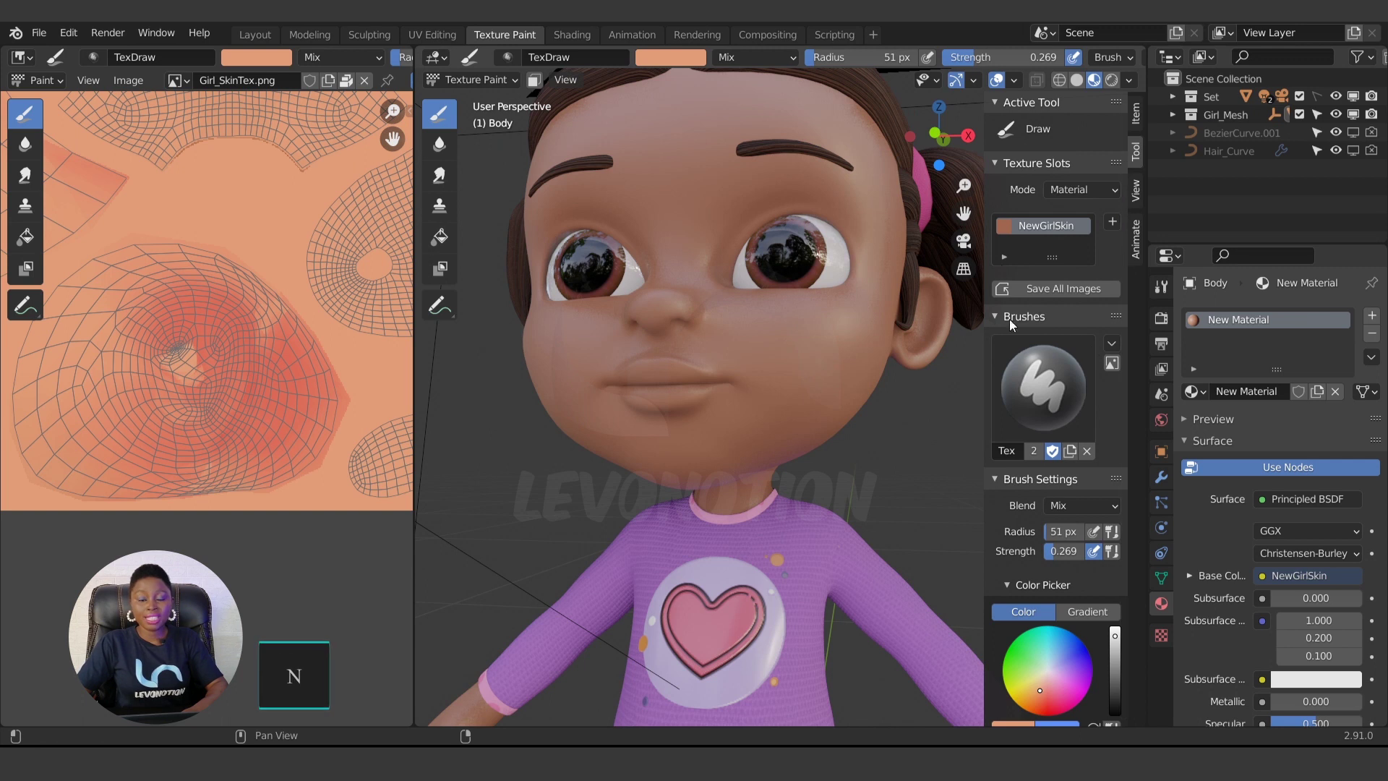
drag(985, 340, 913, 341)
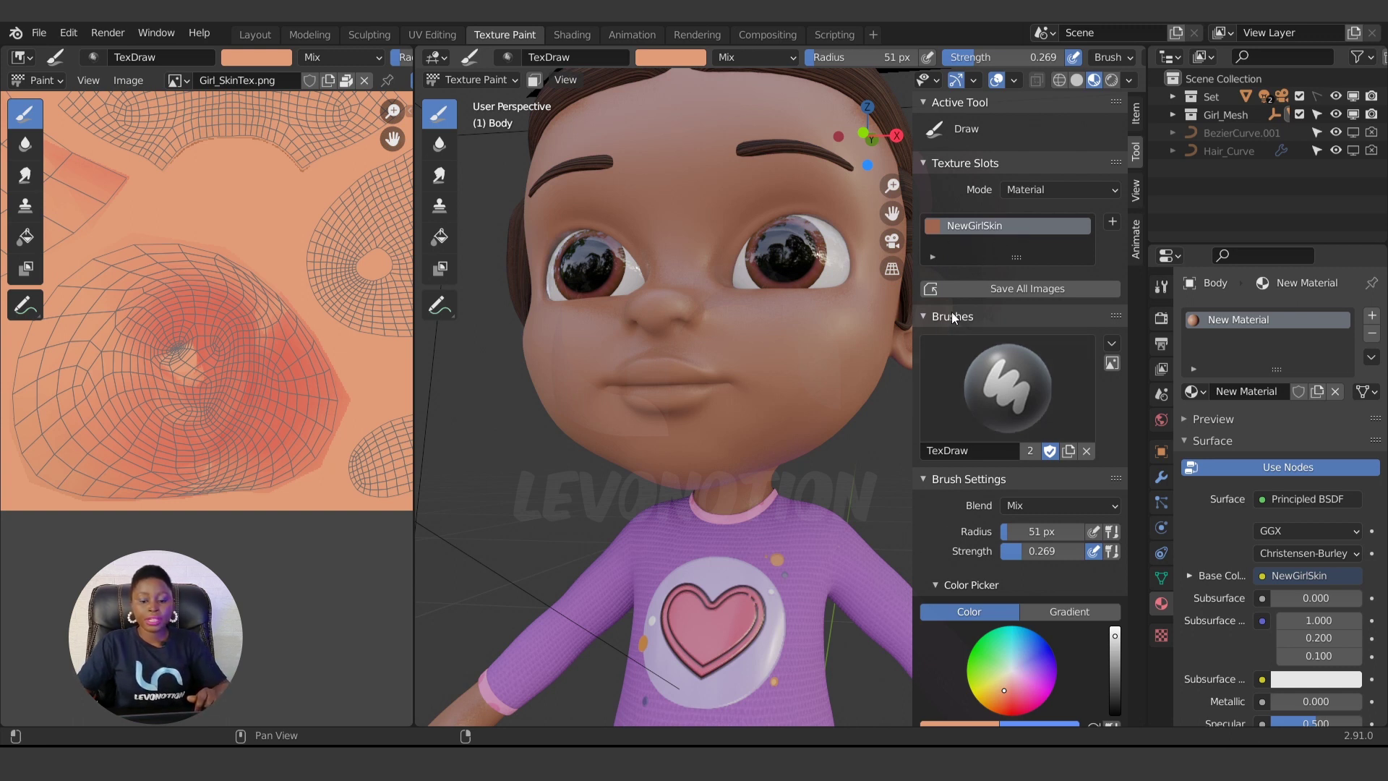
click(972, 384)
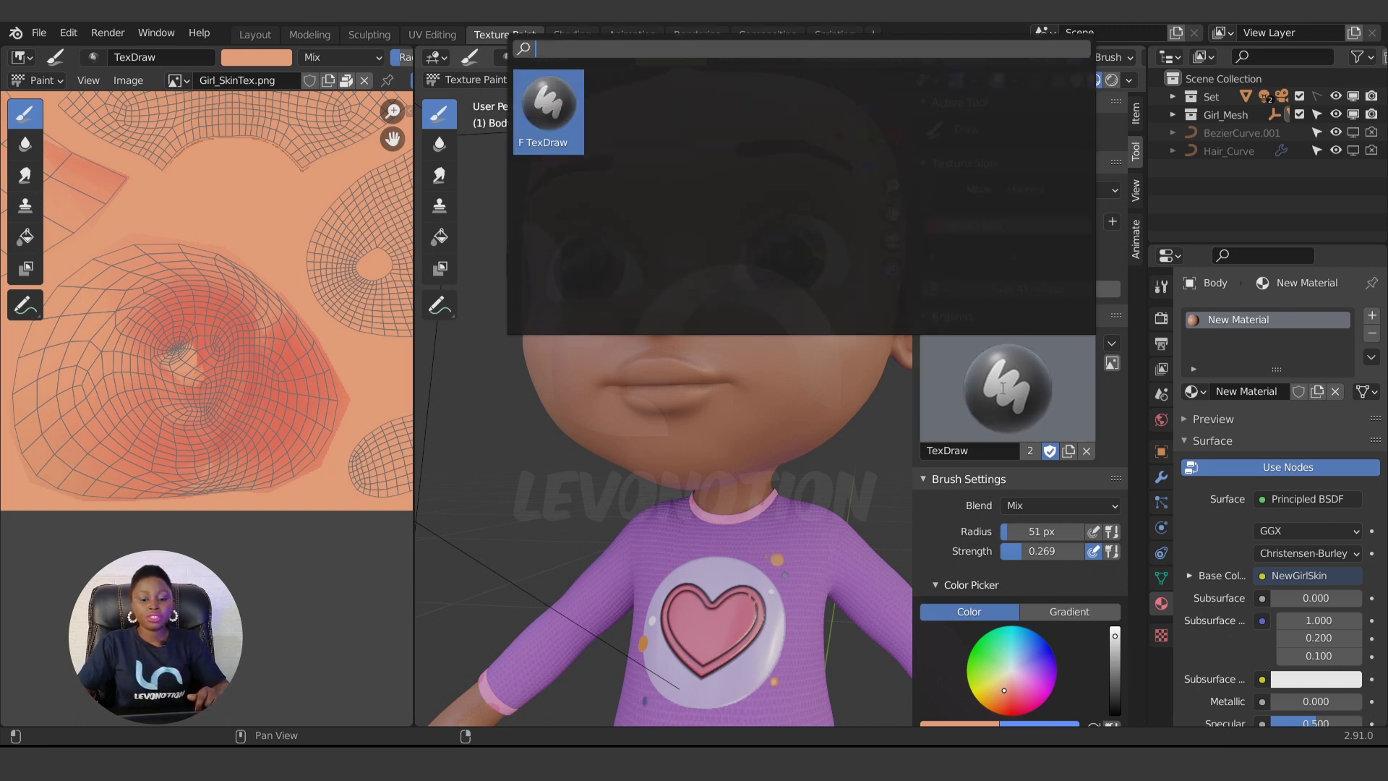
click(558, 120)
click(1032, 417)
click(1033, 397)
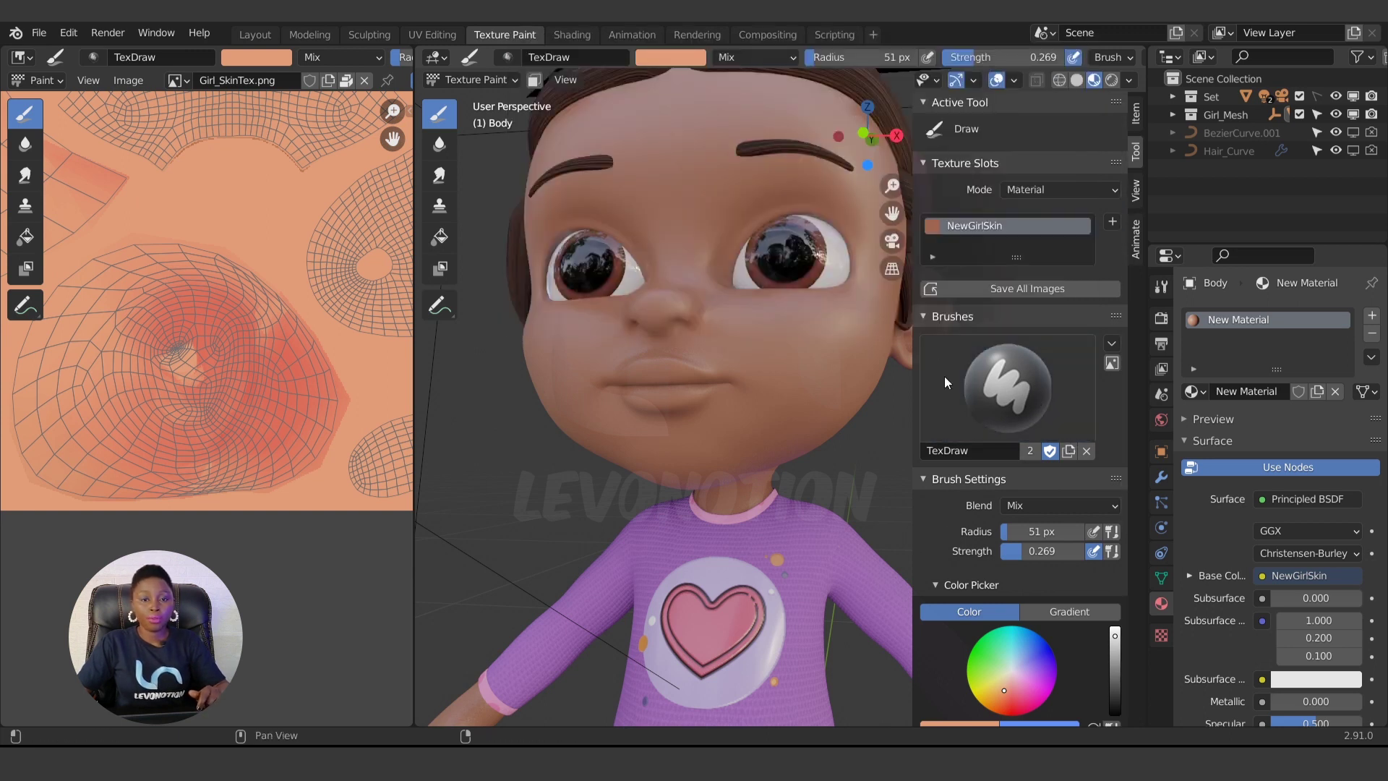
Examine the brush's blend, radius, strength, color, texture and stroke settings.
scroll(1008, 479, down, 2)
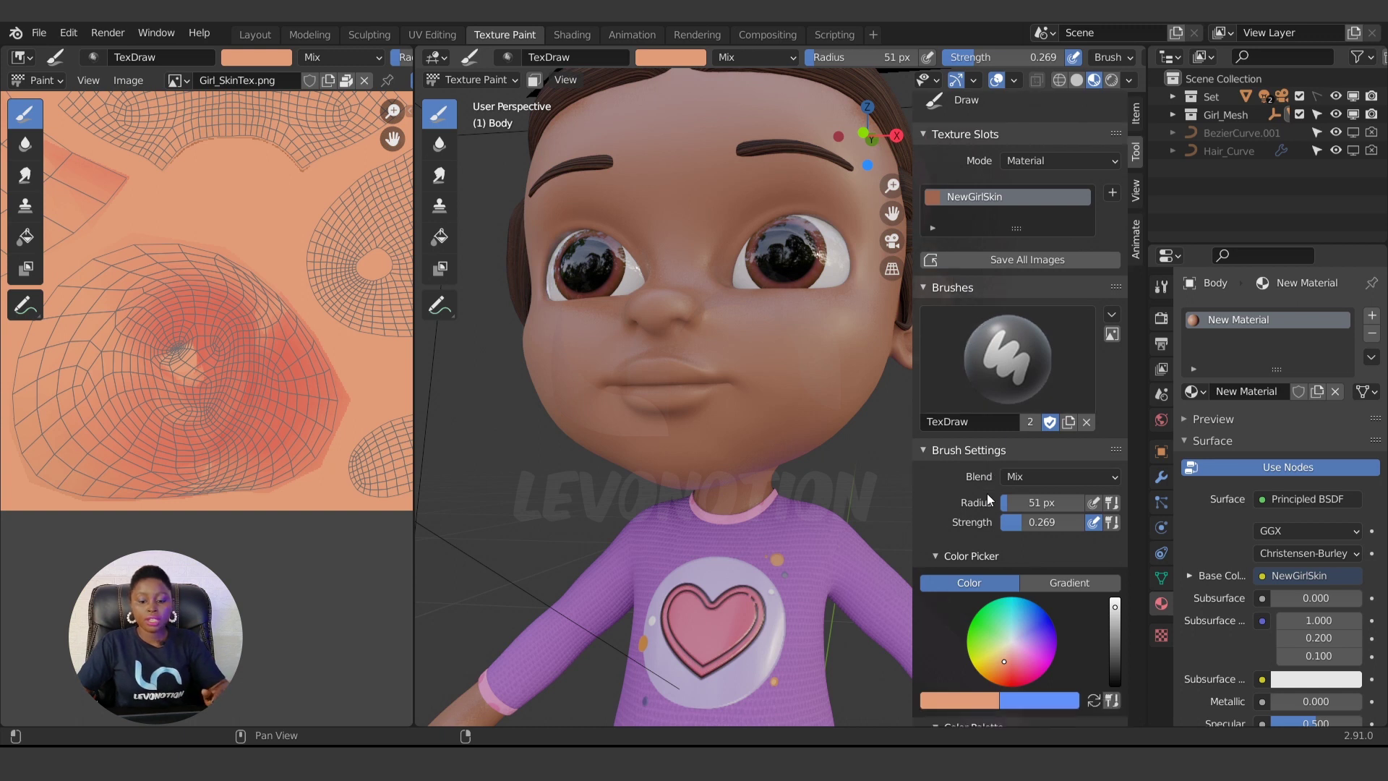
scroll(972, 466, down, 6)
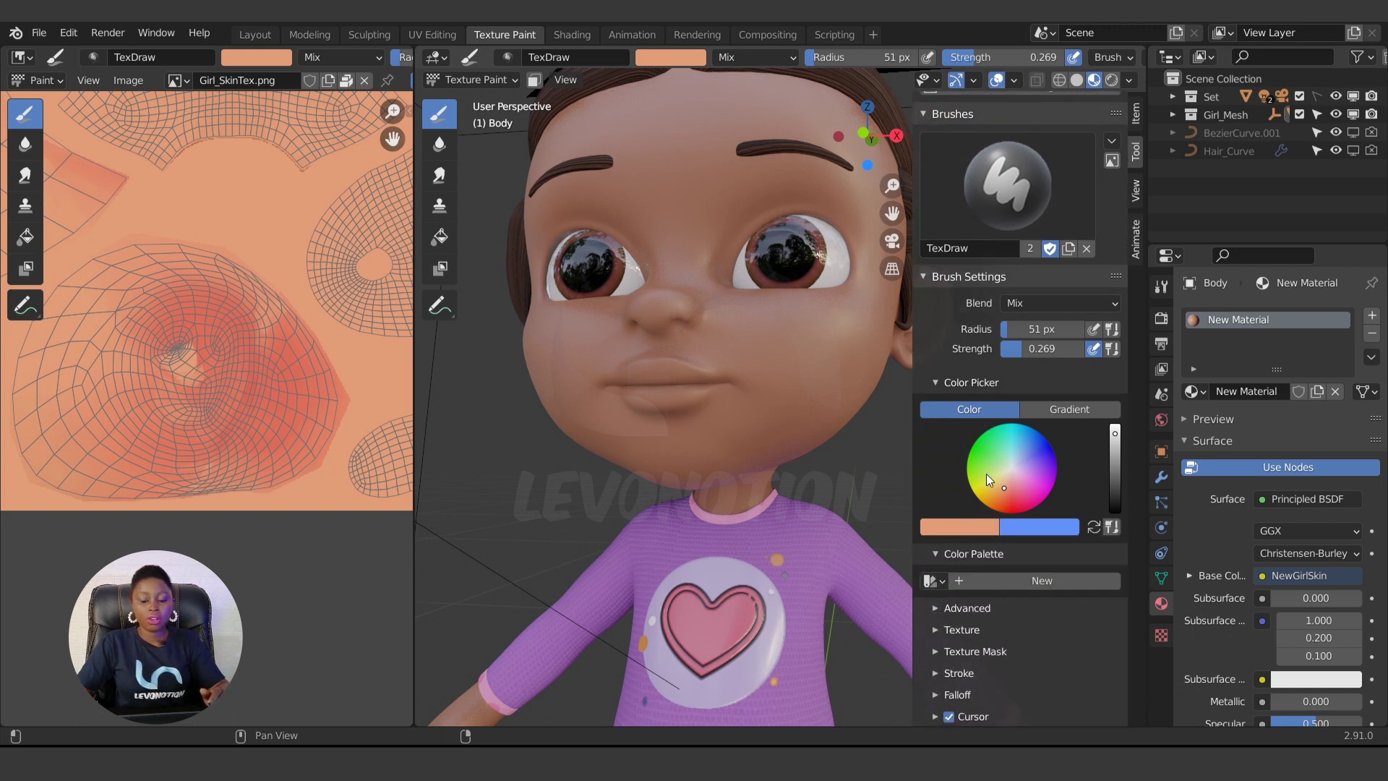
scroll(1027, 548, down, 2)
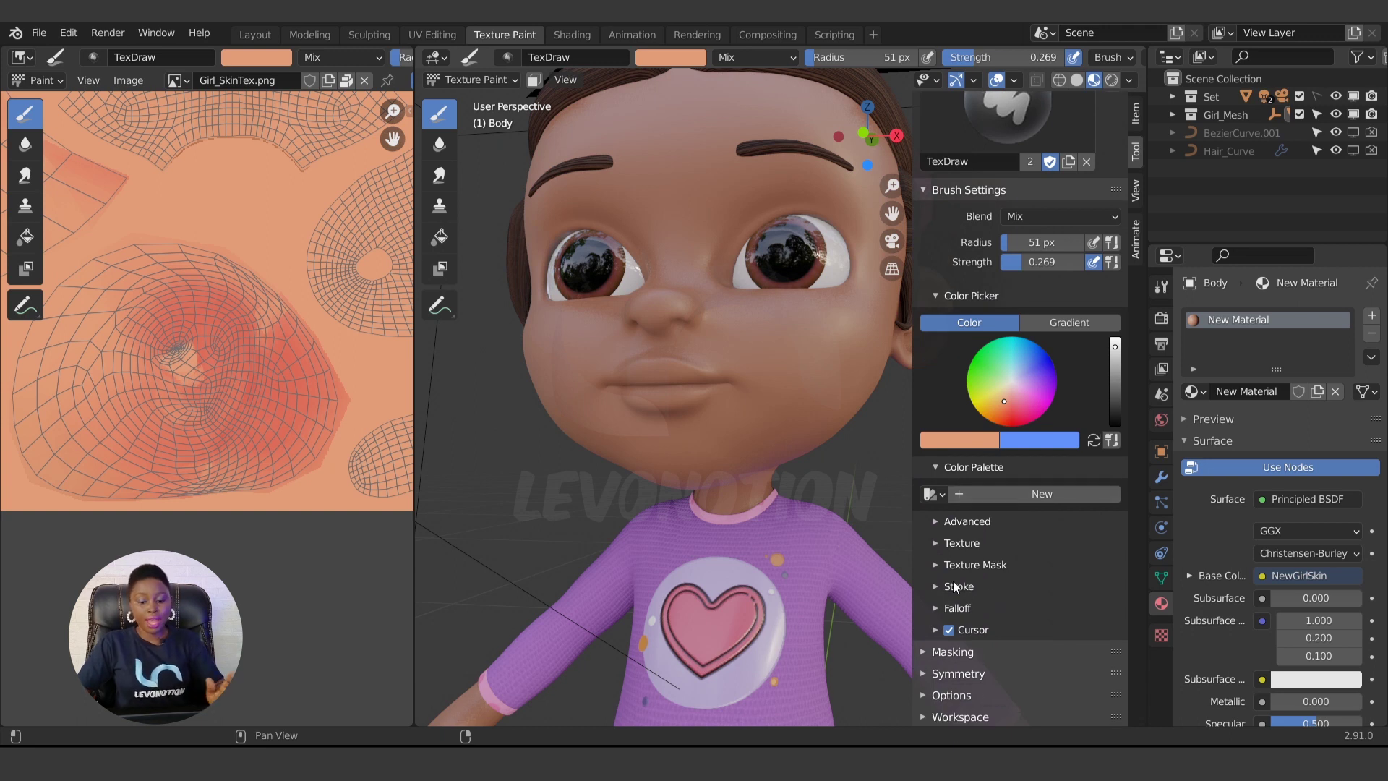
scroll(1000, 488, up, 5)
scroll(990, 448, up, 3)
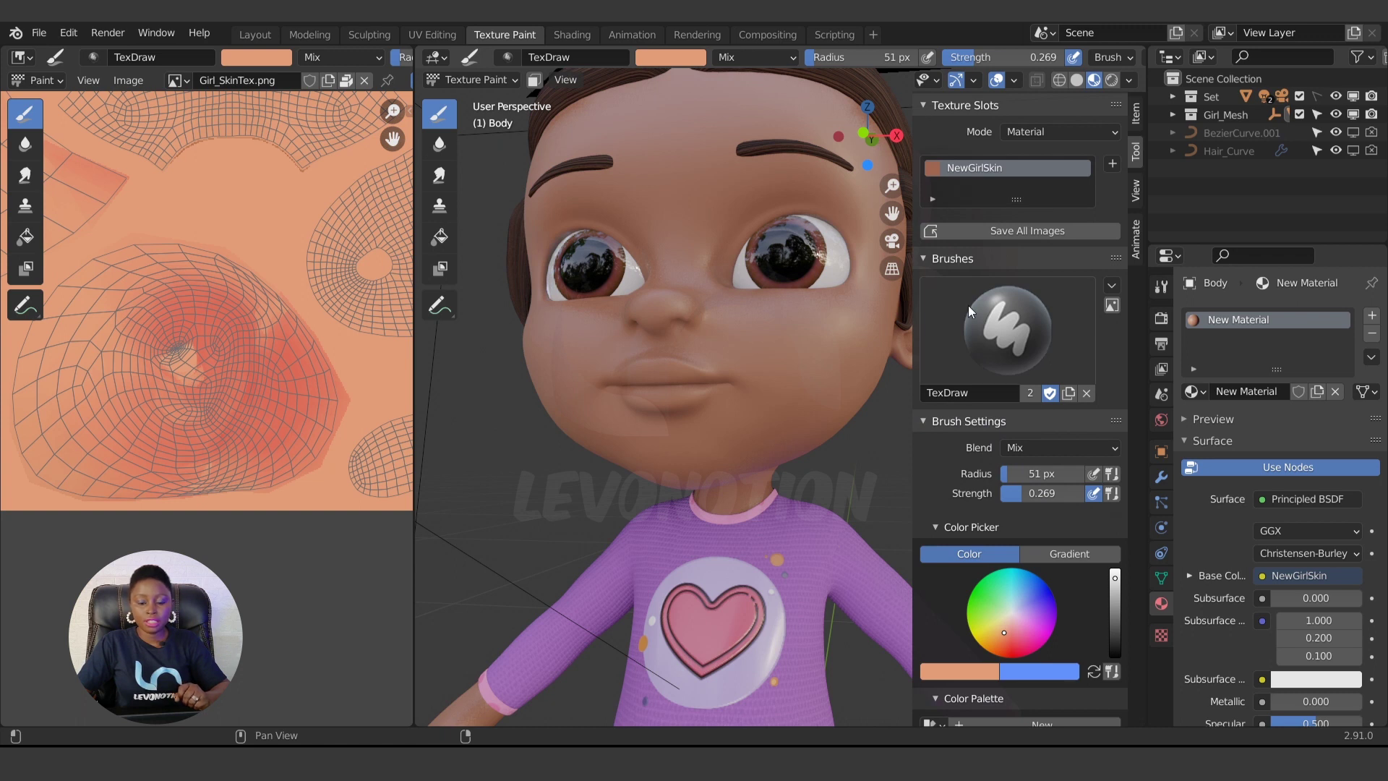
scroll(1017, 468, down, 4)
scroll(973, 477, down, 4)
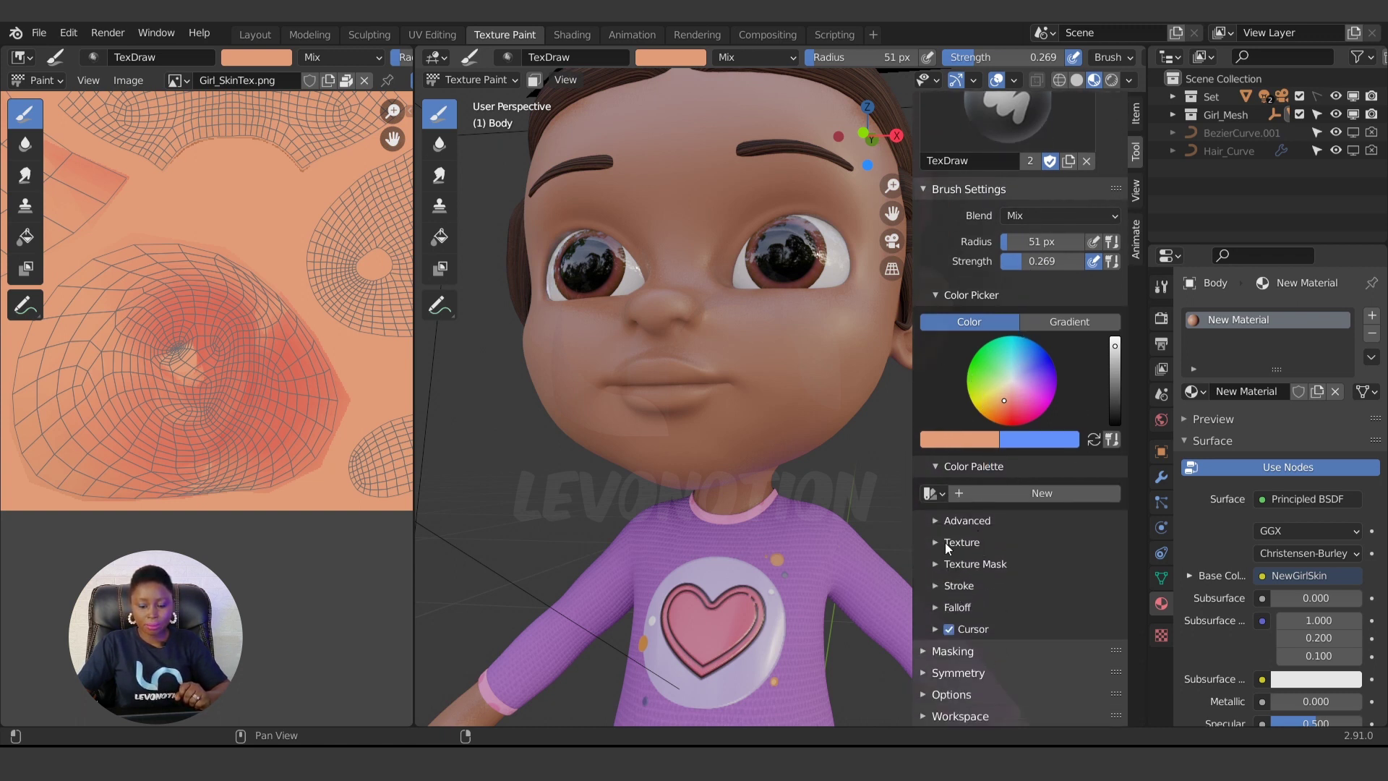
click(948, 543)
click(950, 544)
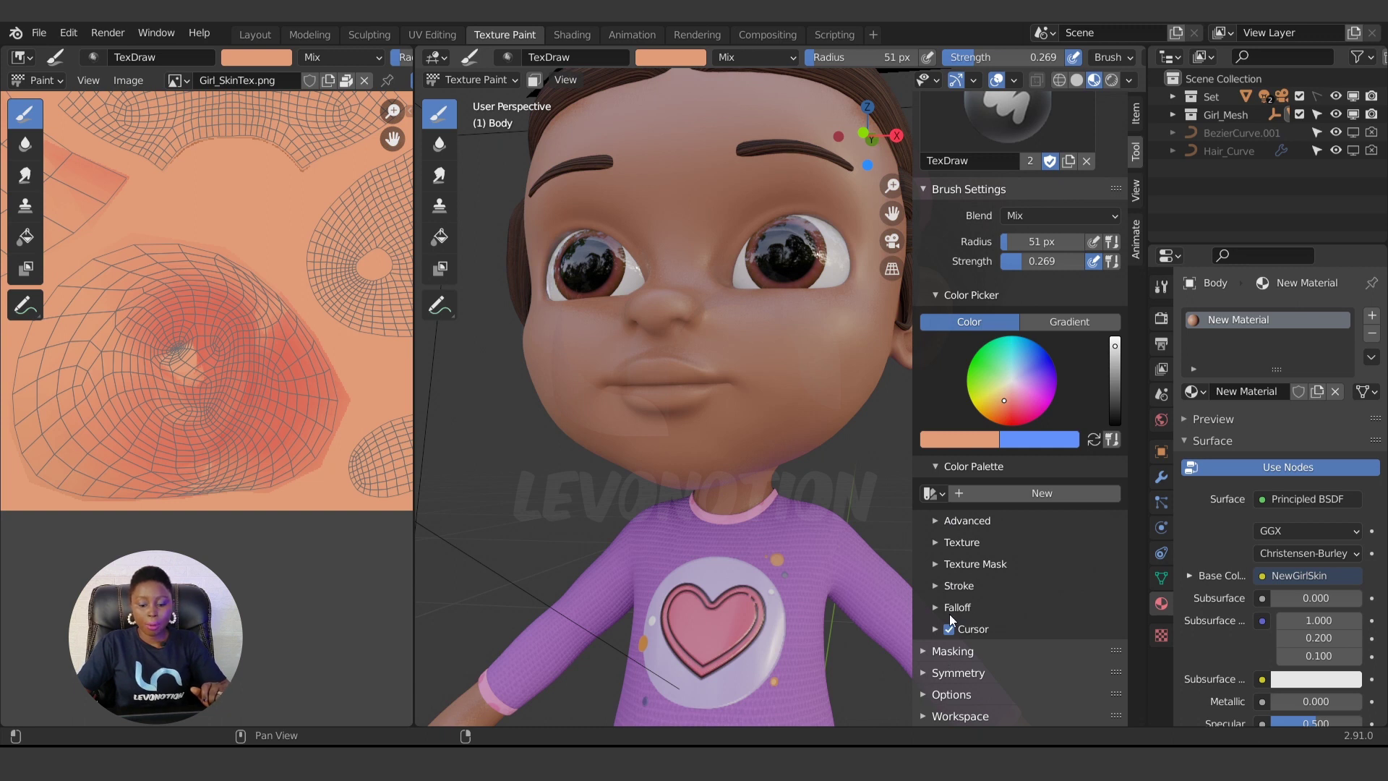
click(947, 582)
scroll(969, 593, down, 2)
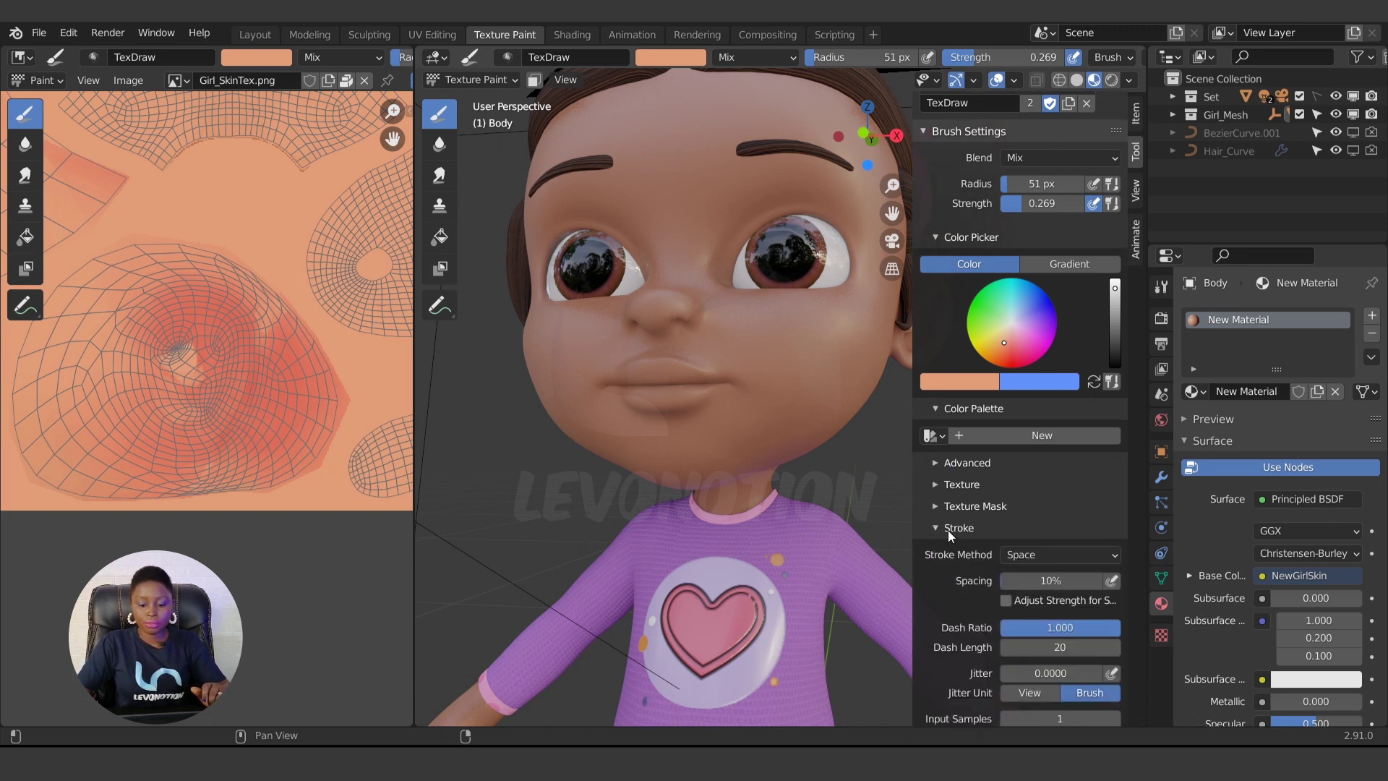
click(947, 531)
Try the smooth, constant and linear falloff presets for the brush and settle on the sharp curve.
click(939, 608)
scroll(948, 638, down, 7)
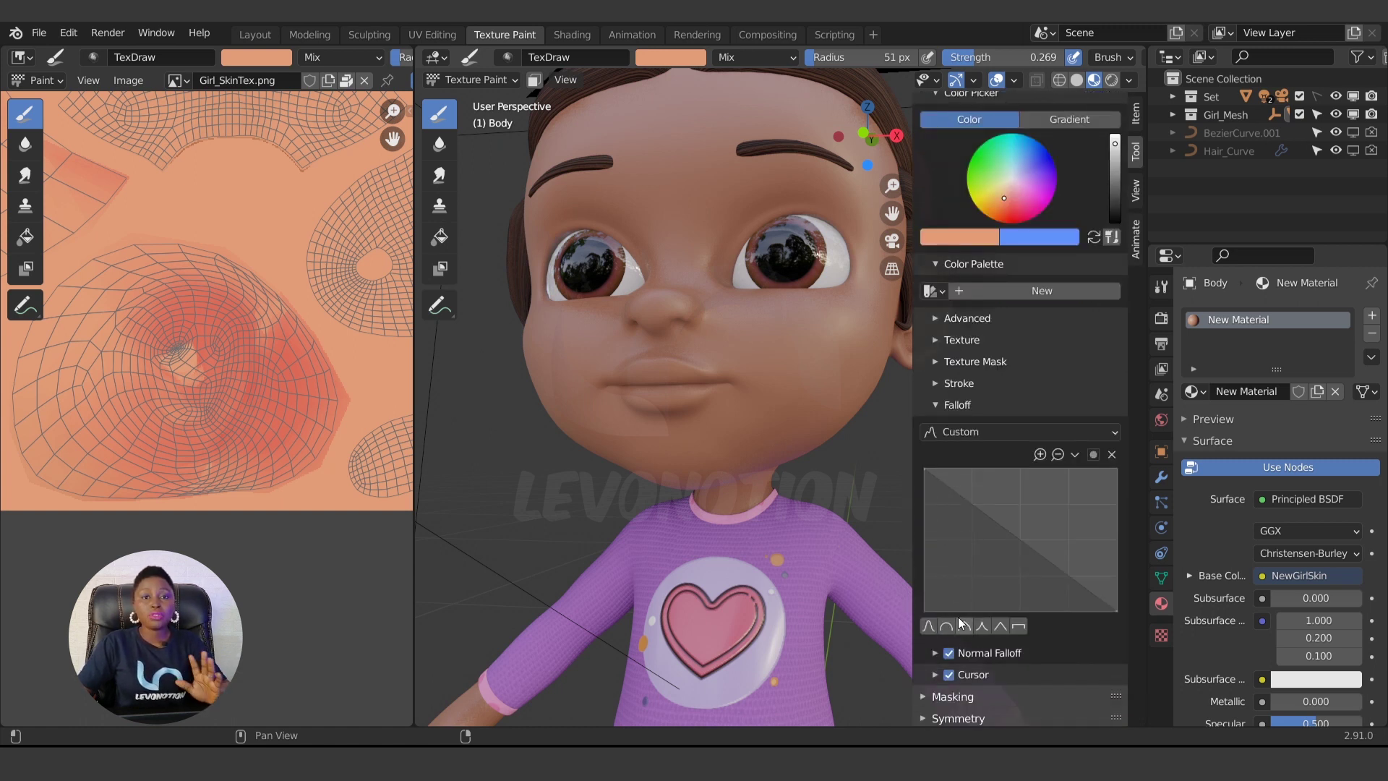
click(982, 626)
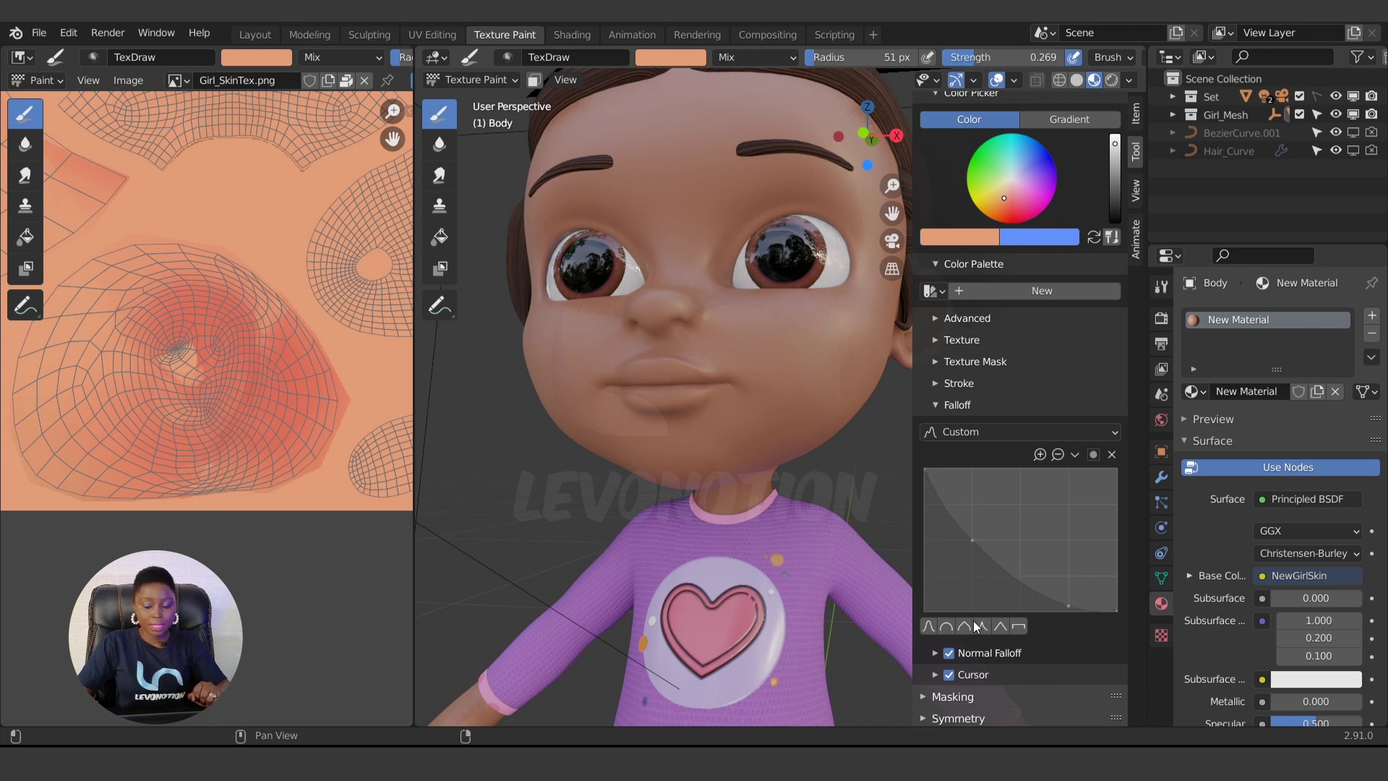
click(929, 626)
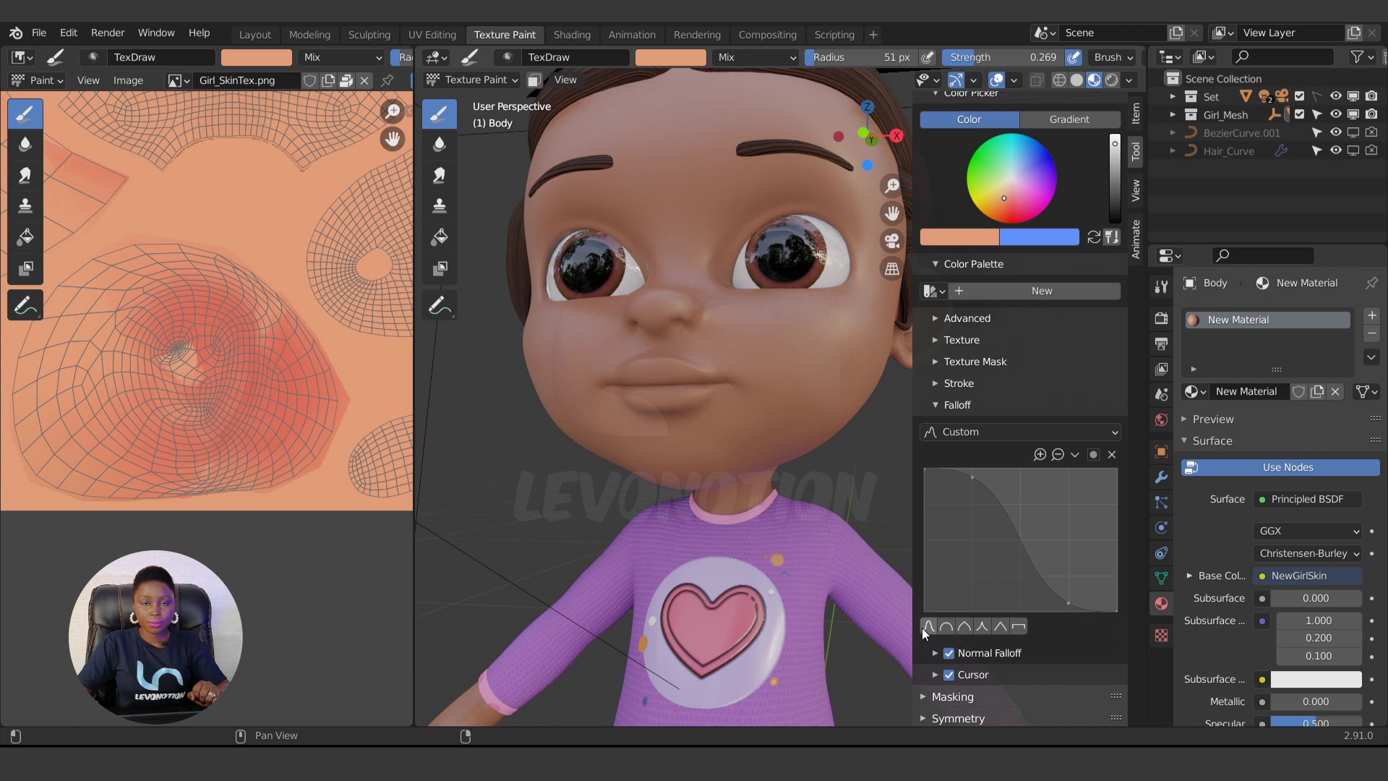
click(1023, 628)
click(1000, 625)
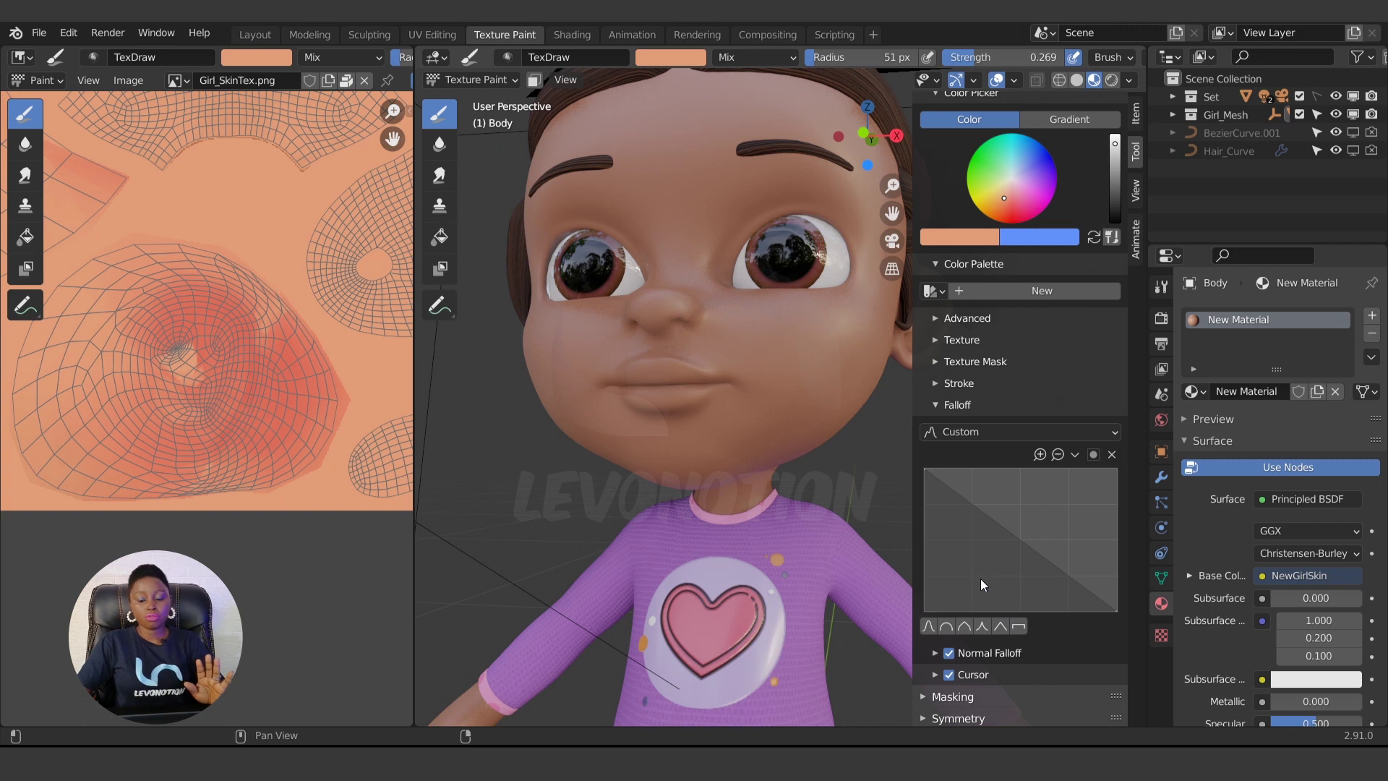
click(982, 626)
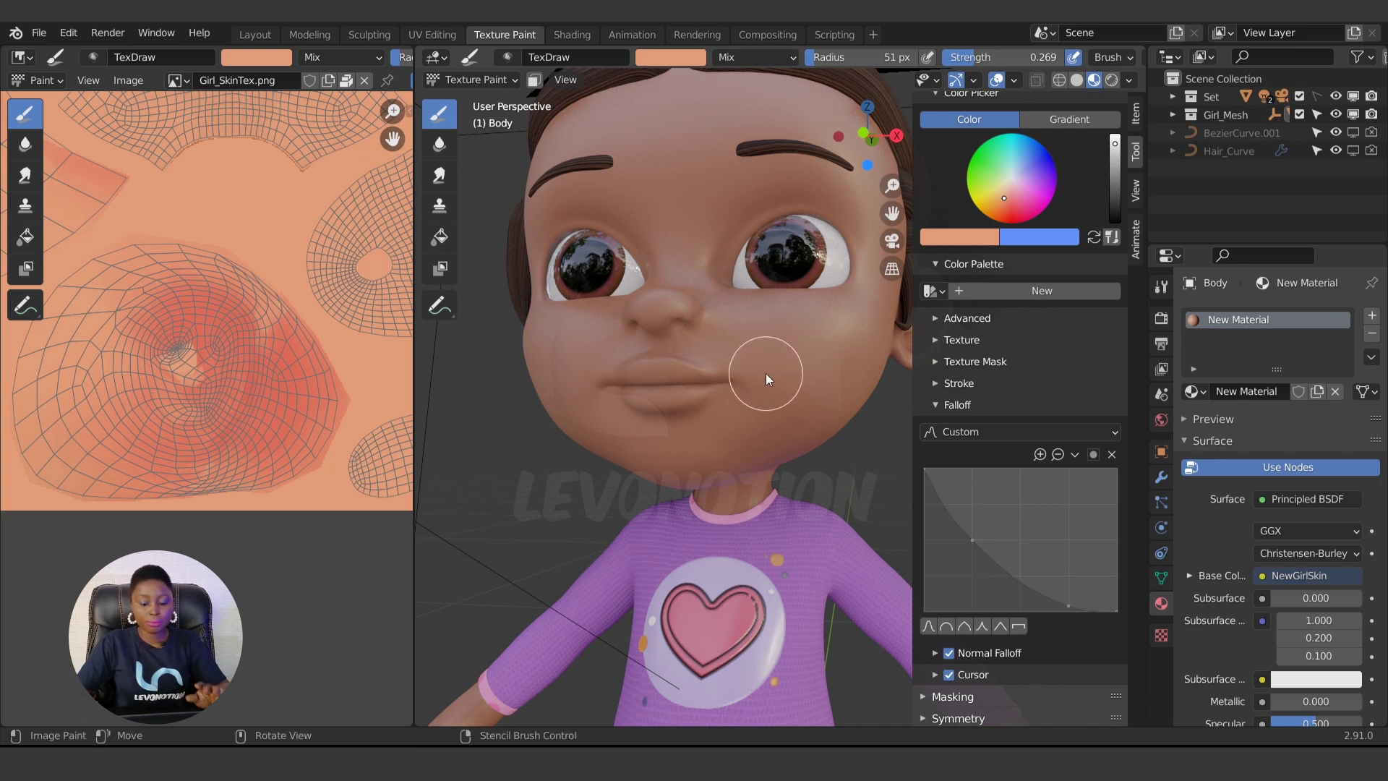
Enlarge the brush radius to about 104 px and collapse the falloff settings.
key(f)
click(809, 383)
middle_drag(797, 405, 694, 367)
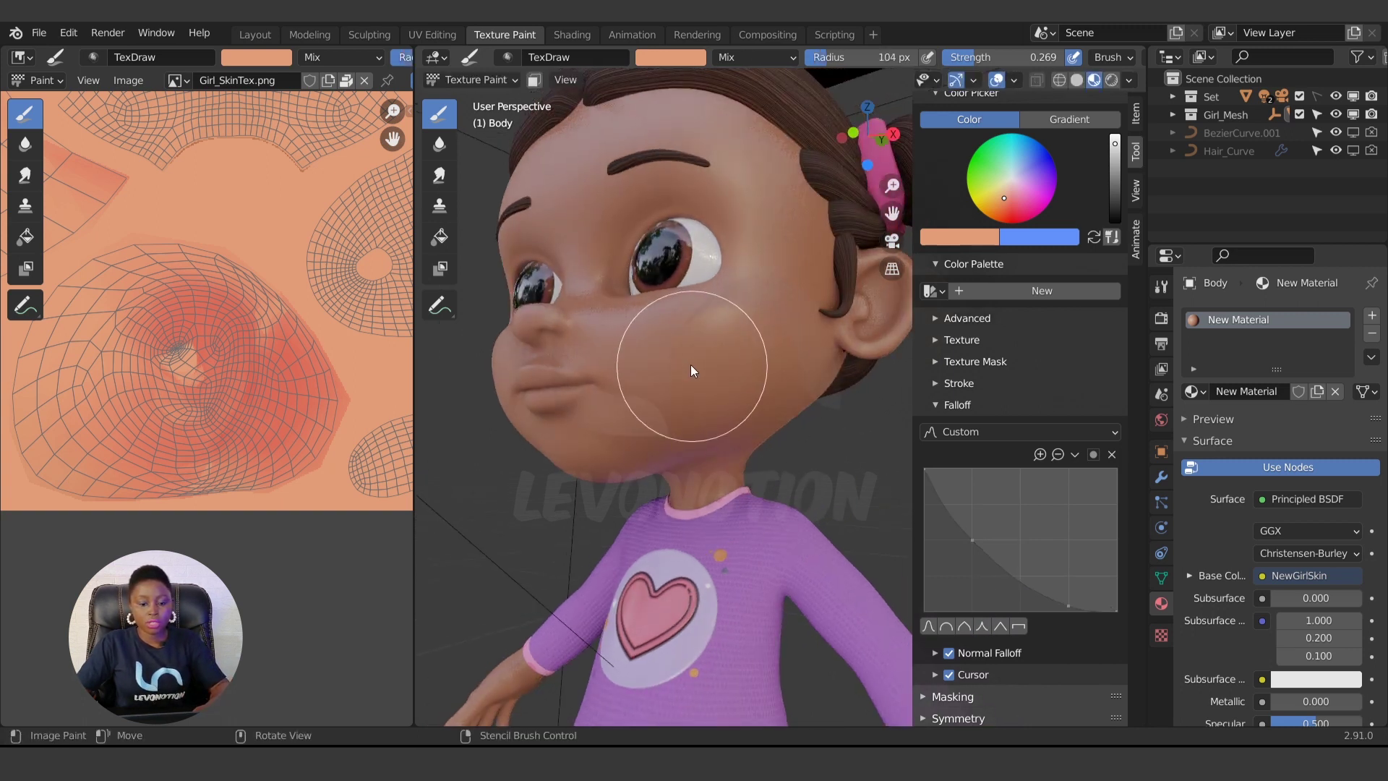
mouse_move(644, 414)
middle_down()
mouse_move(649, 474)
mouse_move(656, 451)
middle_up()
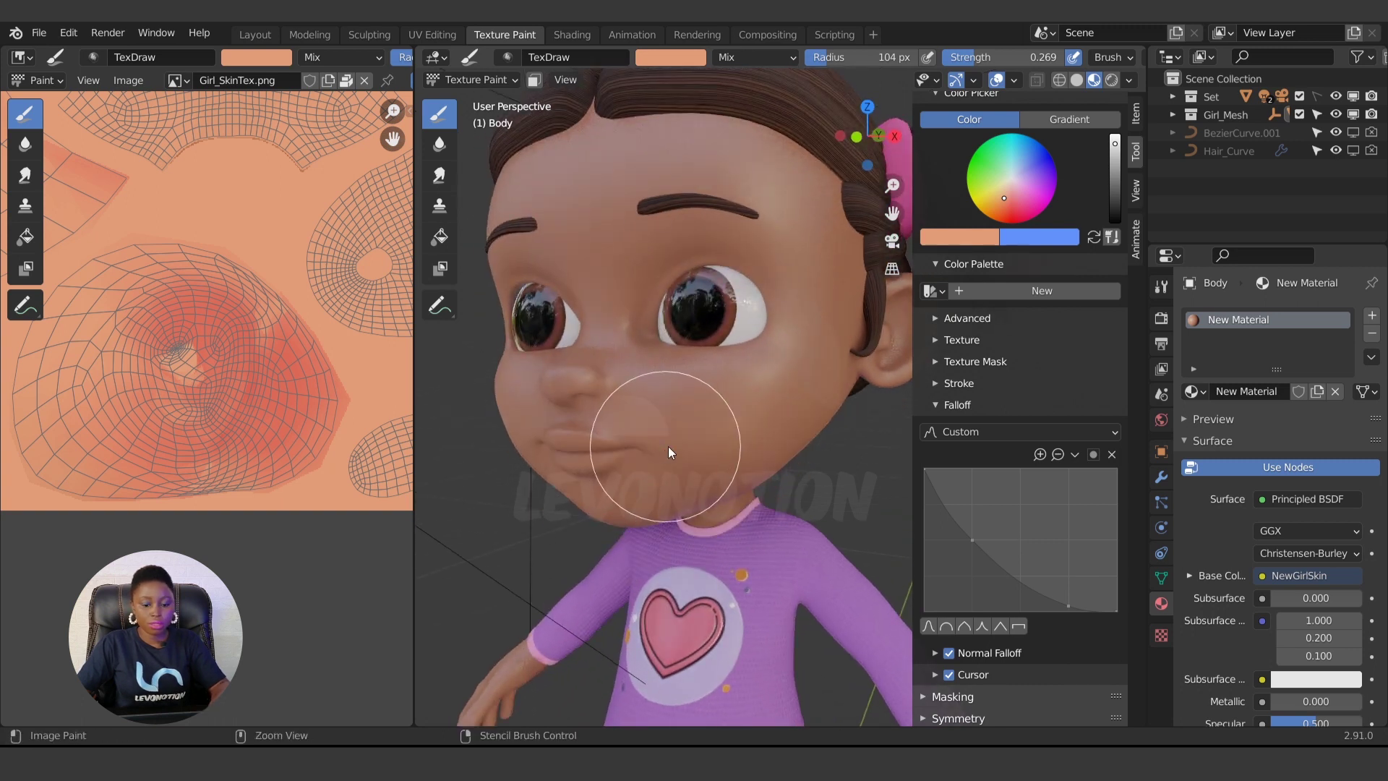
click(932, 406)
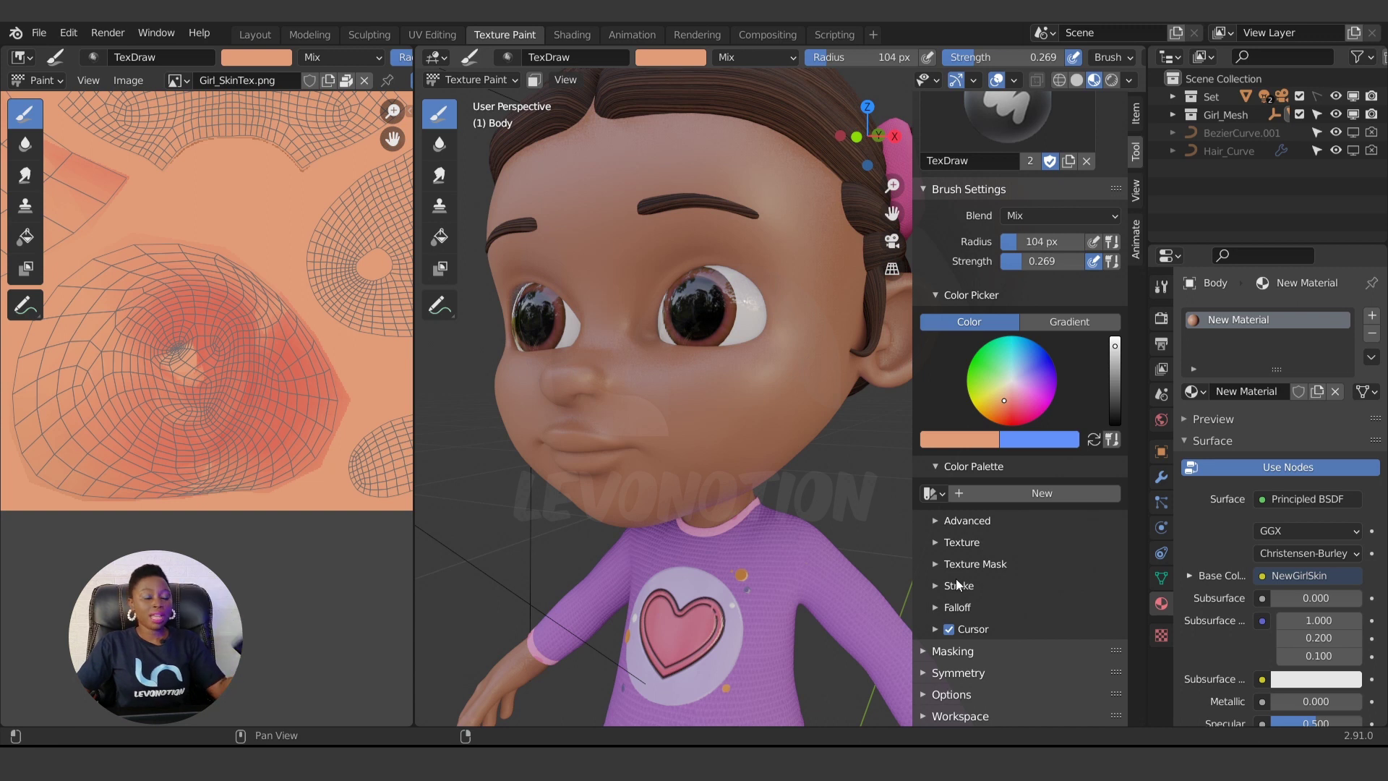
Examine the girl's head from several angles and the body's UV layout over the Girl_SkinTex.png image.
middle_drag(866, 561, 671, 535)
mouse_move(687, 426)
shift+middle_down()
mouse_move(686, 461)
mouse_move(657, 487)
shift+middle_up()
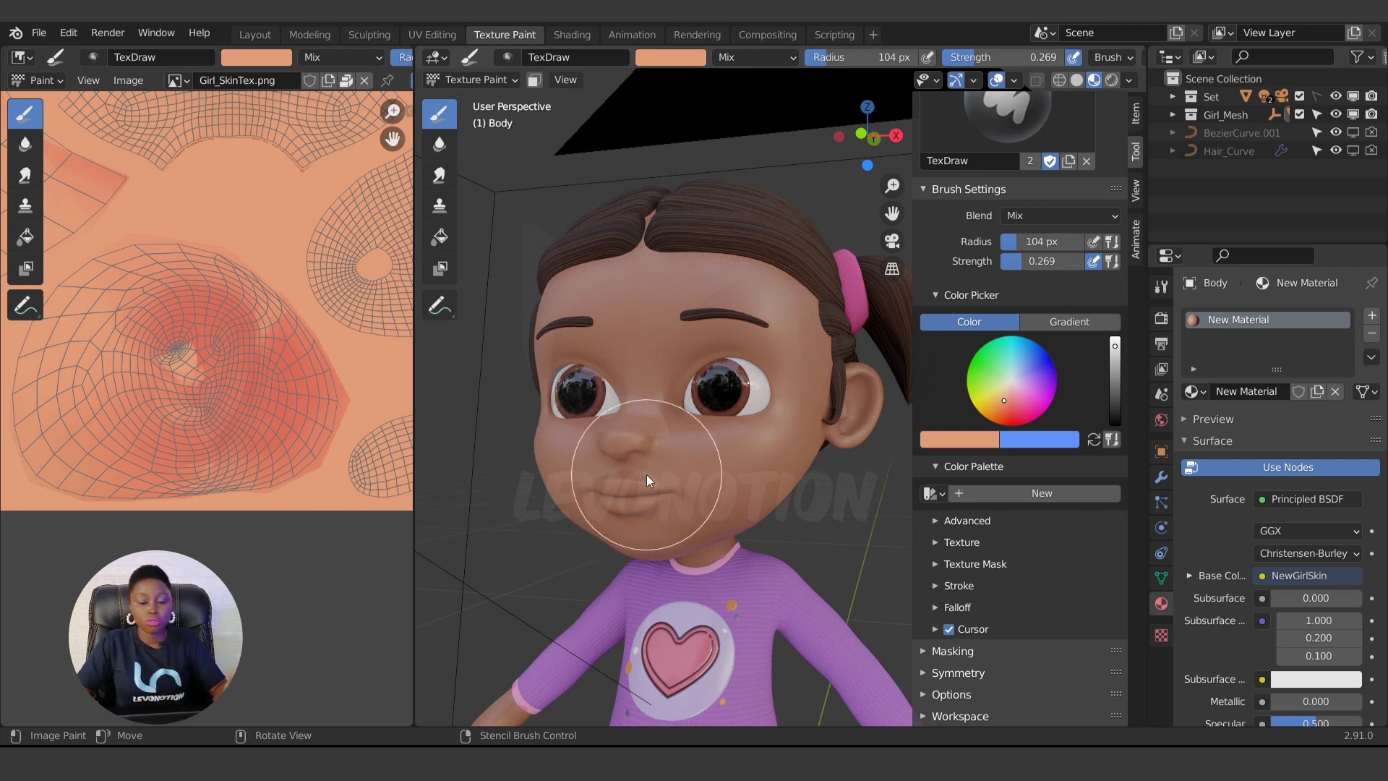
scroll(615, 524, up, 1)
middle_drag(585, 500, 604, 495)
scroll(604, 495, down, 2)
scroll(189, 419, down, 2)
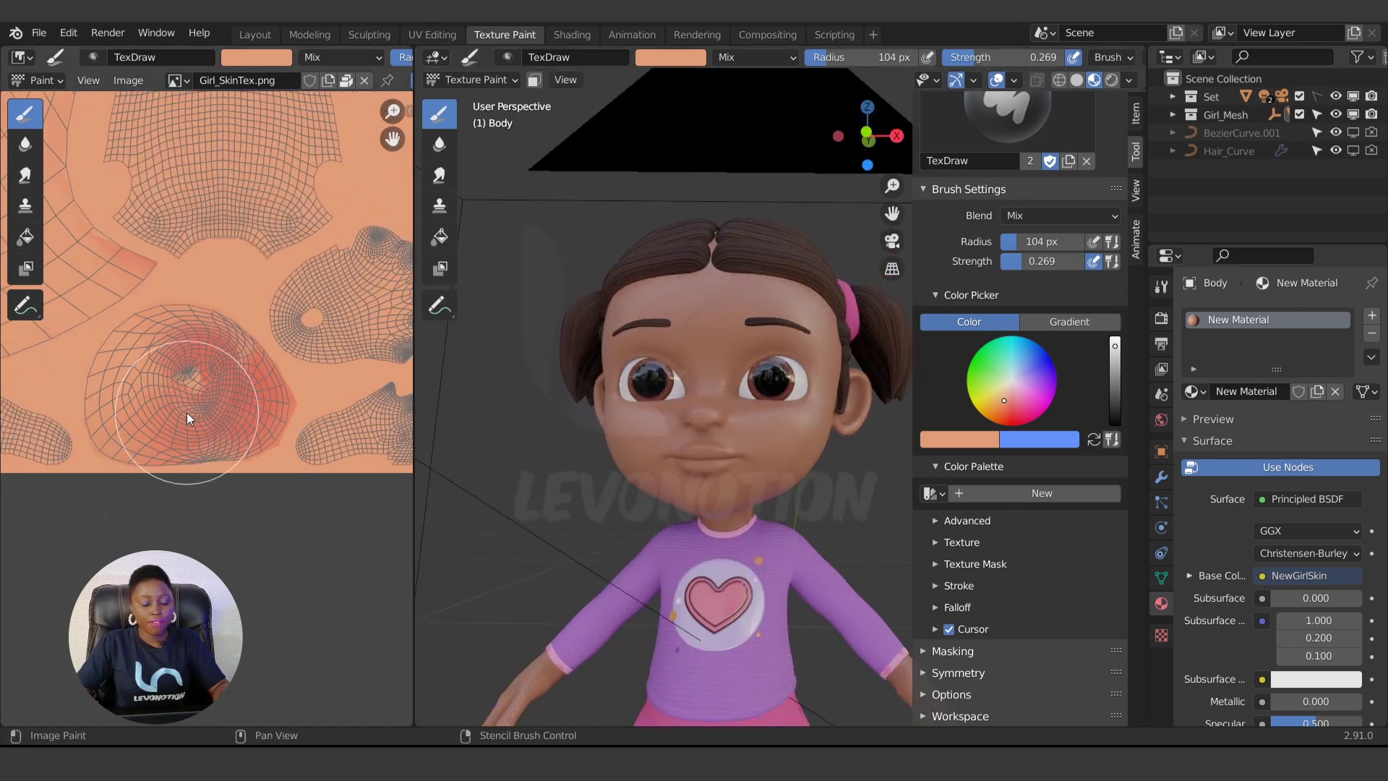
middle_drag(186, 413, 172, 578)
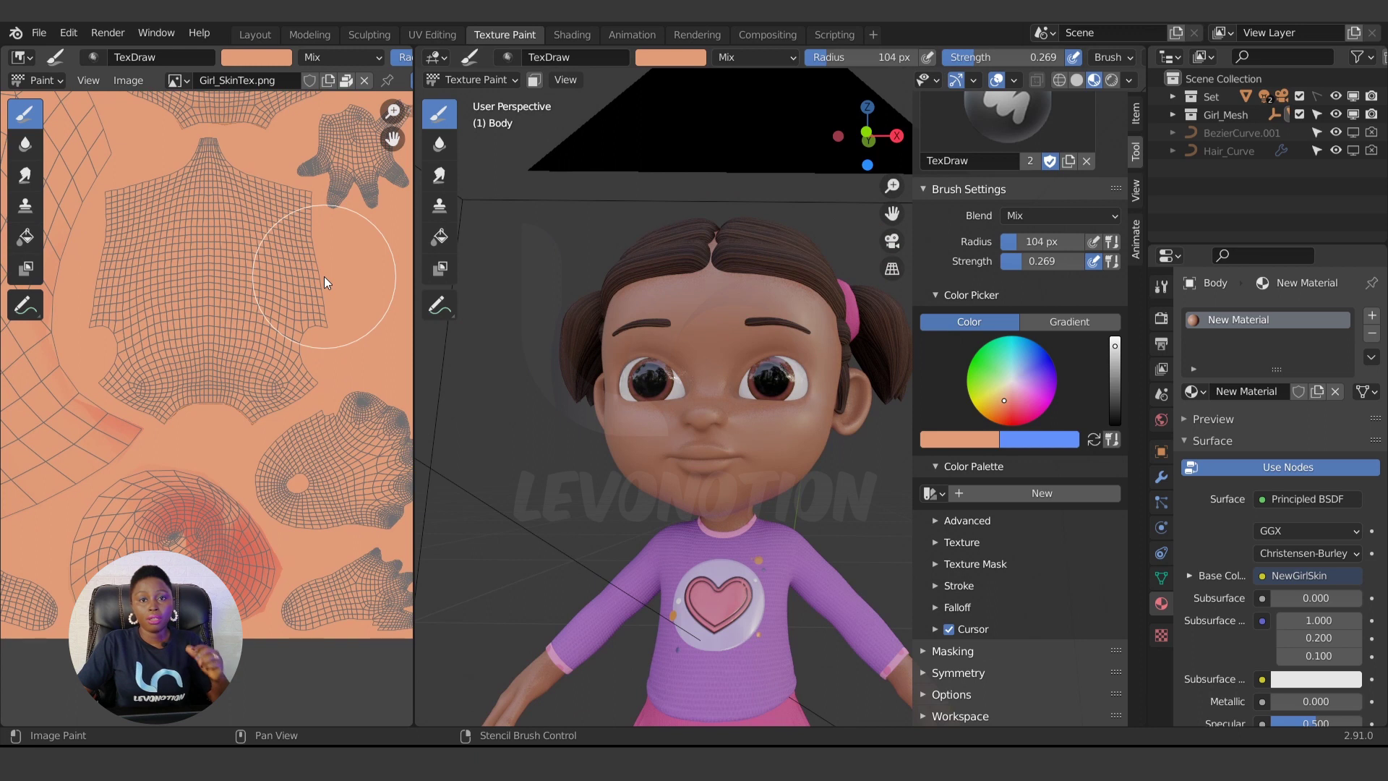
scroll(362, 362, down, 1)
middle_drag(360, 364, 298, 449)
middle_drag(167, 431, 208, 462)
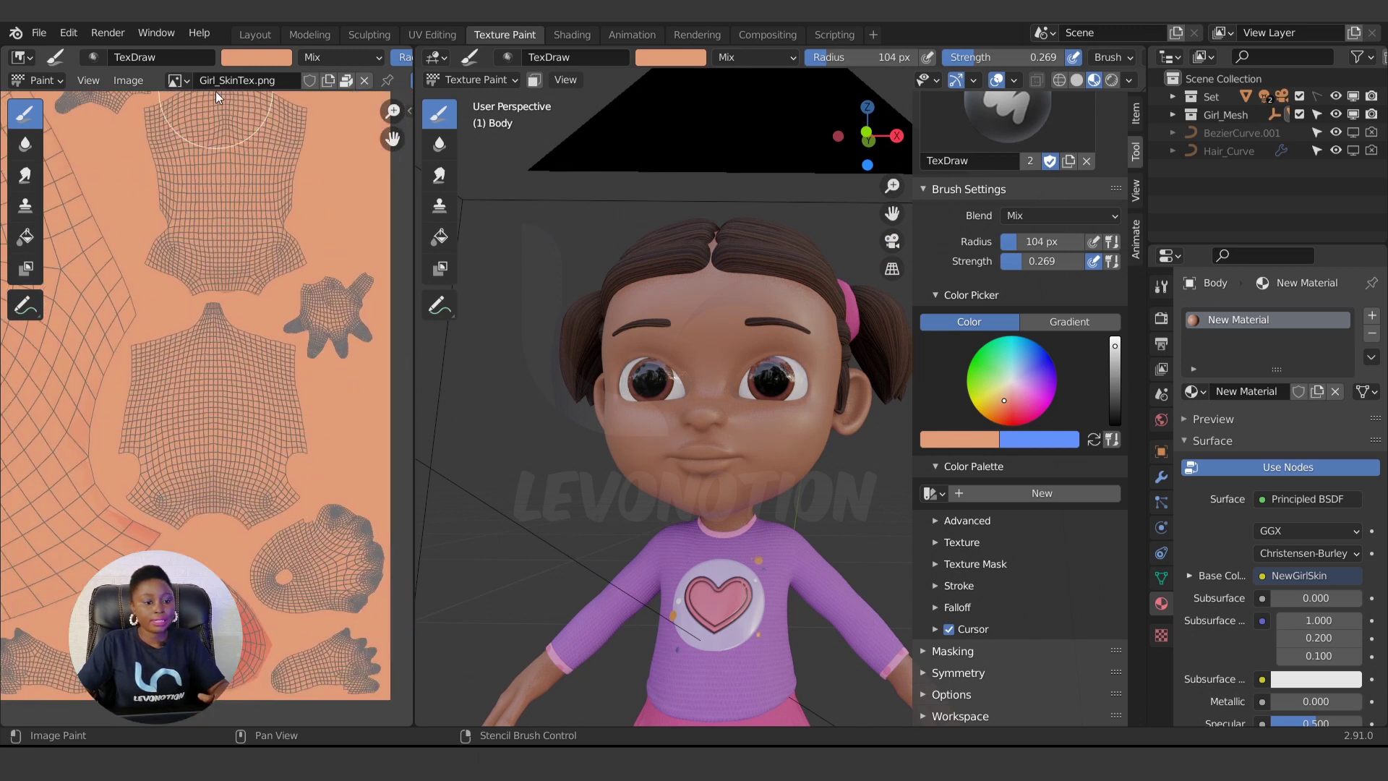
Sample the brown skin tone from the girl's body as the brush color.
scroll(1067, 285, up, 5)
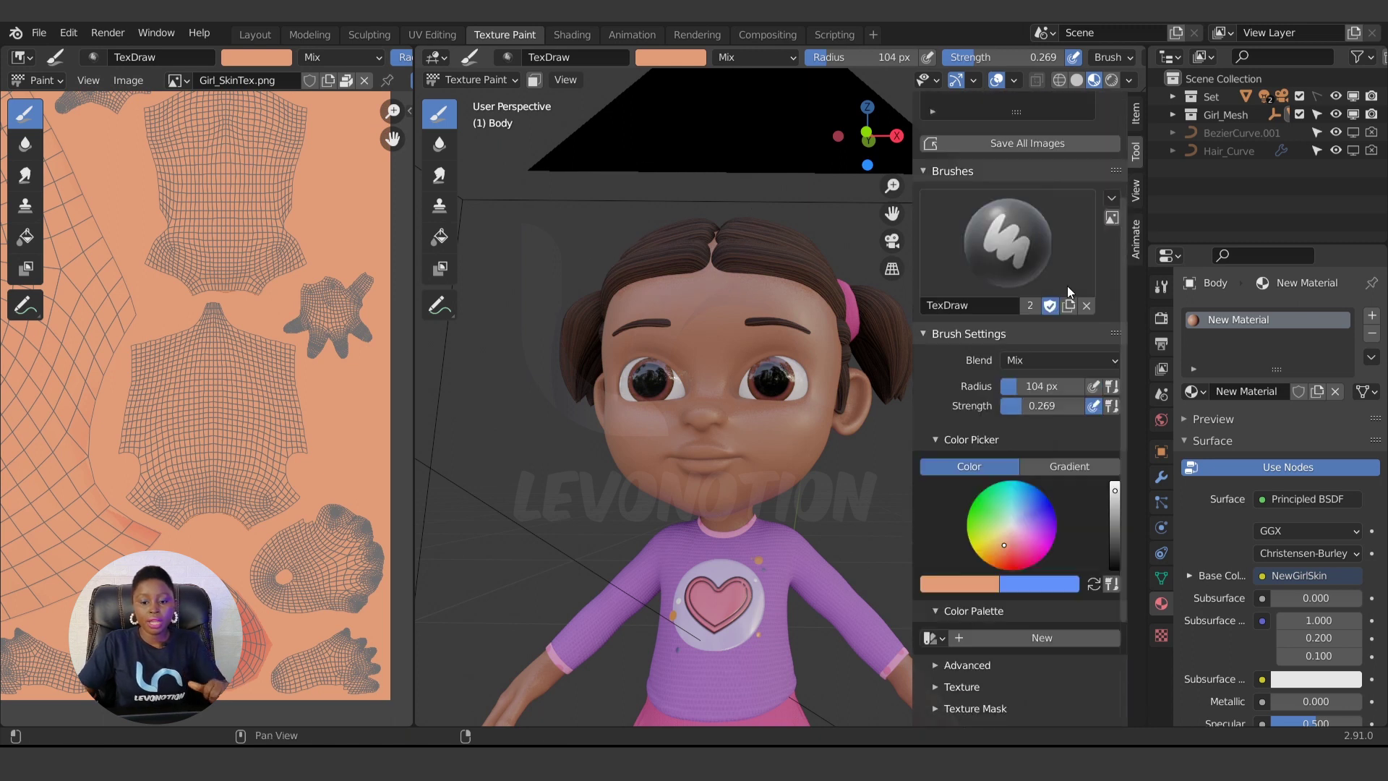
scroll(1067, 285, up, 5)
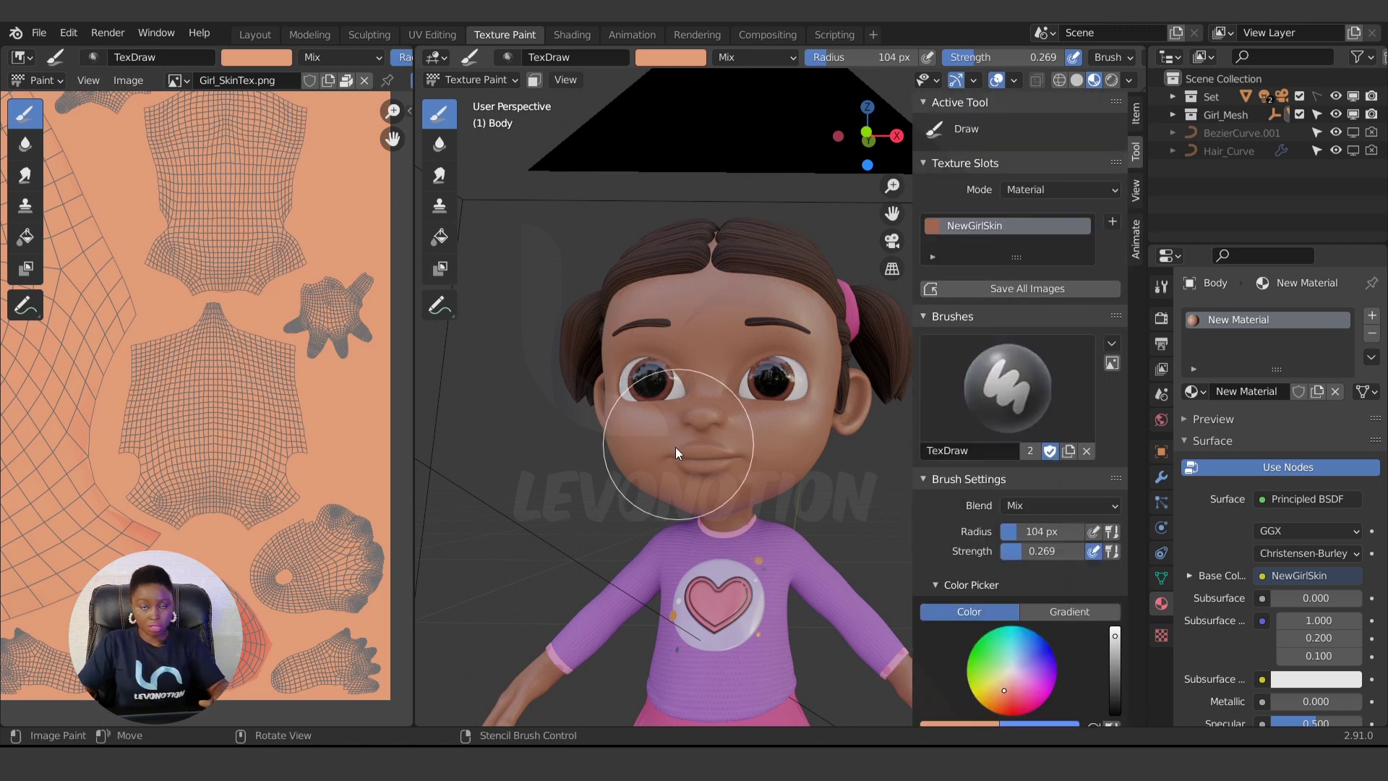
scroll(1056, 522, down, 5)
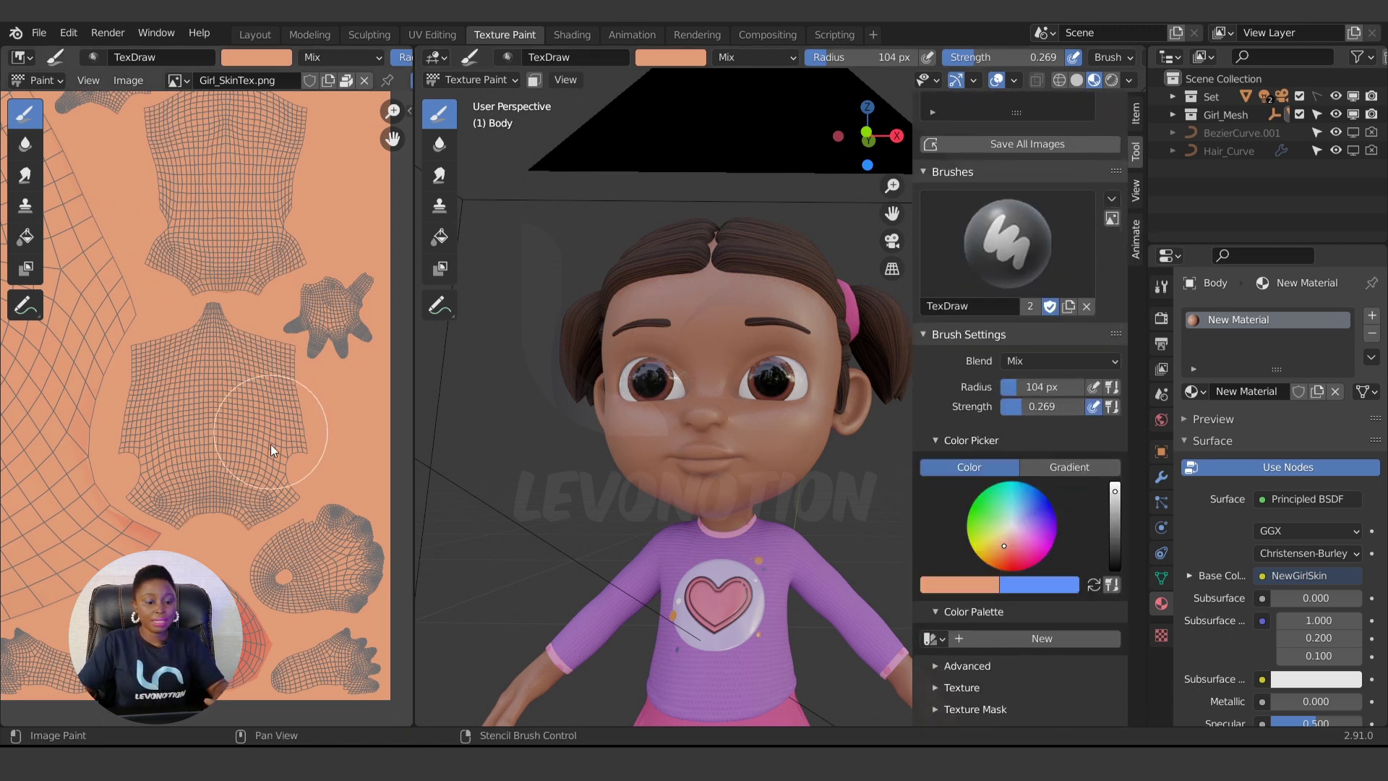
key(s)
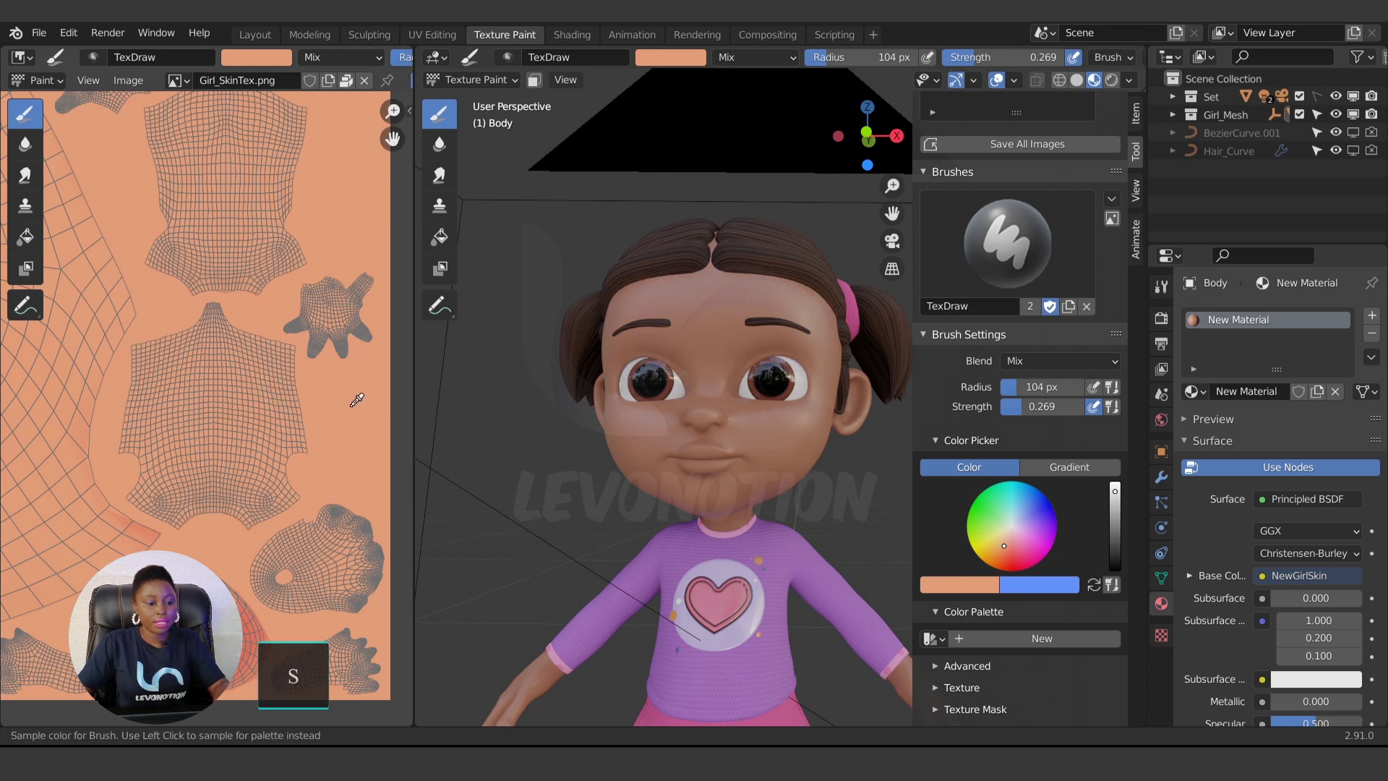
key(s)
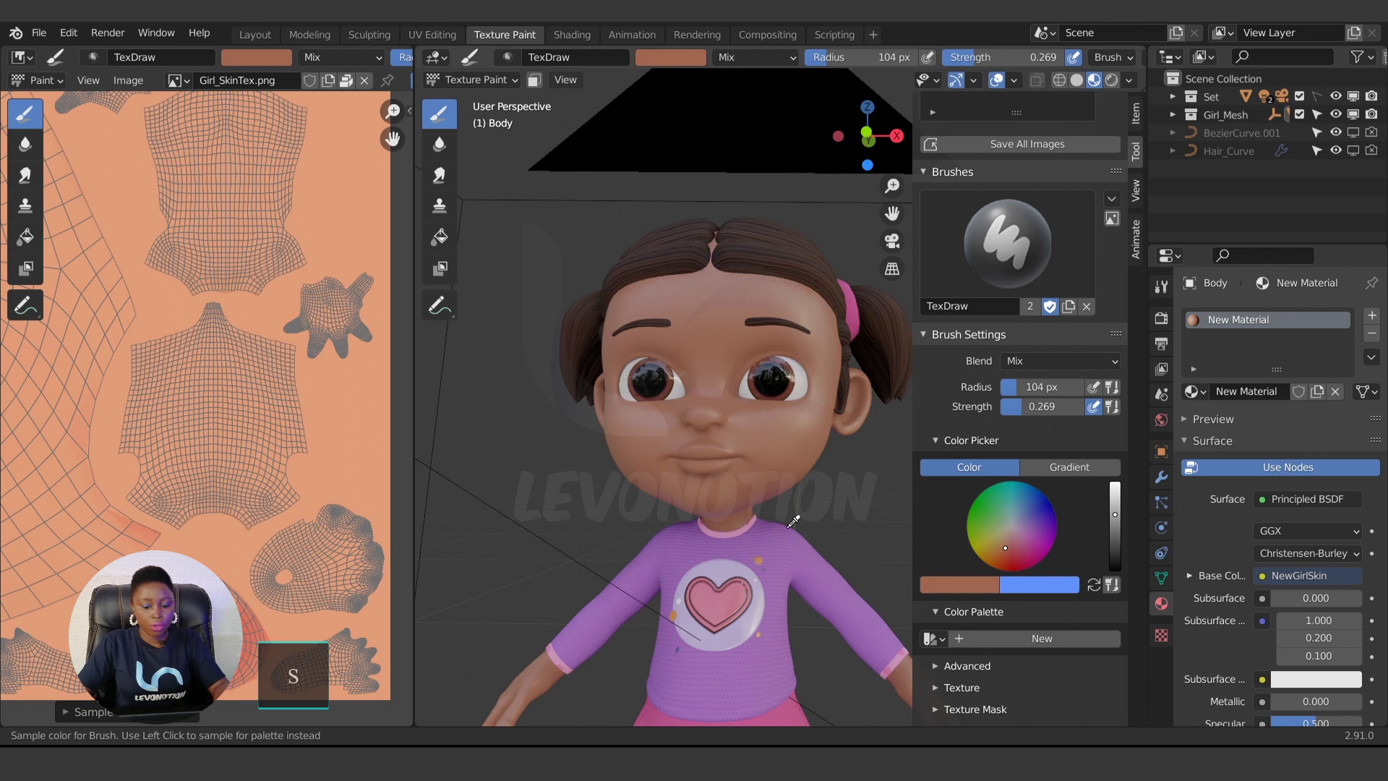
Sample the brown skin tone and the pink of the girl's hairband as swatches in a color palette.
key(s)
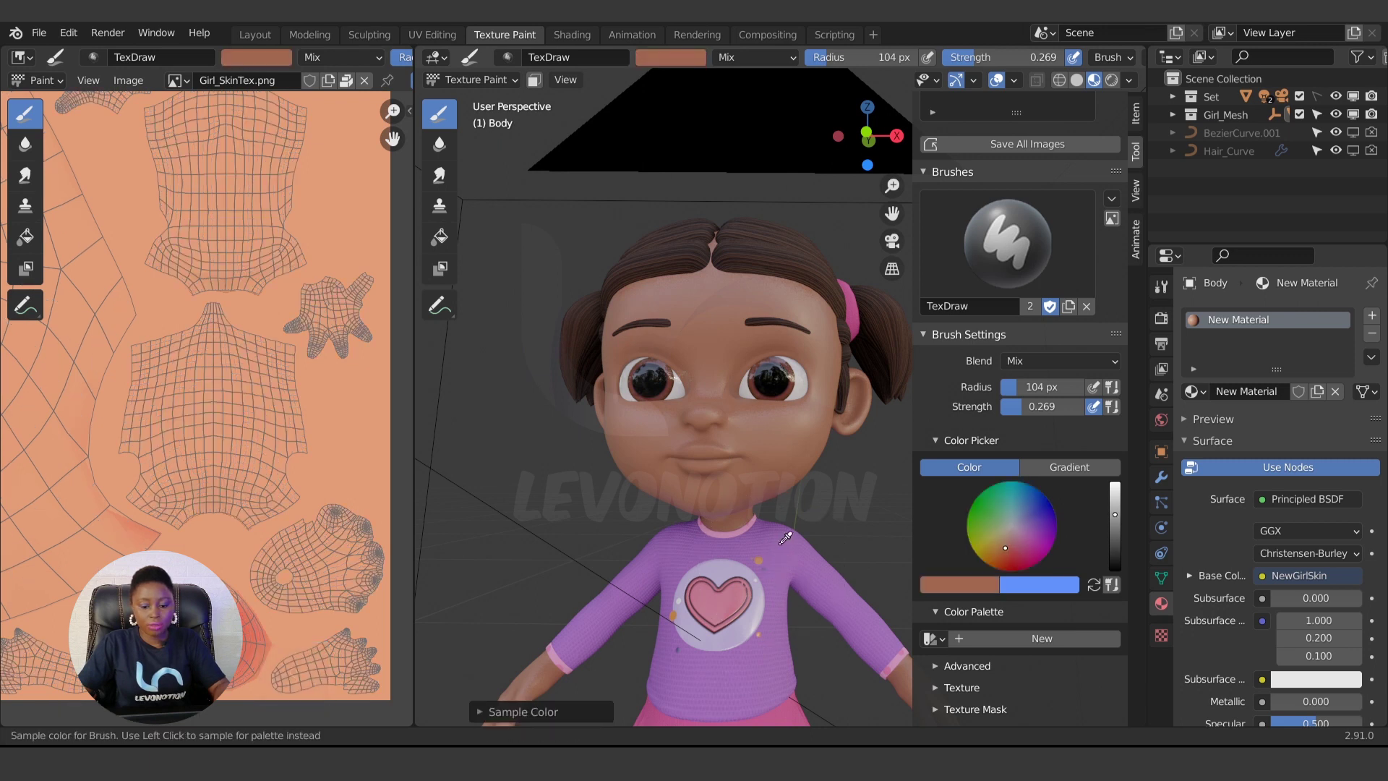
click(779, 544)
key(s)
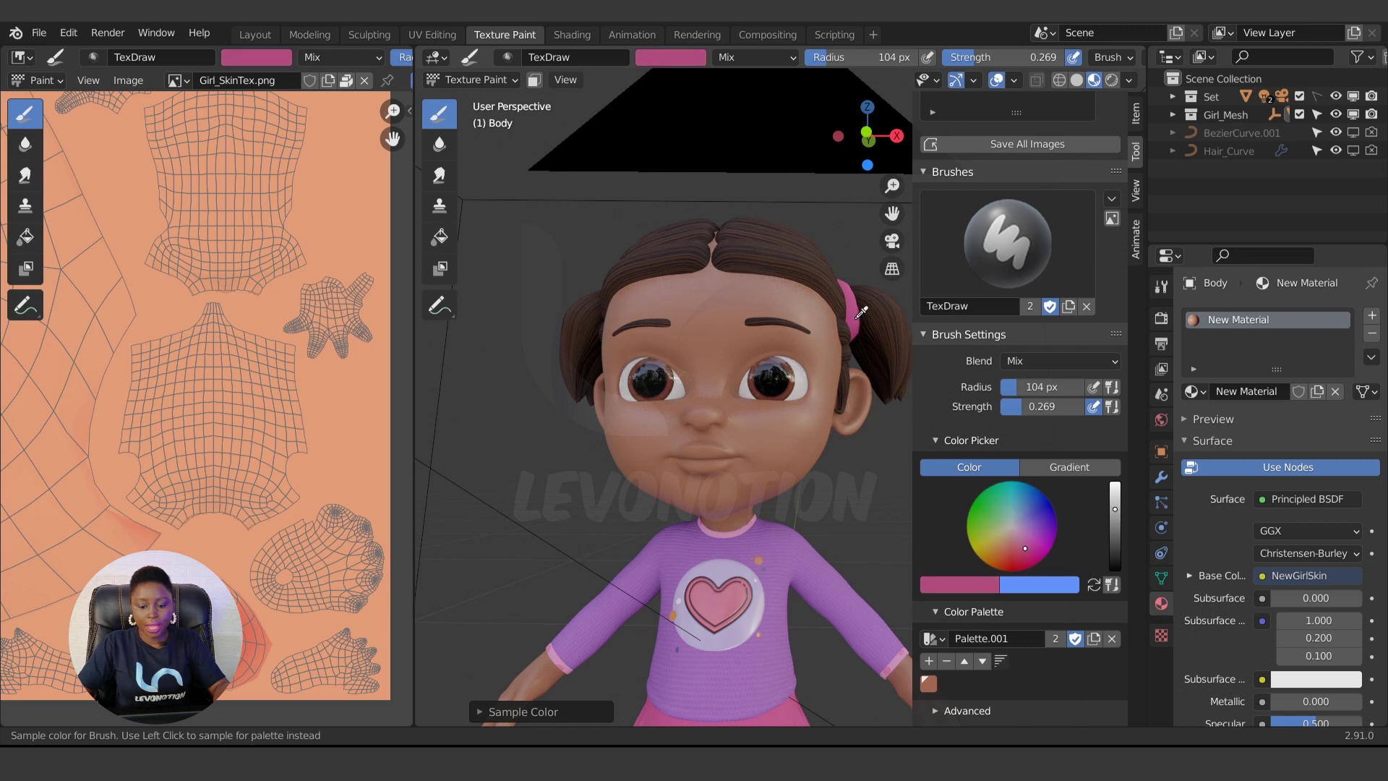
scroll(790, 712, down, 4)
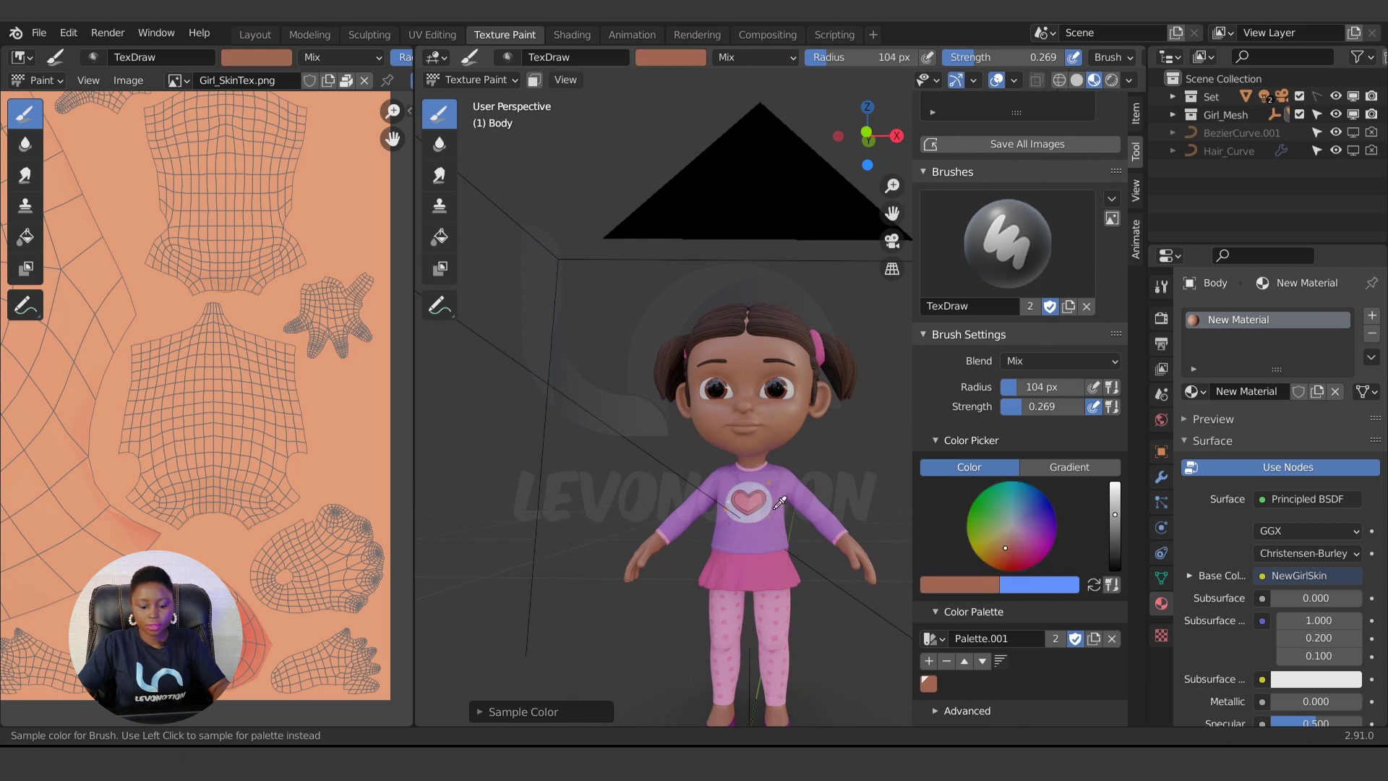
click(820, 333)
Sample the light orange skin color from the Girl_SkinTex.png image and add it to the color palette.
key(s)
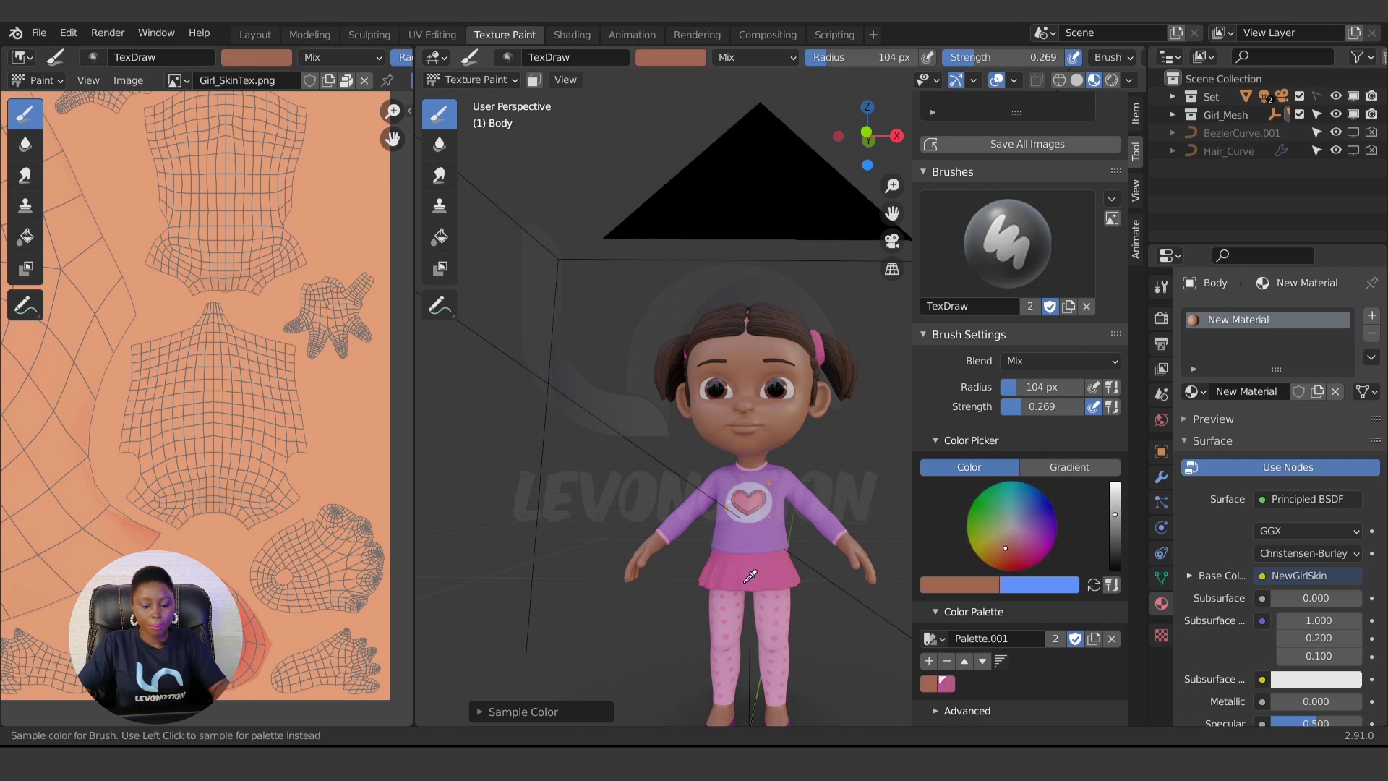
key(Escape)
scroll(743, 573, up, 4)
key(s)
click(335, 390)
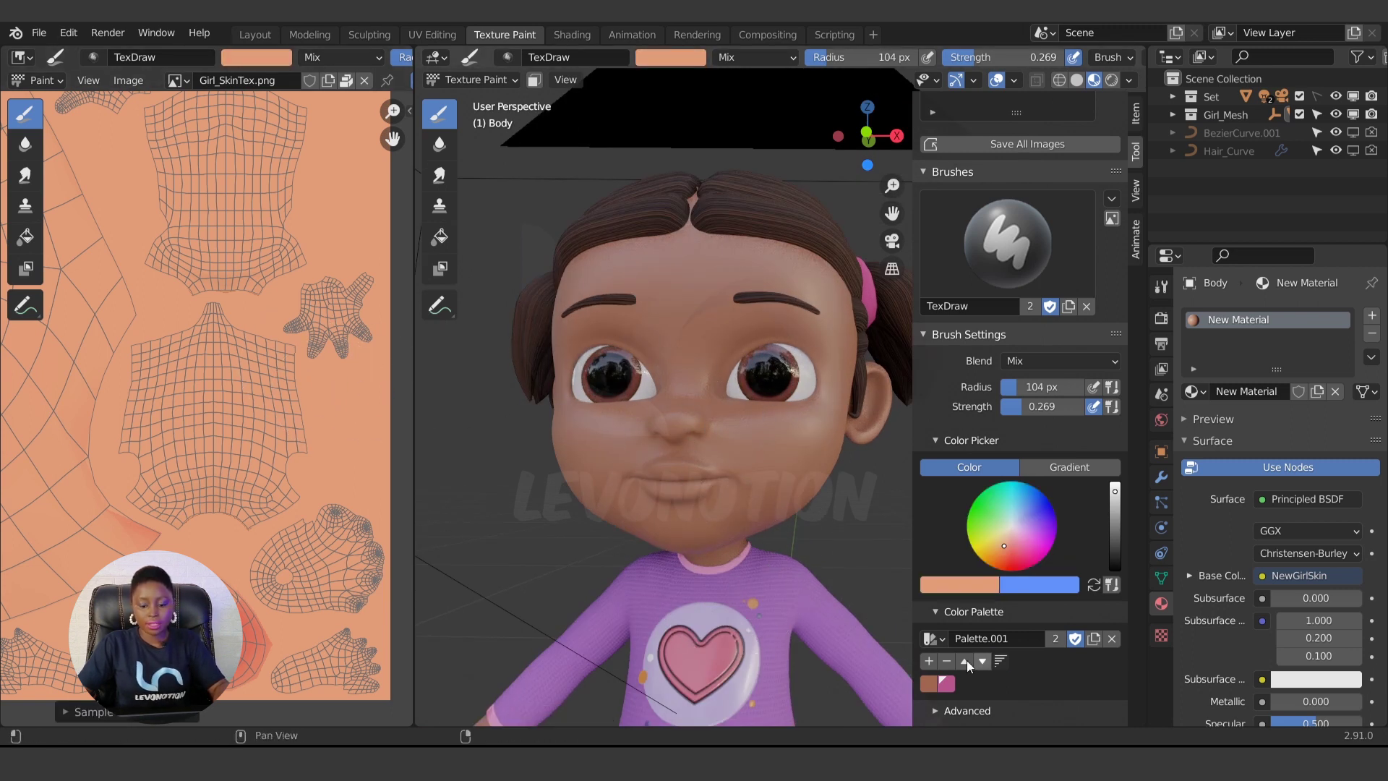
click(928, 661)
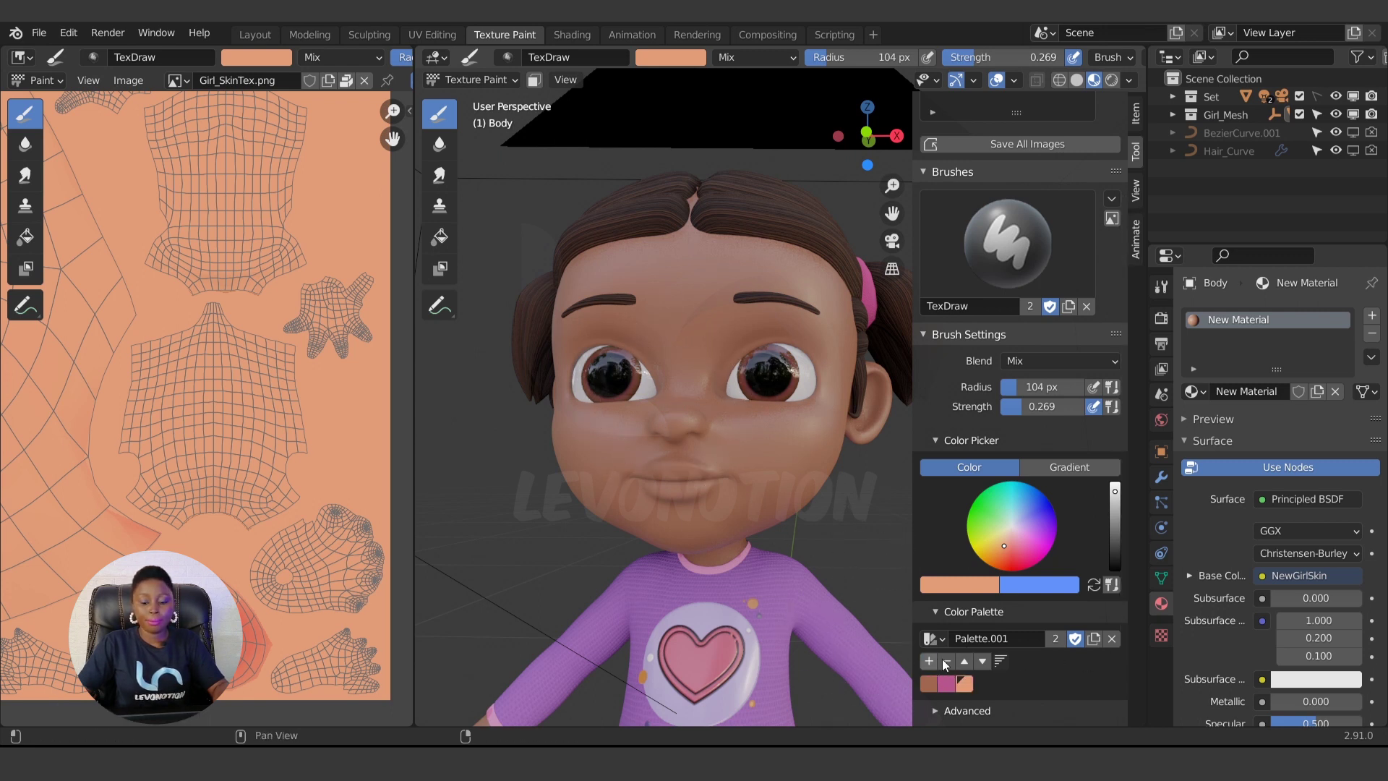
Unlink the current color palette and create a new one containing the light orange brush color.
scroll(1022, 644, down, 2)
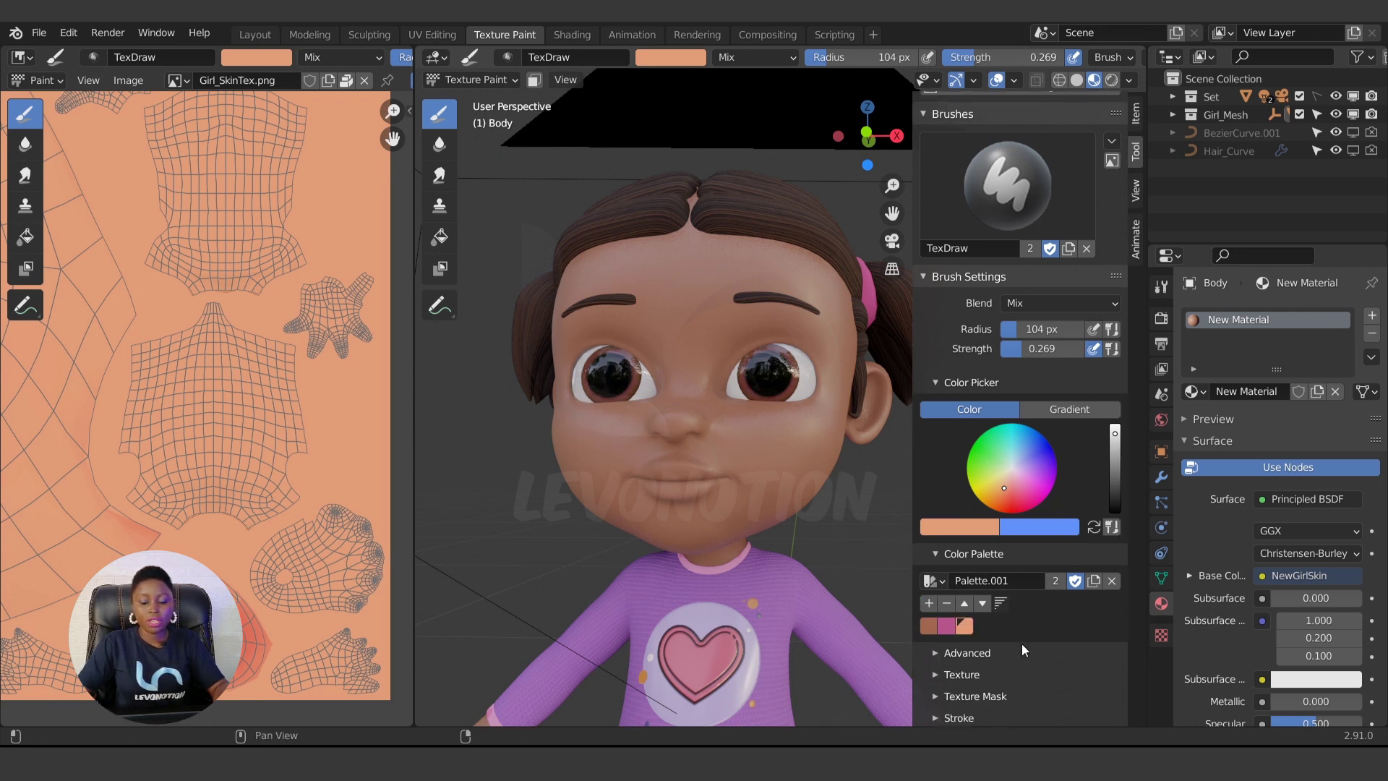
click(1110, 580)
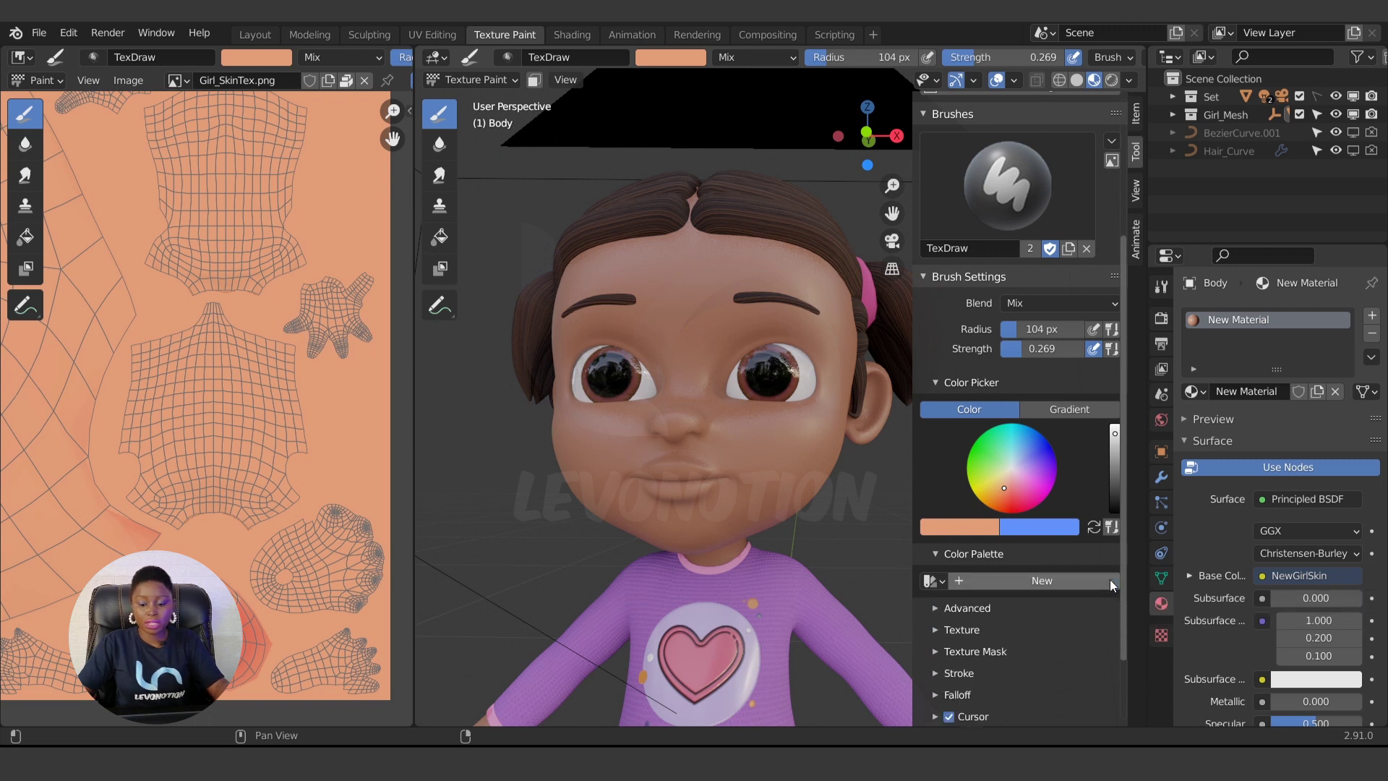
click(1001, 581)
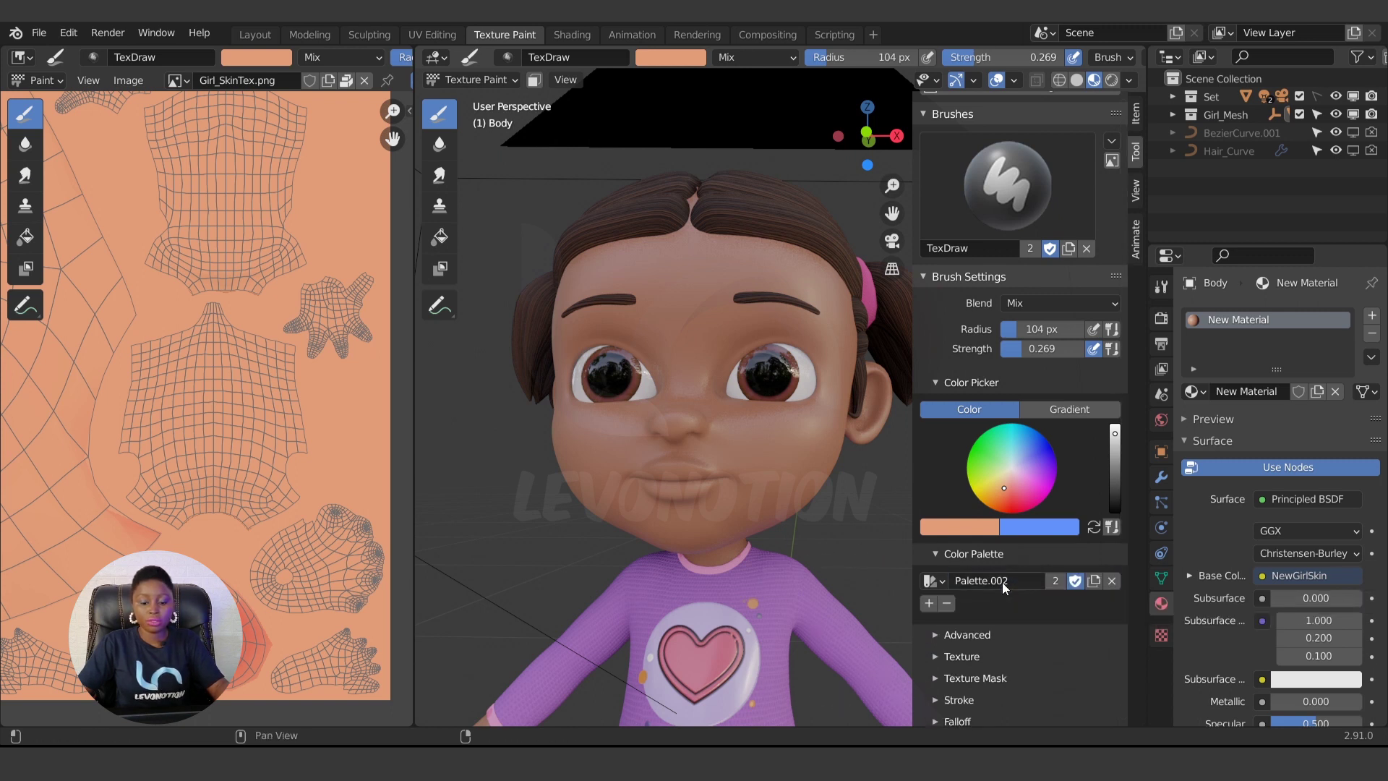
click(928, 605)
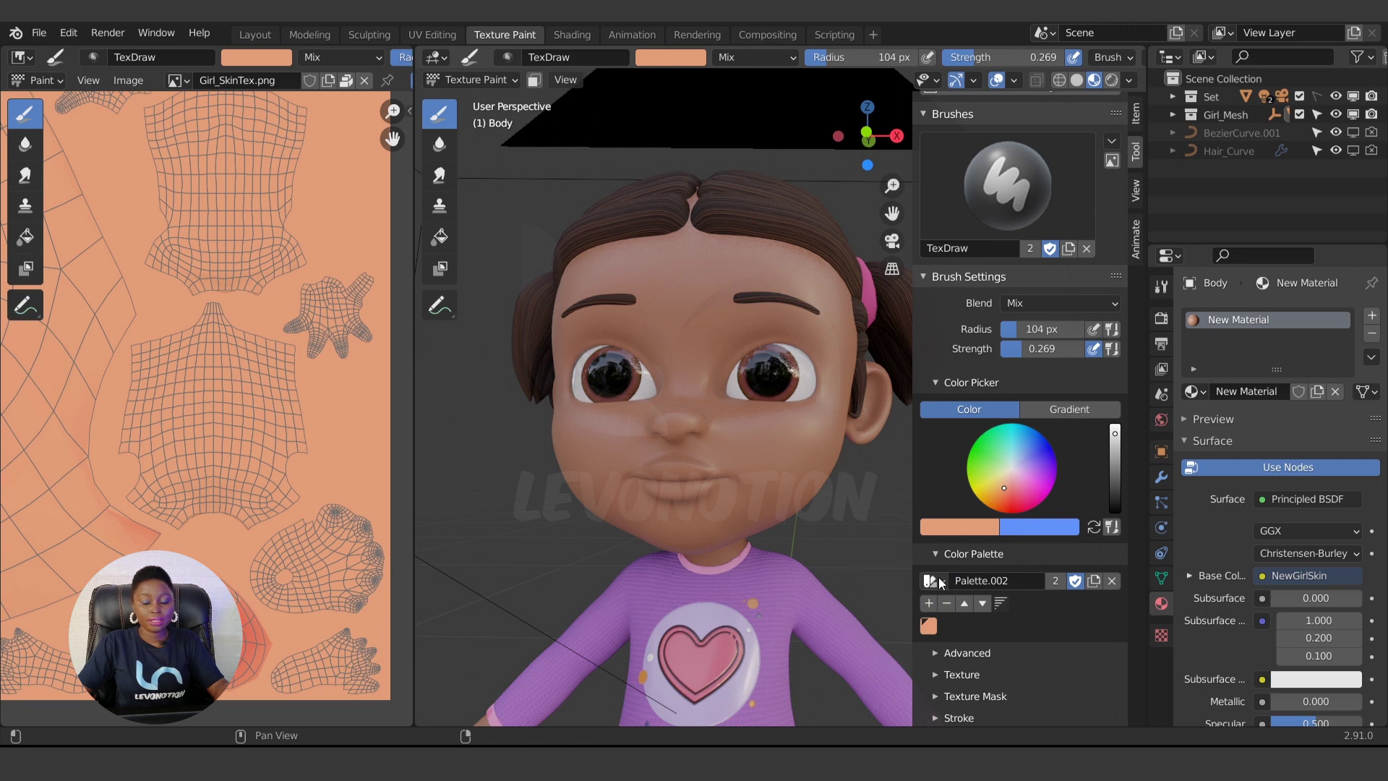
Switch the color palette back to Palette.001 and rename it Girl Skin Pal.
click(938, 581)
click(962, 428)
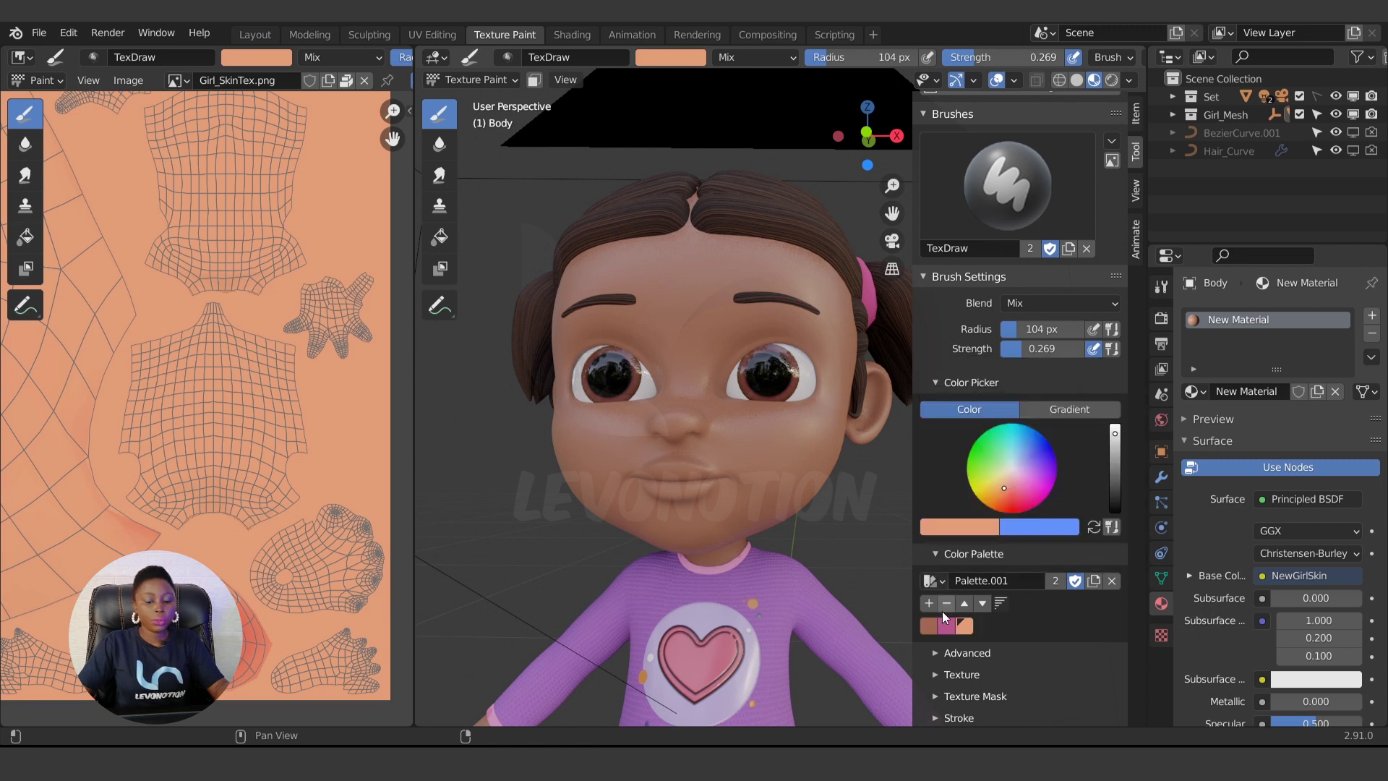
double_click(1003, 581)
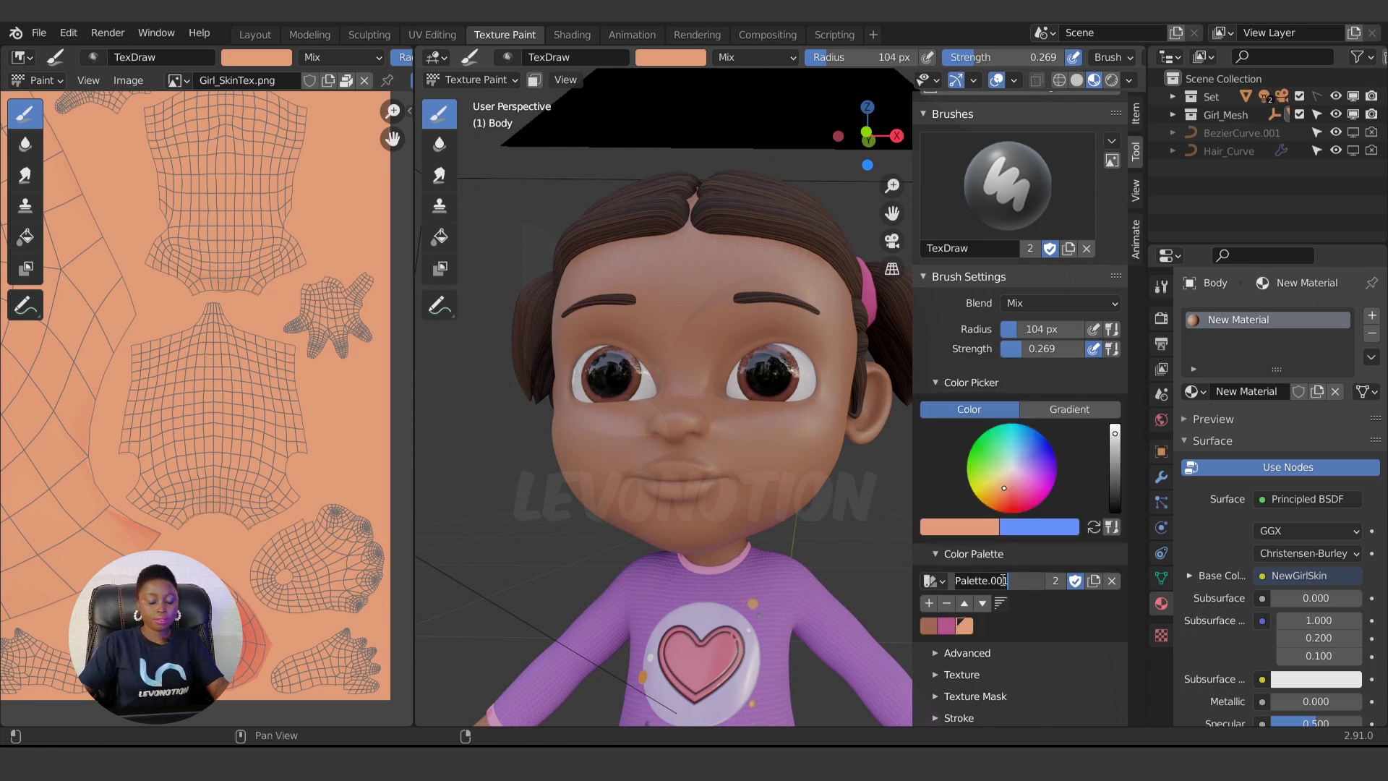
text(Girl)
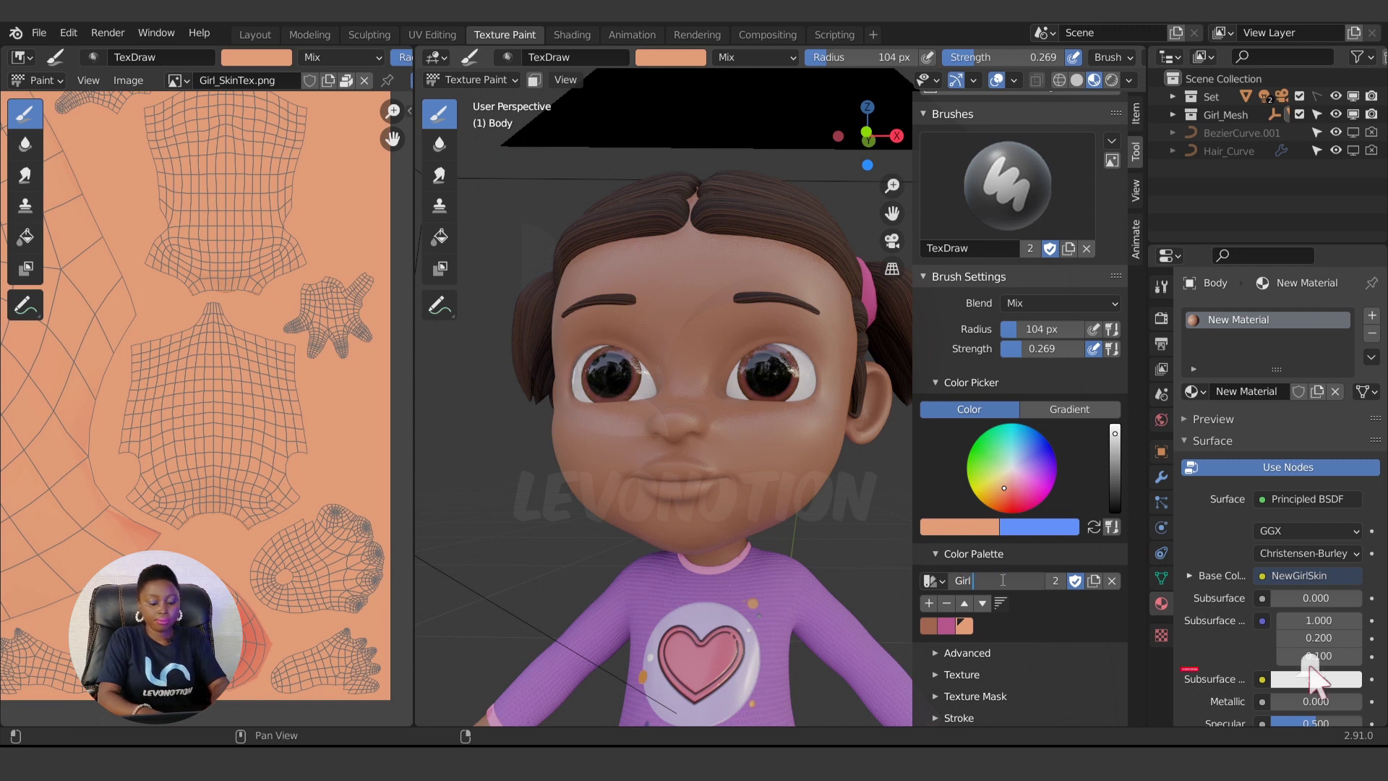
text( Skin Pal)
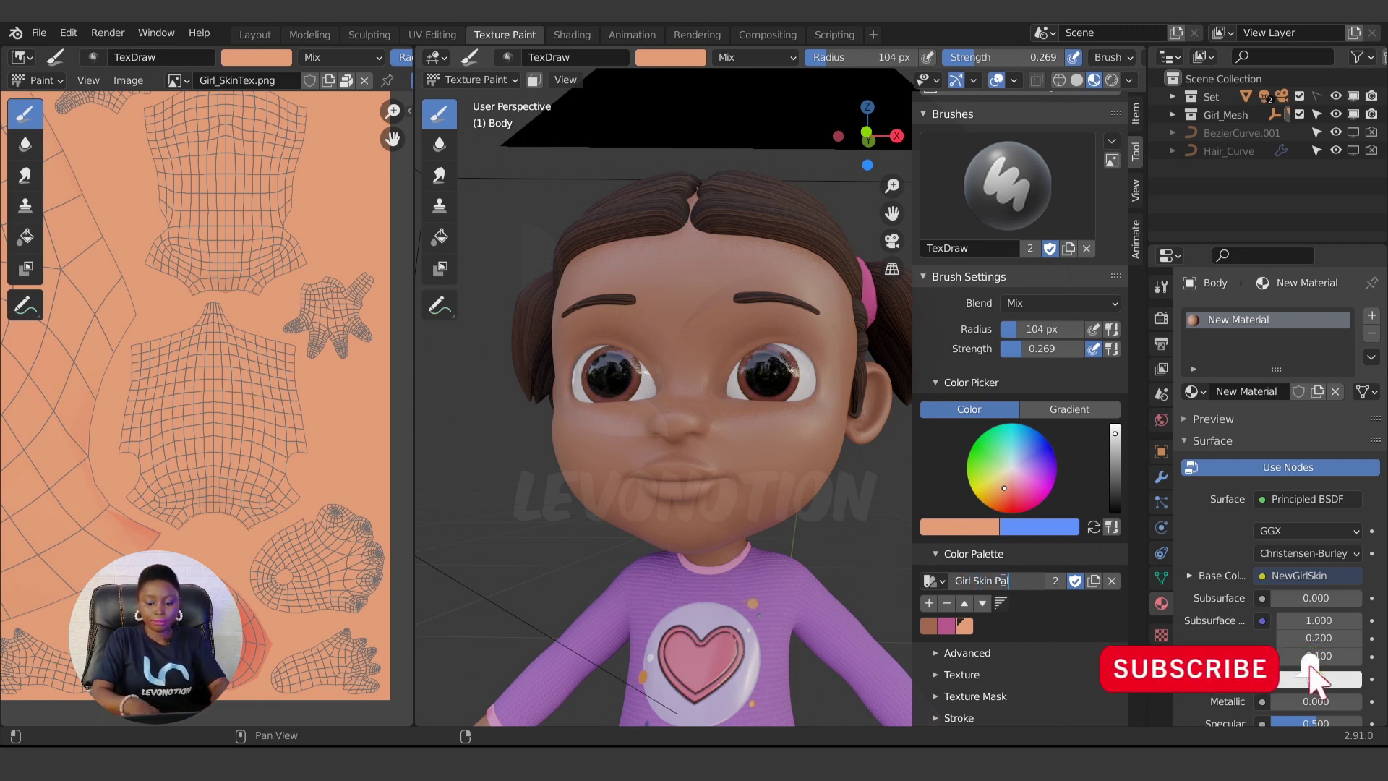
key(Return)
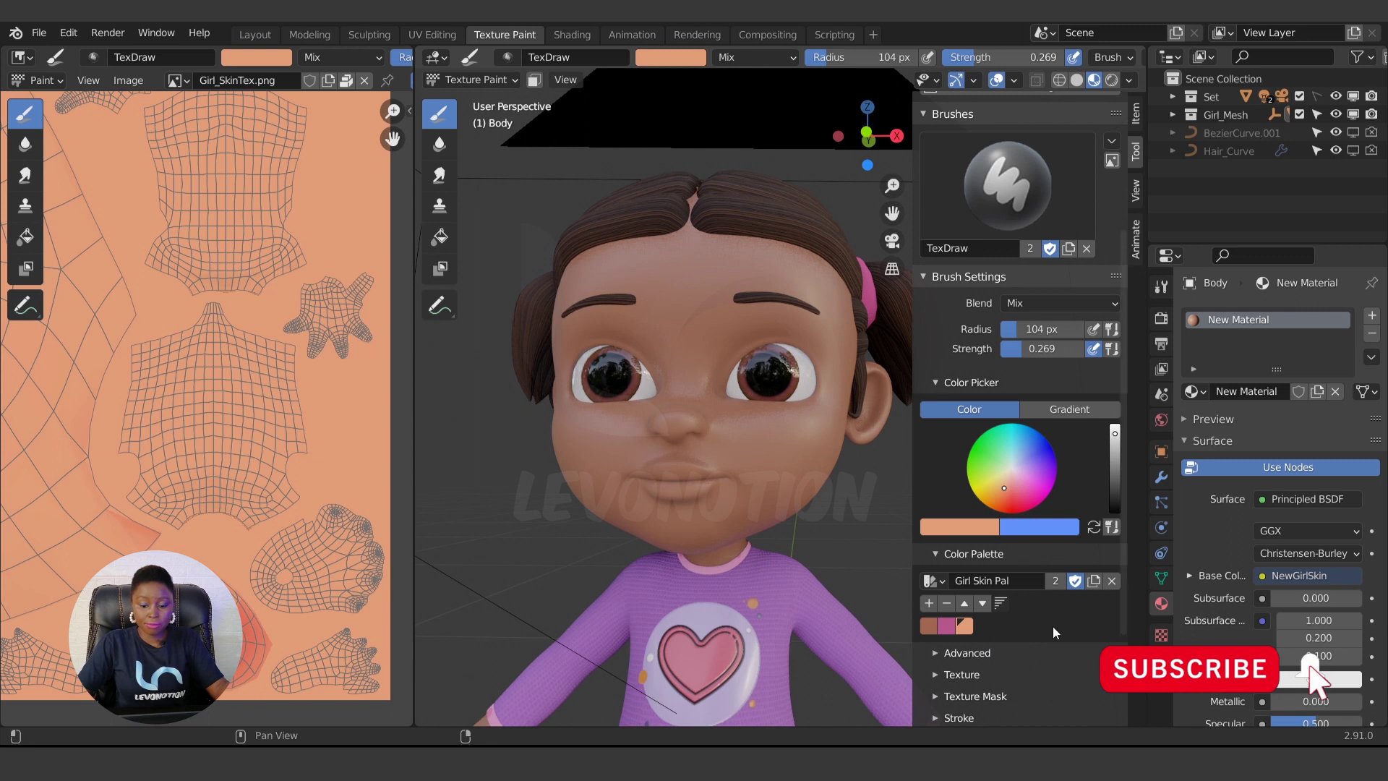
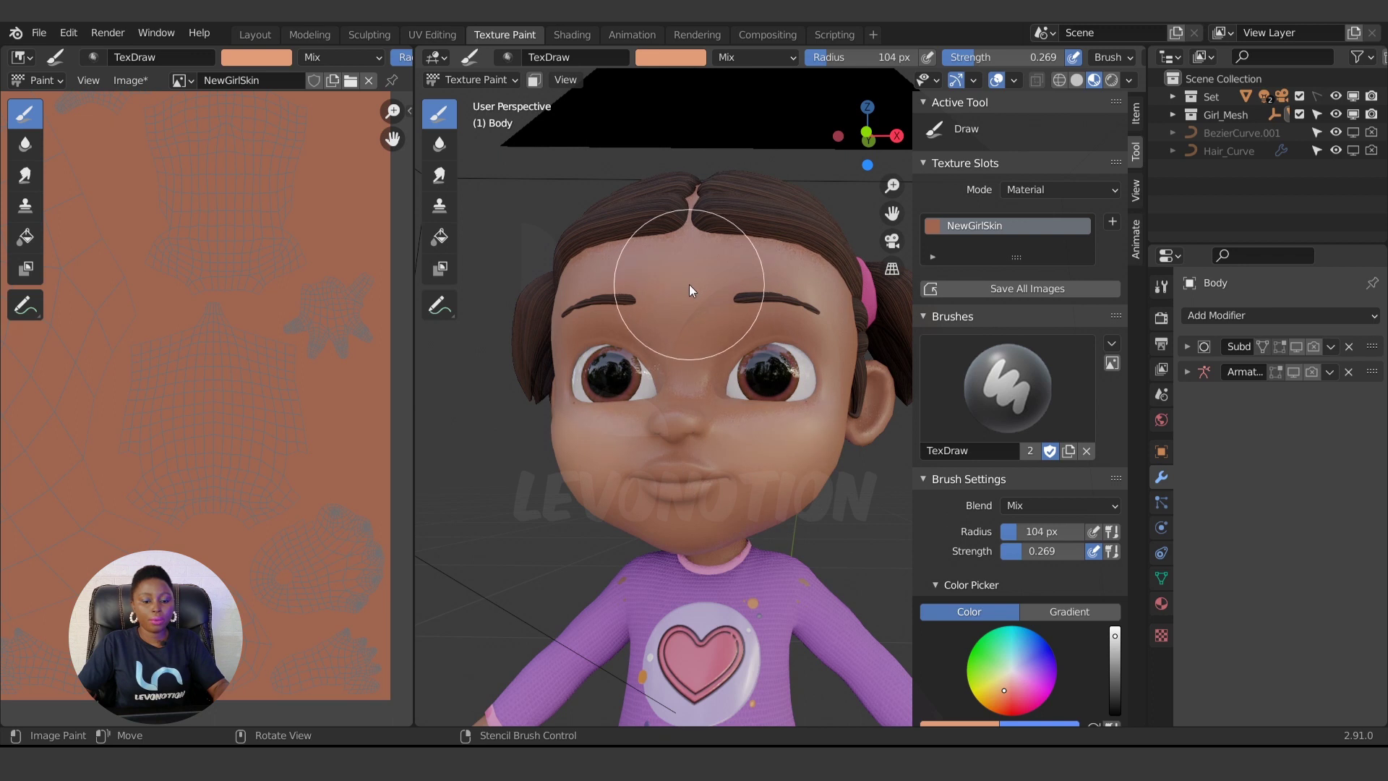
Fill the girl's body mesh with the light orange swatch from the Girl Skin Pal palette.
middle_drag(720, 487, 756, 541)
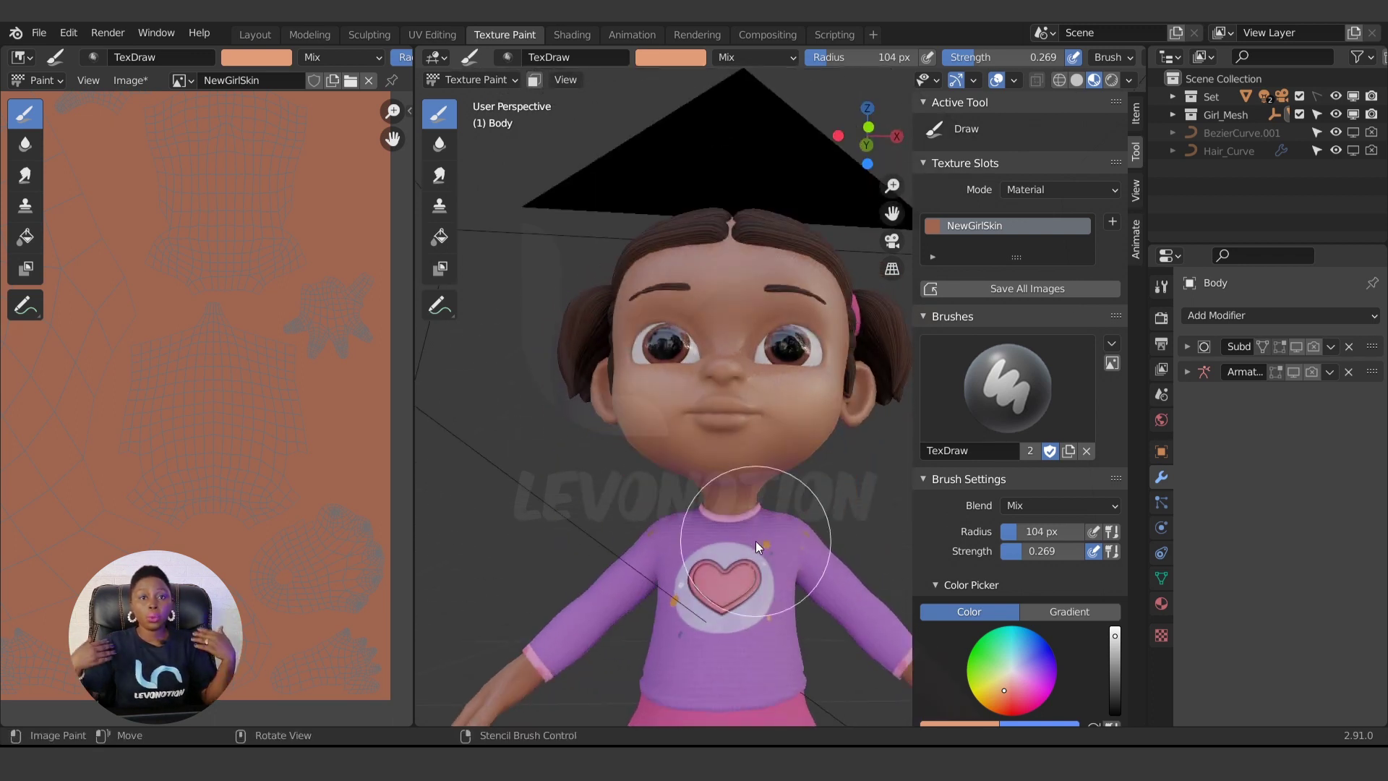
mouse_move(836, 446)
middle_down()
mouse_move(686, 492)
mouse_move(718, 510)
middle_up()
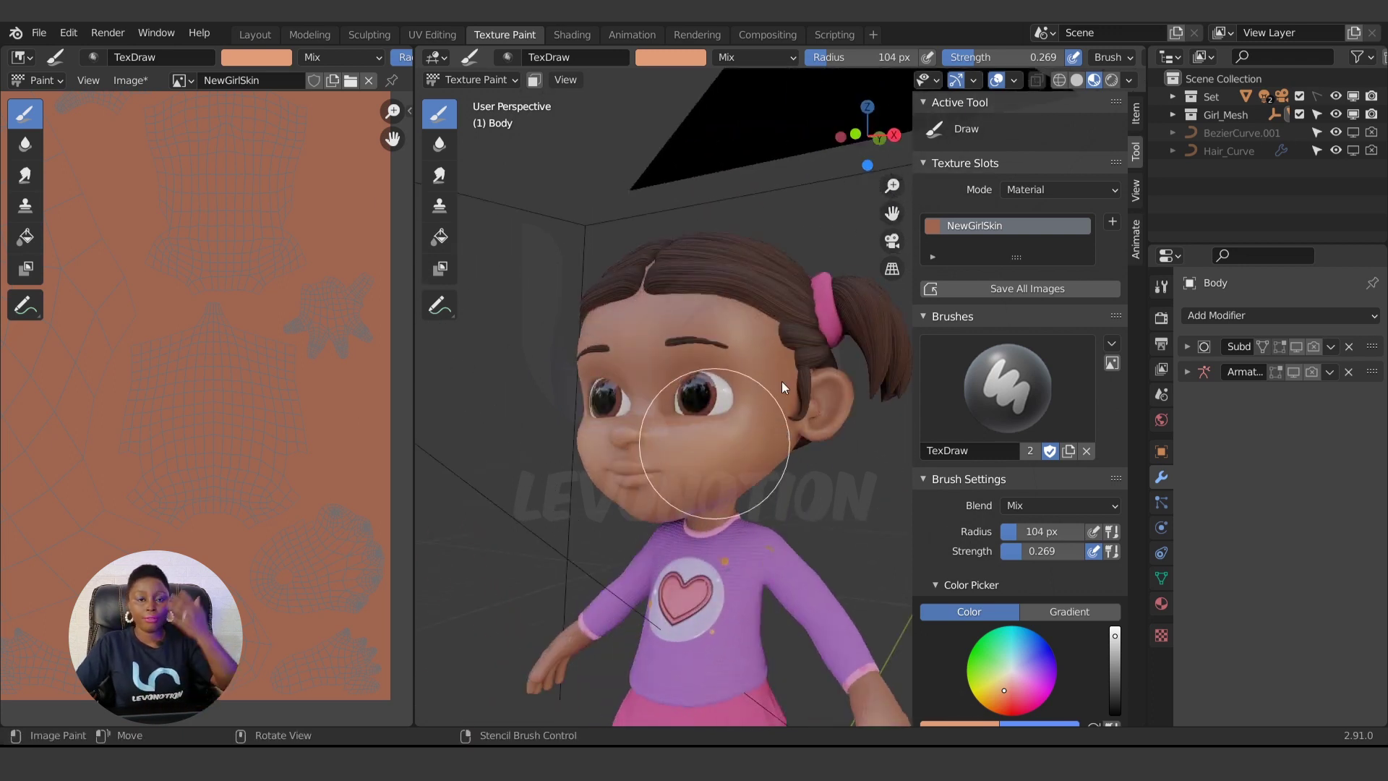
click(438, 241)
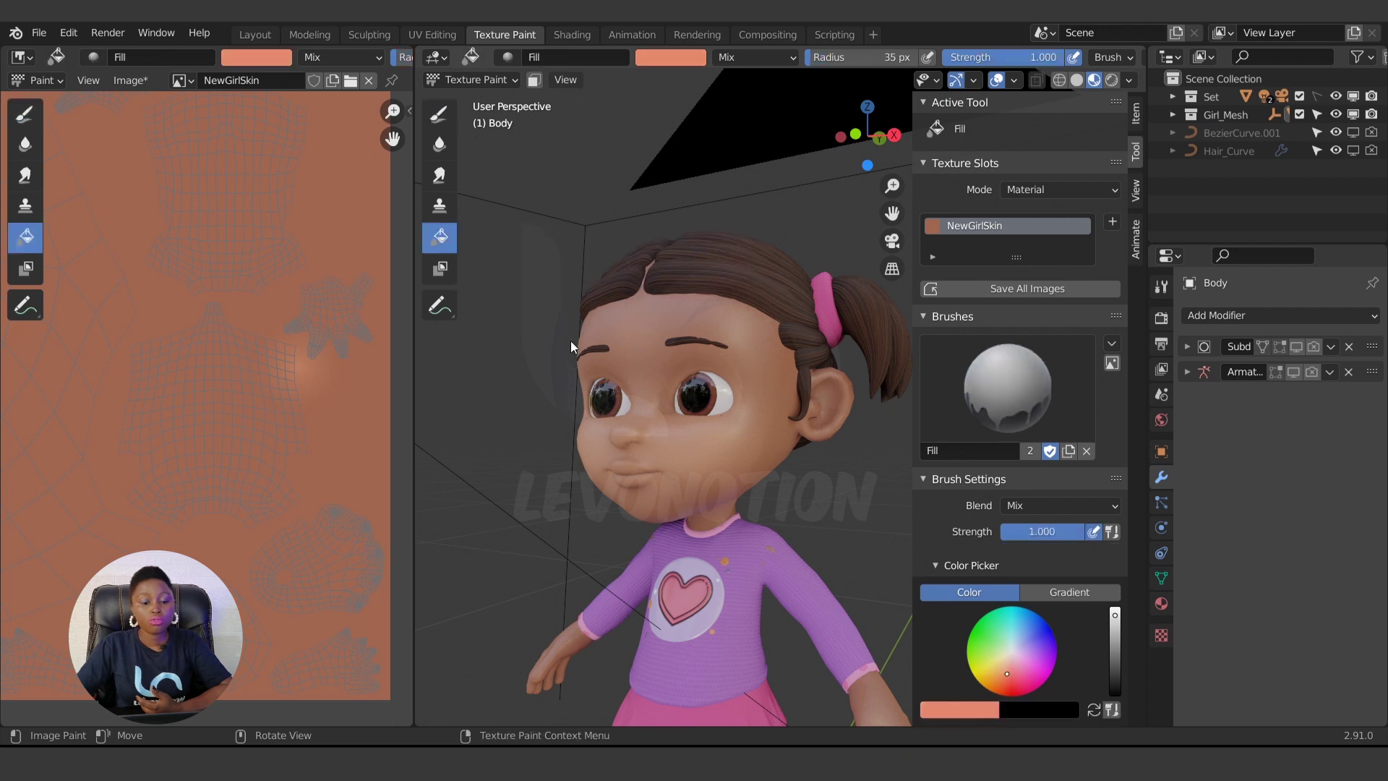
scroll(1016, 532, down, 8)
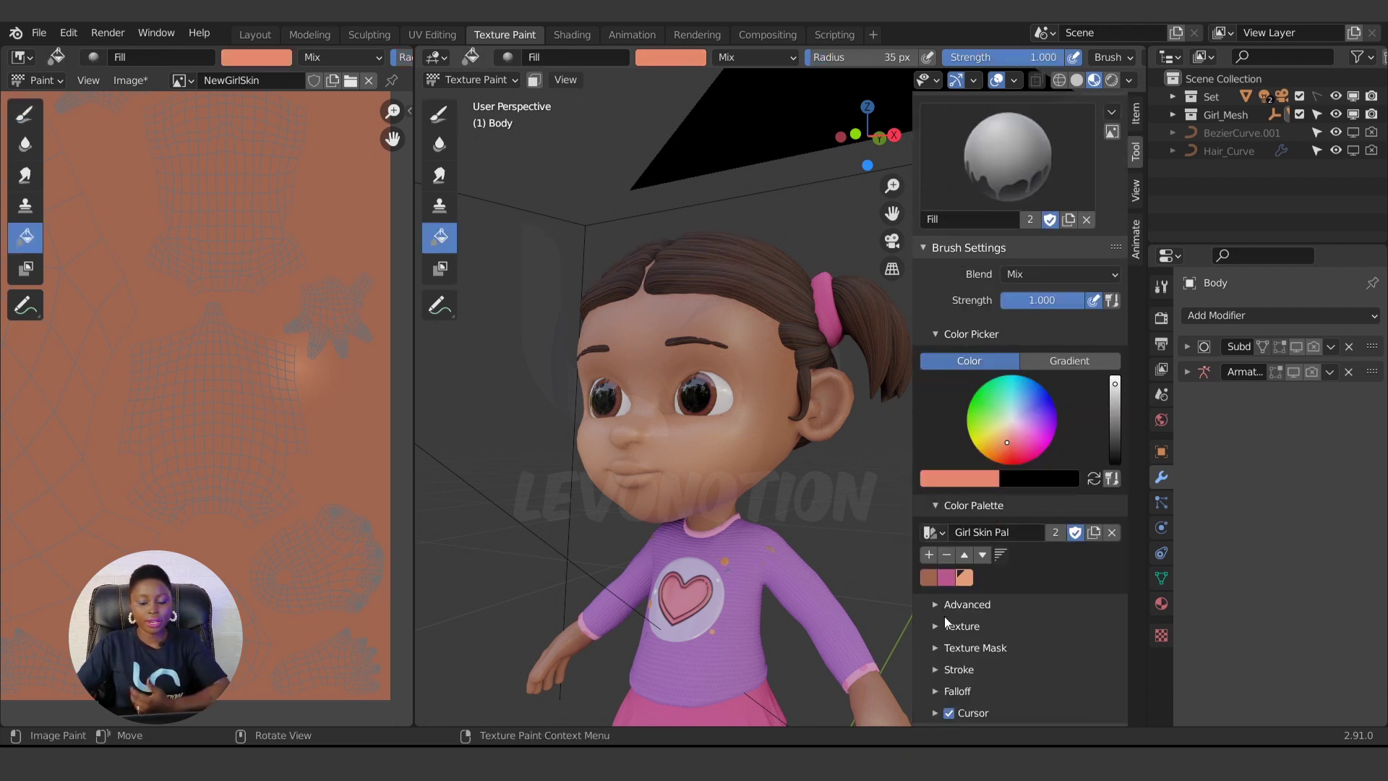
click(963, 575)
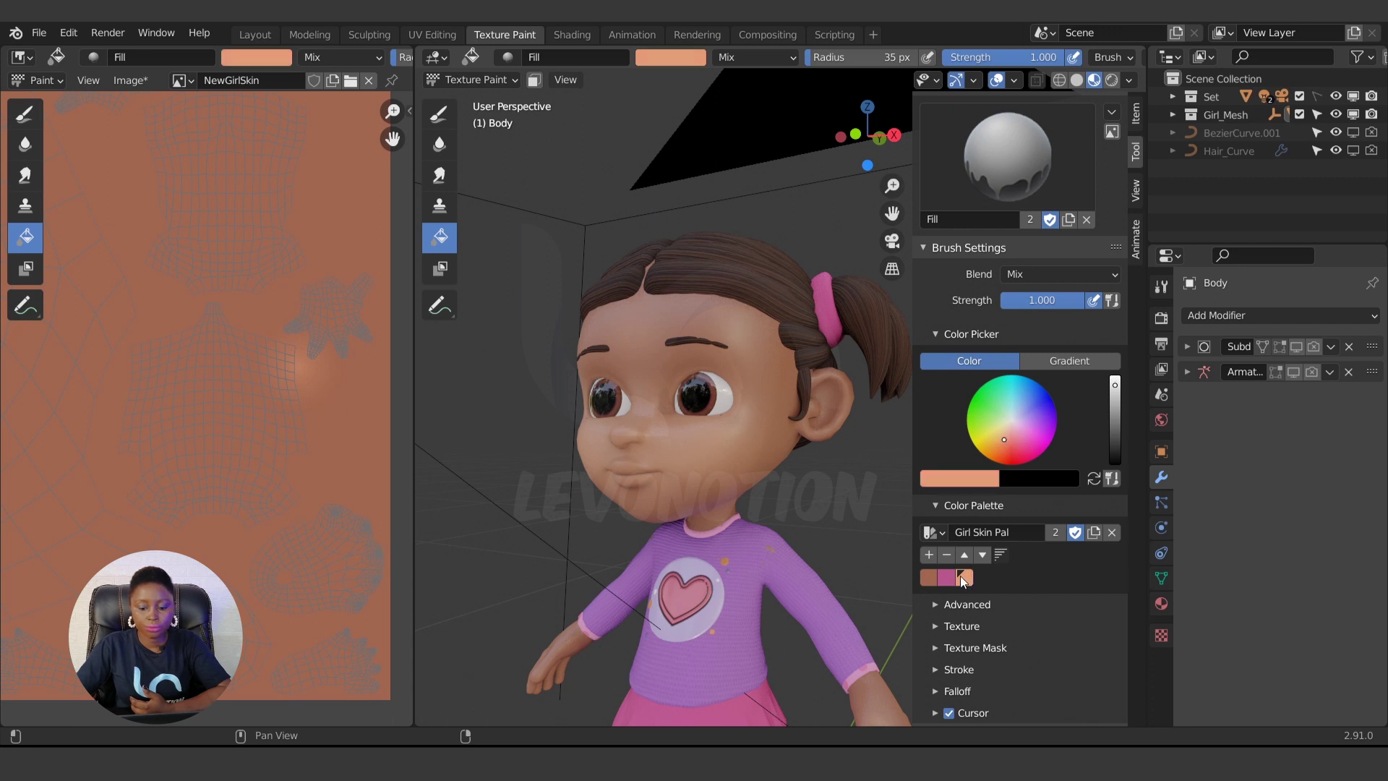
click(638, 341)
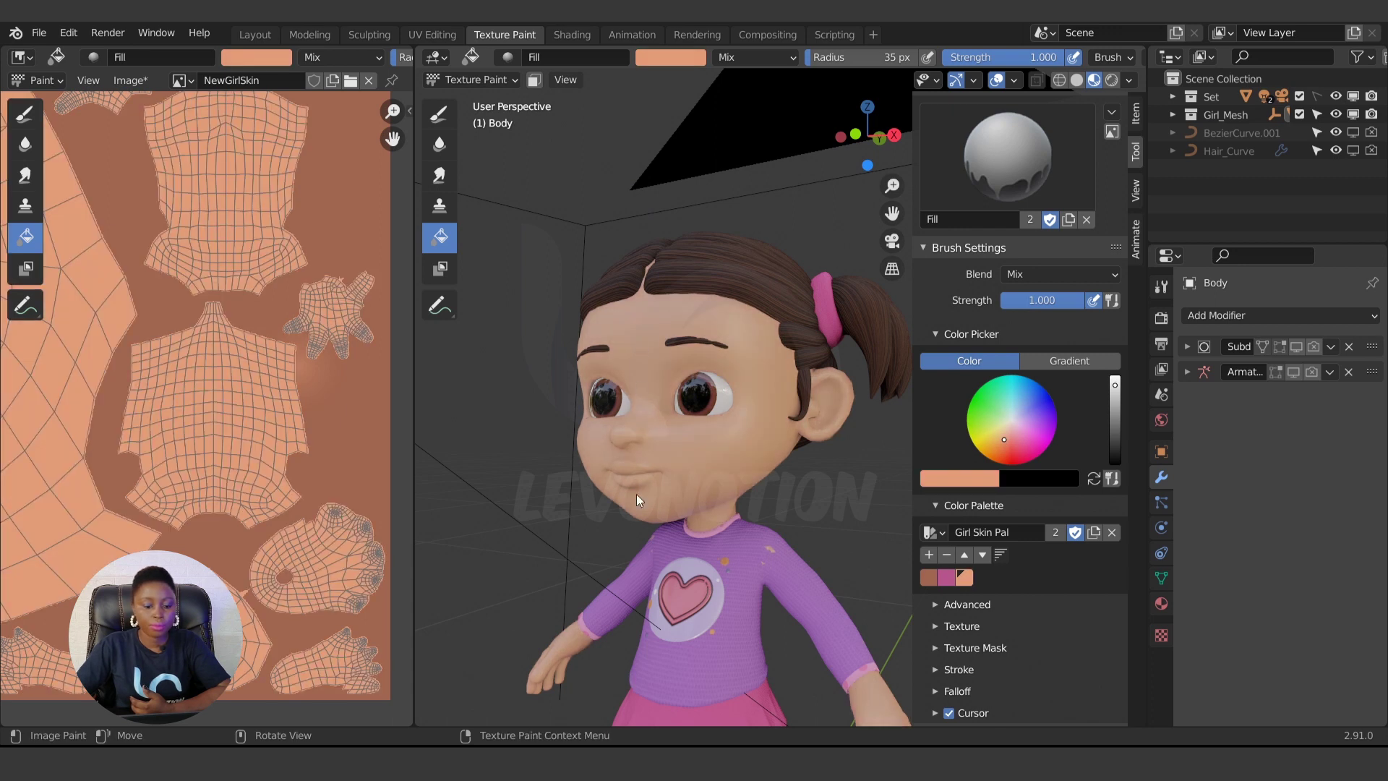
Fill the remaining brown background of the NewGirlSkin image and the area inside the ring-shaped UV island with light orange.
middle_drag(636, 493, 715, 535)
scroll(153, 476, down, 3)
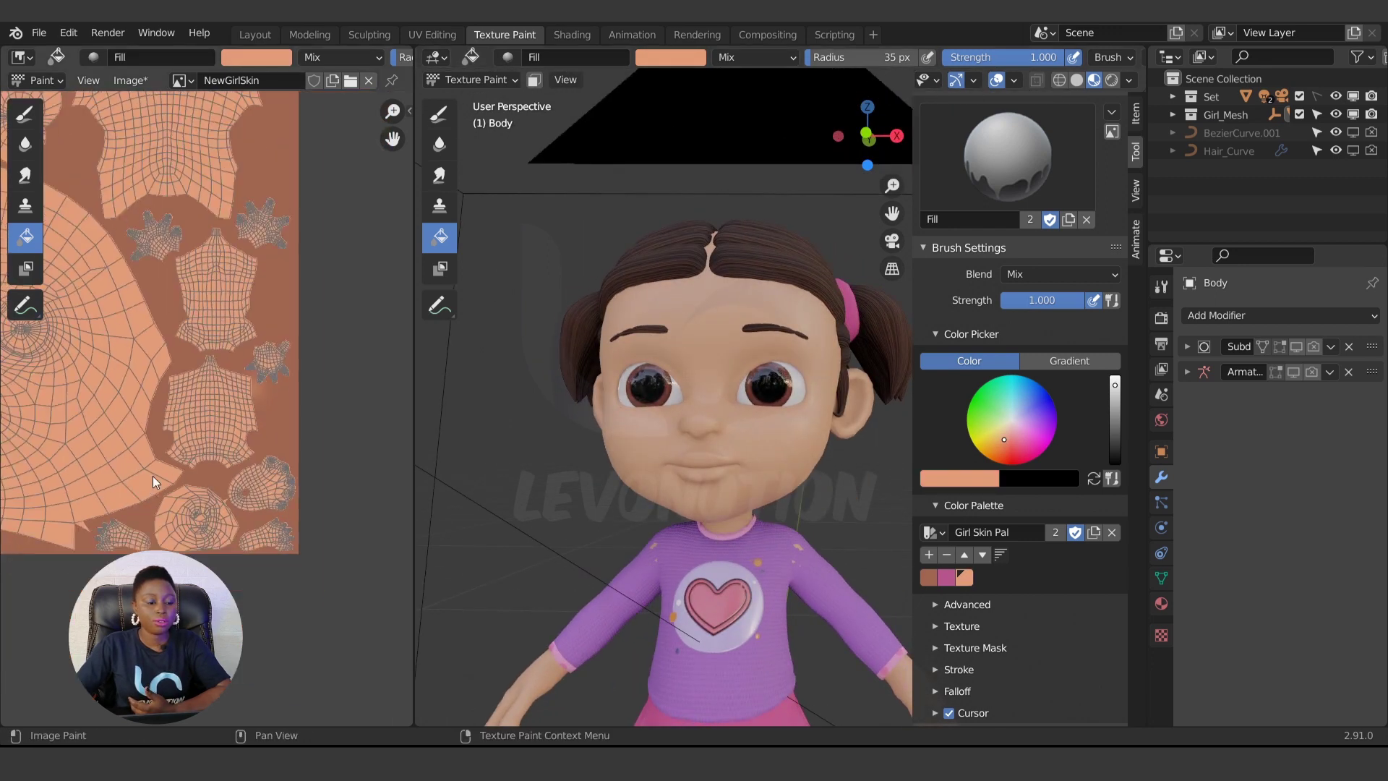
scroll(129, 346, down, 4)
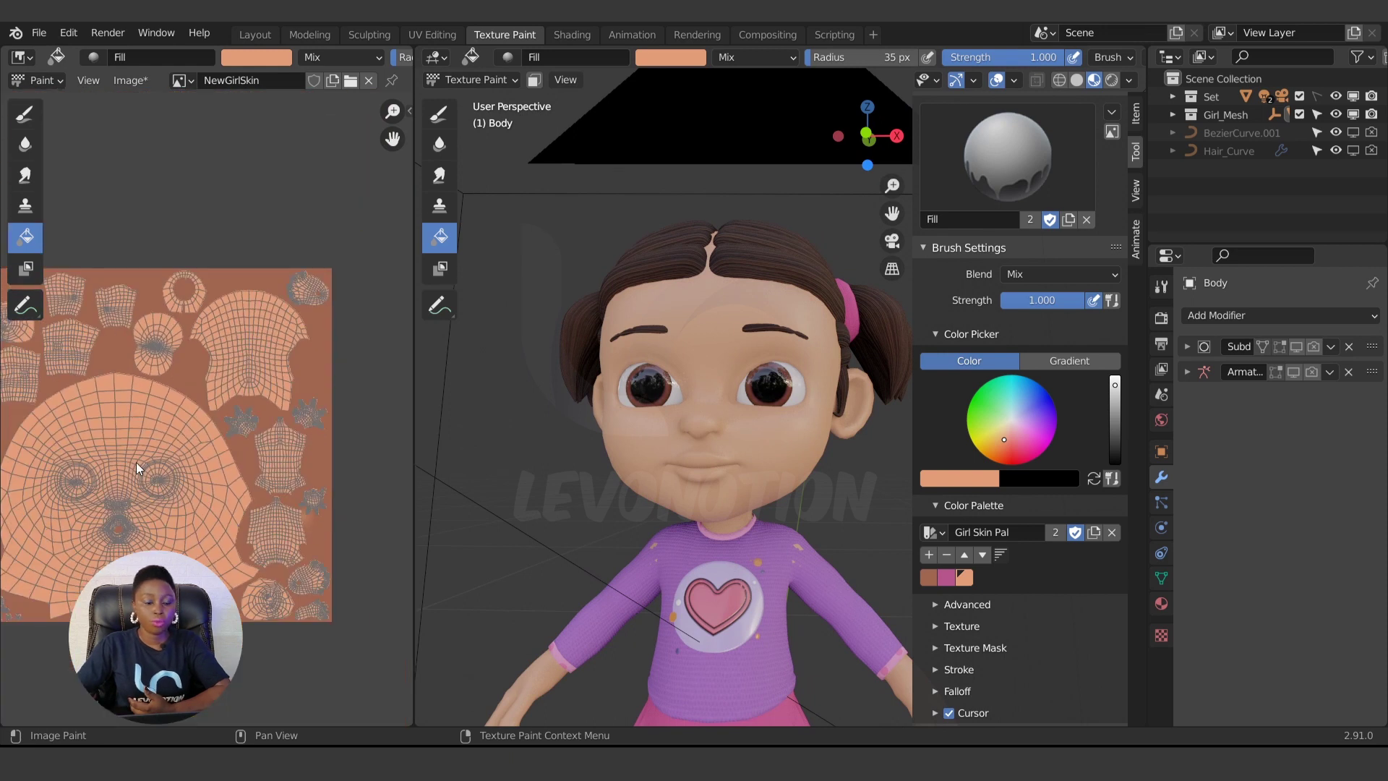
click(186, 358)
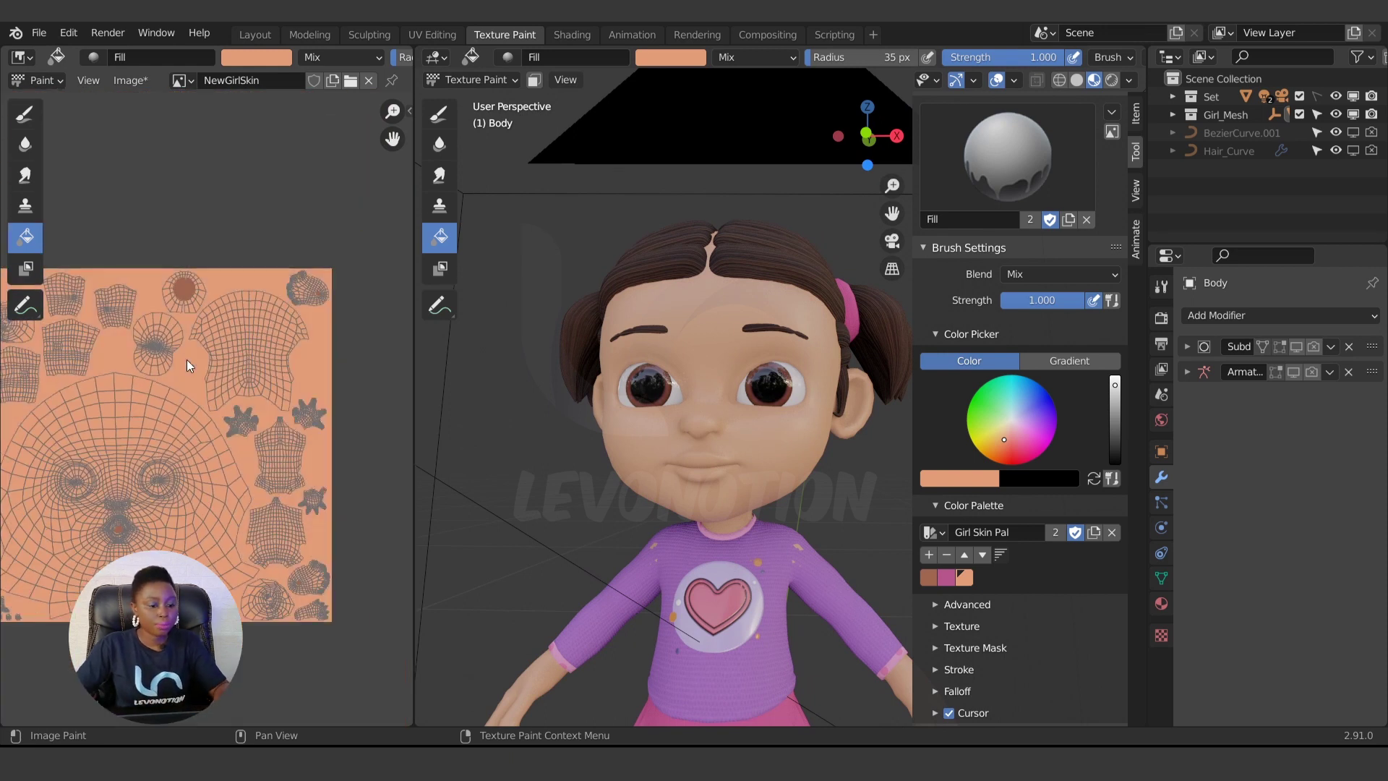
click(182, 295)
scroll(145, 530, up, 3)
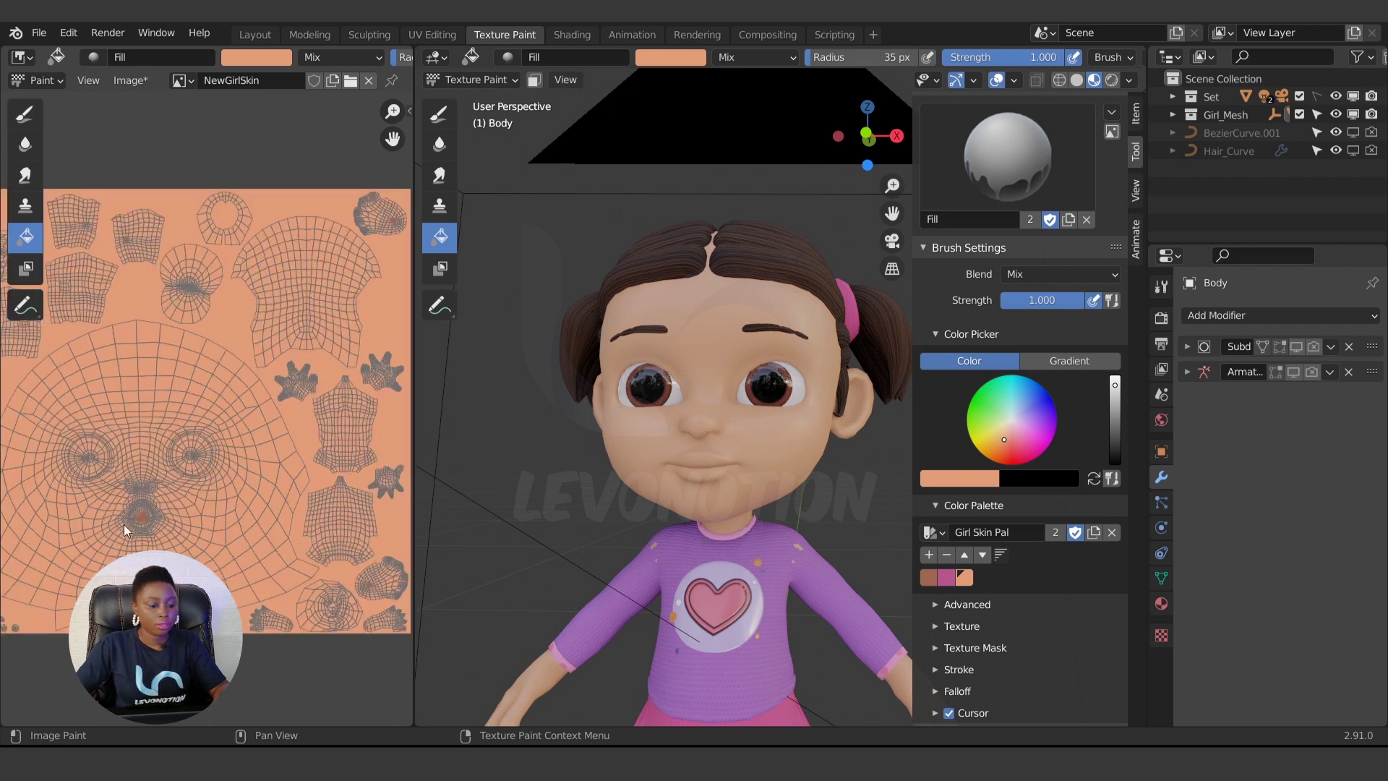
scroll(124, 530, up, 3)
scroll(146, 502, down, 6)
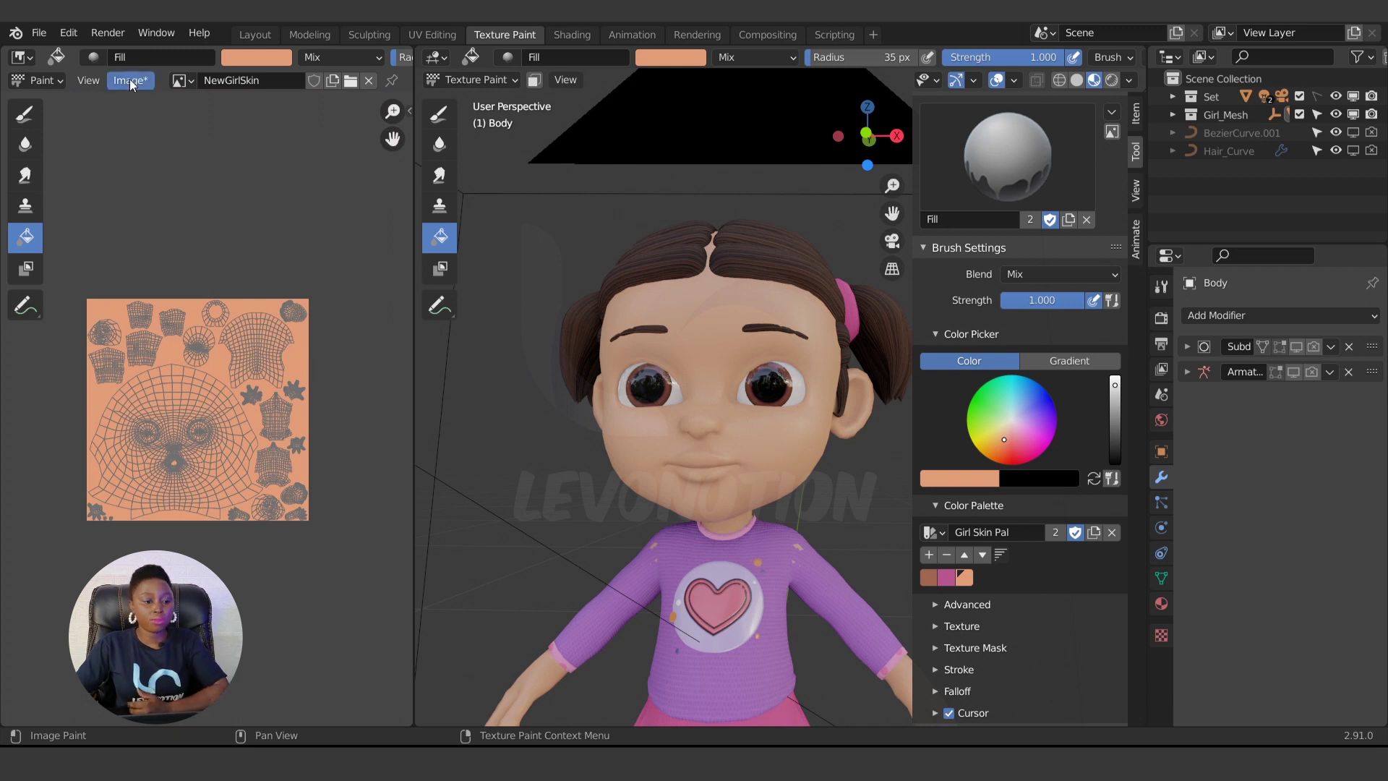
Turn off Display Texture Paint UVs for the NewGirlSkin image.
click(125, 80)
mouse_move(97, 79)
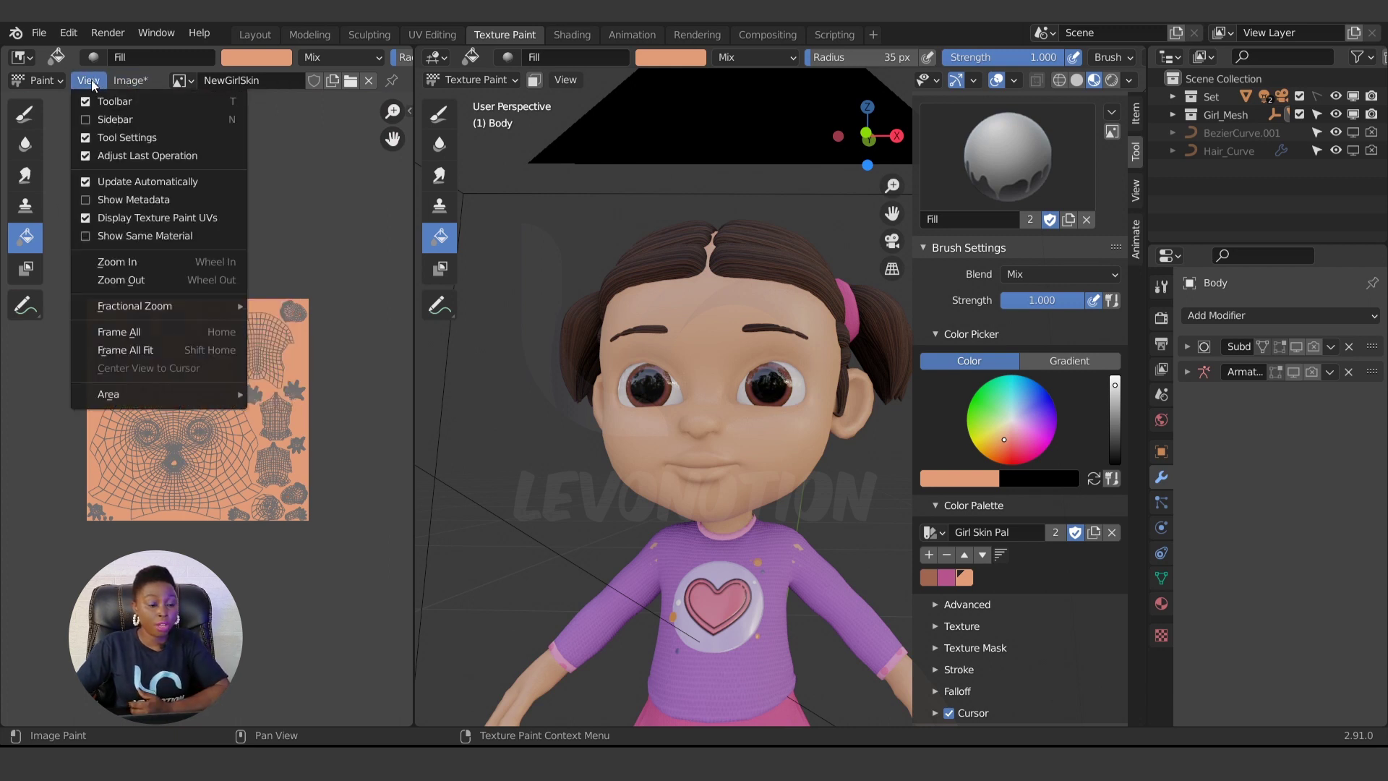
click(128, 220)
scroll(188, 415, up, 2)
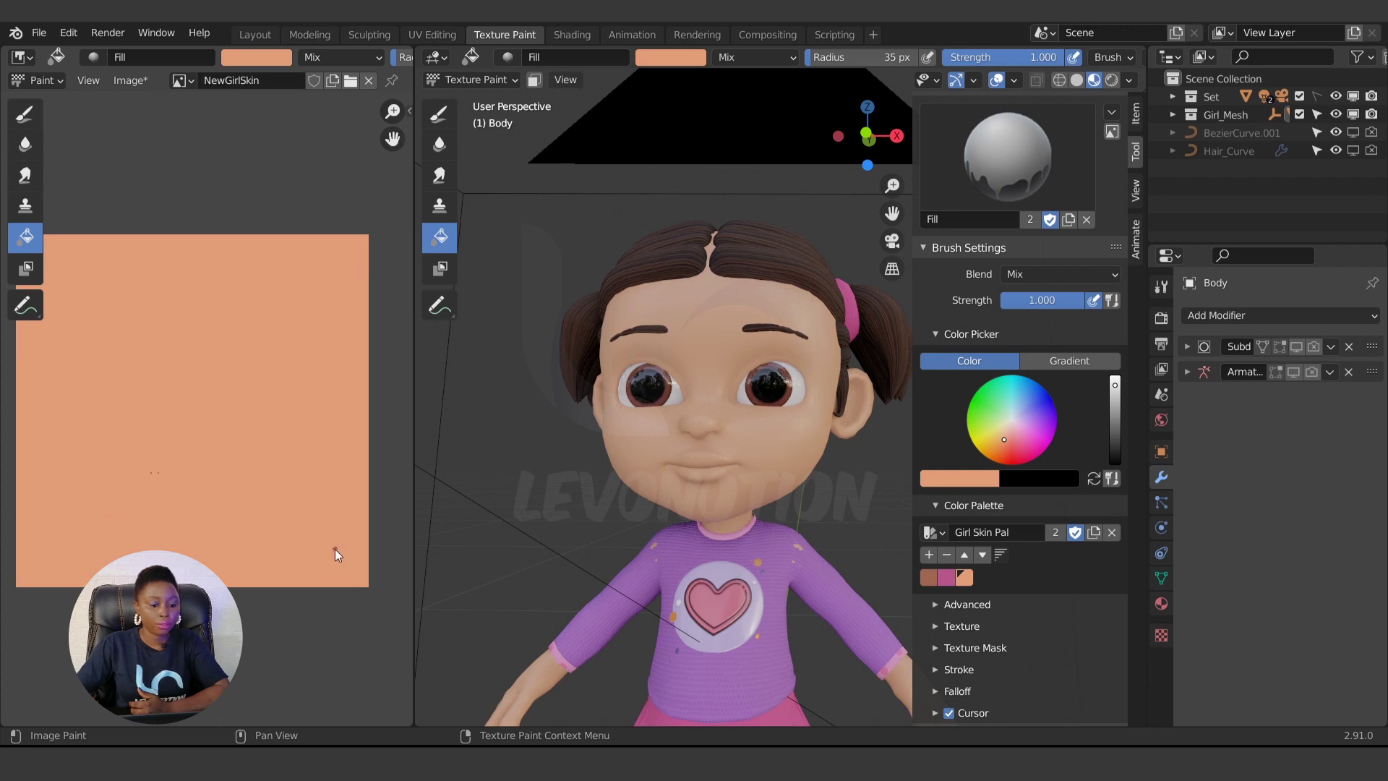
scroll(629, 405, down, 3)
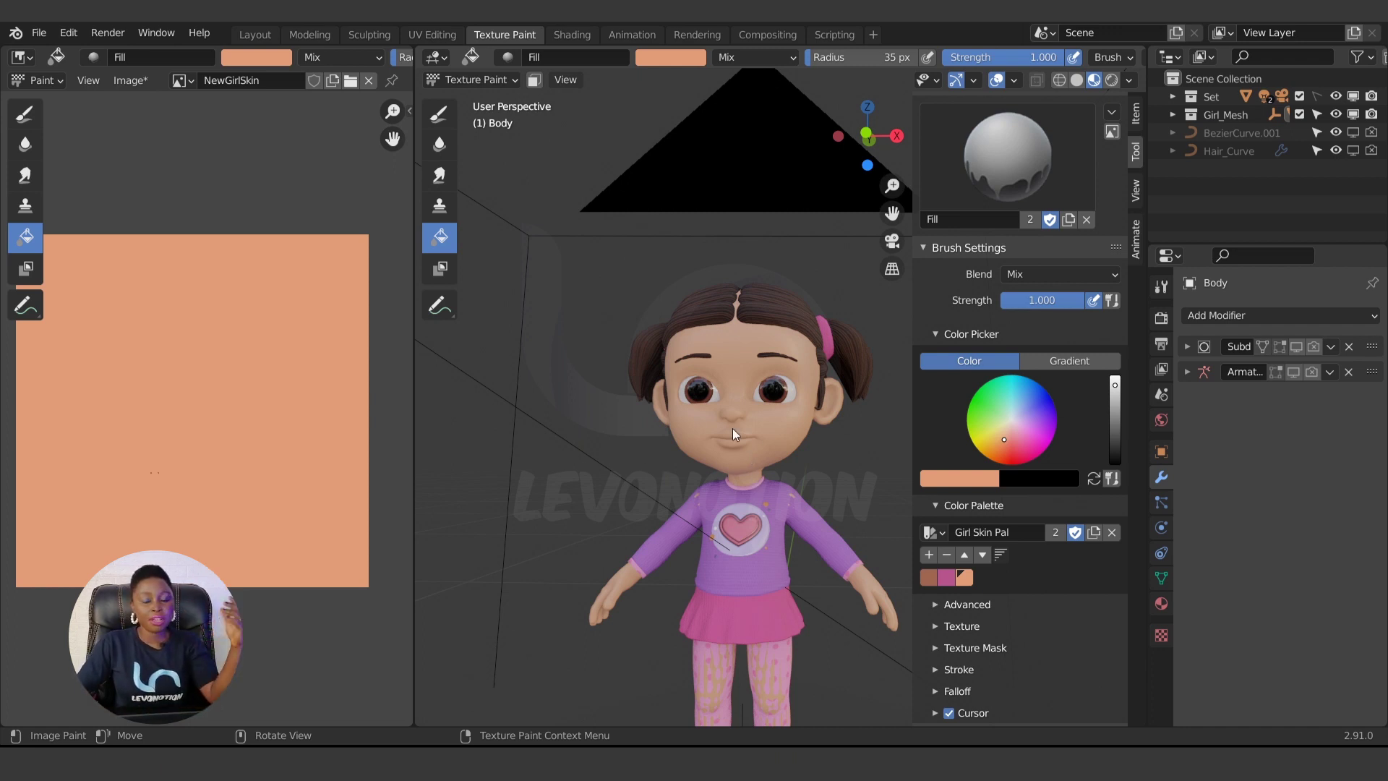
Go to the UV Editing workspace and select the entire linked face UV island of the body.
click(422, 34)
click(386, 606)
scroll(206, 517, up, 6)
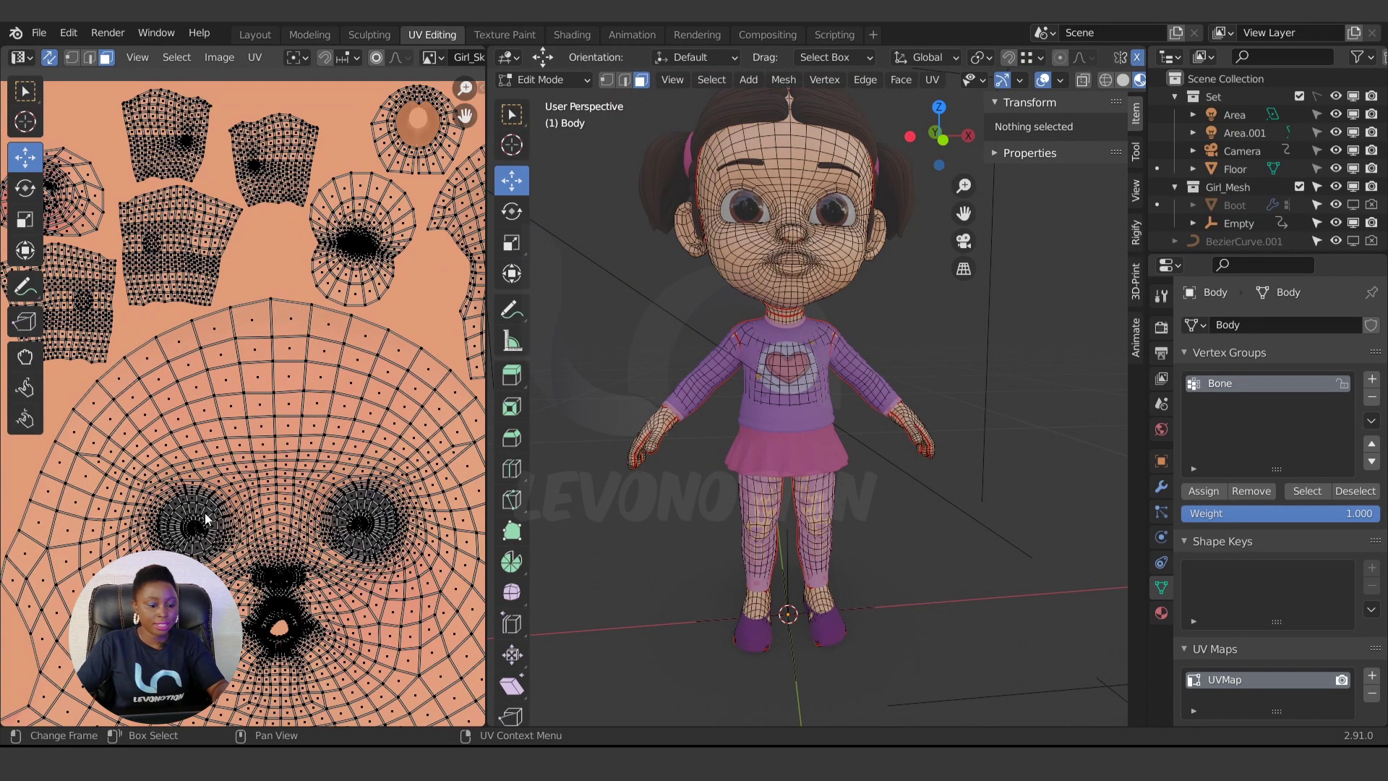
click(312, 511)
key(ctrl+l)
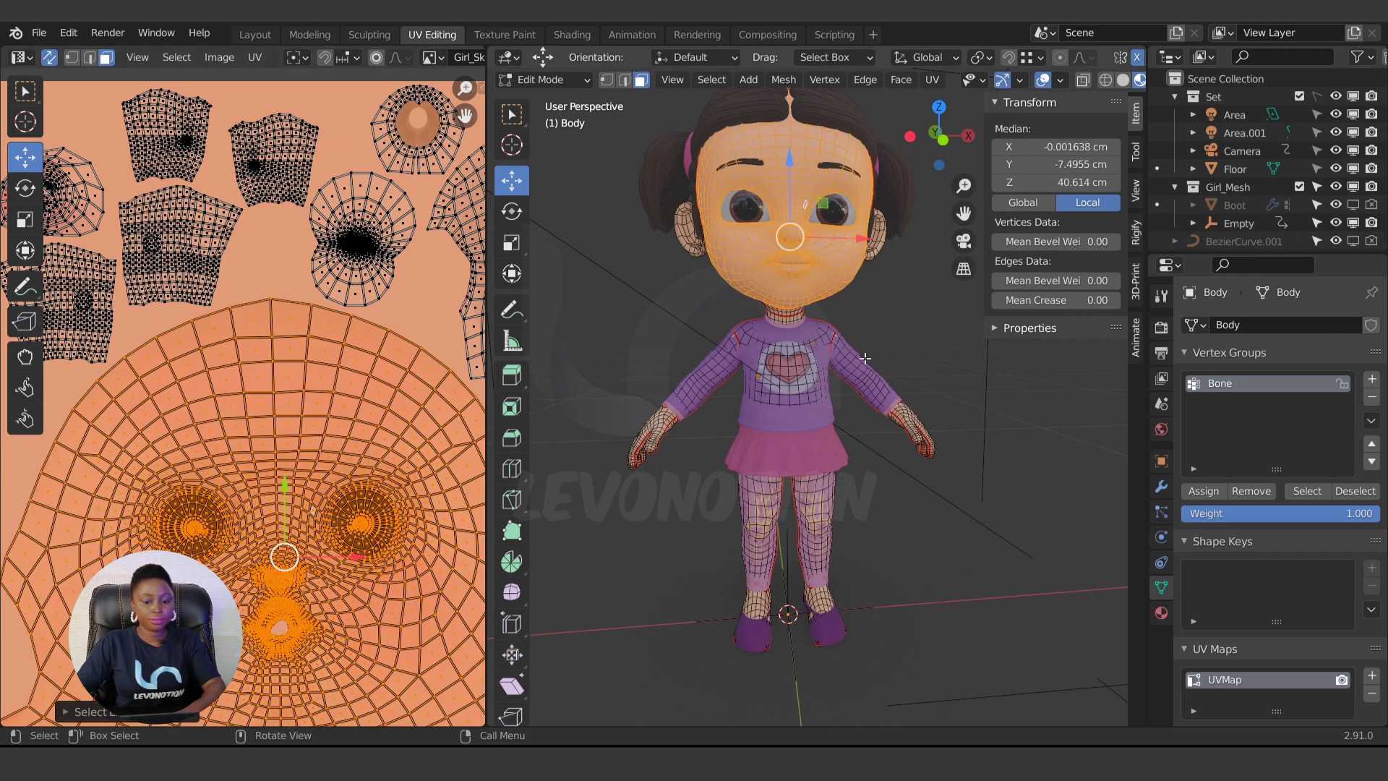
middle_drag(831, 405, 771, 546)
scroll(243, 397, down, 3)
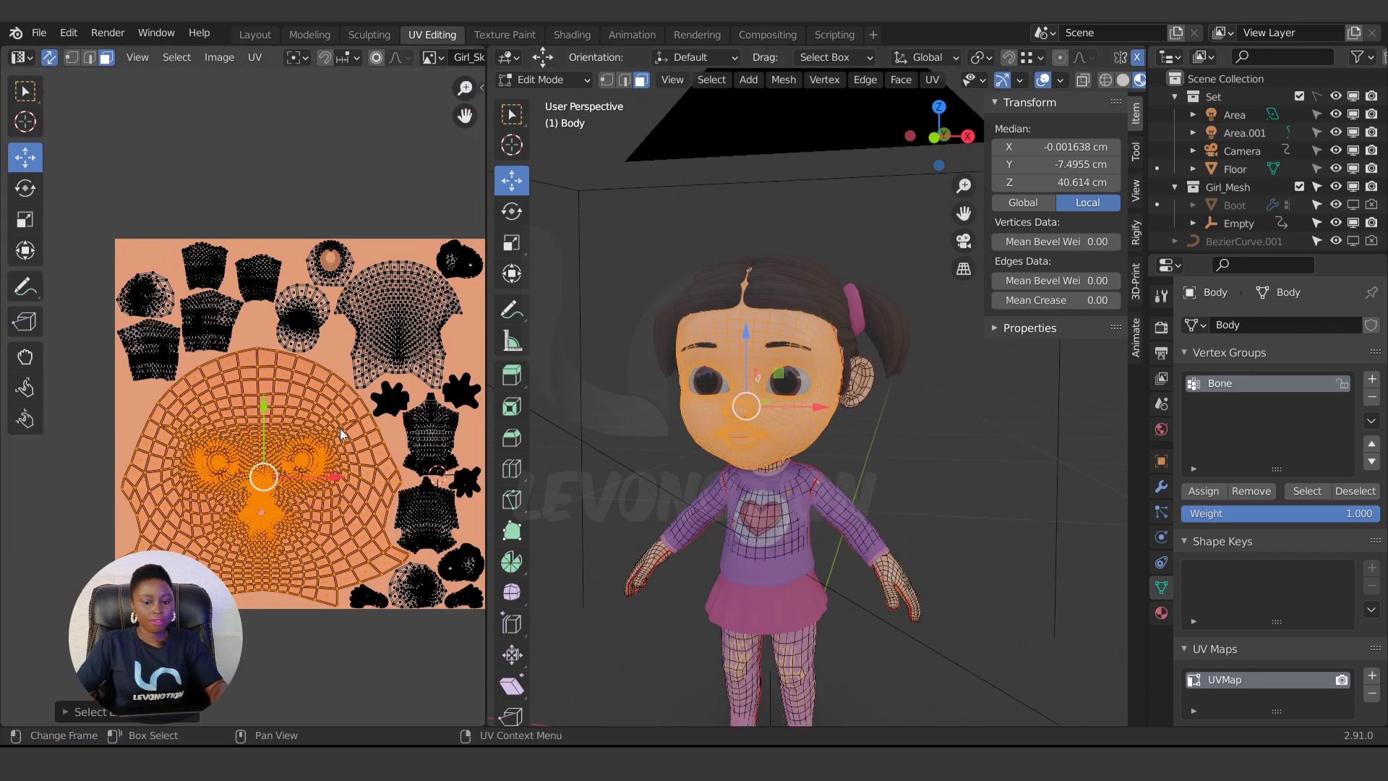
Disable Fade Inactive Geometry in the viewport overlays and select the linked face UV island again.
click(1060, 79)
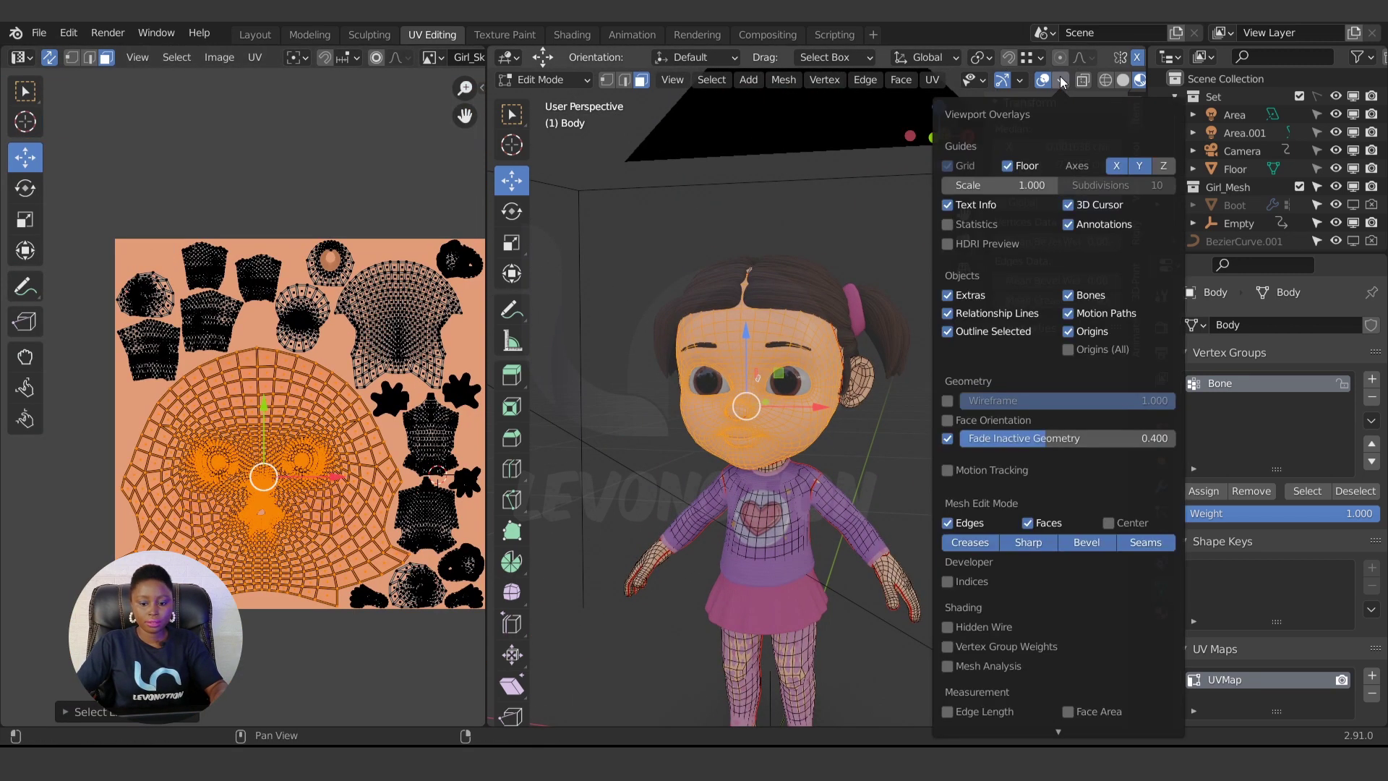
click(946, 439)
scroll(824, 620, up, 1)
middle_drag(824, 620, 835, 602)
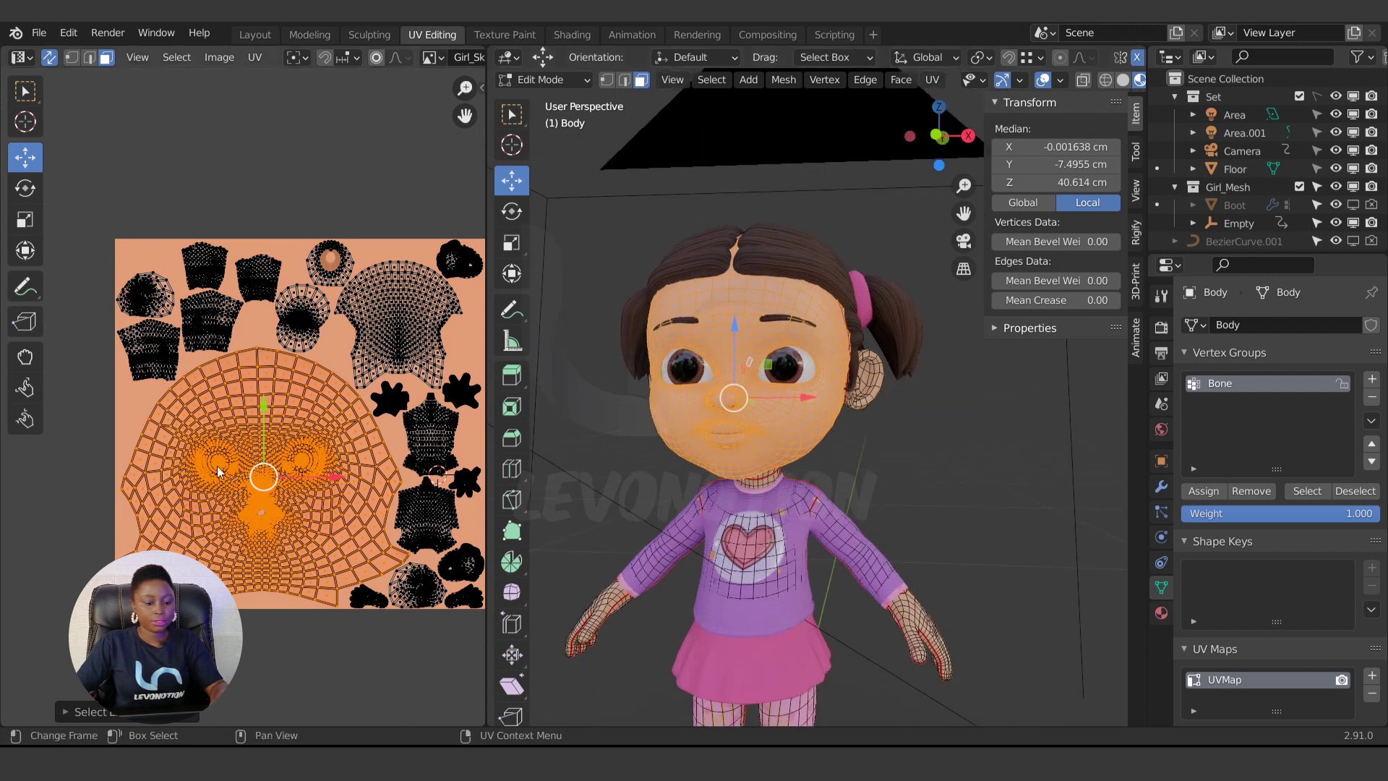
click(237, 451)
key(ctrl+l)
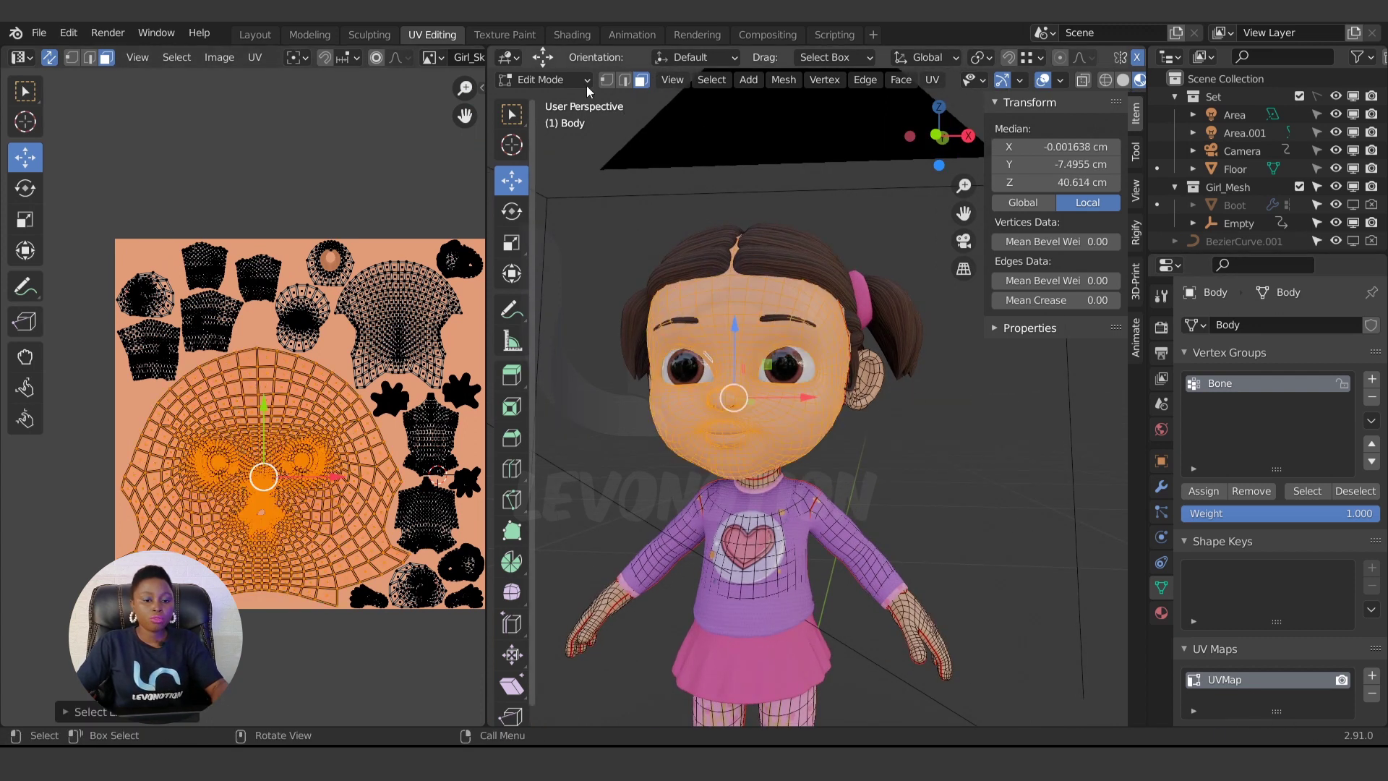
Return to the Texture Paint workspace and change the Fill brush color to a reddish pink.
click(506, 34)
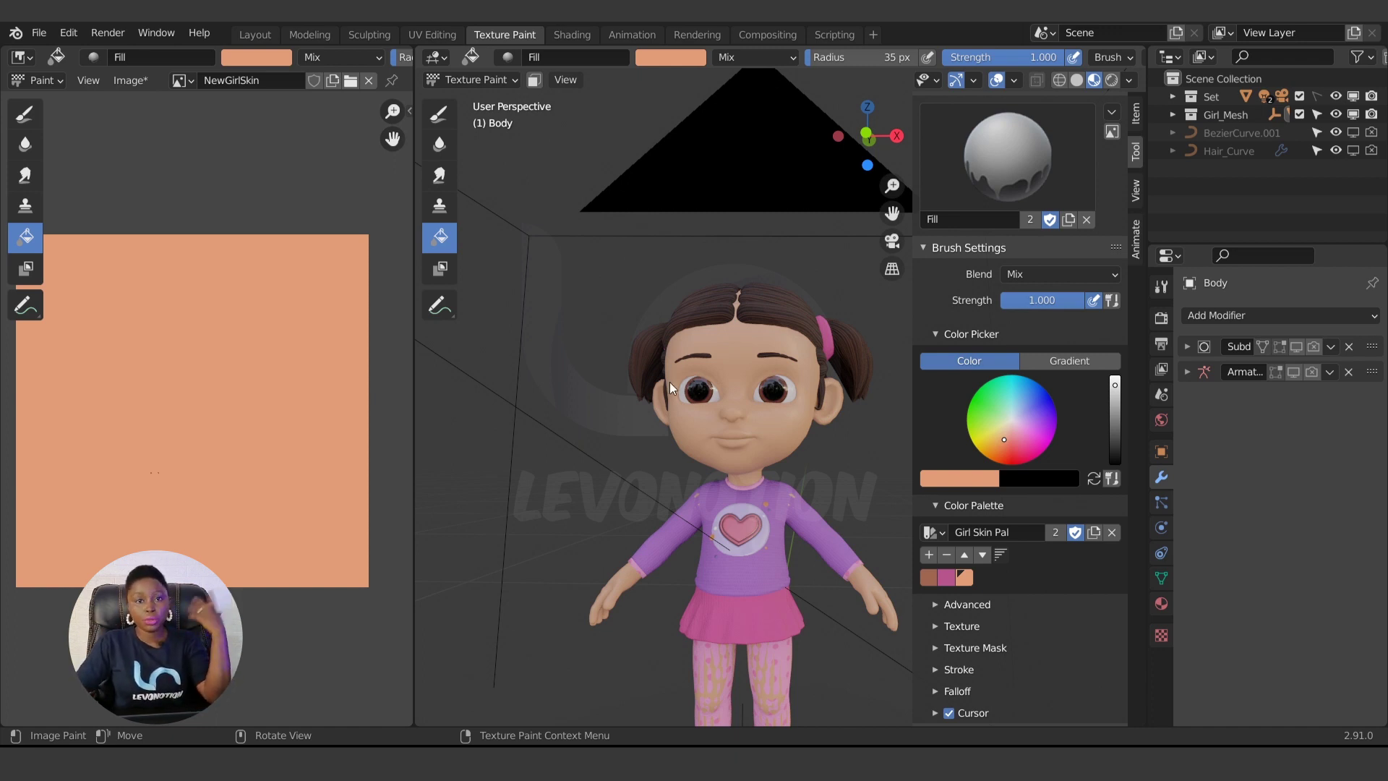
scroll(715, 441, up, 5)
scroll(722, 450, down, 1)
shift+middle_drag(662, 561, 663, 499)
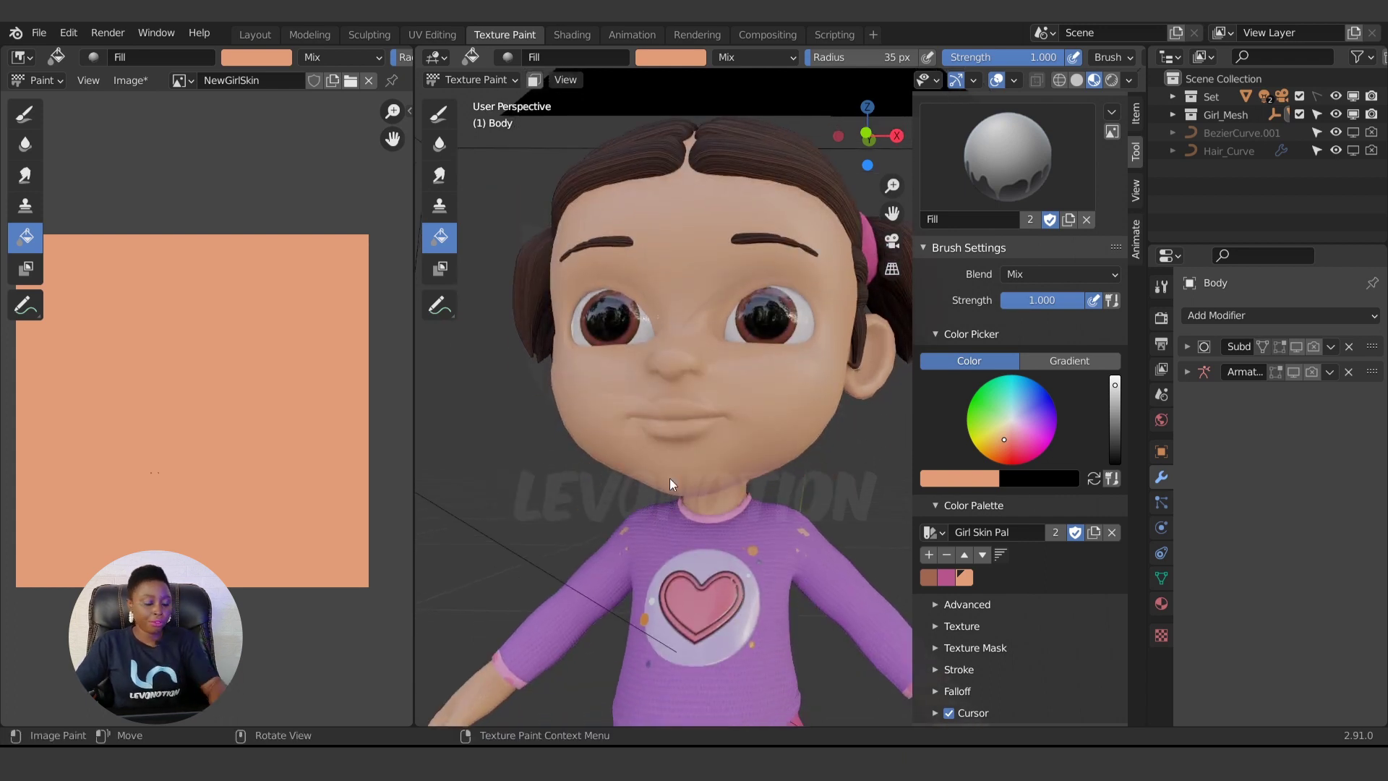
key(ctrl+Tab)
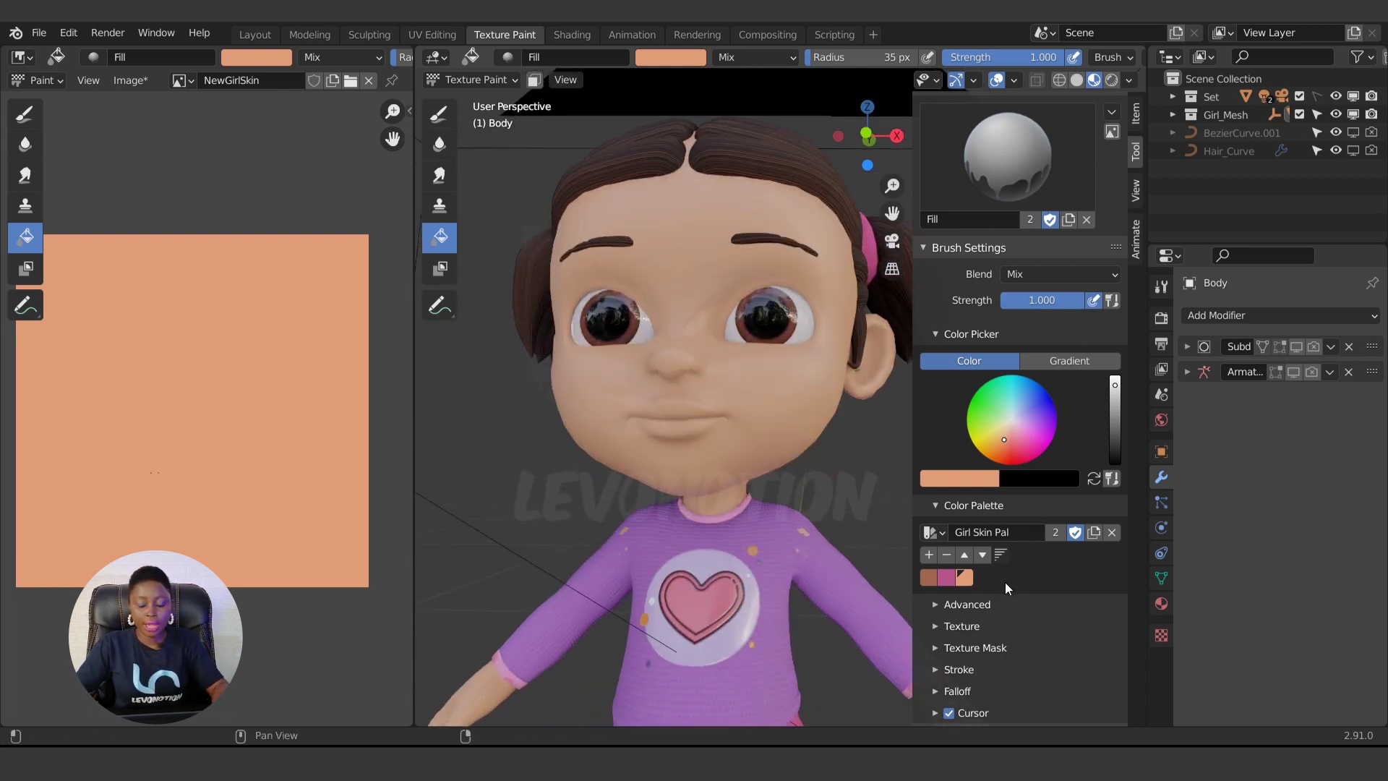
scroll(710, 456, down, 2)
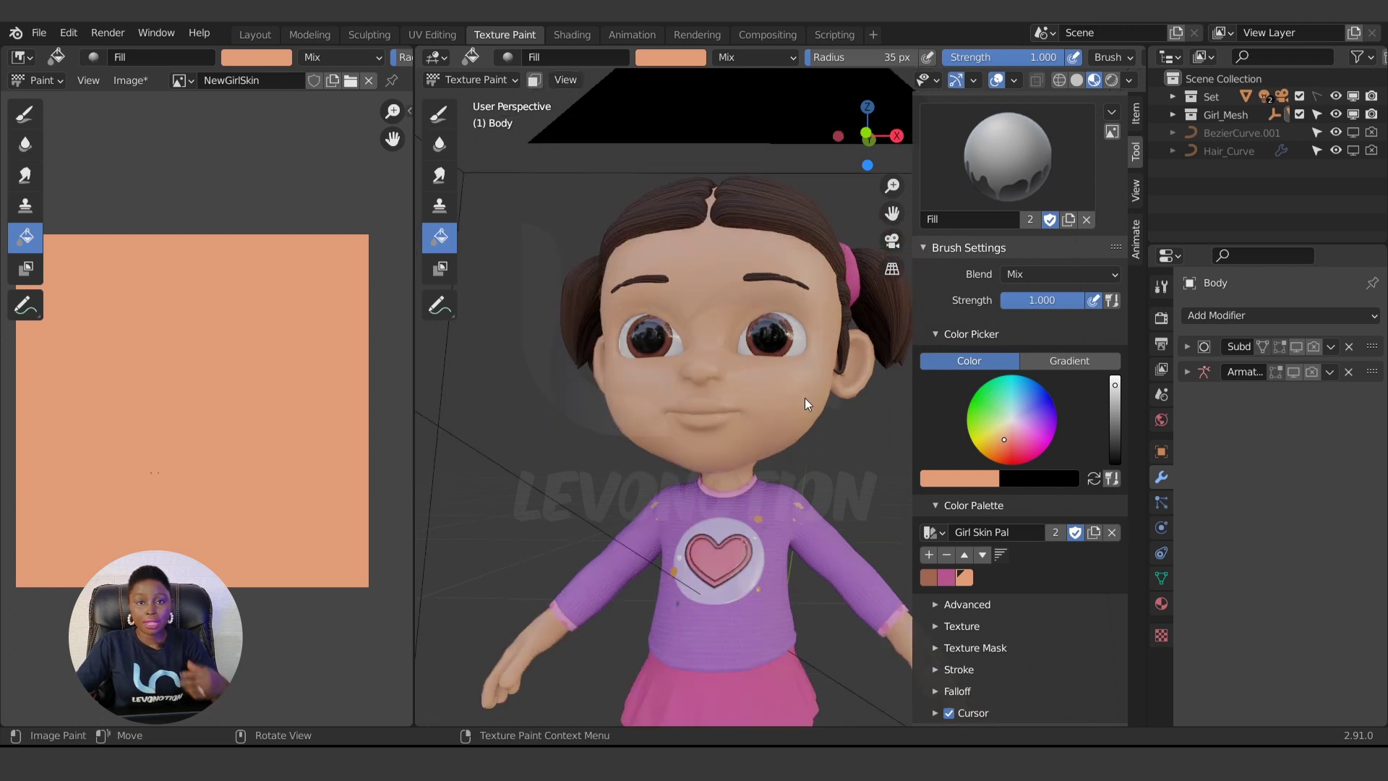
click(1022, 448)
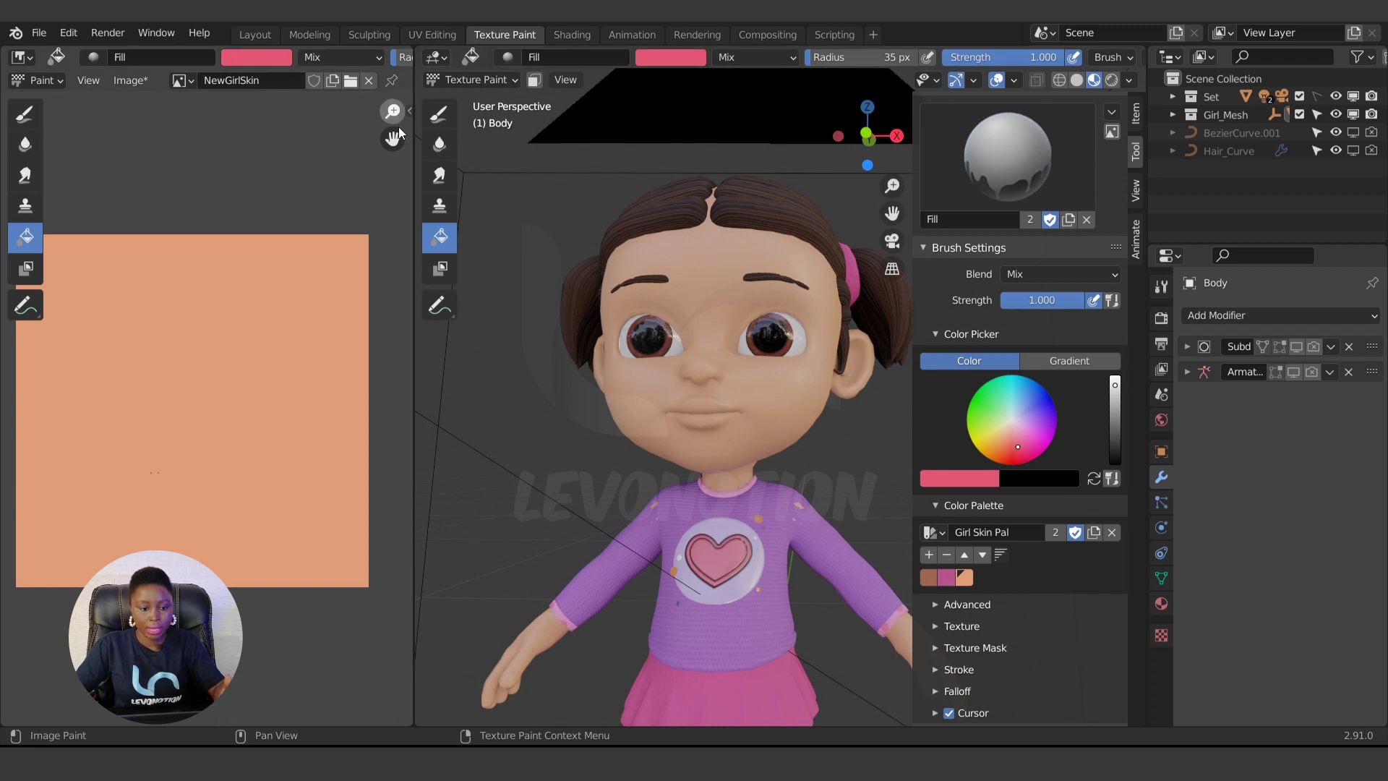
Switch to the TexDraw brush and set its radius to 78 px for painting the nose.
click(439, 113)
scroll(675, 360, up, 3)
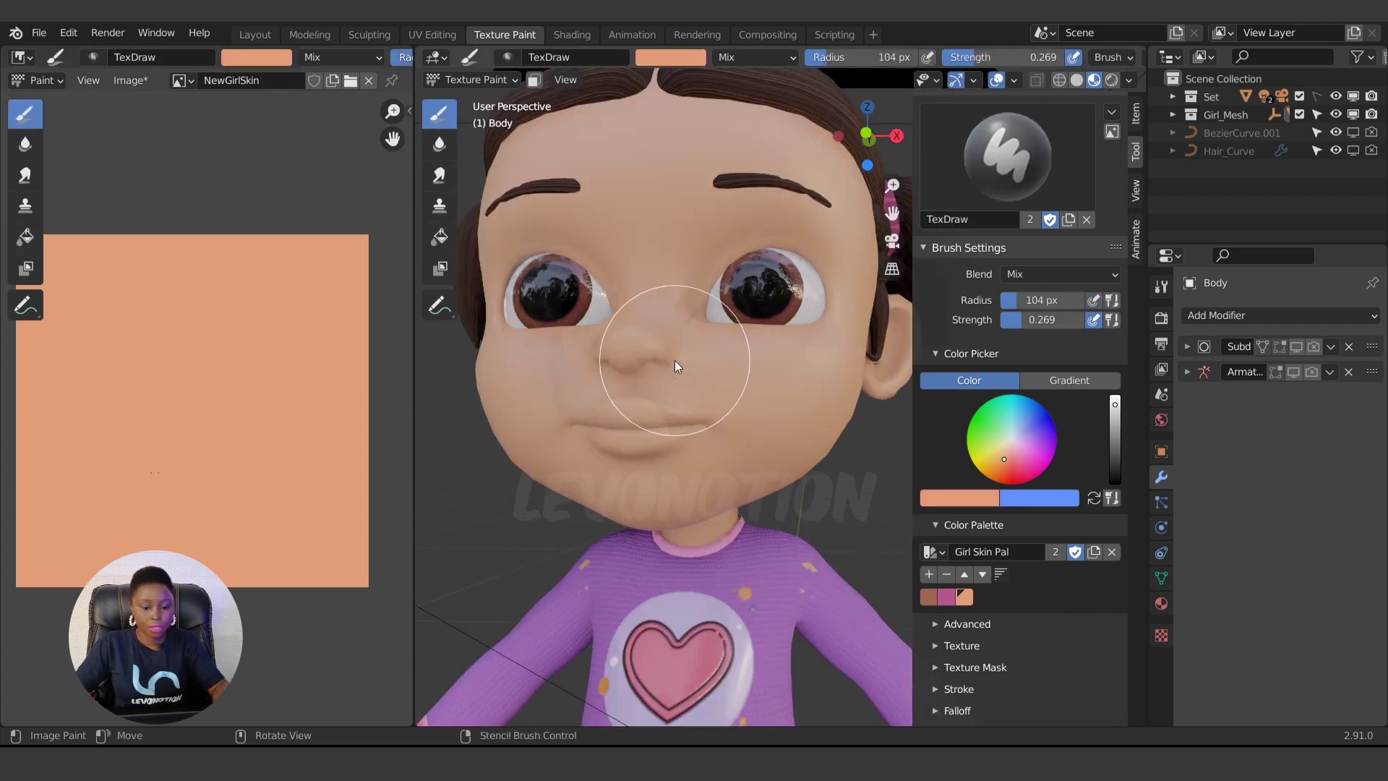
key(f)
click(640, 327)
scroll(633, 321, up, 2)
mouse_move(678, 380)
middle_down()
mouse_move(666, 384)
mouse_move(677, 396)
middle_up()
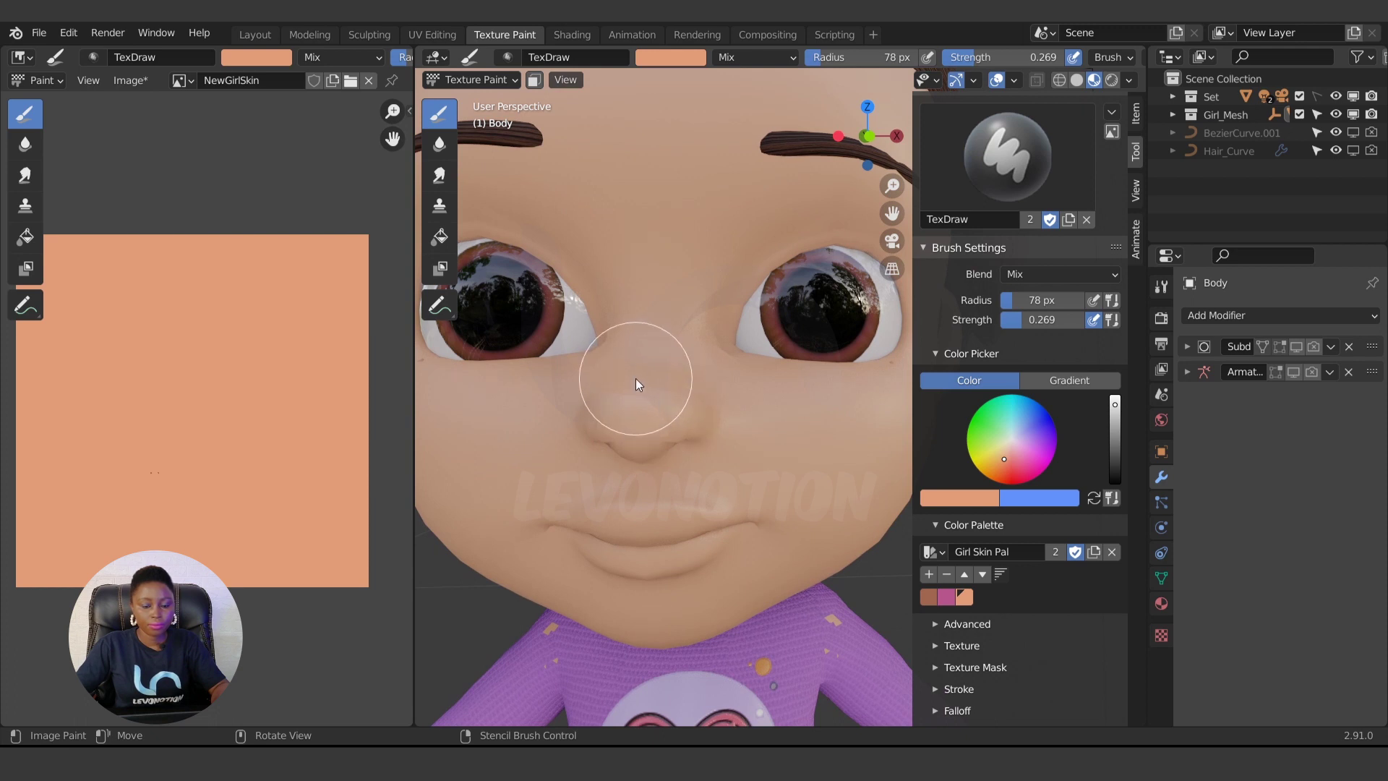
Paint the tip of the nose with pink from the palette, enlarging the brush radius to 99 px.
click(949, 597)
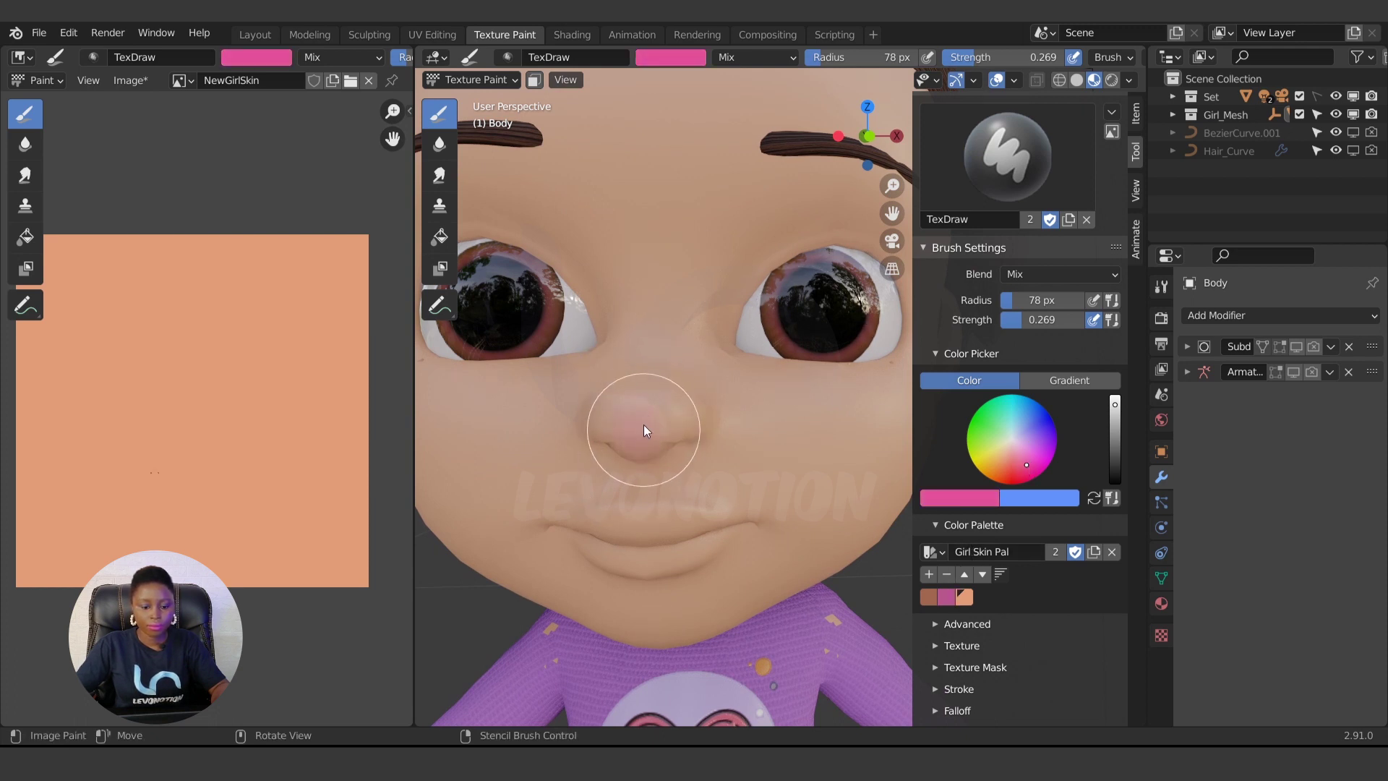
drag(643, 424, 653, 401)
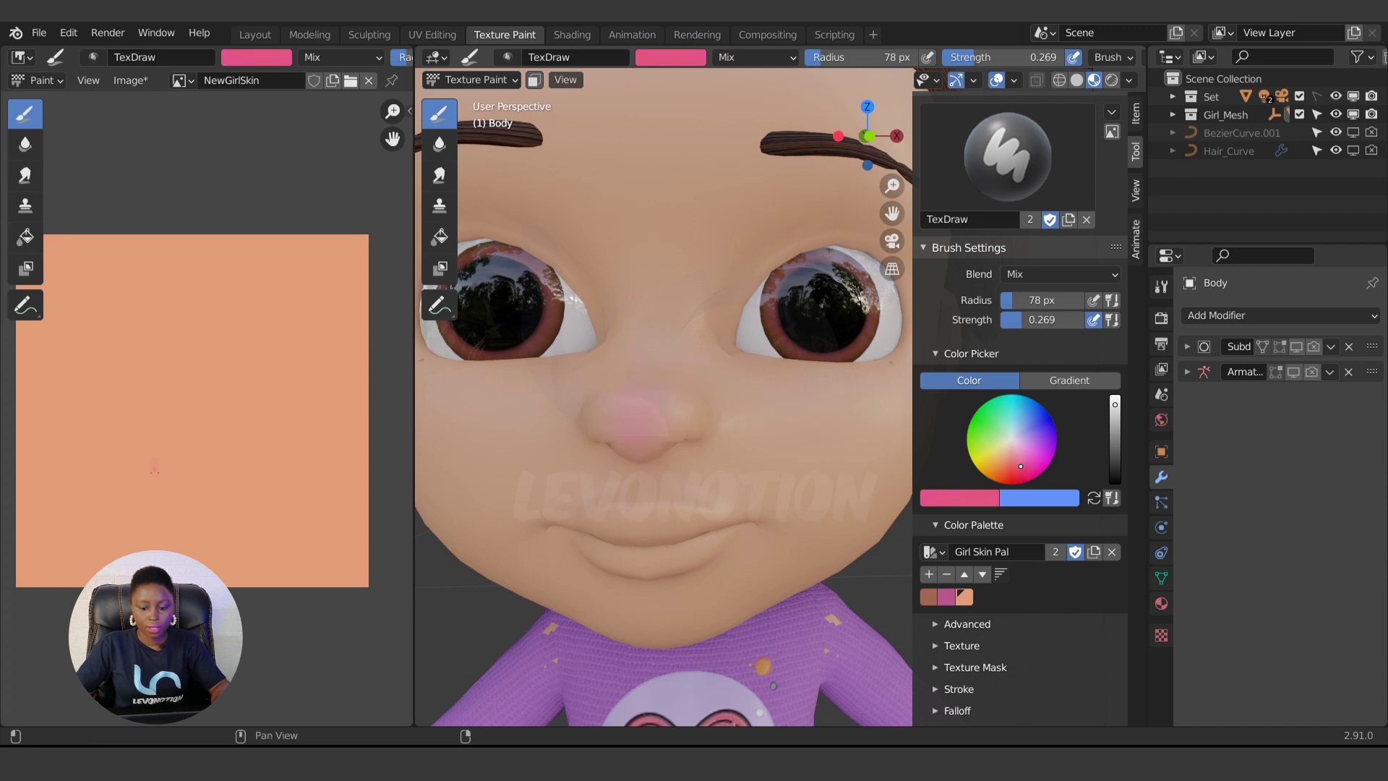
key(f)
click(675, 415)
mouse_move(650, 422)
mouse_down()
mouse_move(642, 369)
mouse_move(661, 422)
mouse_up()
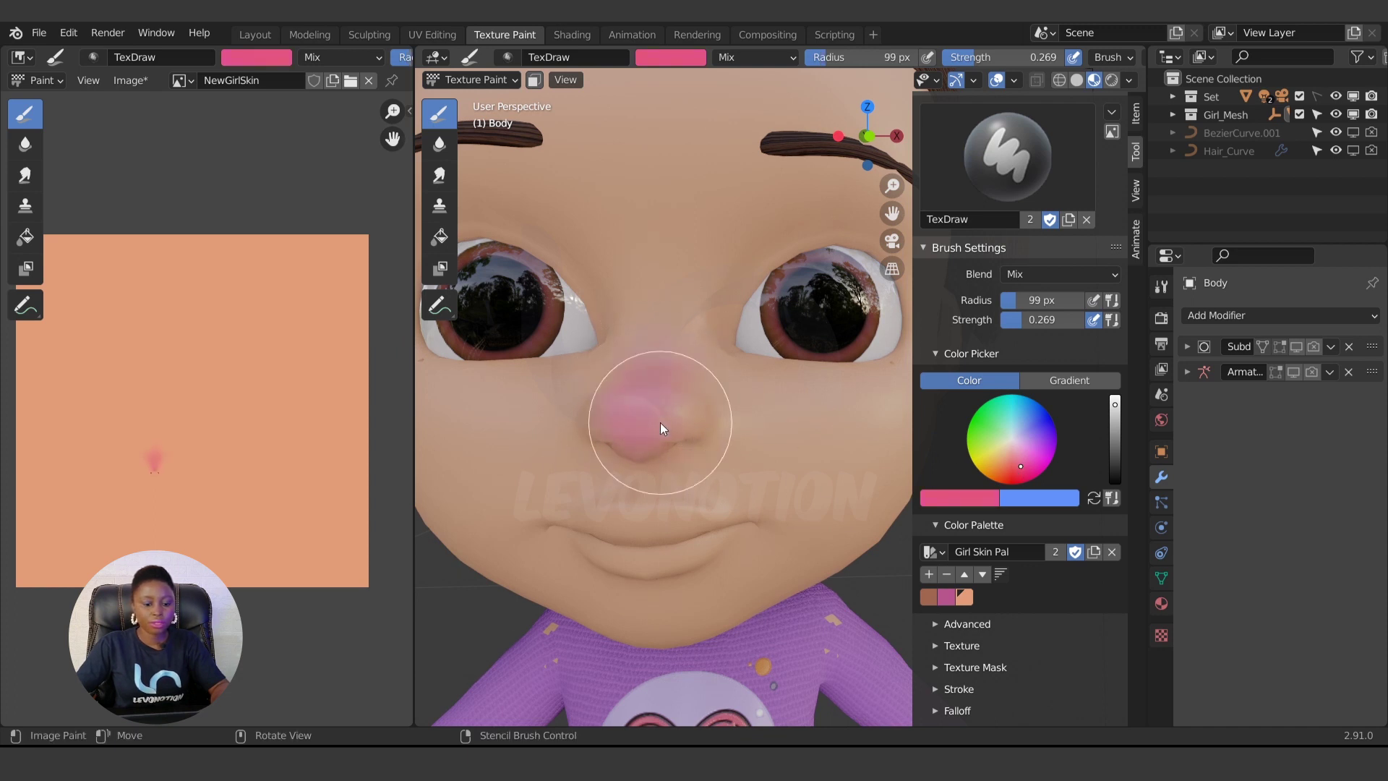
Set the brush radius to 86 px and paint pink over the rest of the nose and its underside.
scroll(671, 434, down, 2)
middle_drag(671, 390, 673, 402)
scroll(687, 441, up, 4)
key(f)
click(662, 468)
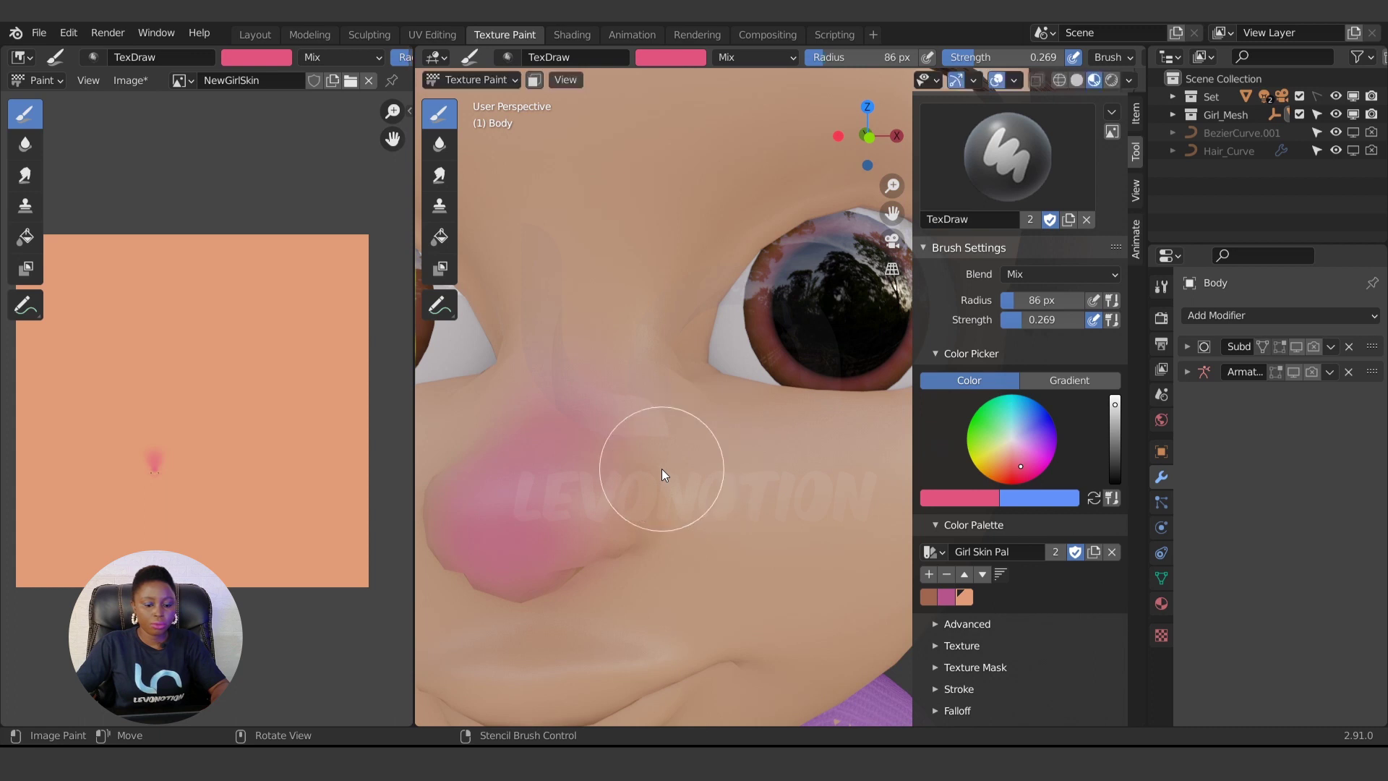
scroll(607, 550, down, 5)
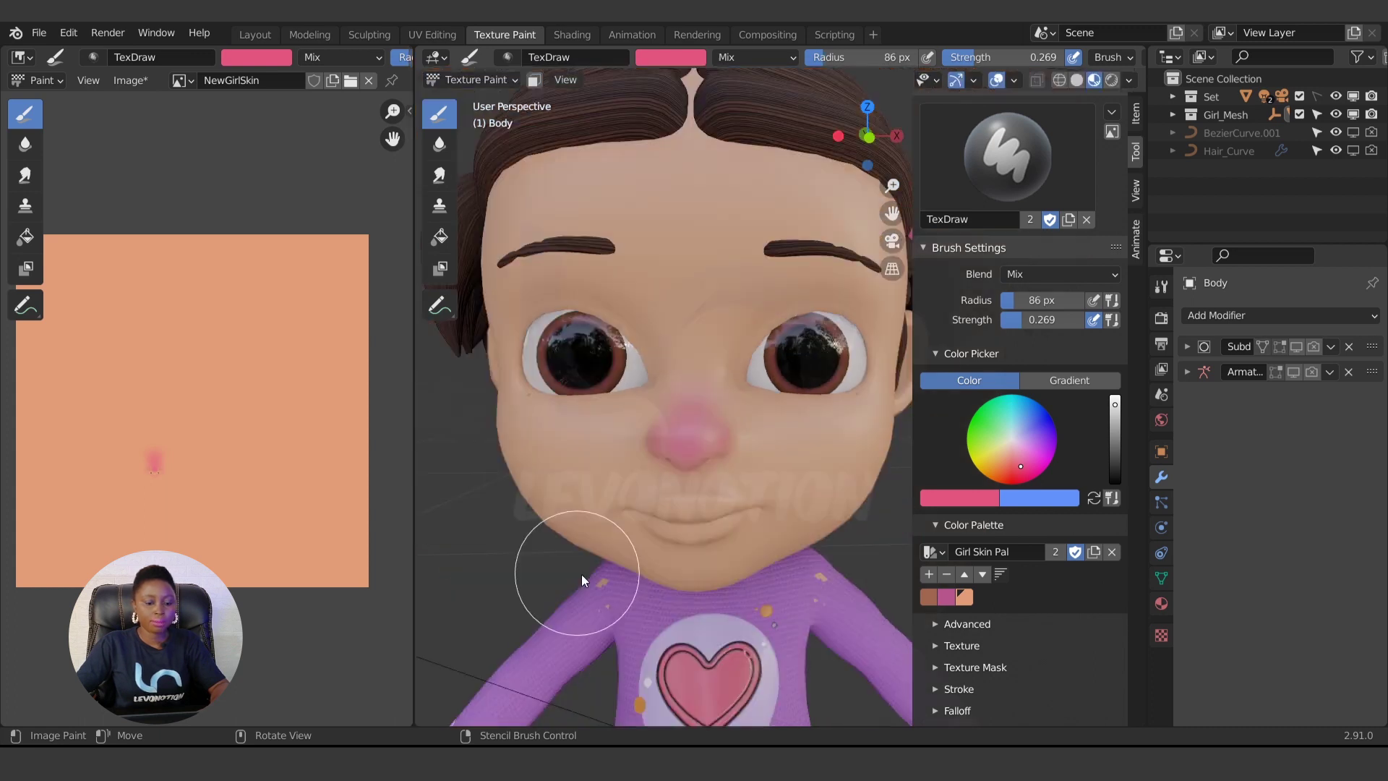
middle_drag(582, 573, 635, 396)
scroll(682, 400, up, 8)
scroll(592, 448, down, 4)
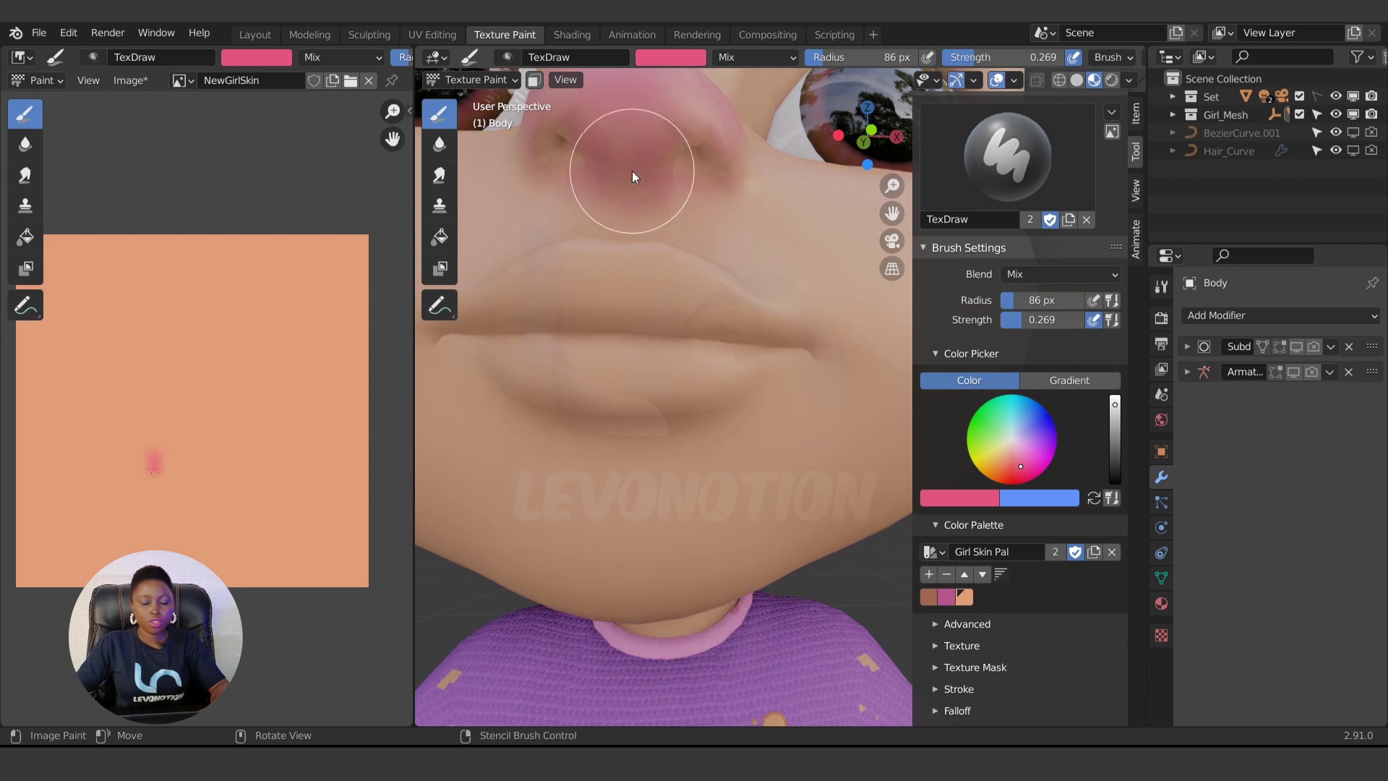
Raise the TexDraw brush strength to 1.000.
drag(1003, 64, 1055, 64)
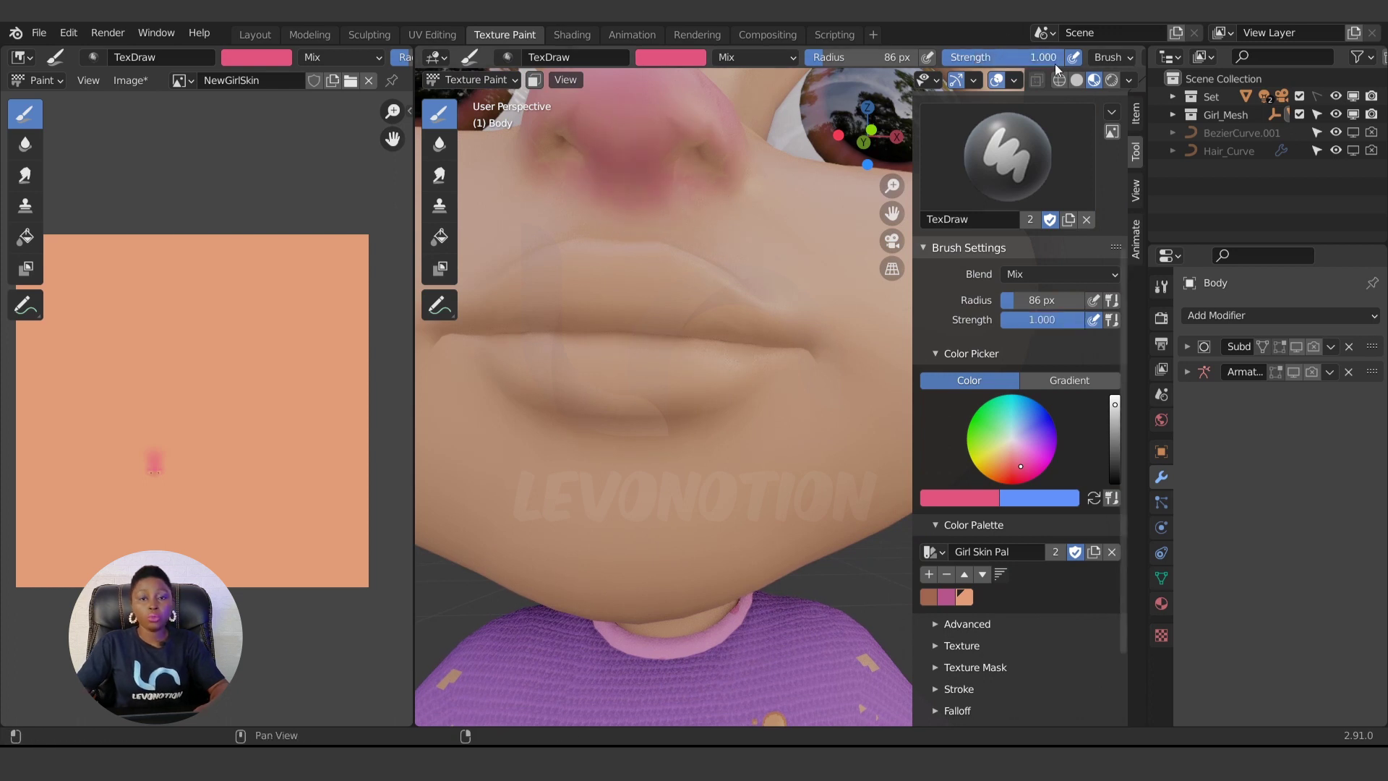
scroll(682, 276, down, 2)
shift+middle_drag(670, 295, 667, 332)
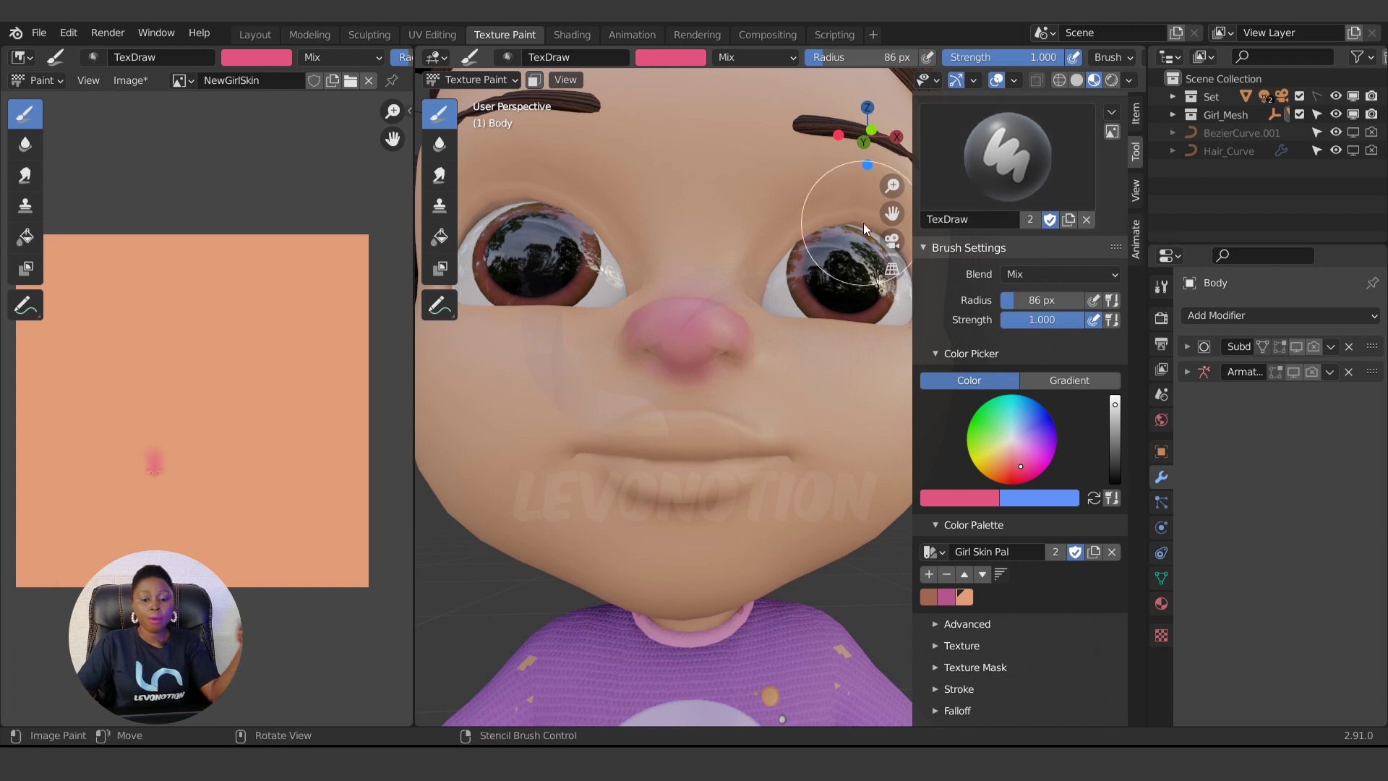
Lower the TexDraw brush strength to 0.123 and paint a soft pink fade from the nose up along its bridge.
click(692, 192)
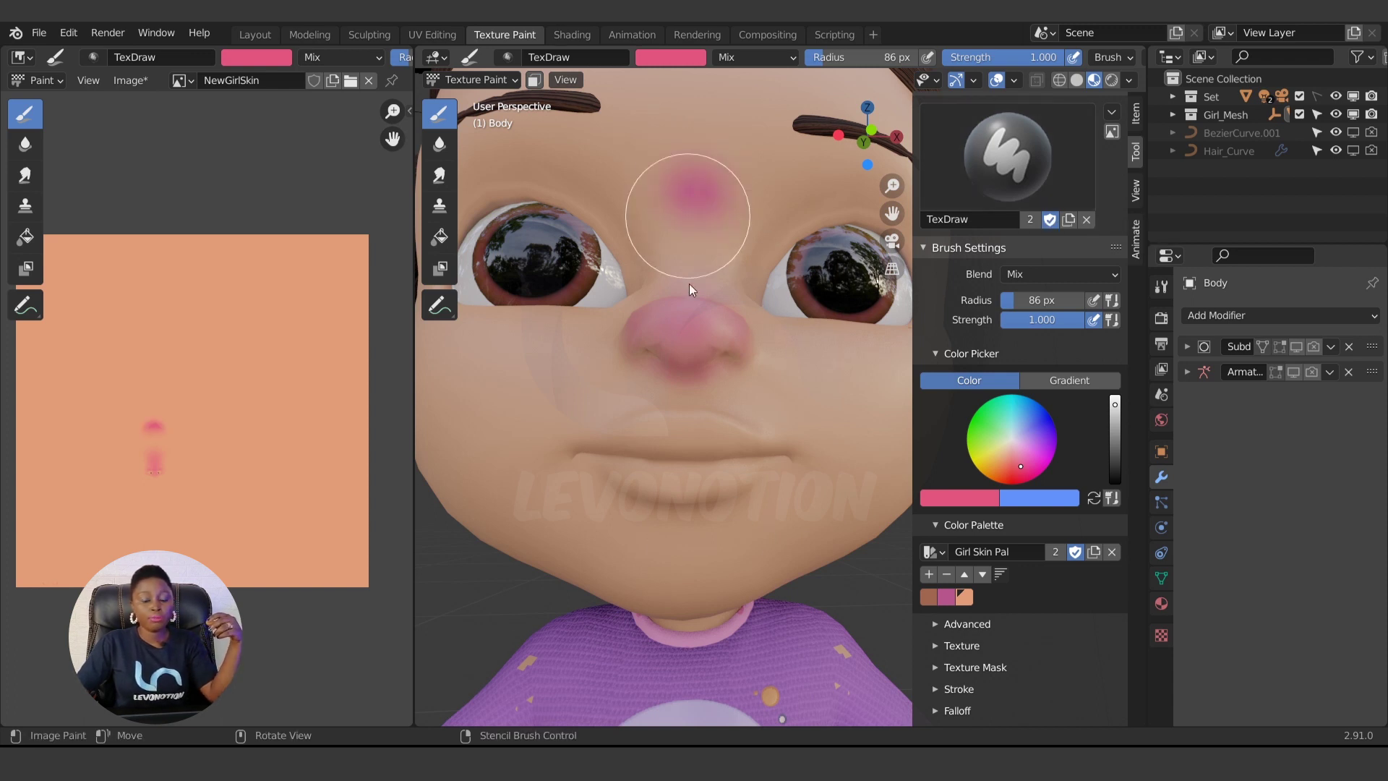
key(ctrl+z)
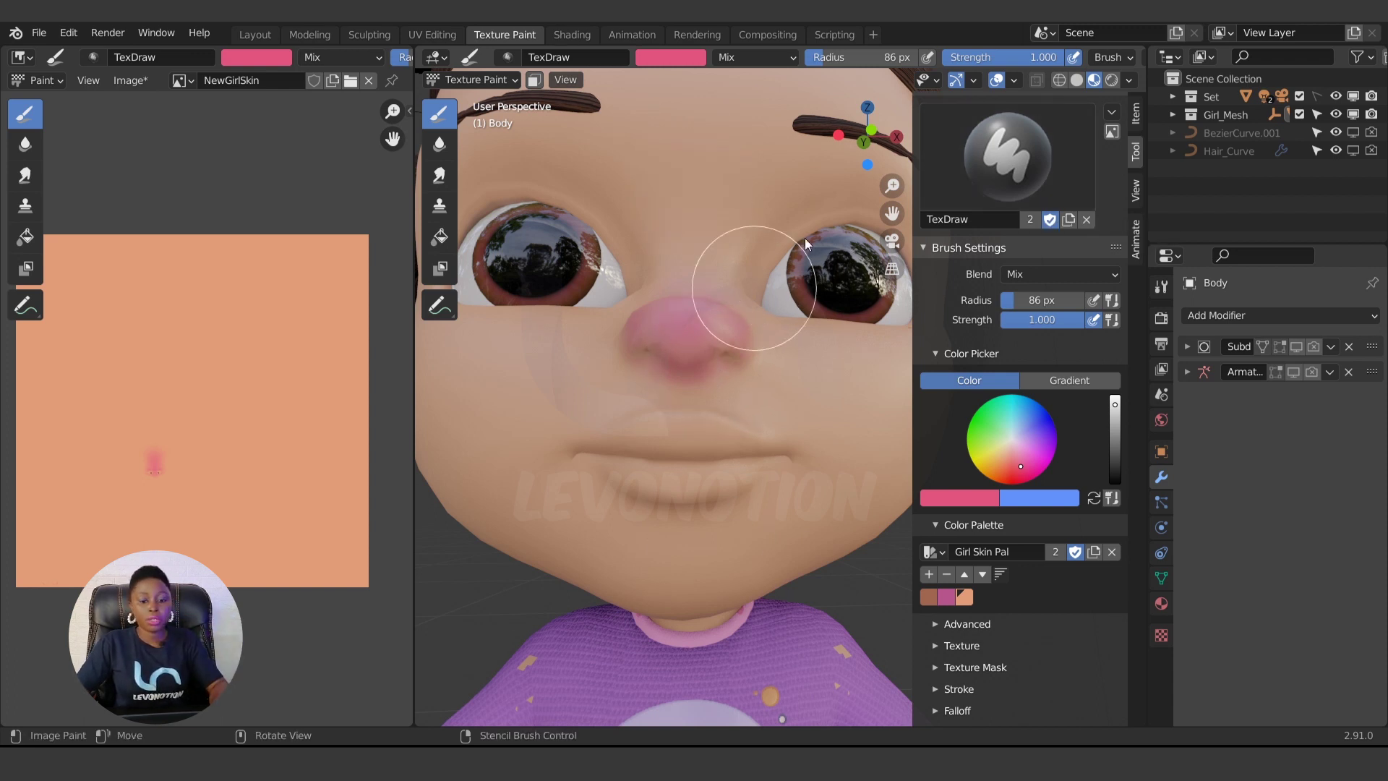
drag(1060, 61, 959, 61)
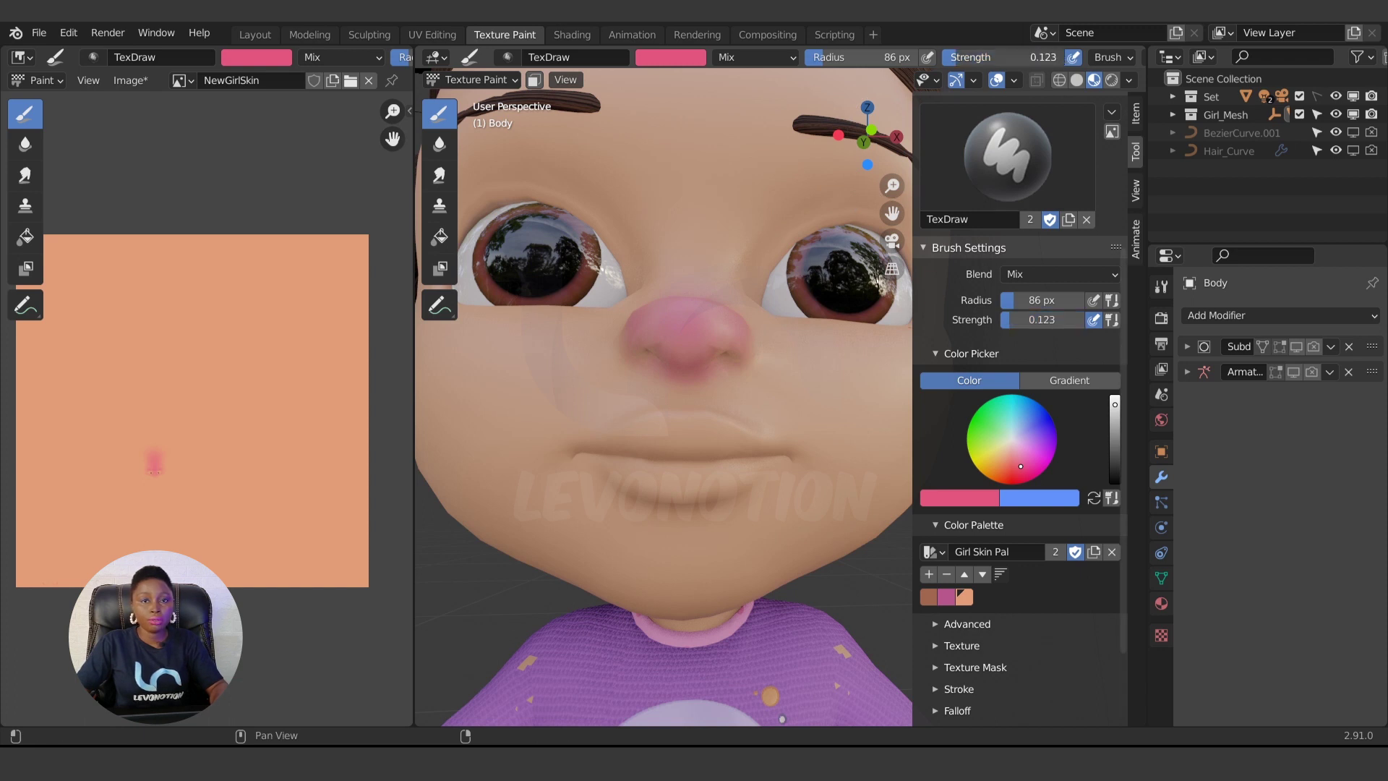
middle_drag(653, 399, 653, 419)
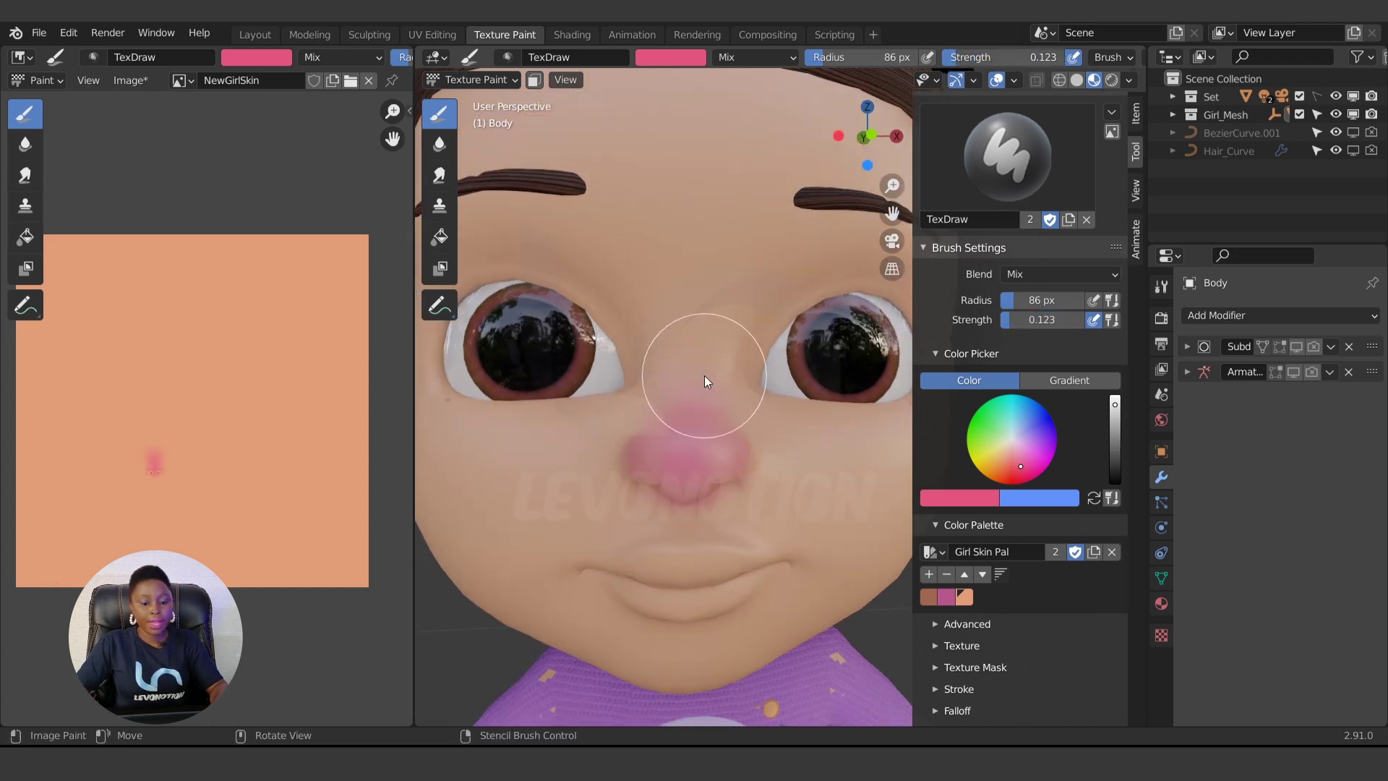
mouse_move(704, 375)
mouse_down()
mouse_move(697, 341)
mouse_move(701, 393)
mouse_move(678, 331)
mouse_move(696, 316)
mouse_up()
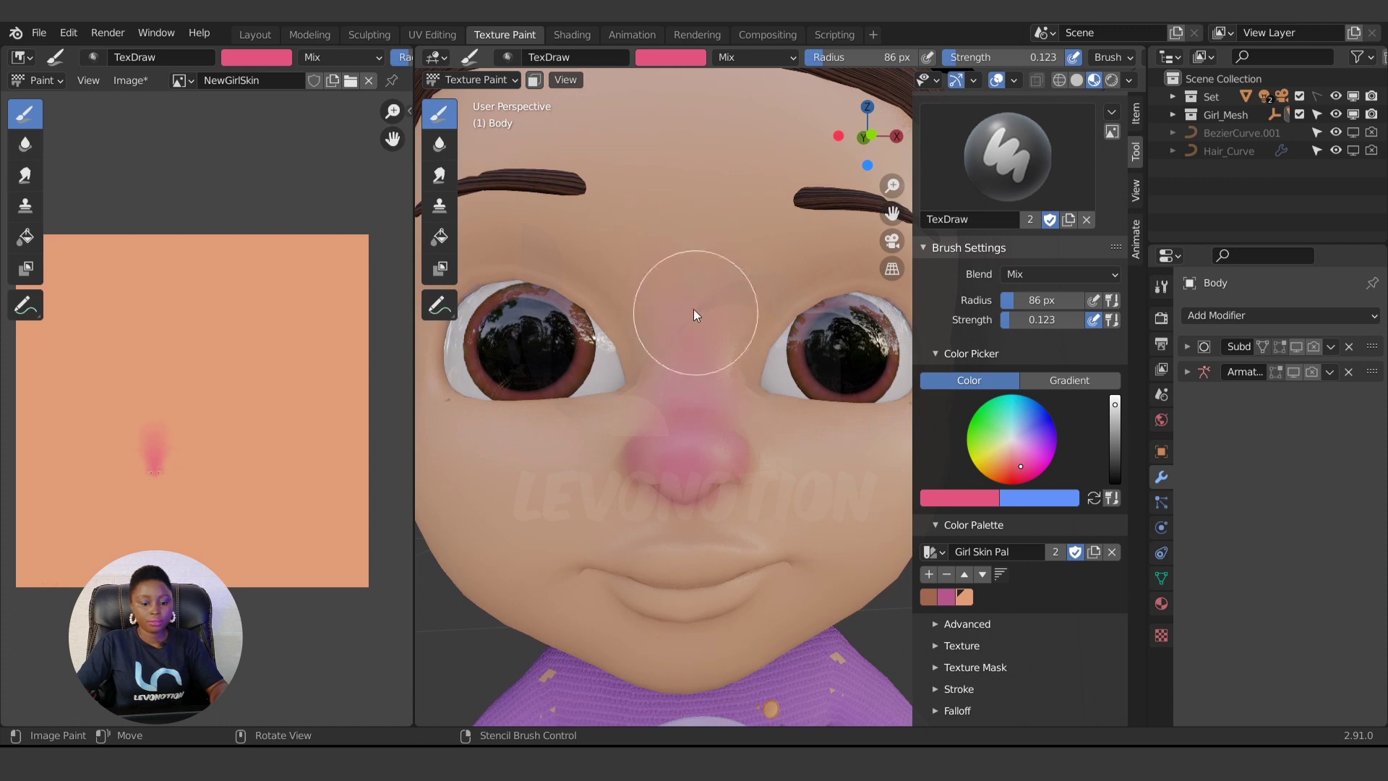
mouse_move(726, 432)
middle_down()
mouse_move(668, 493)
mouse_move(657, 463)
mouse_move(644, 466)
mouse_move(691, 542)
mouse_move(696, 509)
middle_up()
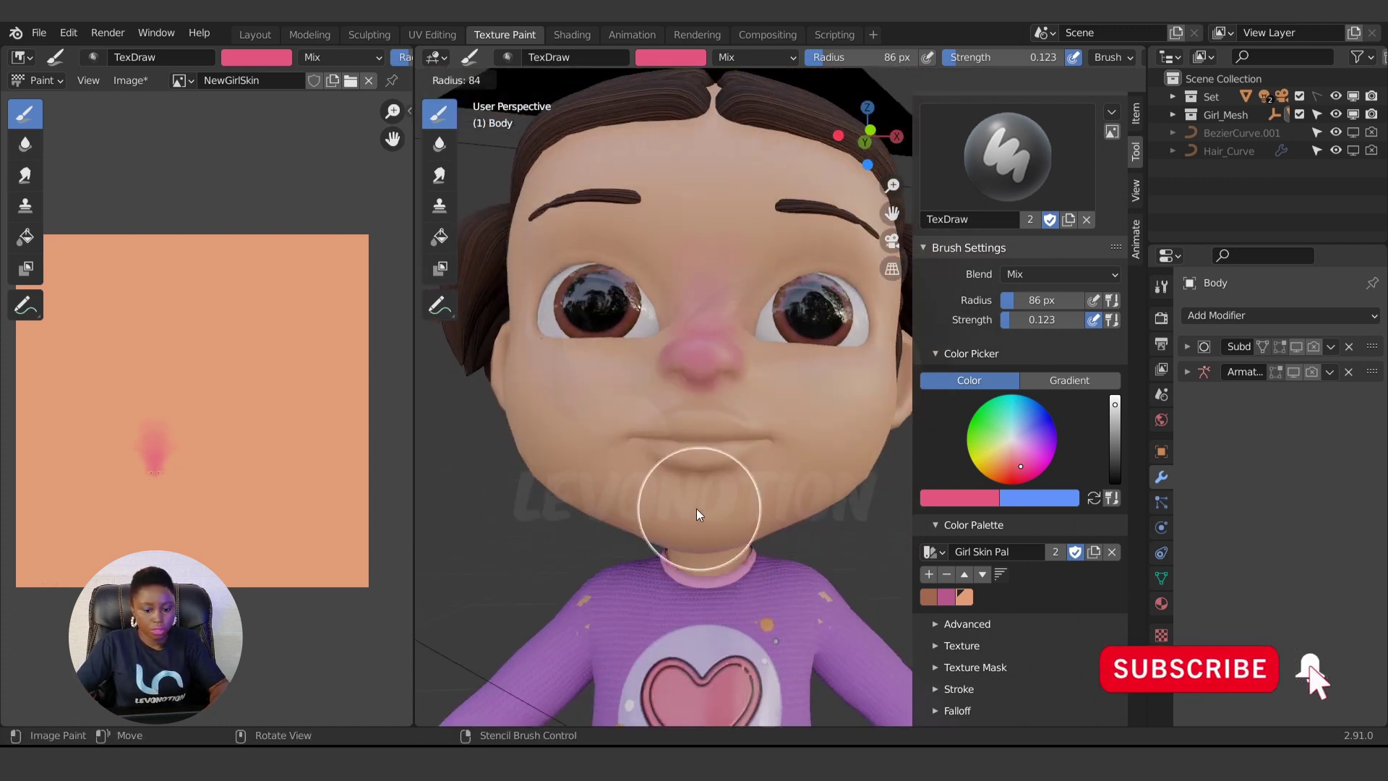
Paint the lips with a redder pink using a 41 px brush radius, raising the brush strength to 0.310.
click(670, 499)
scroll(647, 515, up, 2)
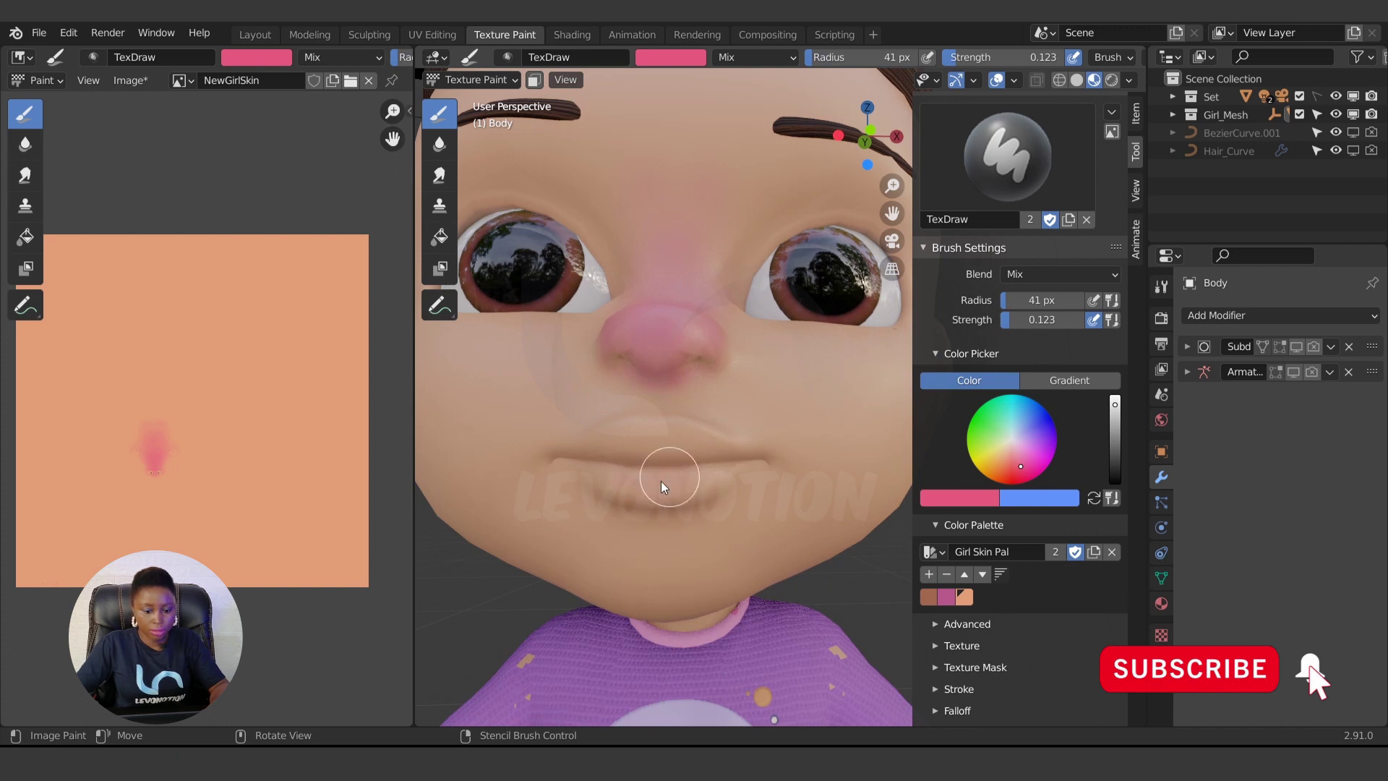
click(1017, 472)
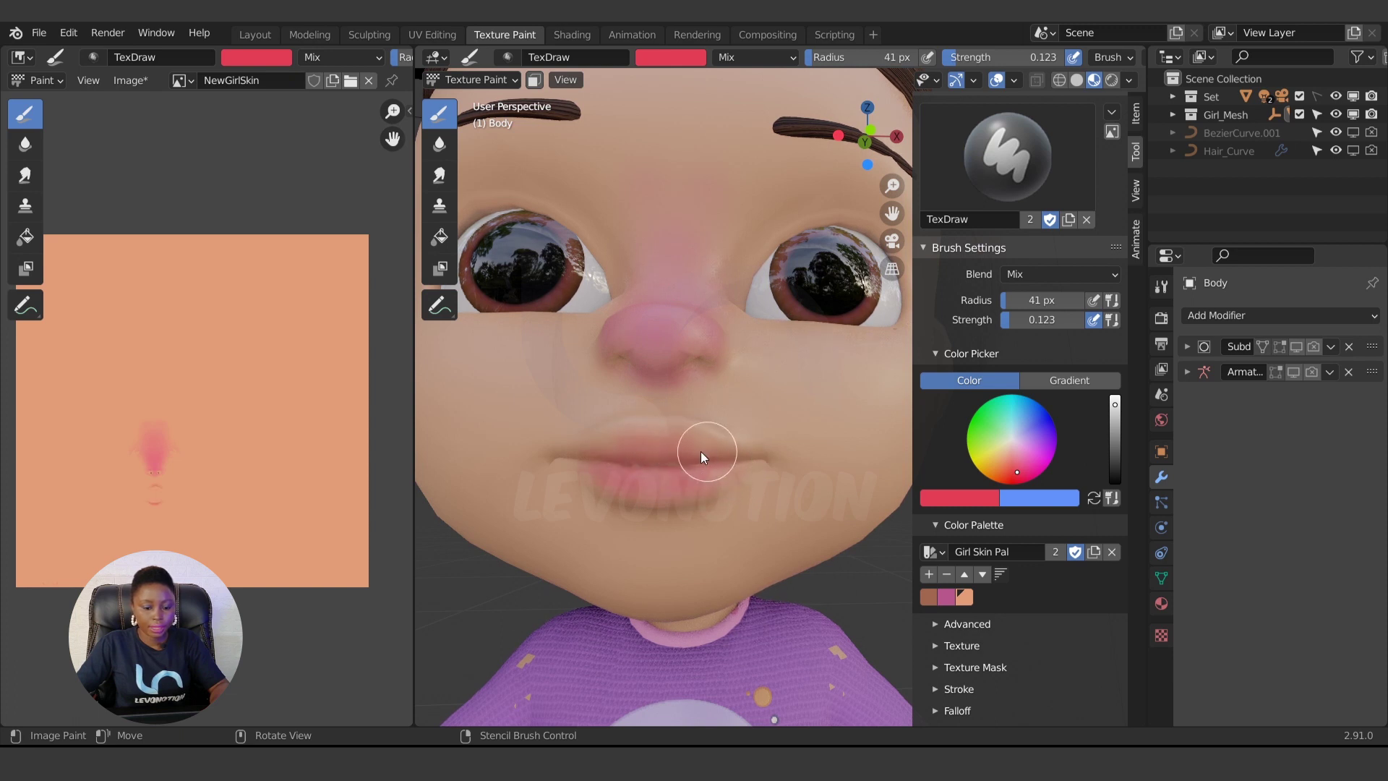
drag(655, 467, 664, 463)
drag(955, 58, 979, 59)
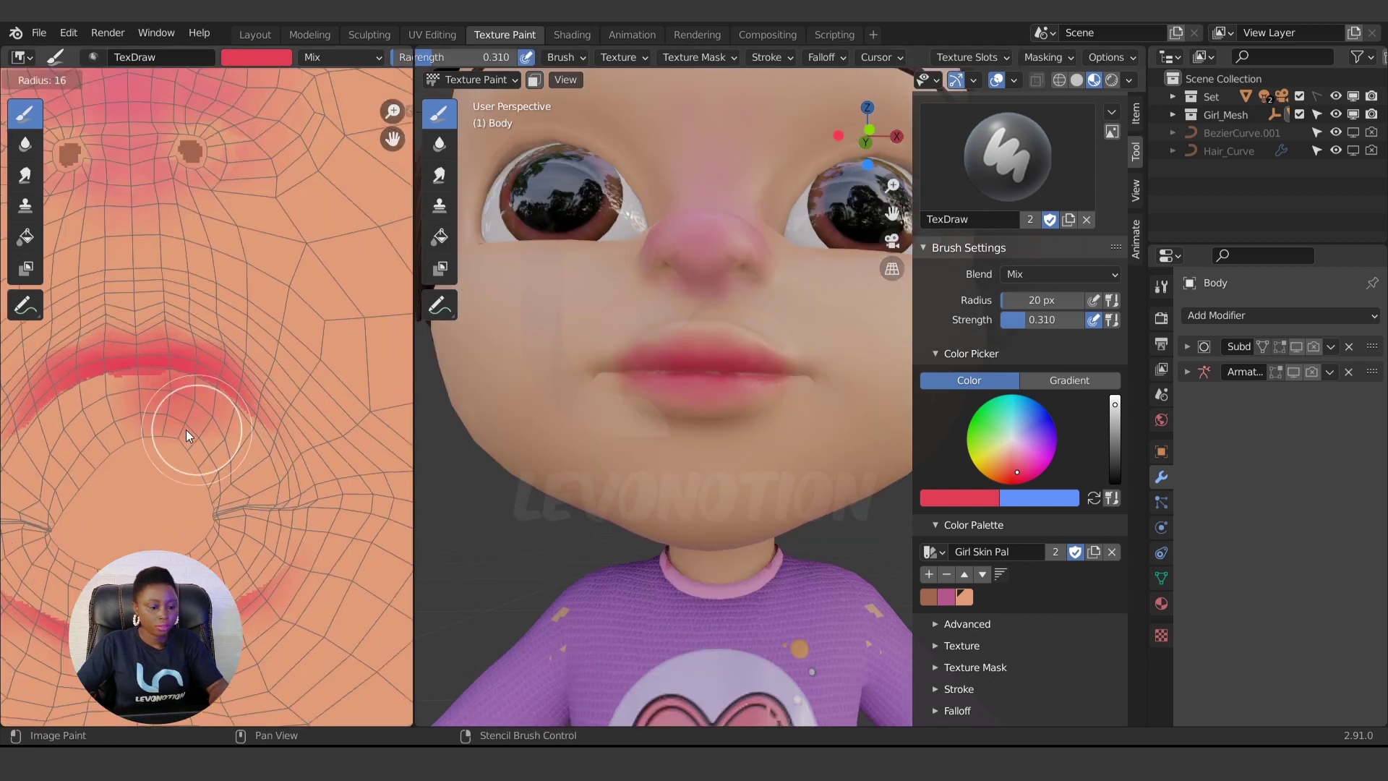
Paint the inner upper lip area solid red in the texture image with a 16 px radius, raising the strength to 1.000.
drag(173, 375, 151, 425)
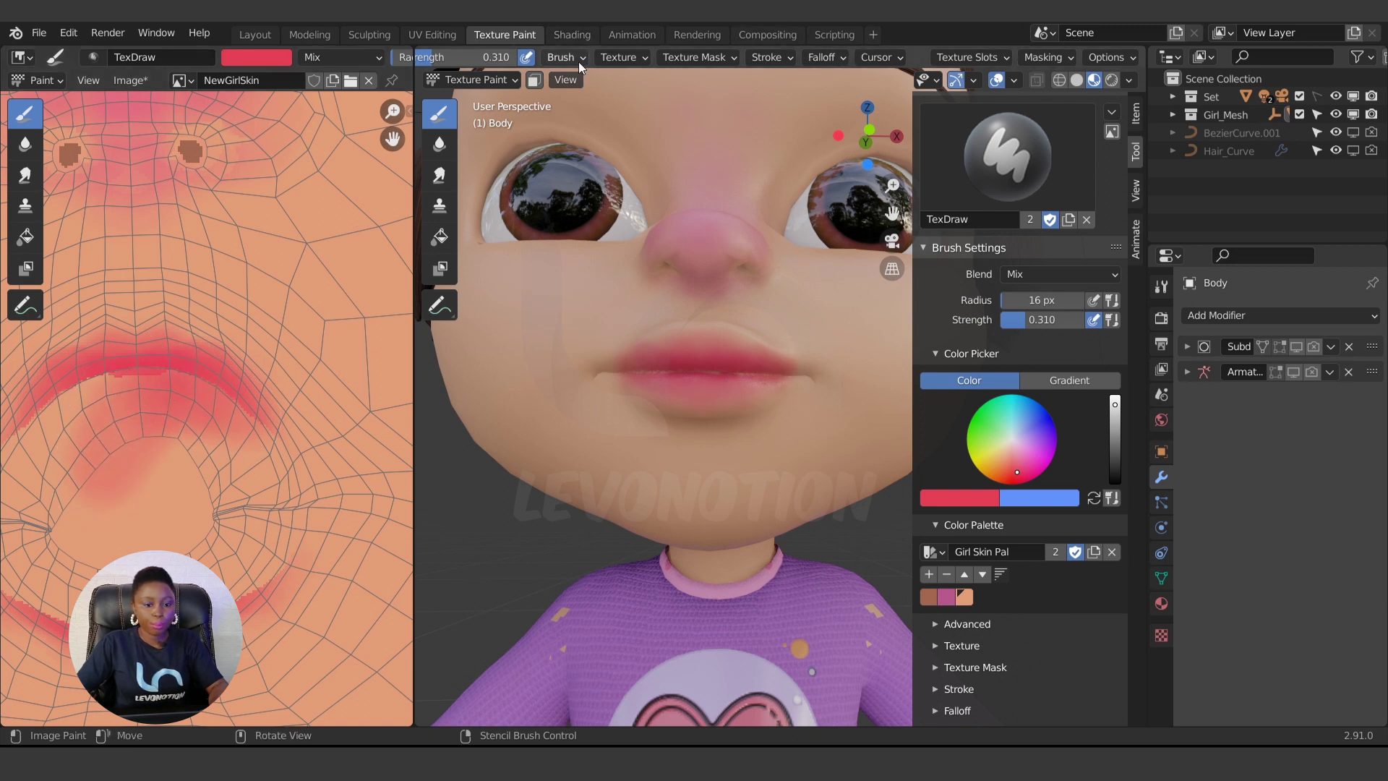
scroll(578, 62, up, 5)
drag(747, 53, 850, 55)
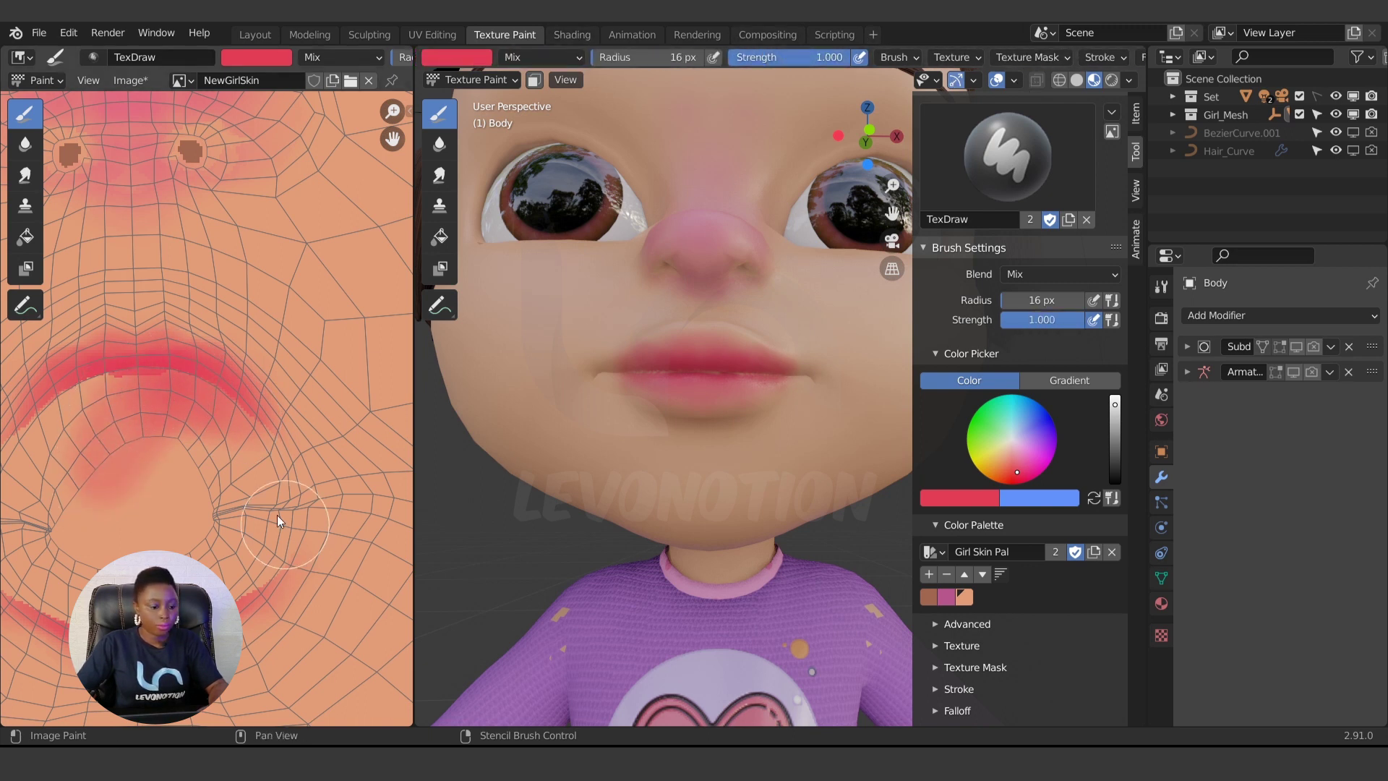
mouse_move(224, 405)
mouse_down()
mouse_move(202, 396)
mouse_move(80, 440)
mouse_move(84, 412)
mouse_up()
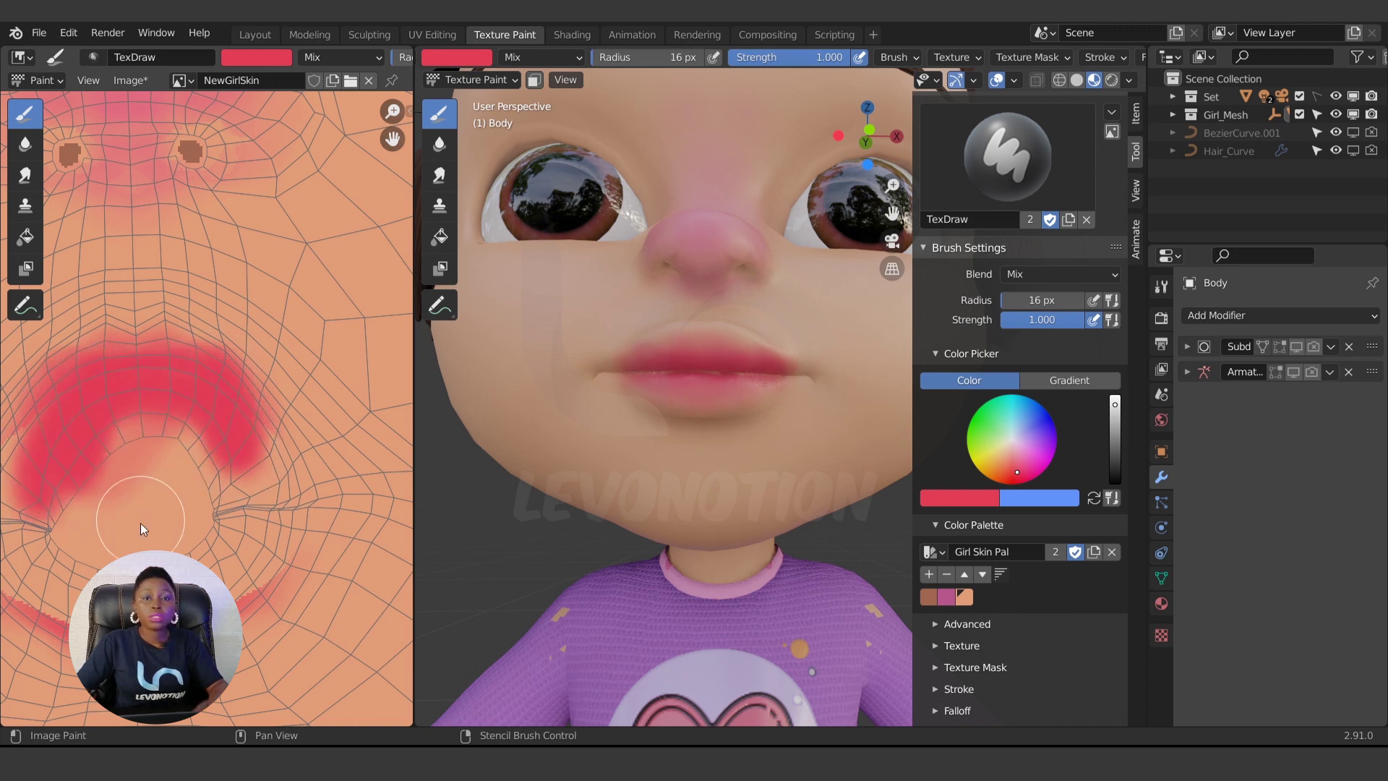
middle_drag(140, 522, 193, 496)
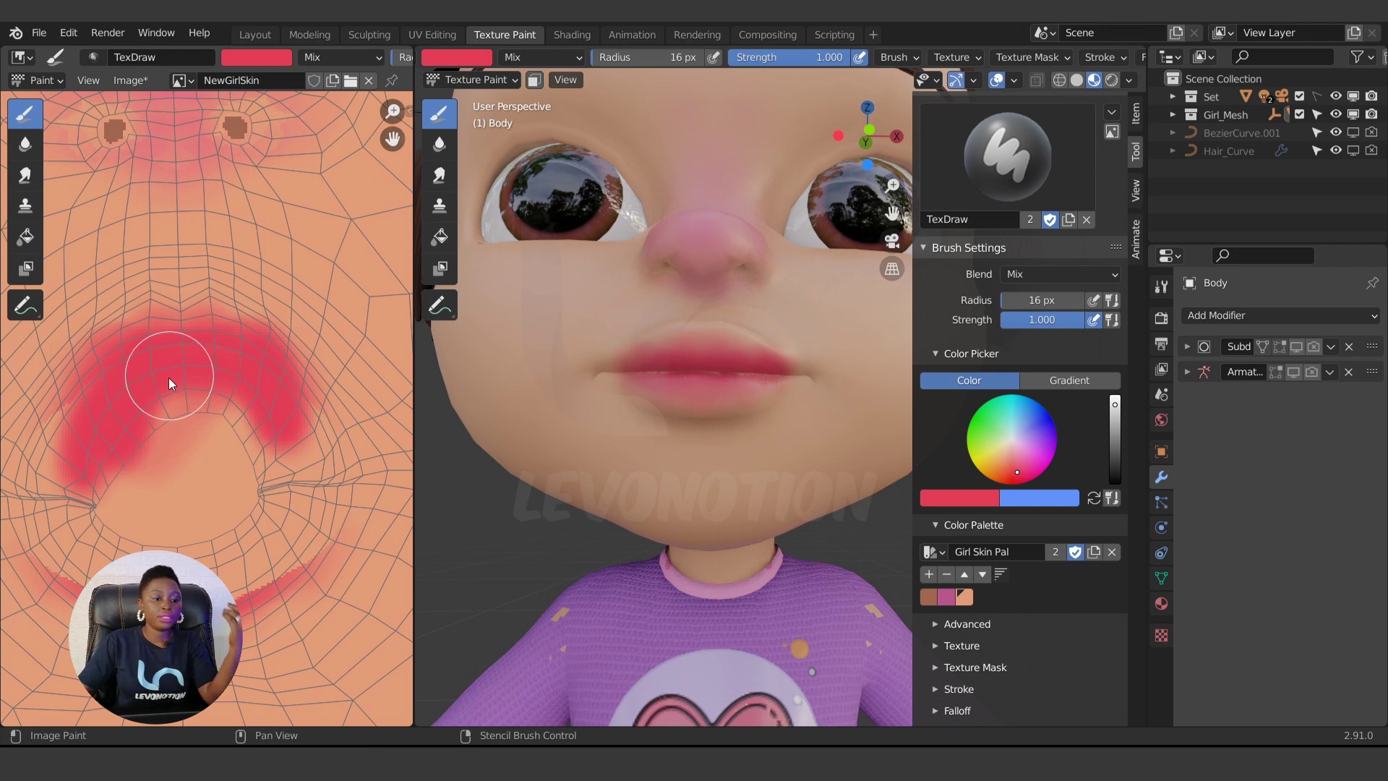
Switch the image editor through View and Mask modes and return it to Paint mode.
click(44, 84)
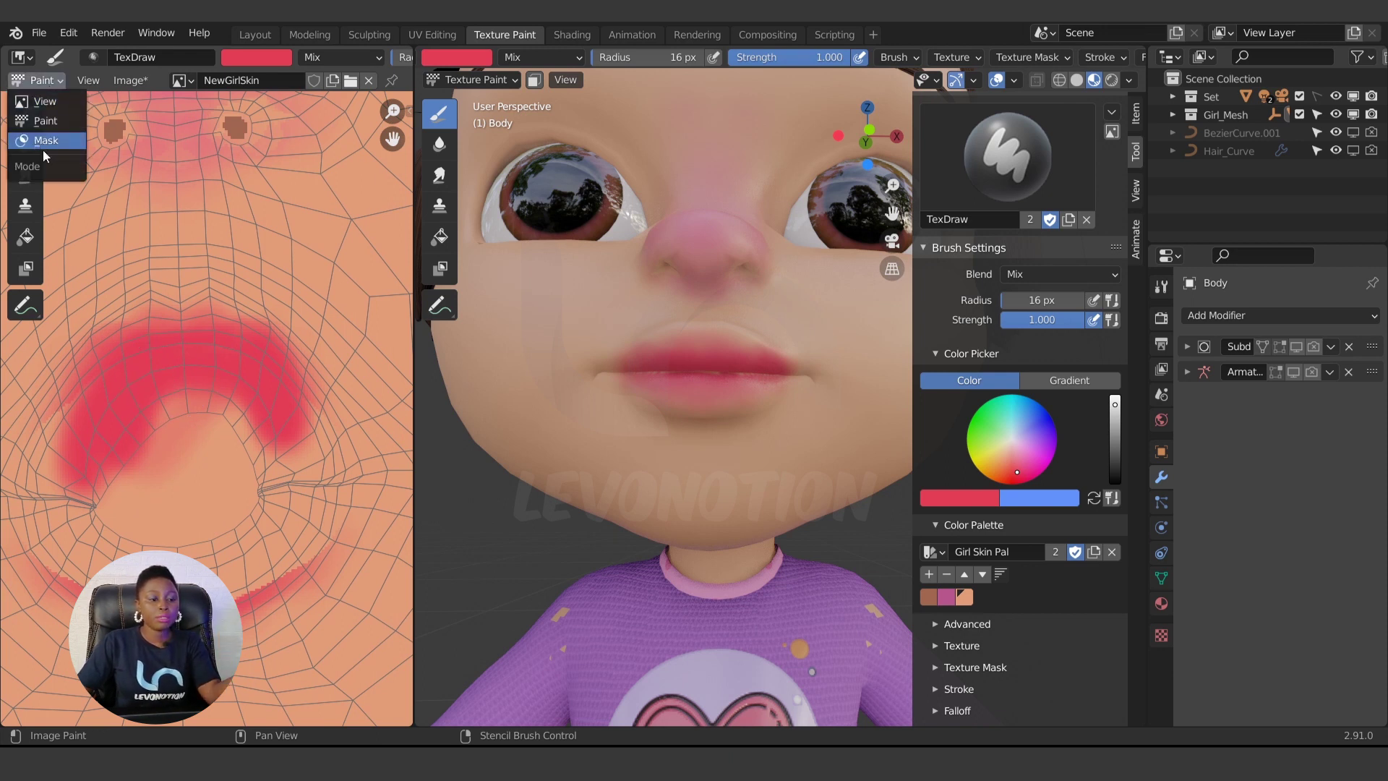
click(45, 102)
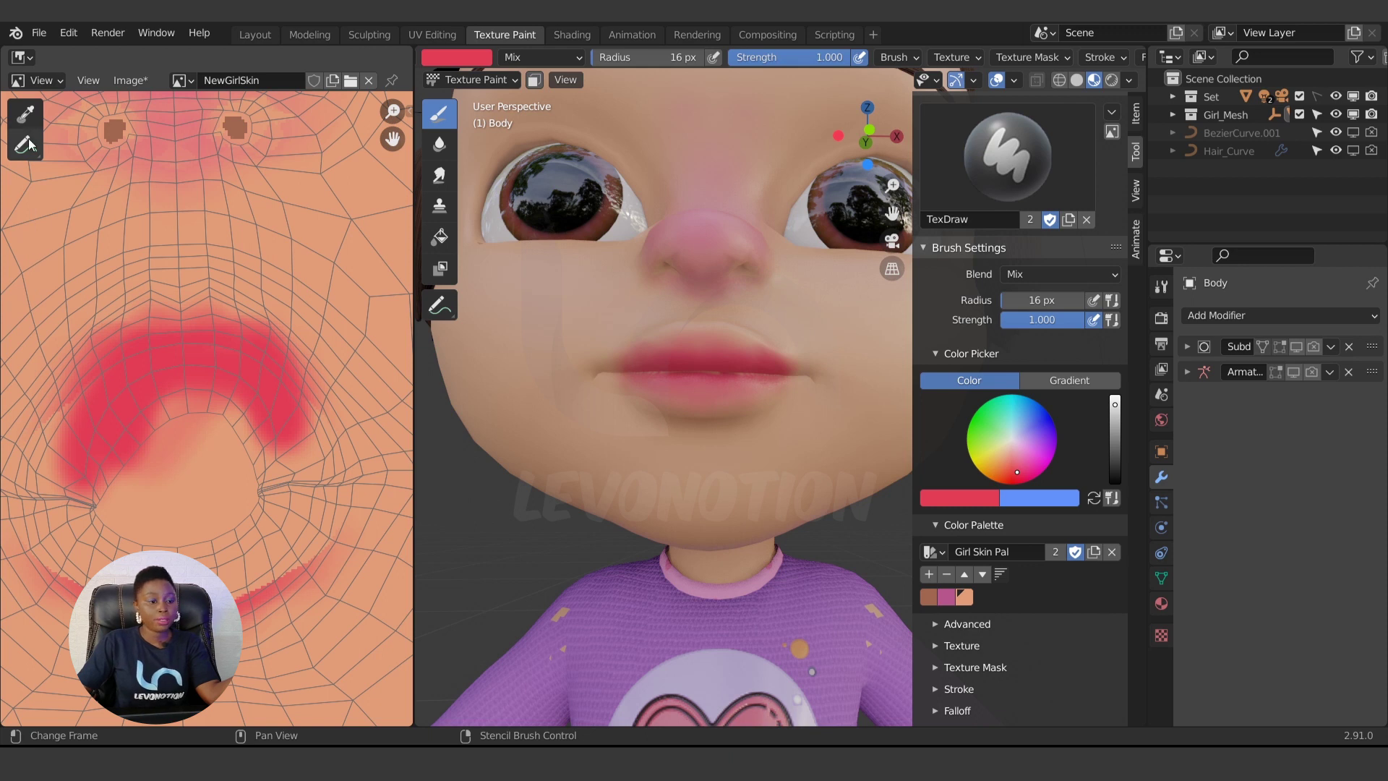
click(39, 78)
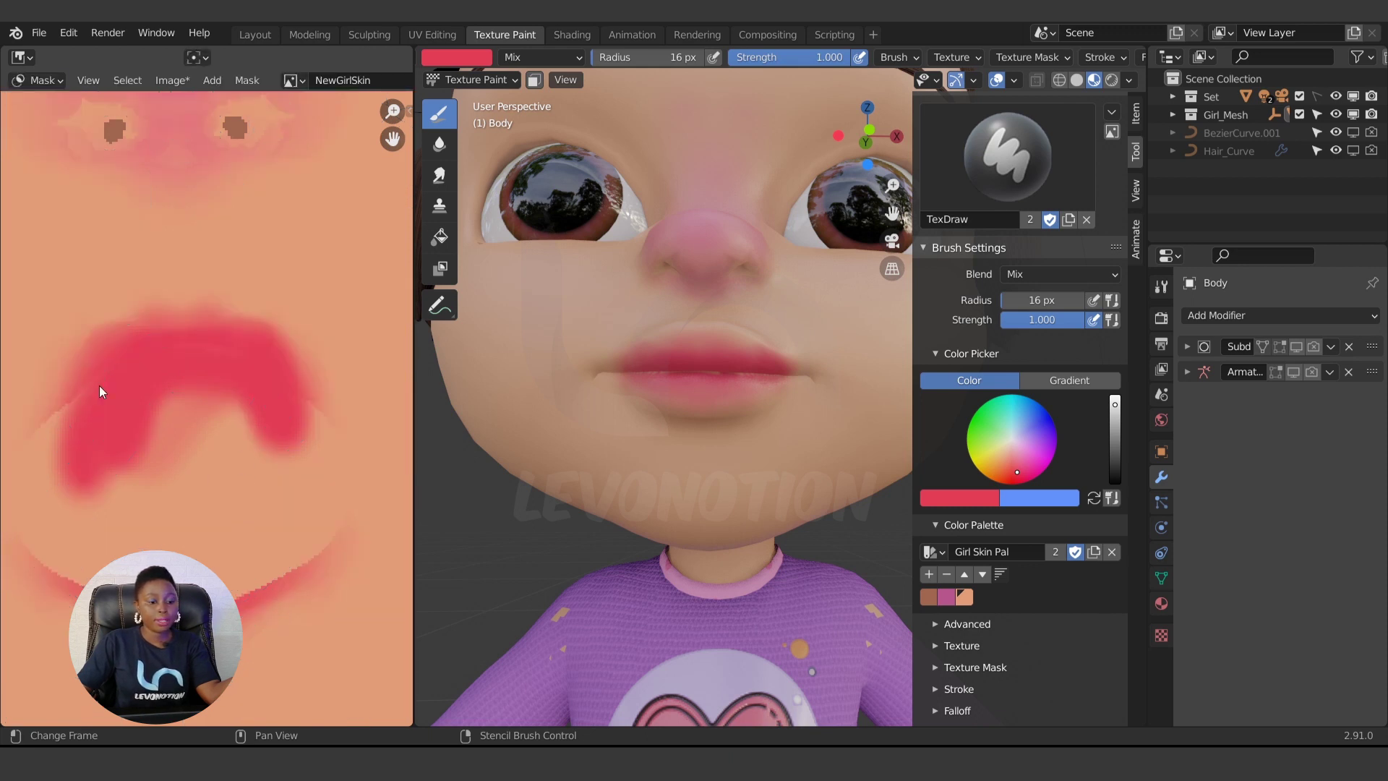
click(40, 82)
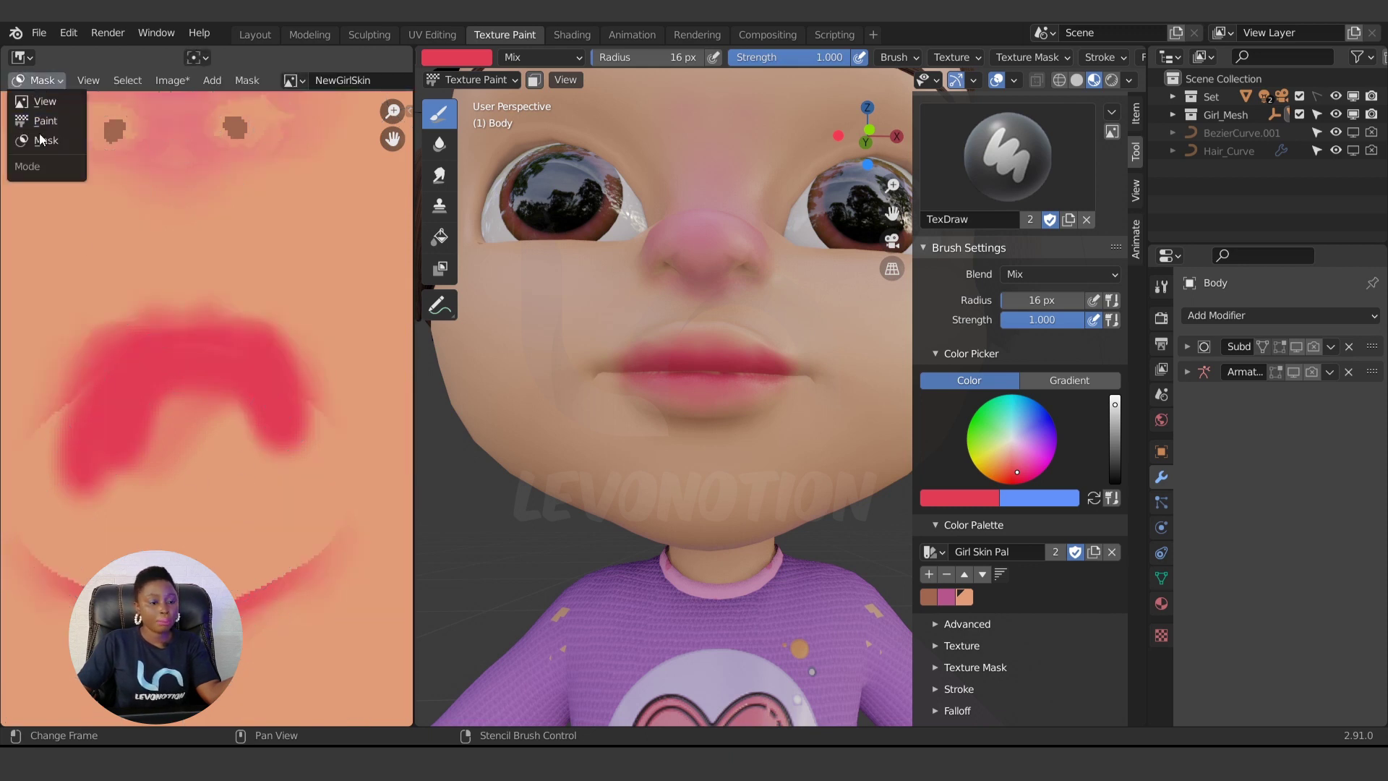
click(39, 139)
click(40, 80)
click(43, 121)
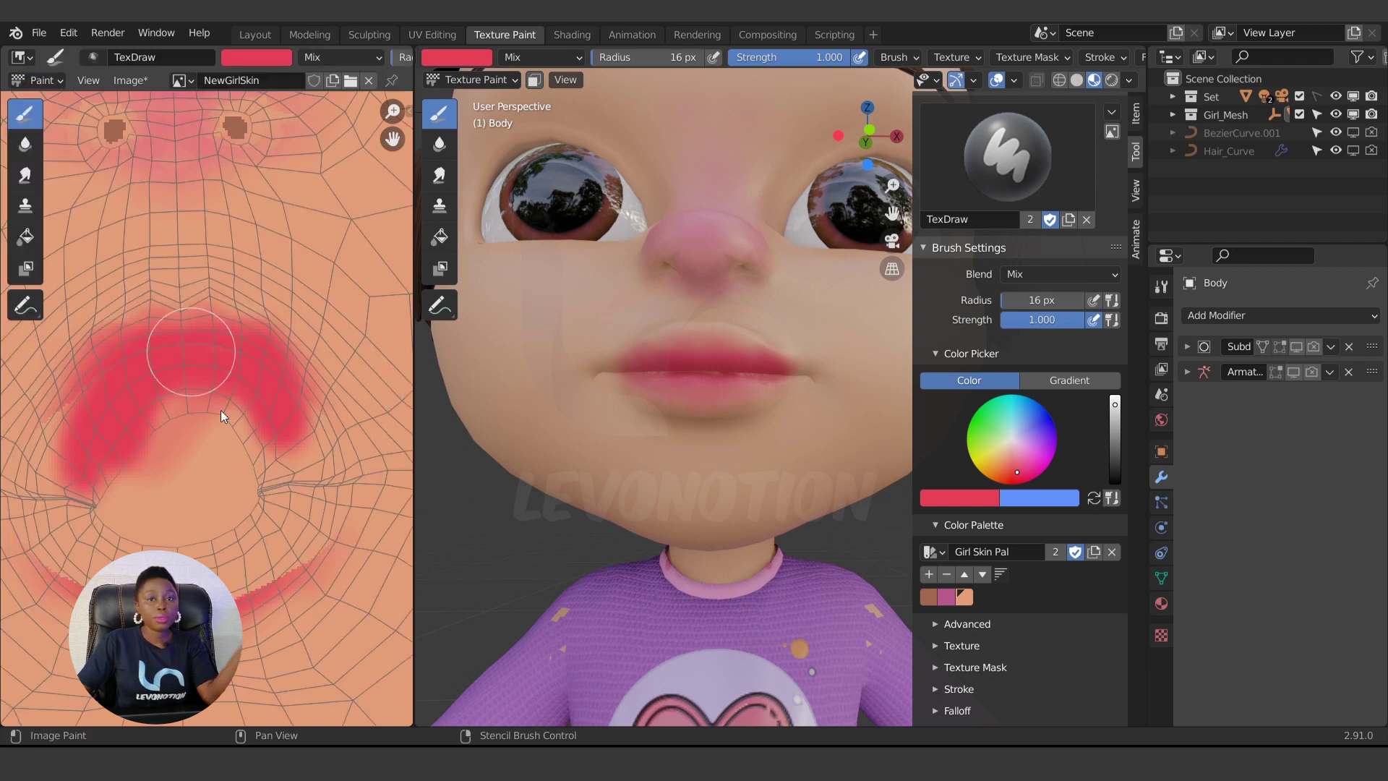
Extend the red over the inner mouth area down to the lower lip in the texture image, reducing the brush radius to 11 px.
mouse_move(250, 456)
mouse_down()
mouse_move(251, 519)
mouse_move(218, 452)
mouse_up()
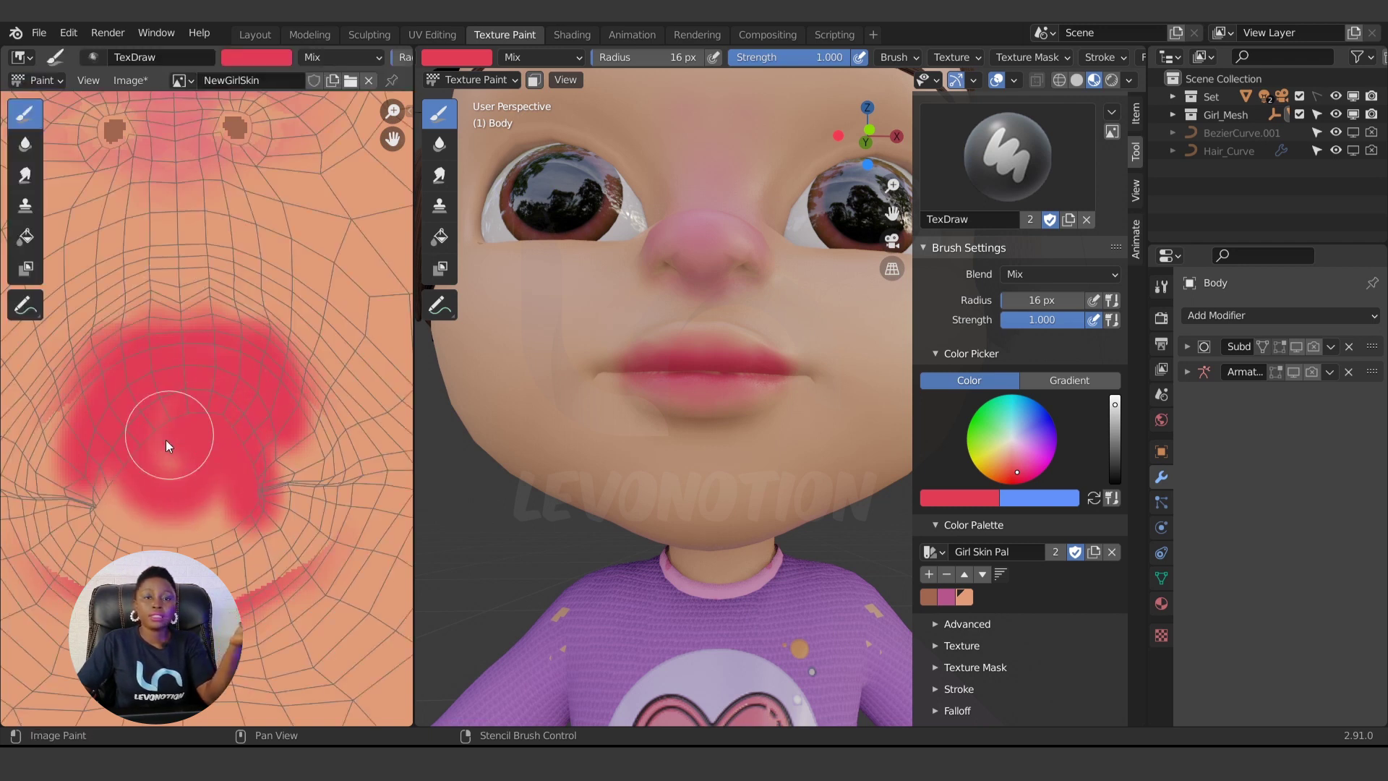
click(20, 58)
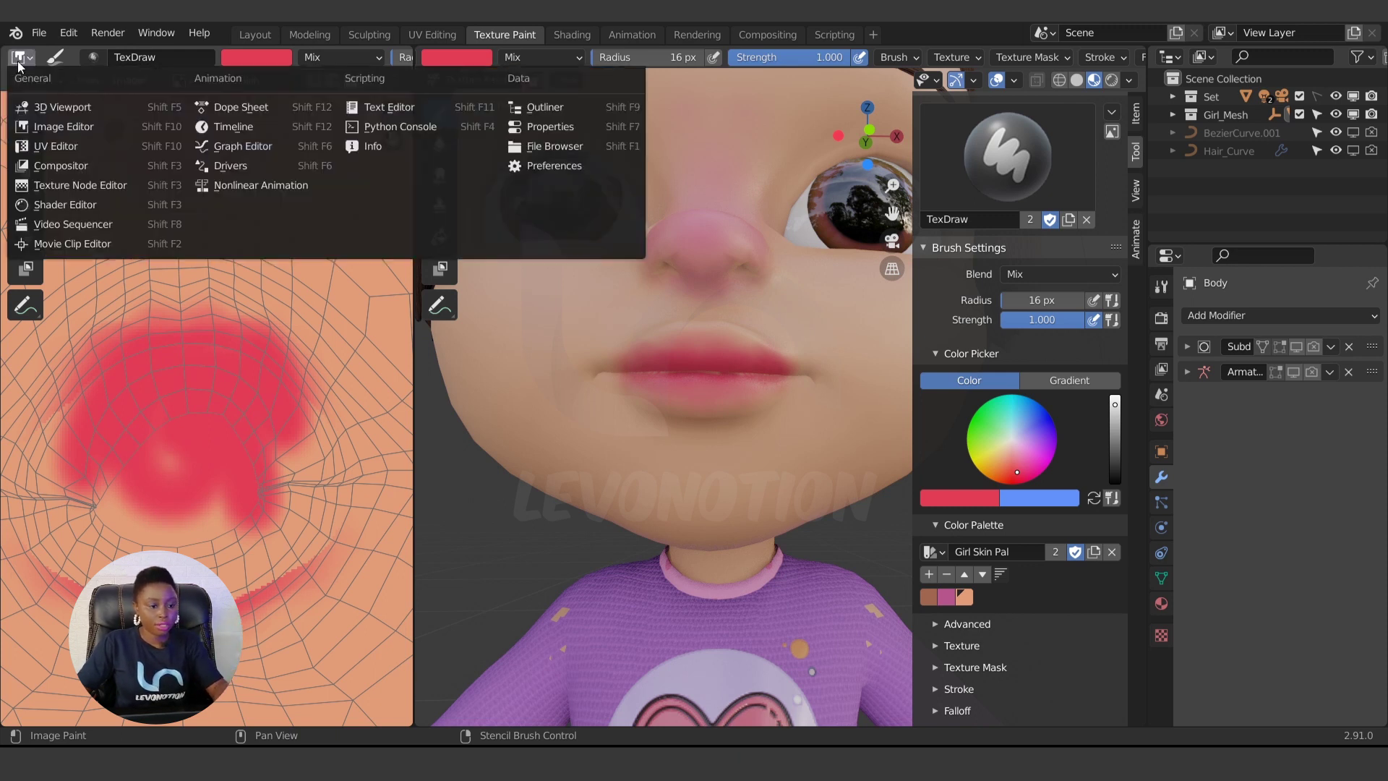
click(22, 58)
click(24, 59)
click(23, 59)
mouse_move(233, 506)
mouse_down()
mouse_move(166, 563)
mouse_move(224, 554)
mouse_up()
key(f)
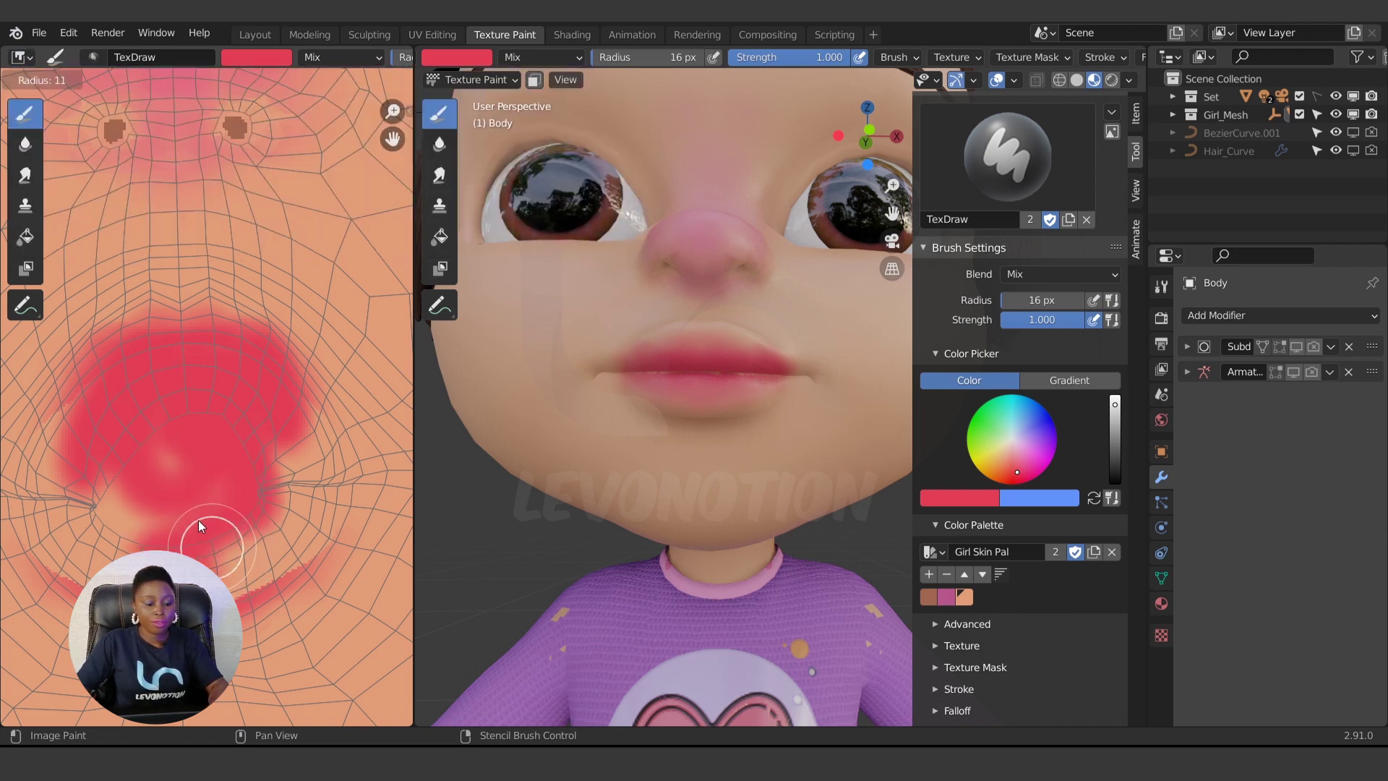
click(198, 519)
Try brush radii of 85 px and 50 px over the lips on the 3D model.
key(f)
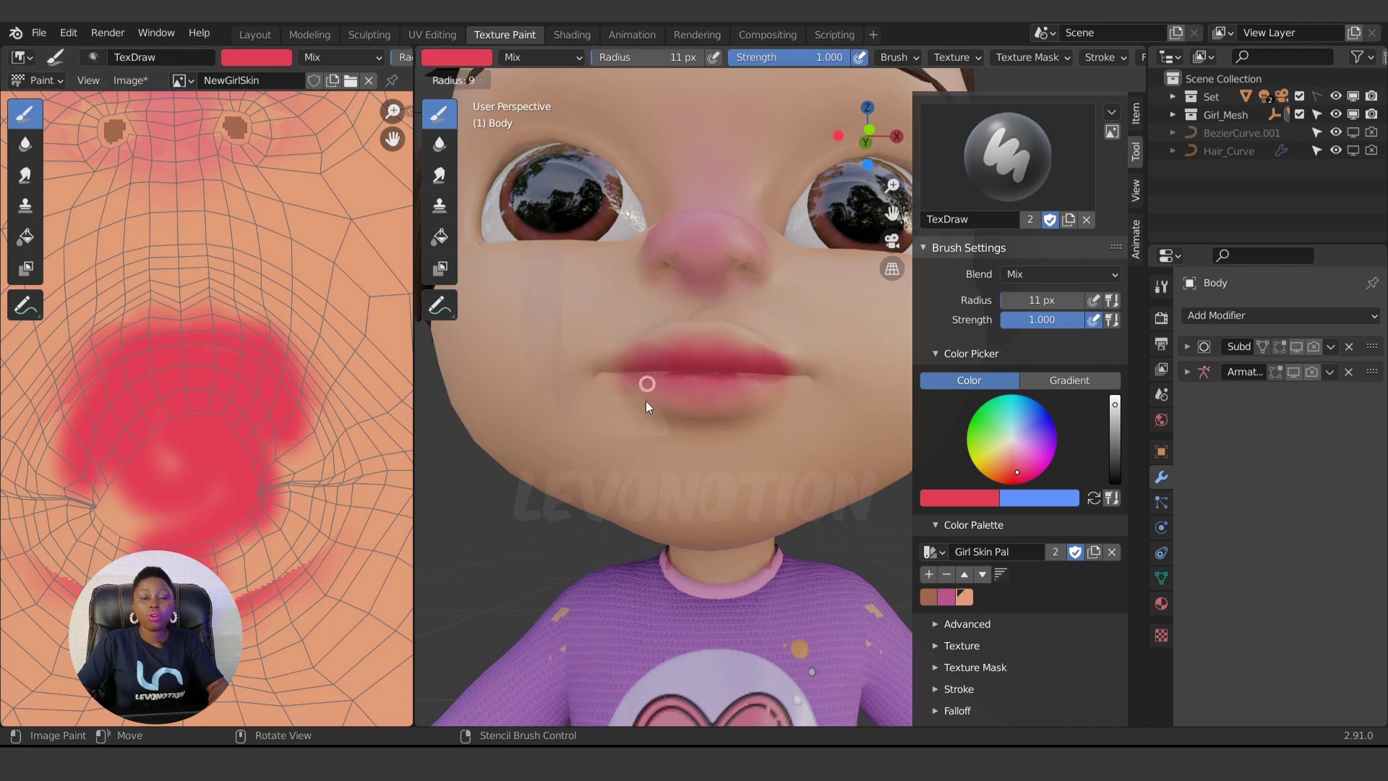
click(709, 386)
key(f)
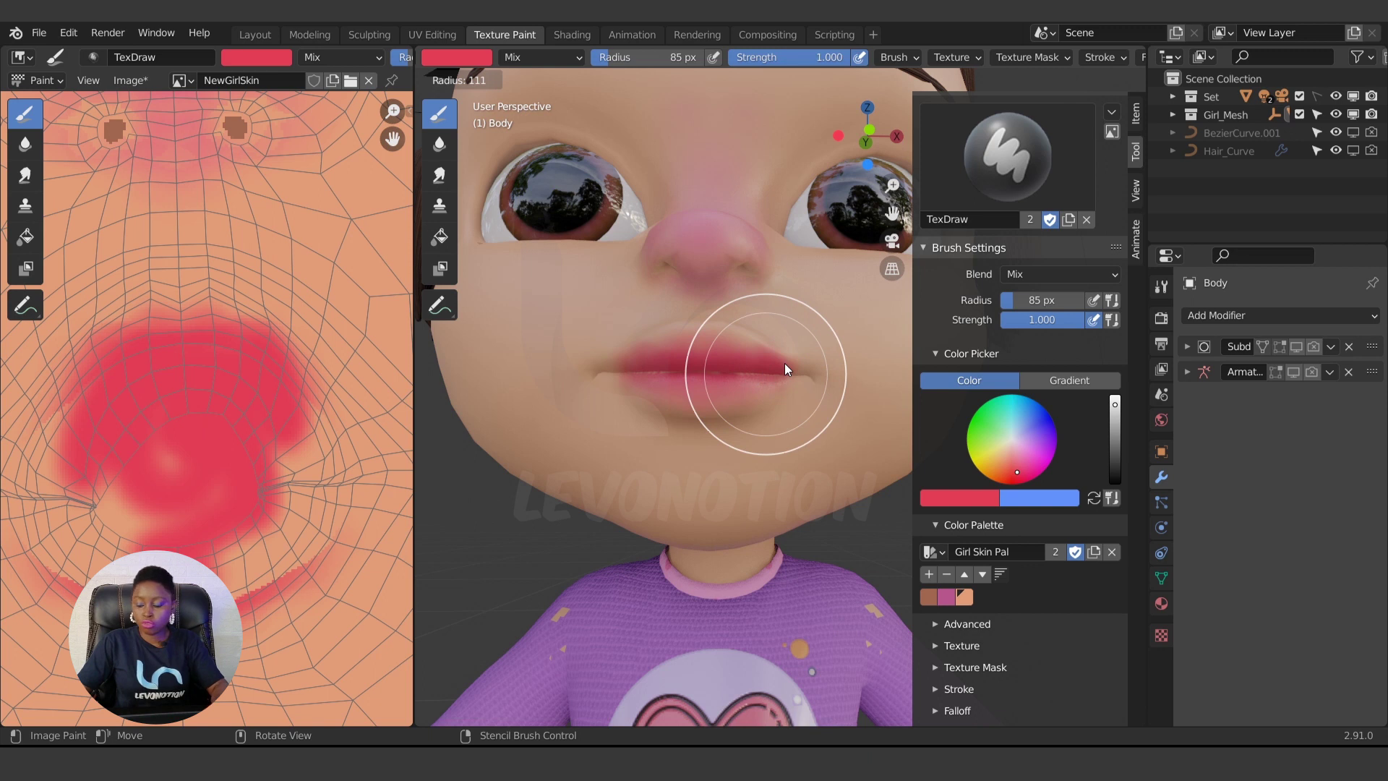
click(740, 367)
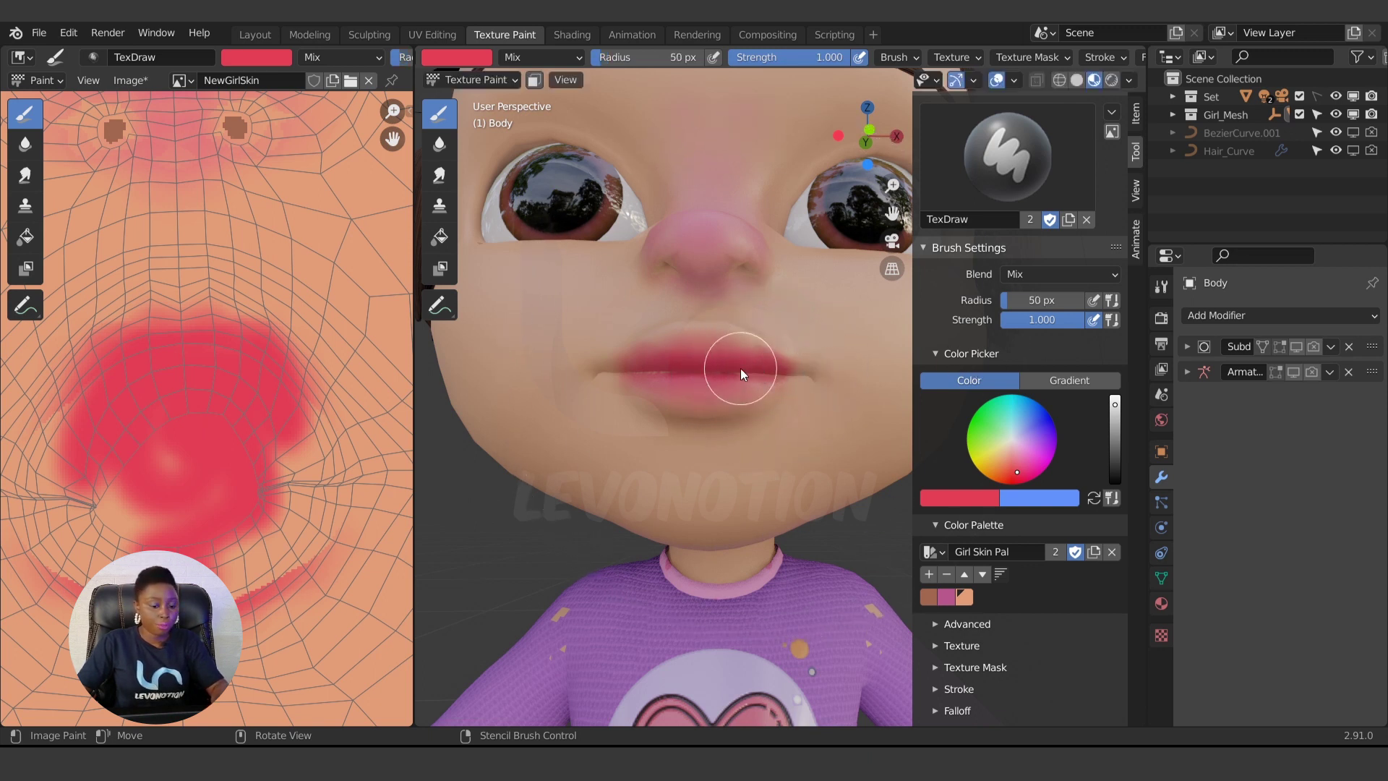
Set the brush radius to 10 px and paint the lower lip red in the texture image.
key(f)
click(127, 549)
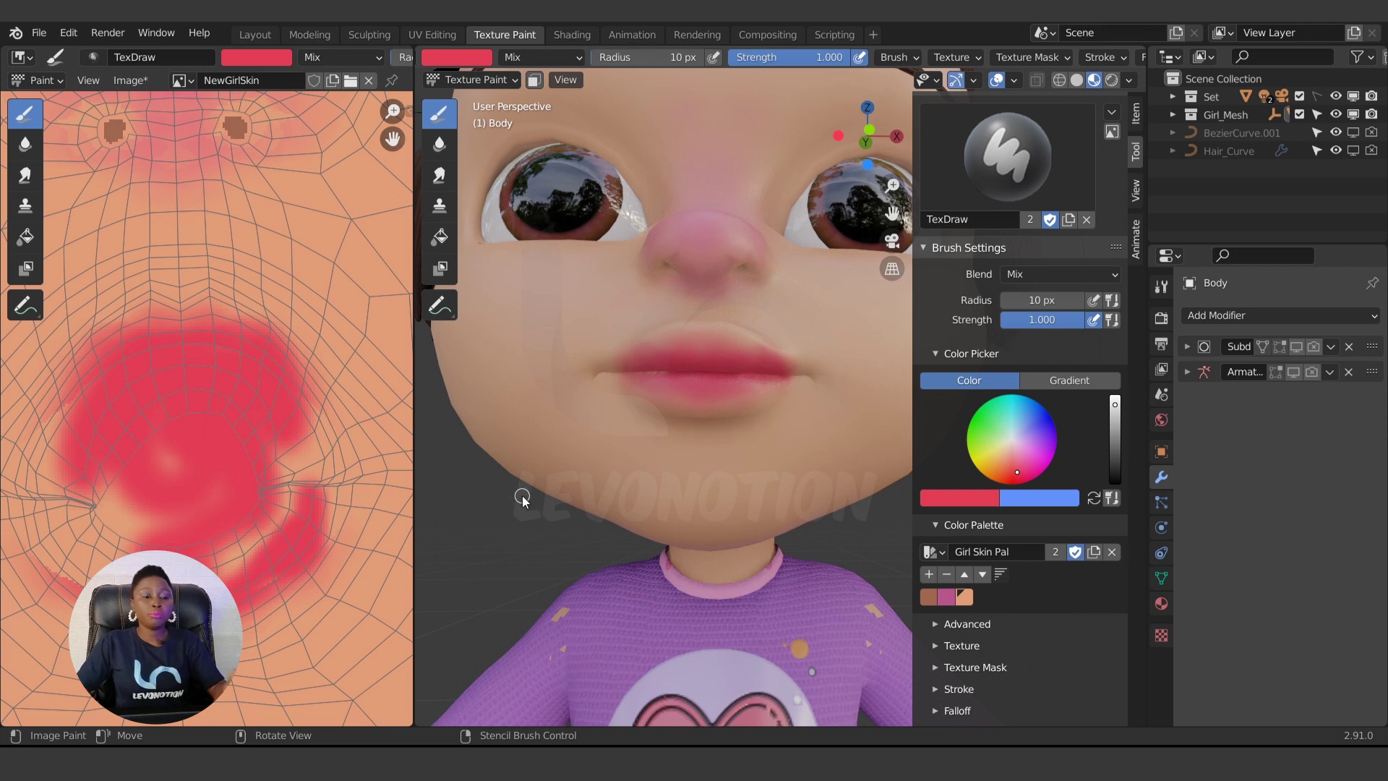
scroll(211, 482, down, 3)
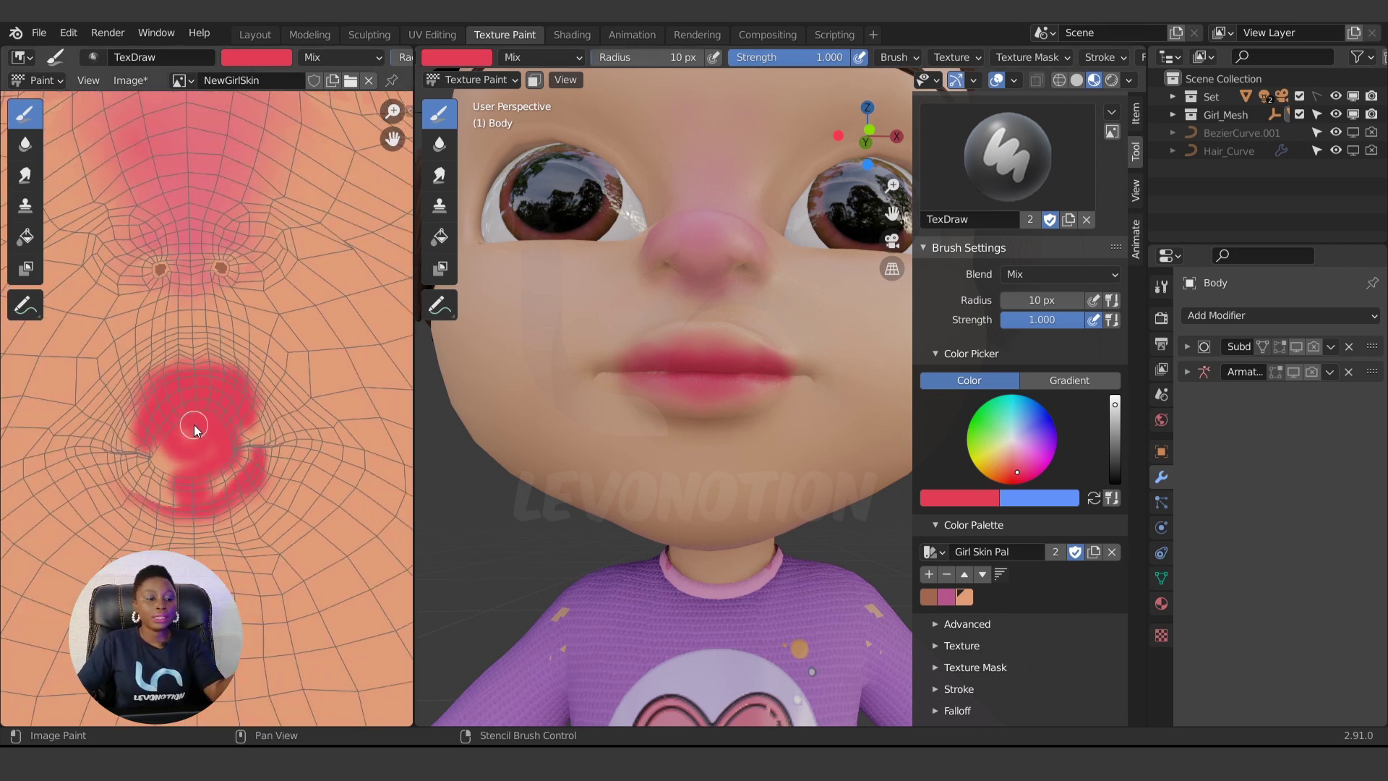
scroll(192, 427, up, 2)
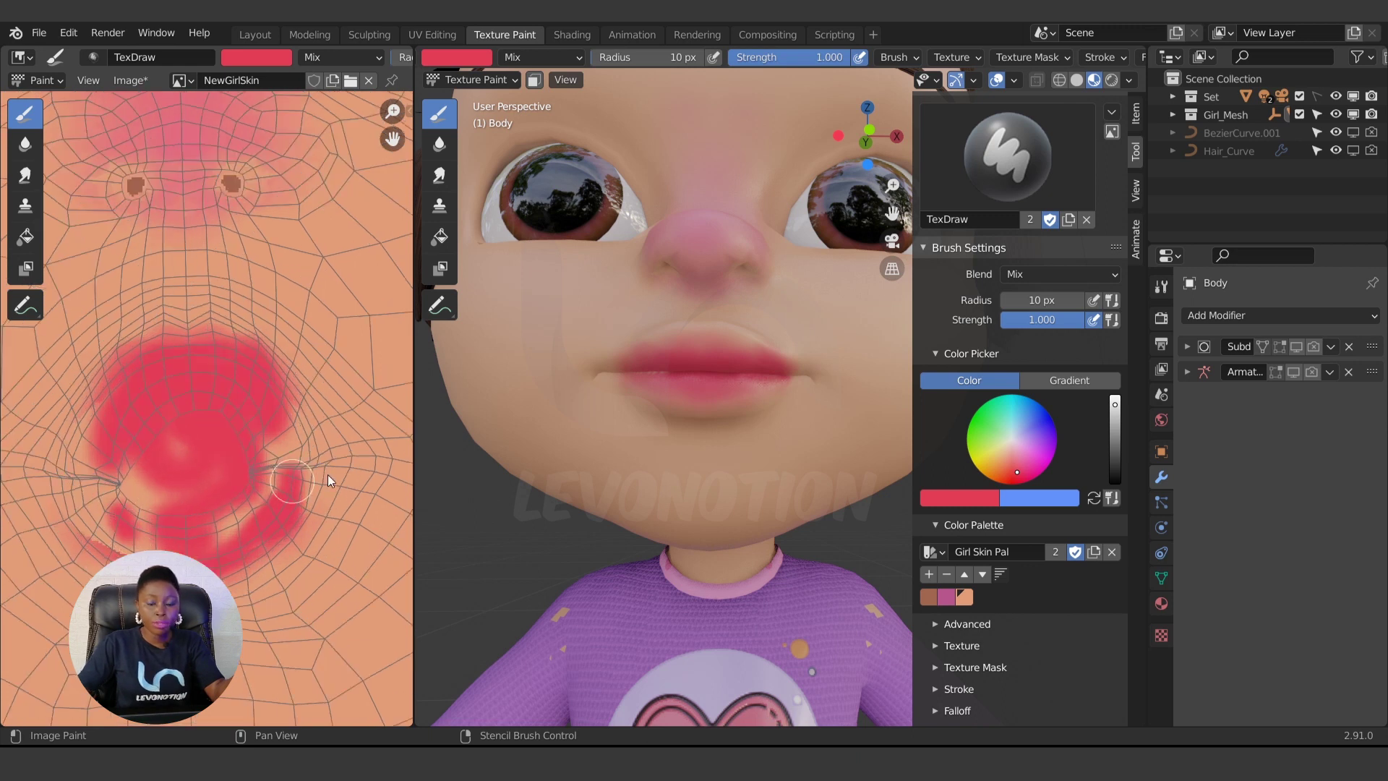
Set the brush radius to 25 px and paint red along the upper edge of the upper lip on the 3D model.
key(f)
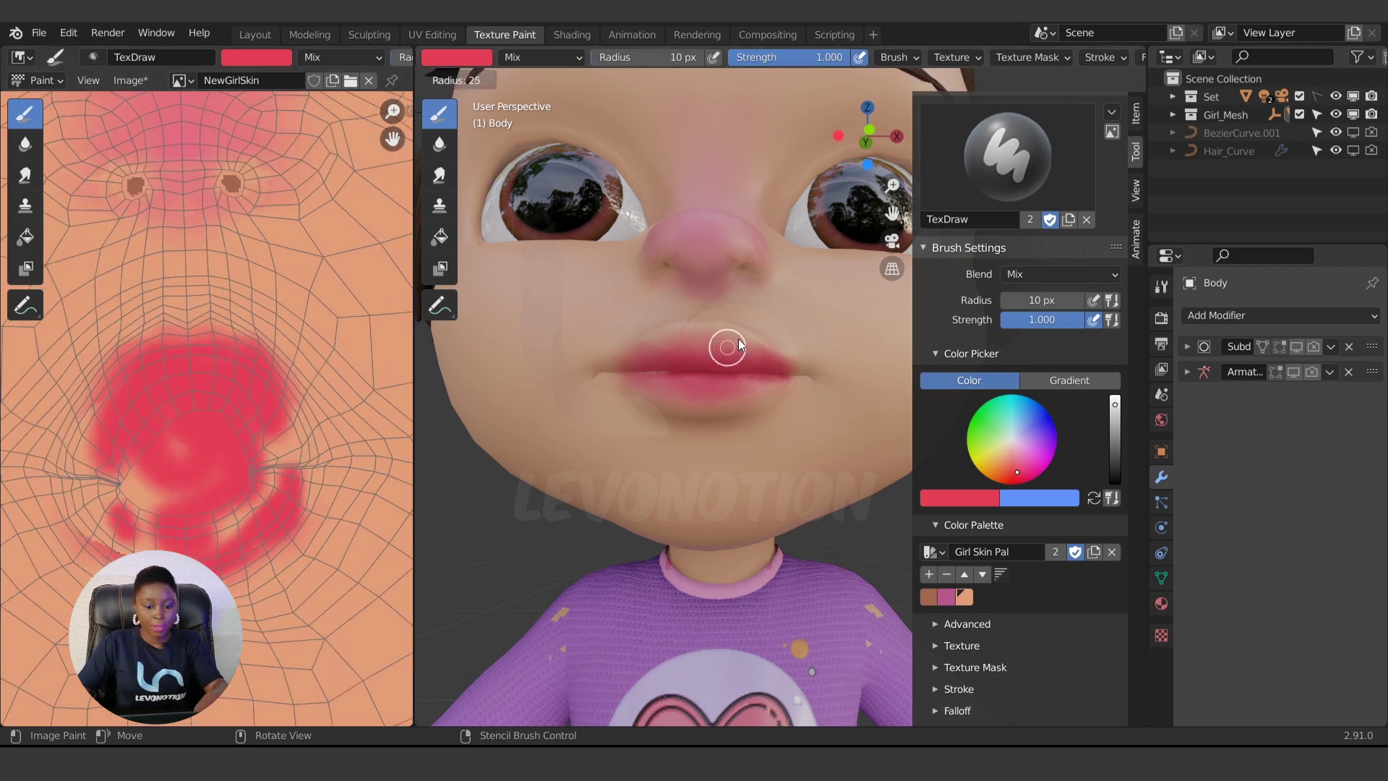
click(737, 339)
drag(734, 345, 739, 345)
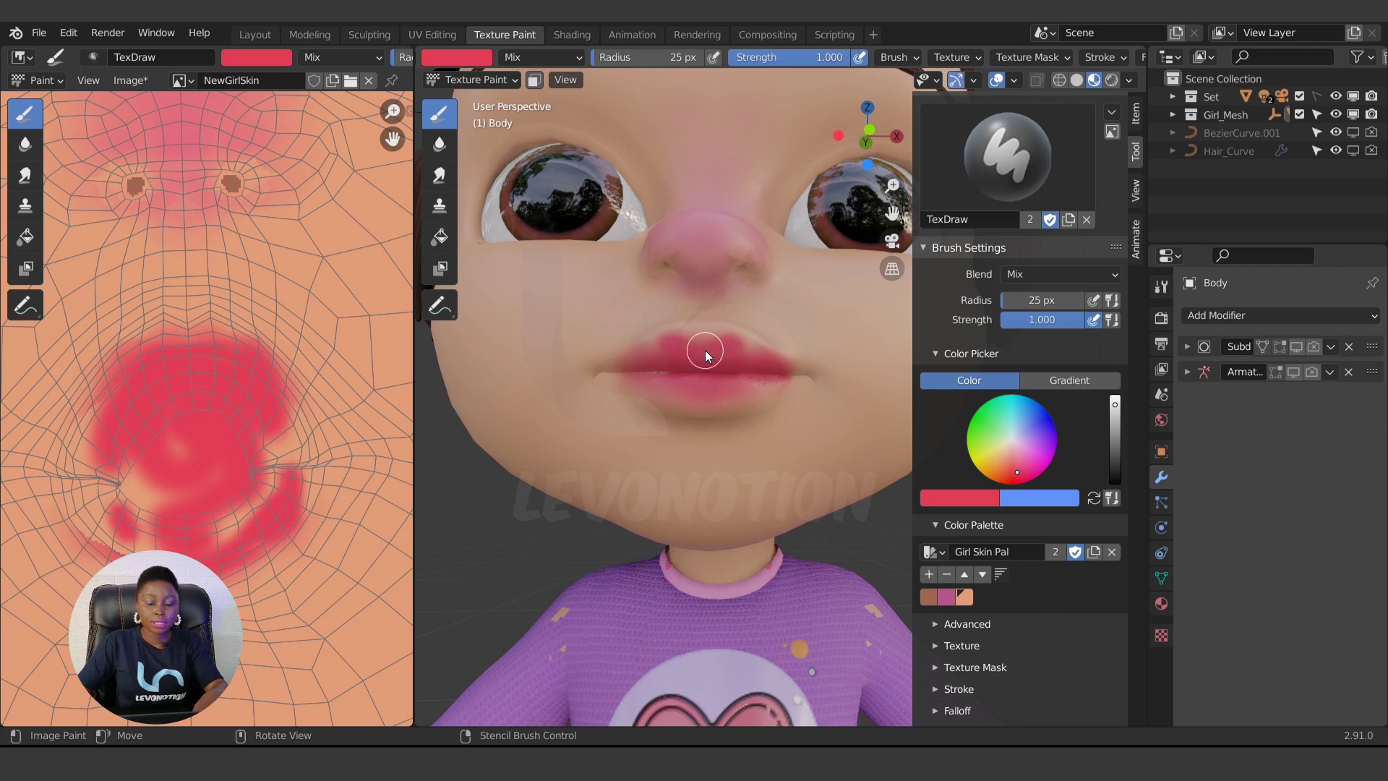
click(705, 350)
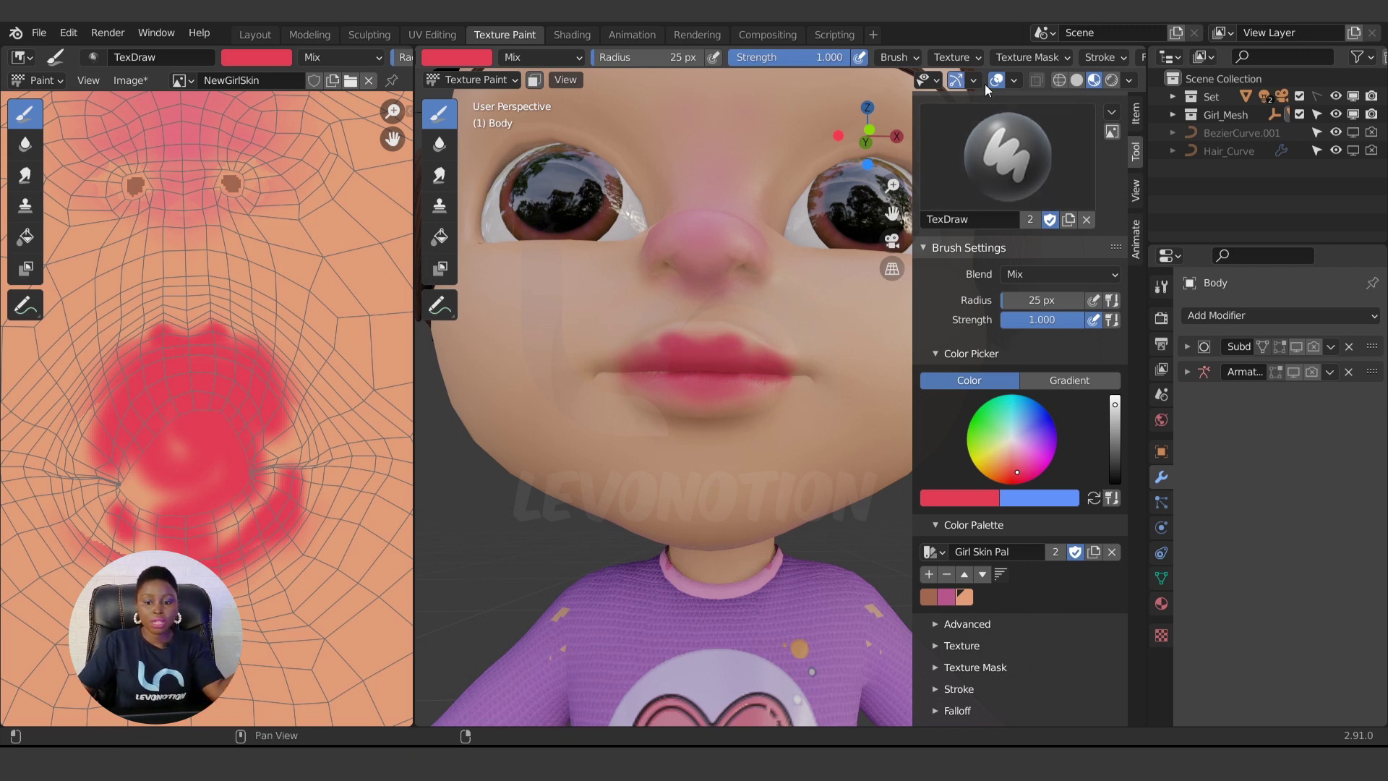
Turn on X mirror symmetry for texture painting.
scroll(993, 56, down, 8)
scroll(975, 710, down, 3)
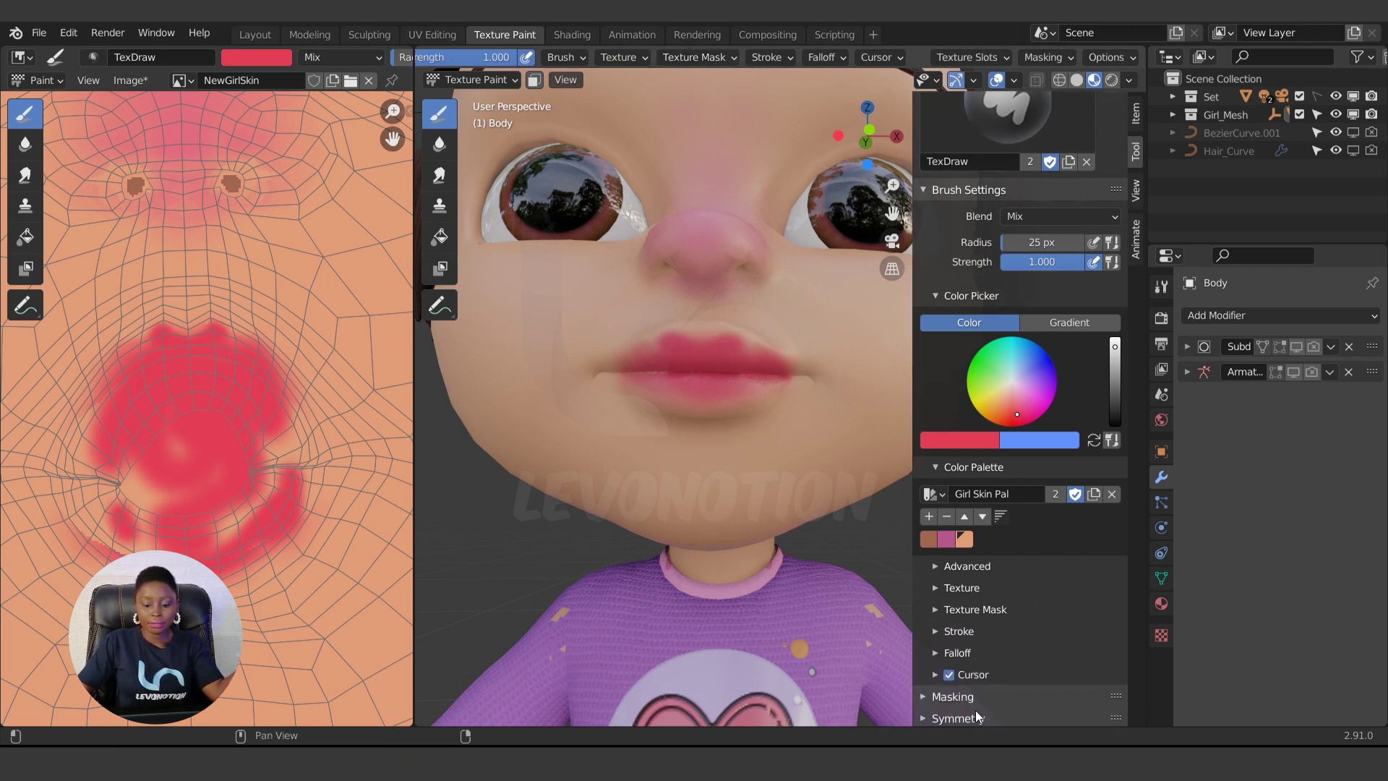
click(960, 676)
scroll(963, 672, down, 1)
click(1039, 668)
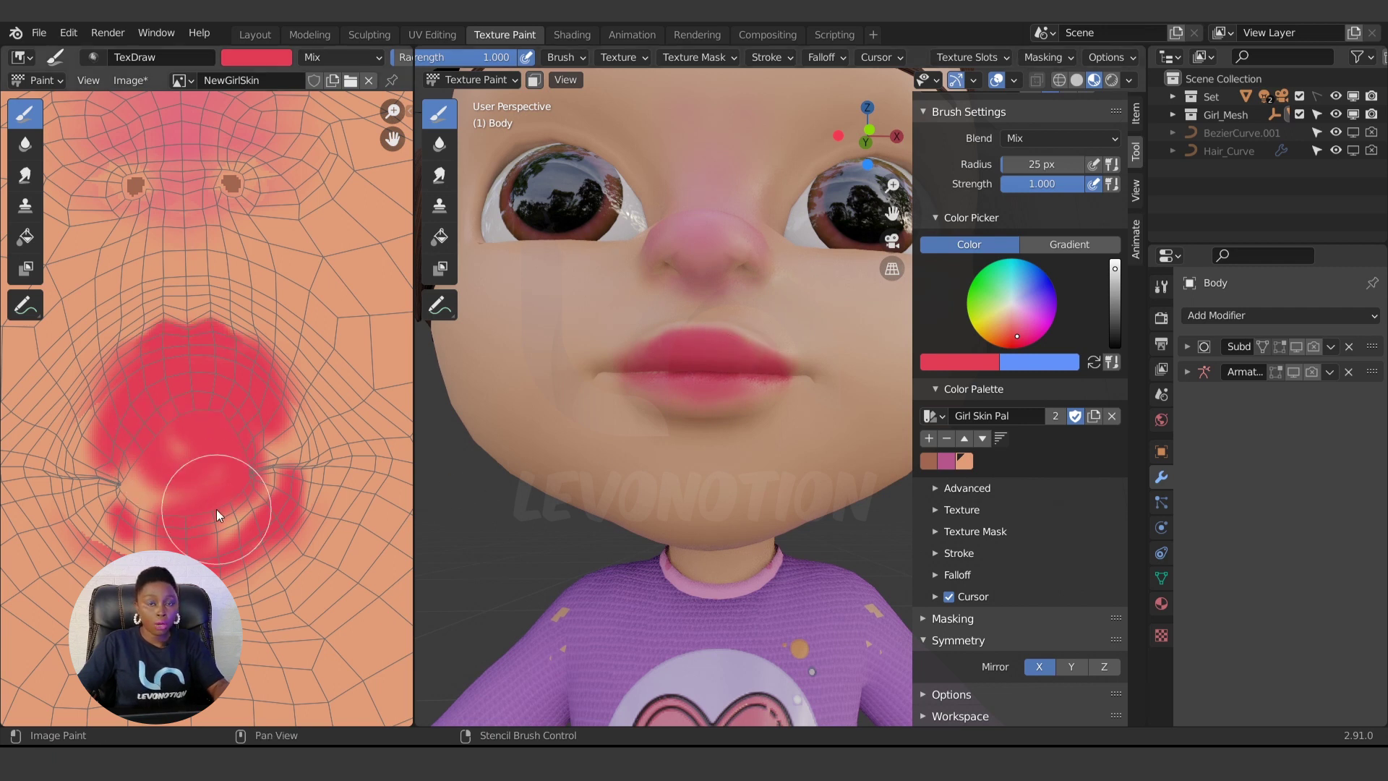
Fill the remaining gaps in the inner mouth and beside the mouth corner with red, reducing the brush radius to 18 px.
mouse_move(232, 465)
mouse_down()
mouse_move(177, 465)
mouse_move(214, 453)
mouse_up()
key(bracketleft)
key(bracketleft)
key(bracketleft)
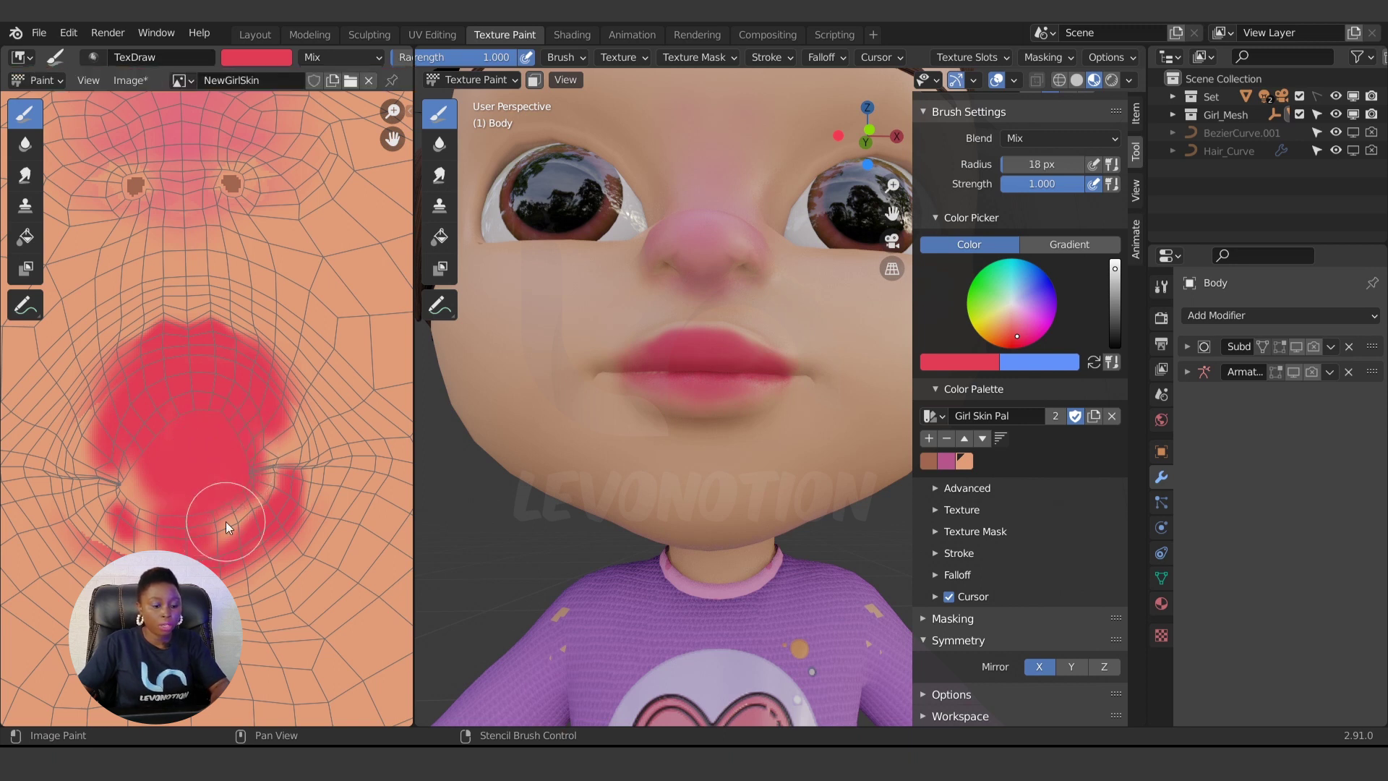
scroll(224, 513, up, 1)
drag(249, 524, 269, 498)
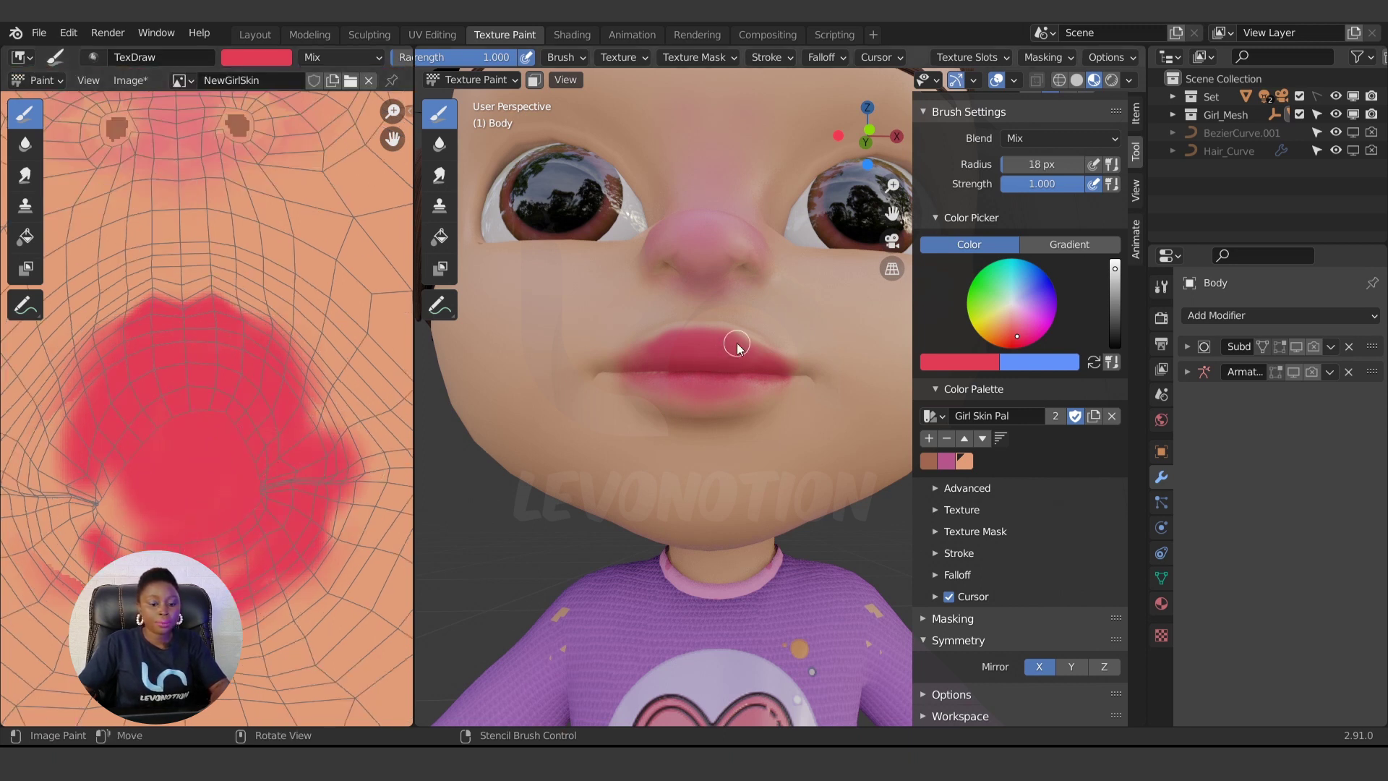
Set the brush radius to 12 px and fill the remaining gaps around the mouth with red in the texture image.
key(bracketleft)
key(bracketleft)
key(bracketleft)
key(bracketleft)
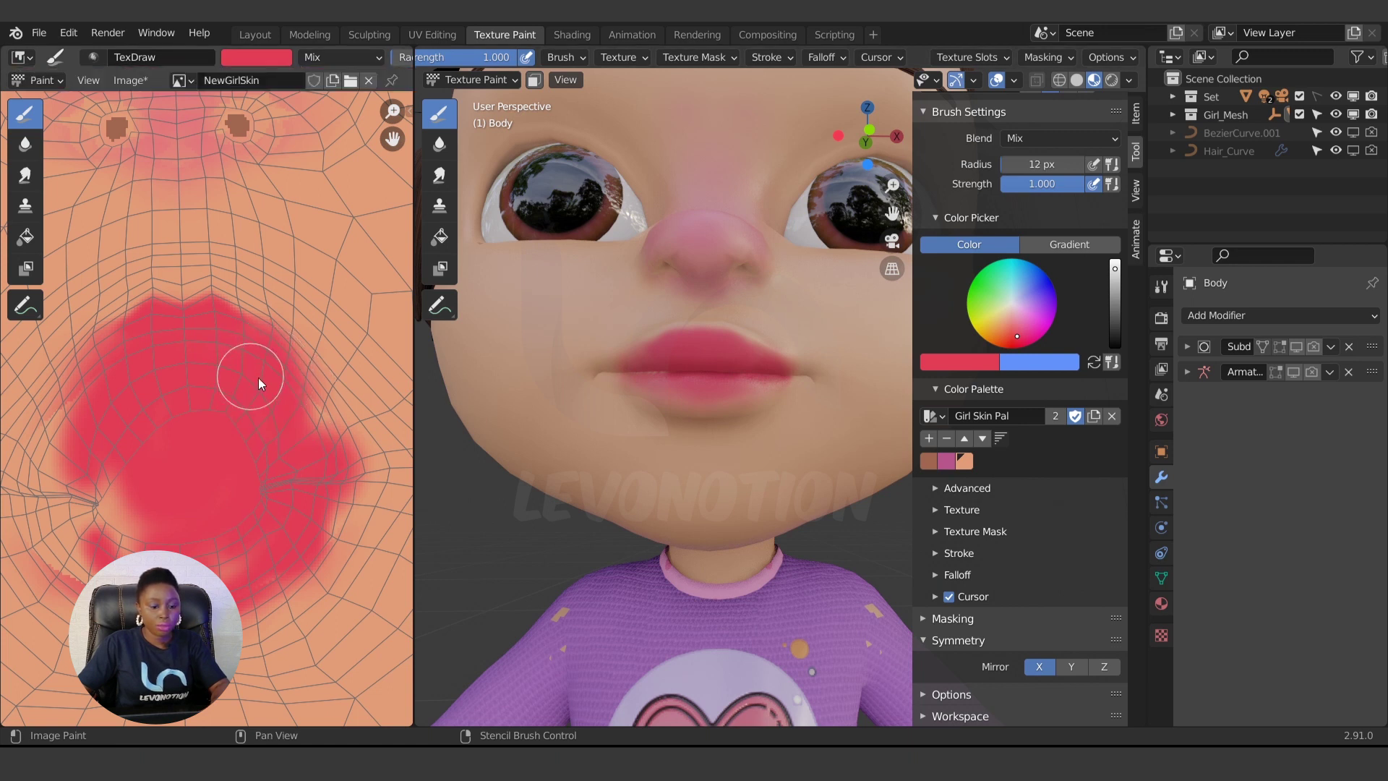
mouse_move(261, 384)
mouse_down()
mouse_move(310, 402)
mouse_move(336, 477)
mouse_up()
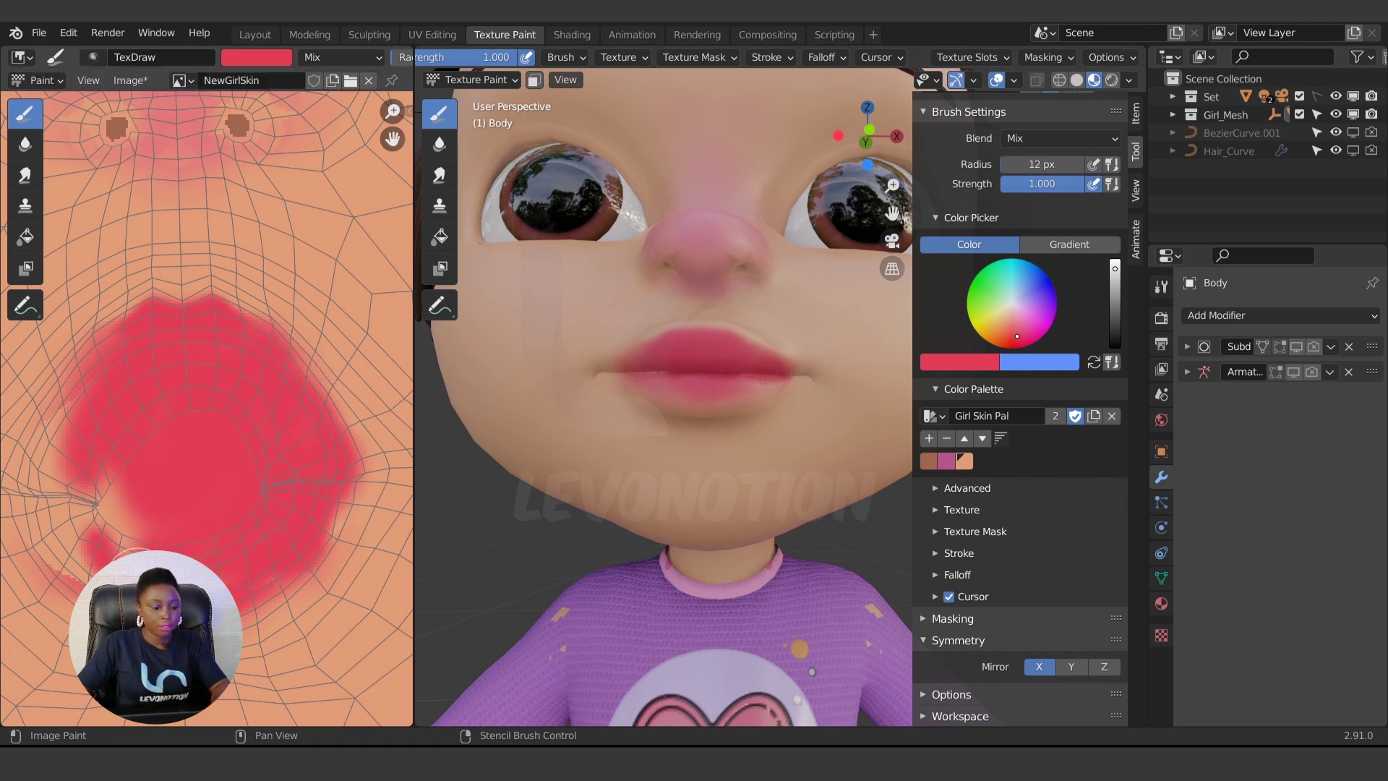
mouse_move(129, 575)
mouse_down()
mouse_move(118, 502)
mouse_move(114, 551)
mouse_up()
mouse_move(126, 569)
middle_down()
mouse_move(146, 568)
mouse_move(186, 484)
middle_up()
mouse_move(143, 302)
mouse_down()
mouse_move(96, 405)
mouse_move(208, 514)
mouse_up()
drag(117, 467, 122, 383)
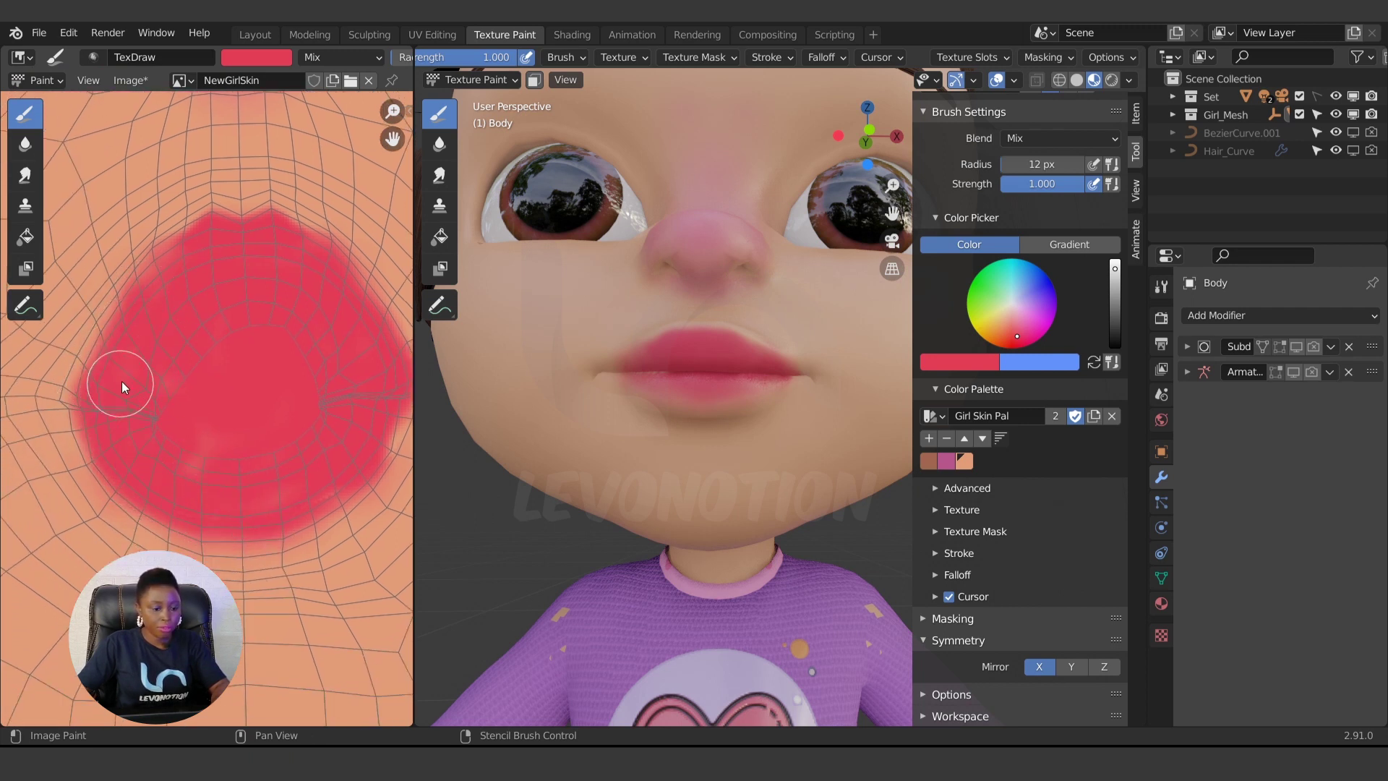
drag(182, 448, 282, 467)
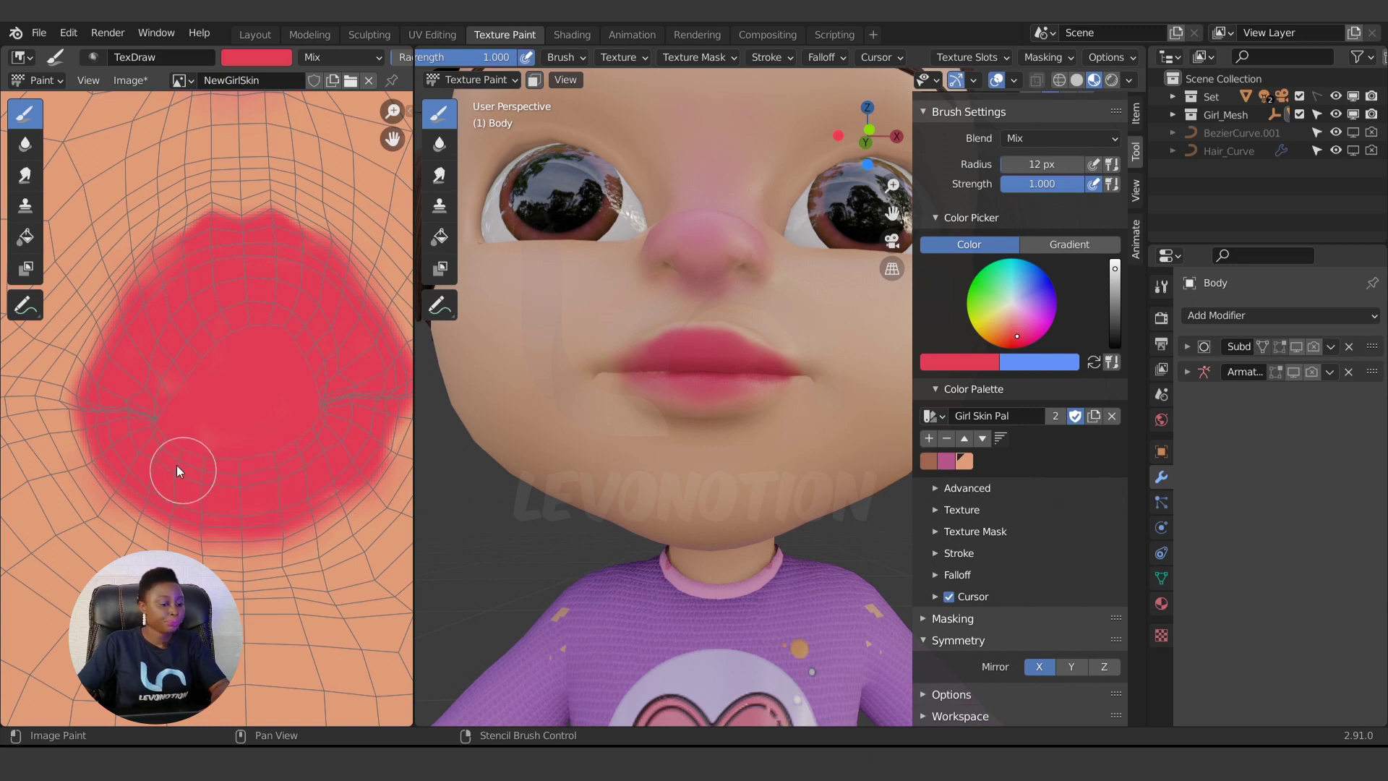
Set the brush radius to 38 px and paint the lower lip red on the 3D model.
scroll(690, 362, up, 3)
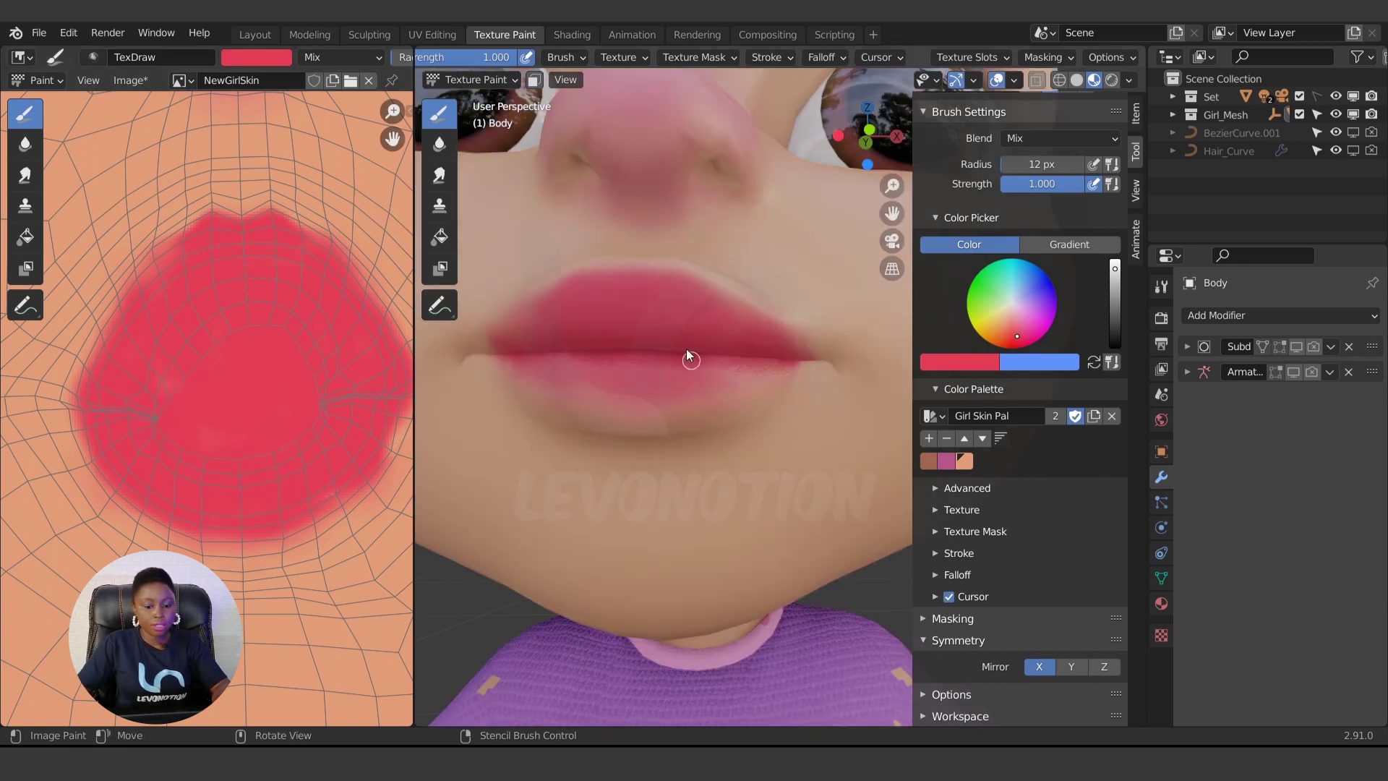
key(f)
click(671, 383)
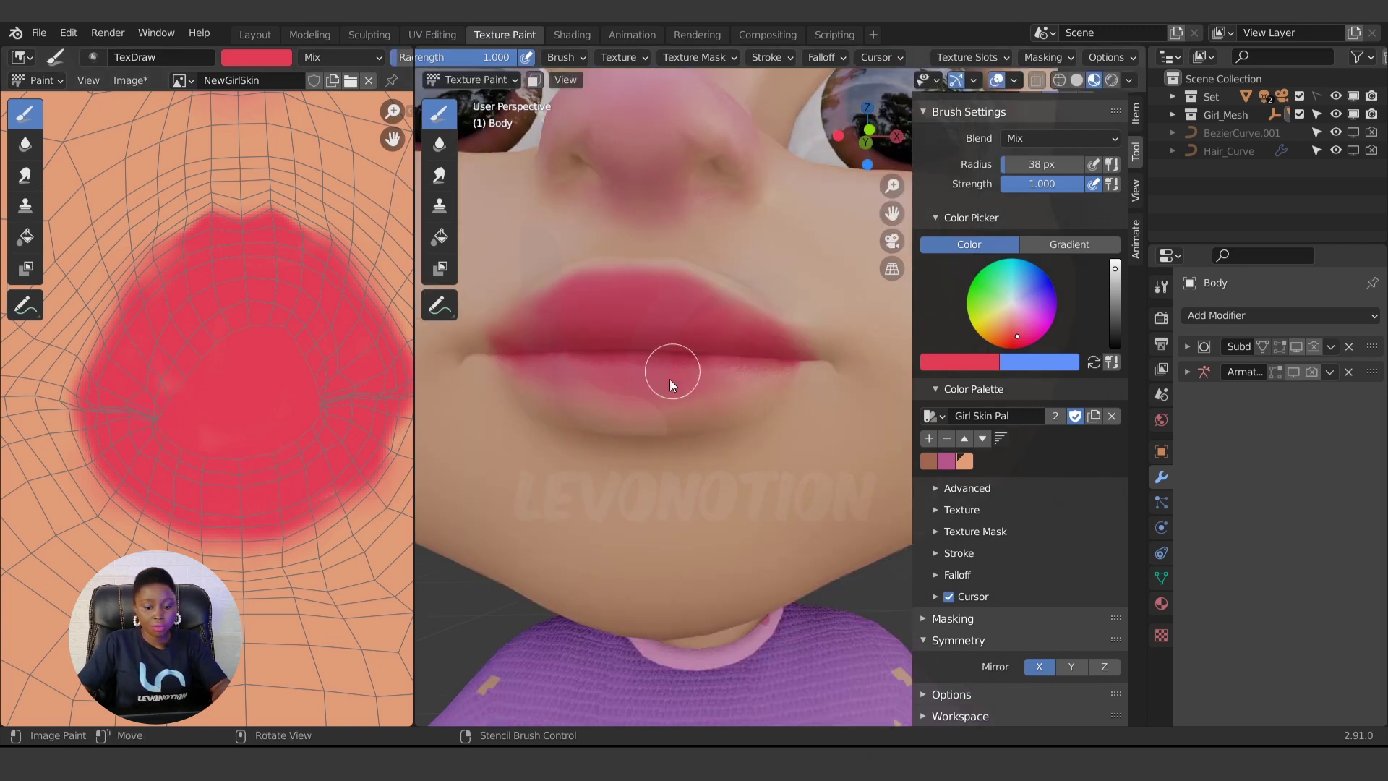
mouse_move(647, 410)
mouse_down()
mouse_move(741, 370)
mouse_move(615, 408)
mouse_up()
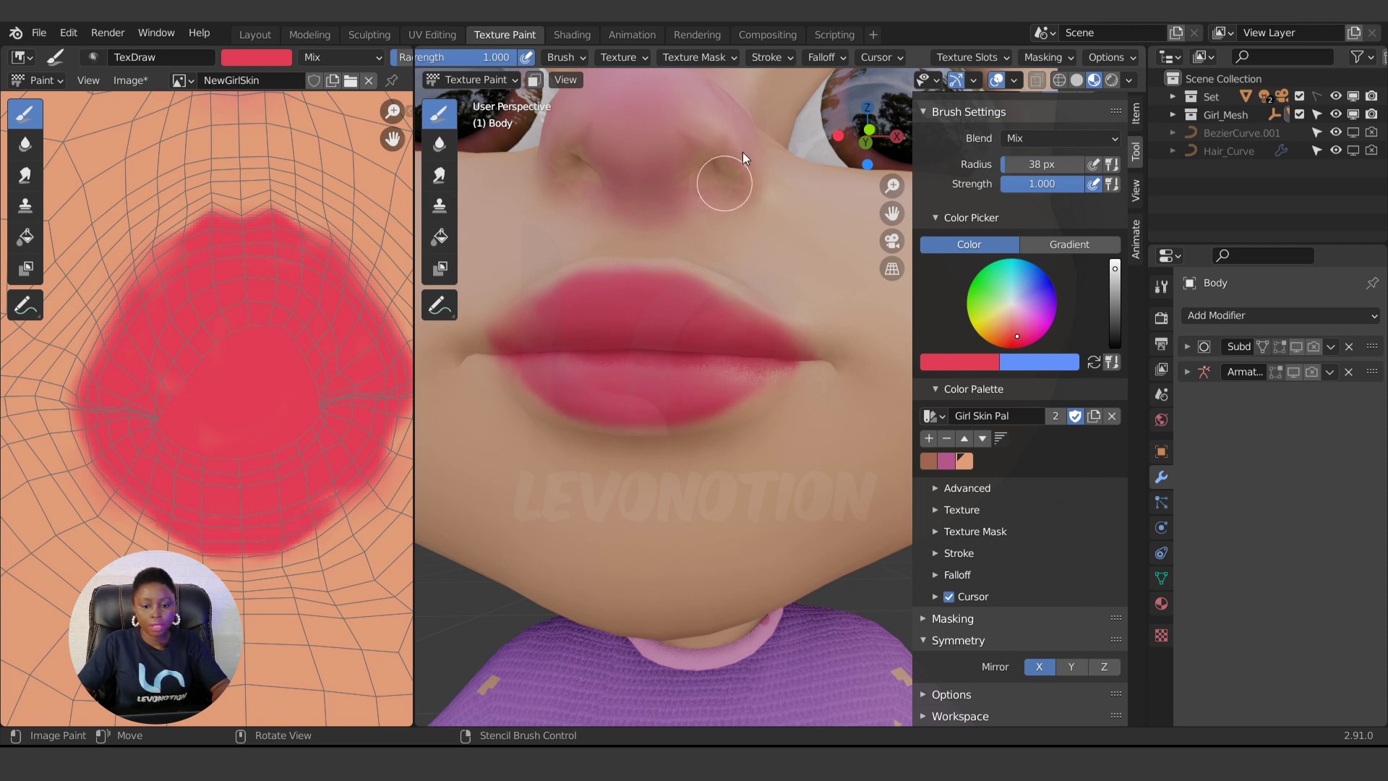
Set the brush strength to 0.374 and softly even out the red along the lower lip on the 3D model.
drag(511, 56, 470, 57)
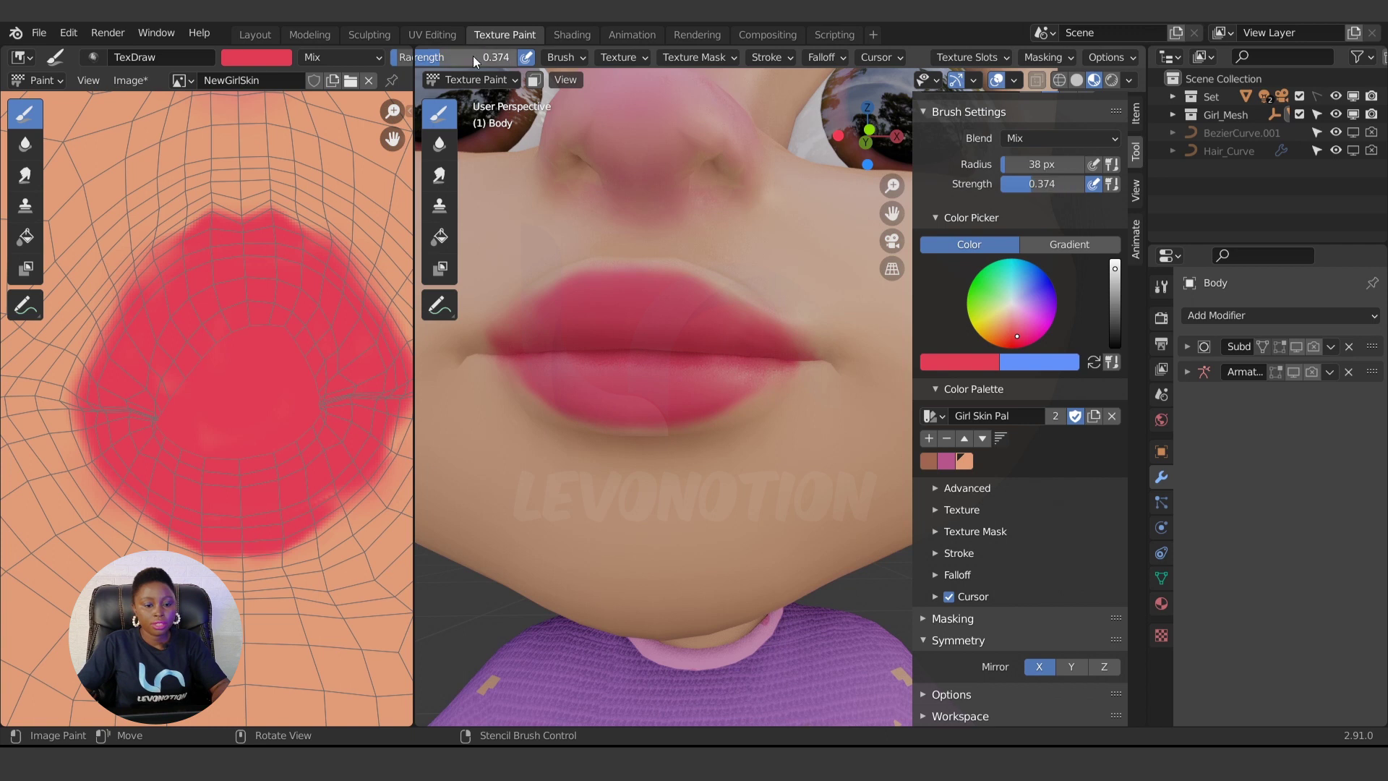
middle_drag(492, 57, 1037, 58)
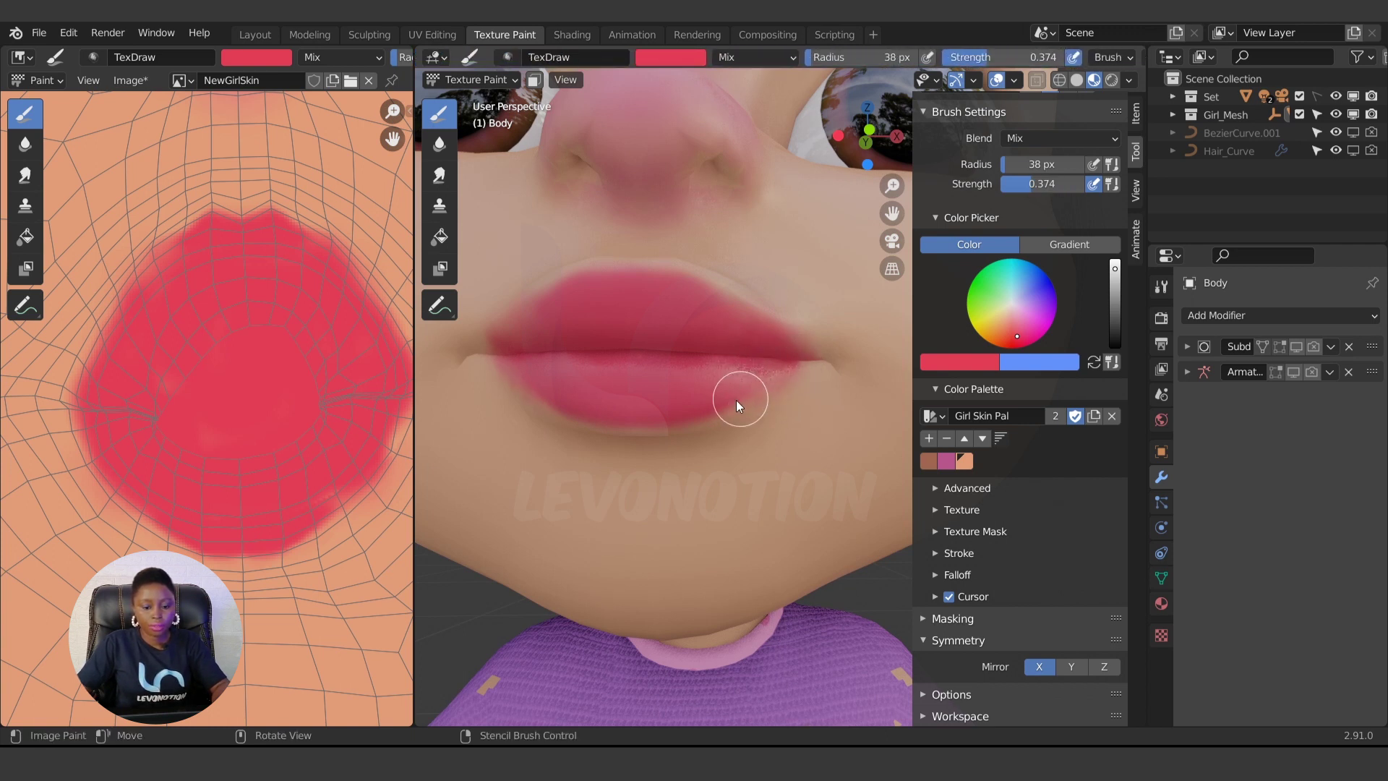
drag(671, 418, 743, 402)
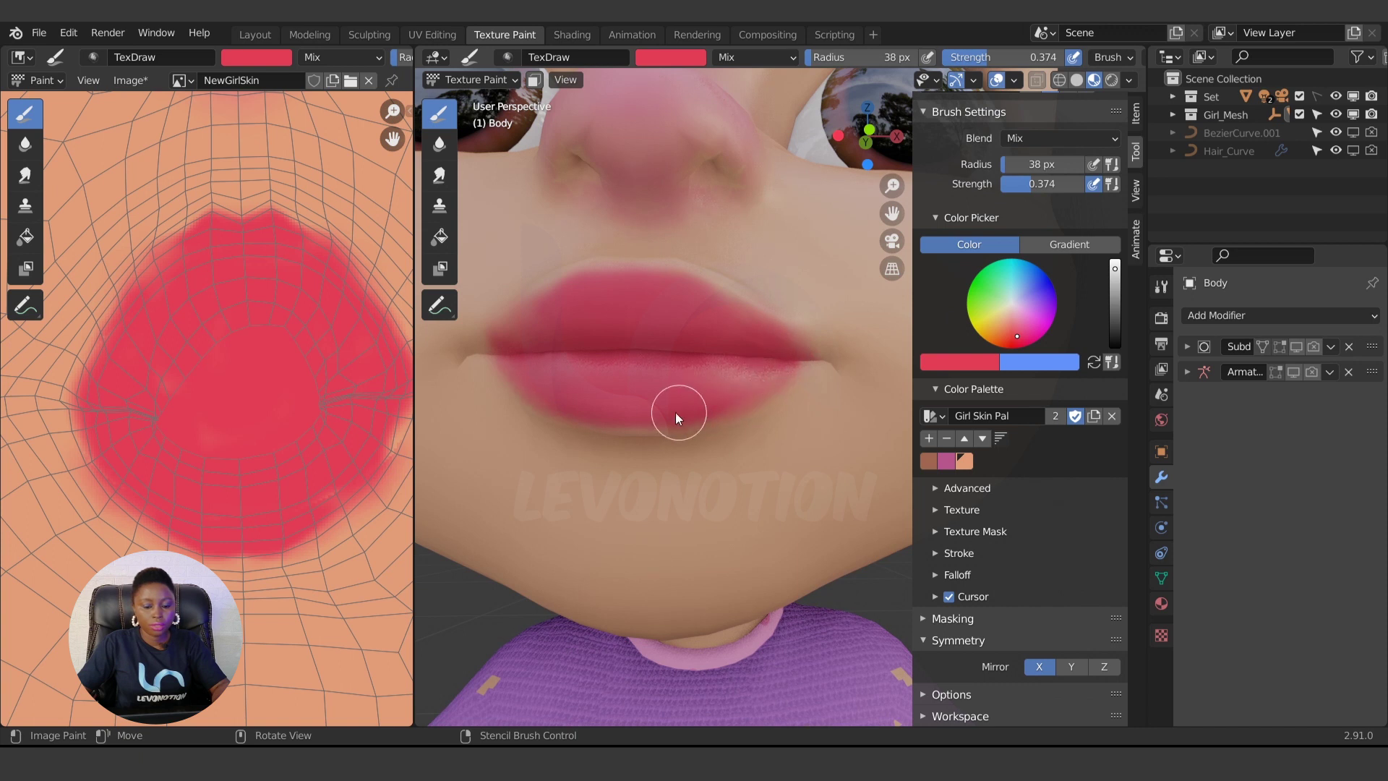
scroll(694, 396, down, 6)
scroll(772, 372, up, 6)
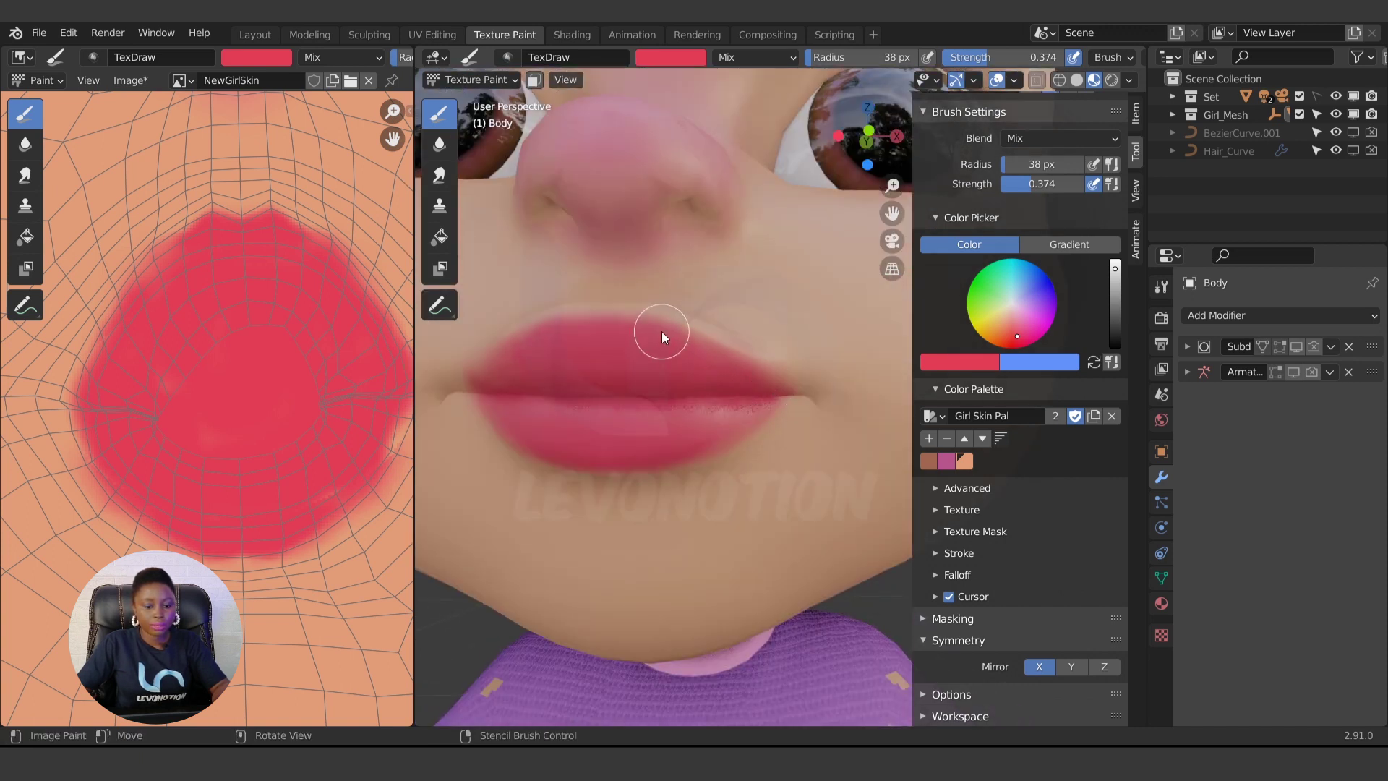
scroll(711, 361, down, 6)
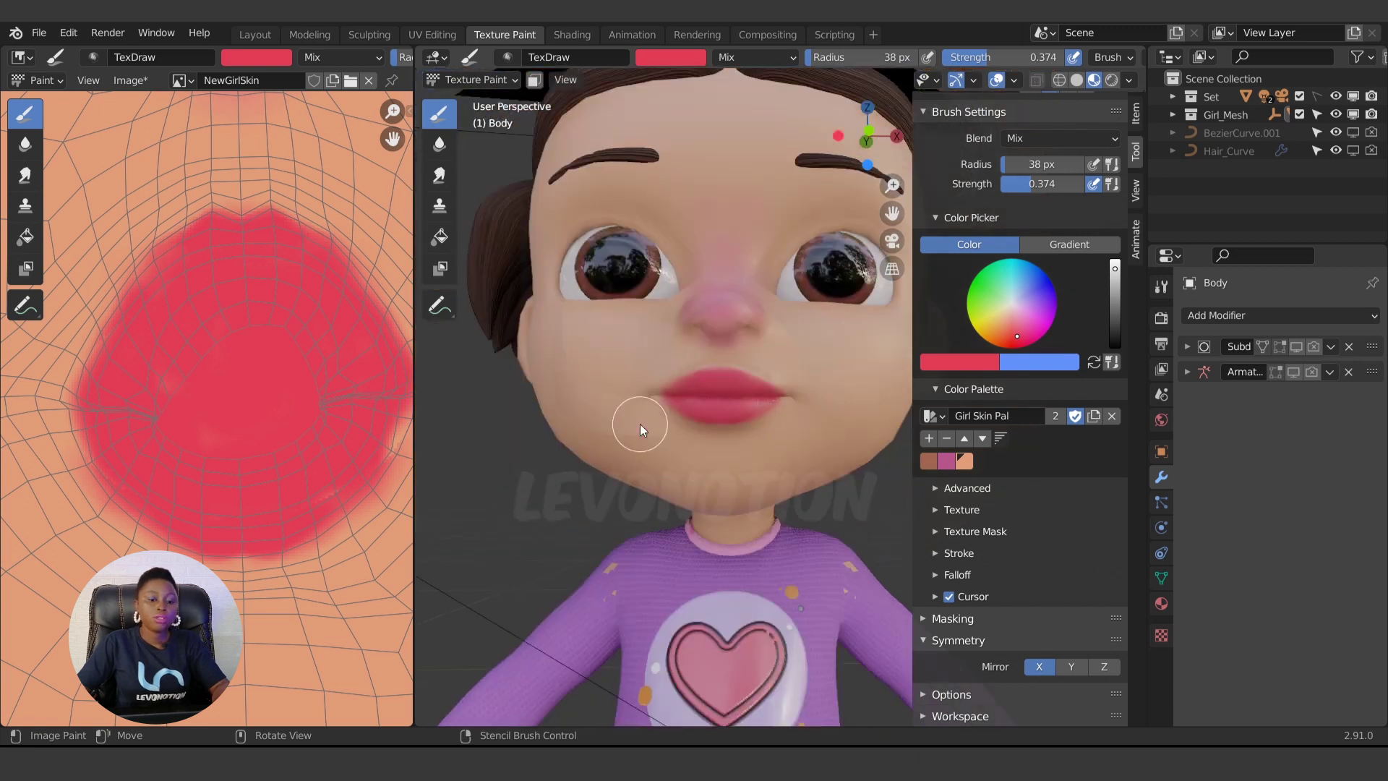
scroll(718, 466, up, 2)
middle_drag(672, 496, 748, 492)
scroll(707, 510, down, 2)
scroll(752, 455, up, 4)
middle_drag(756, 397, 721, 430)
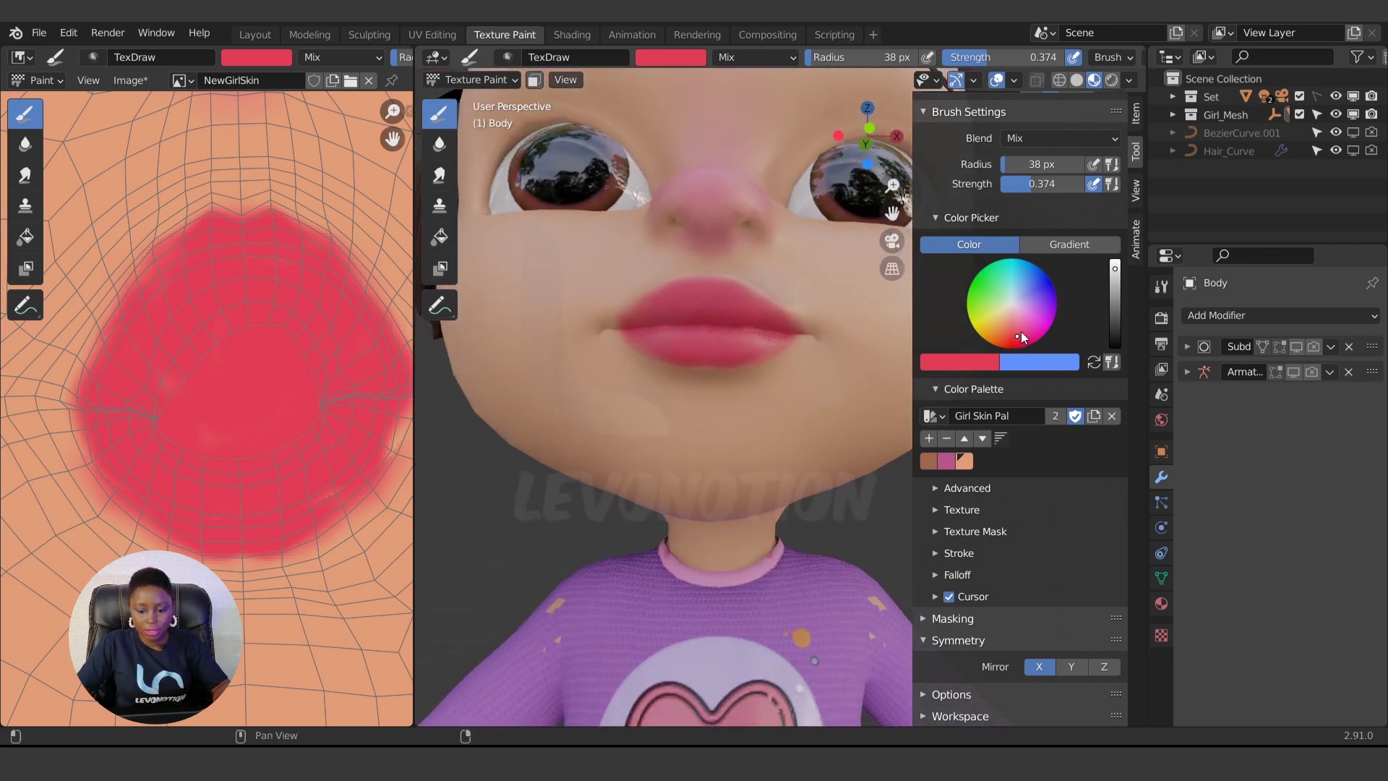
Shift the brush color to a pinker red and tint the lips with it on the 3D model.
mouse_move(1021, 335)
mouse_down()
mouse_move(1033, 337)
mouse_move(1022, 334)
mouse_up()
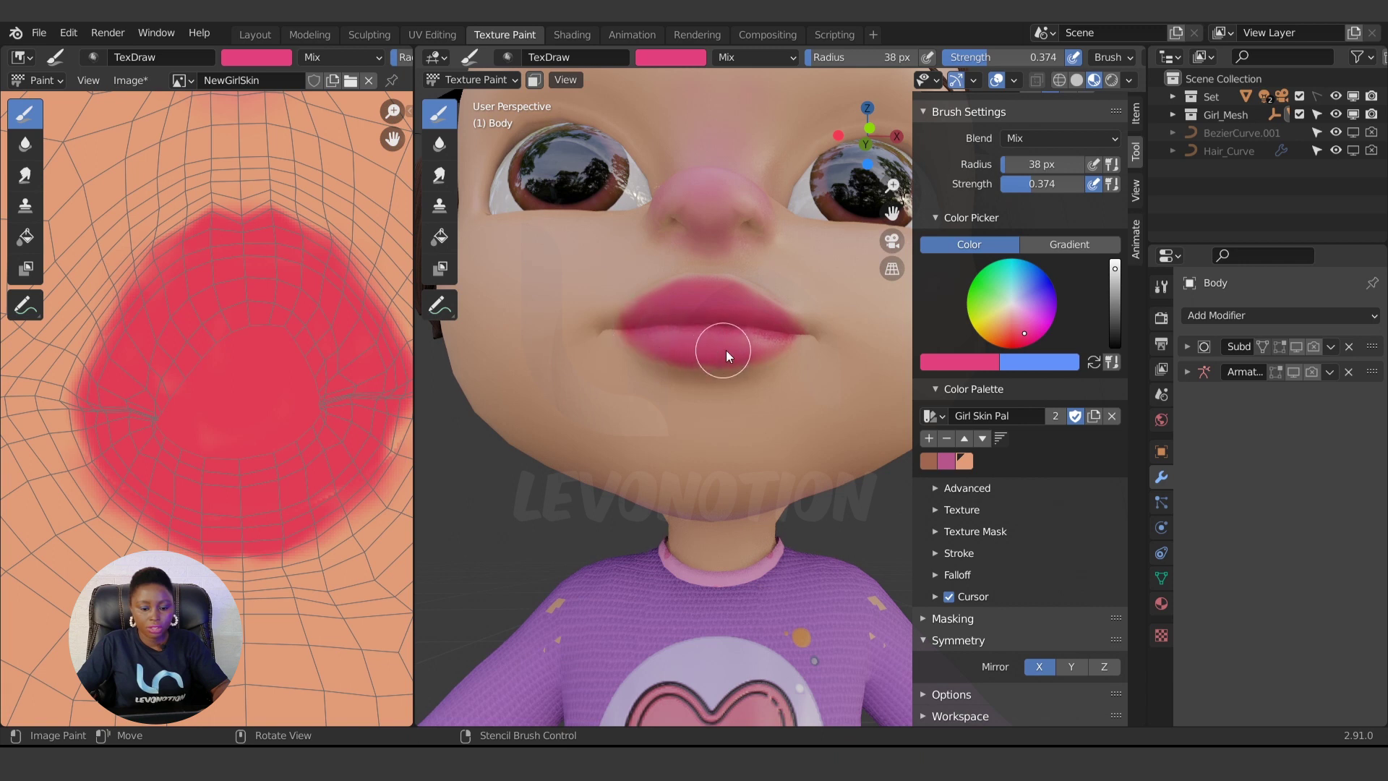
scroll(723, 346, down, 5)
middle_drag(687, 363, 677, 471)
scroll(733, 387, up, 3)
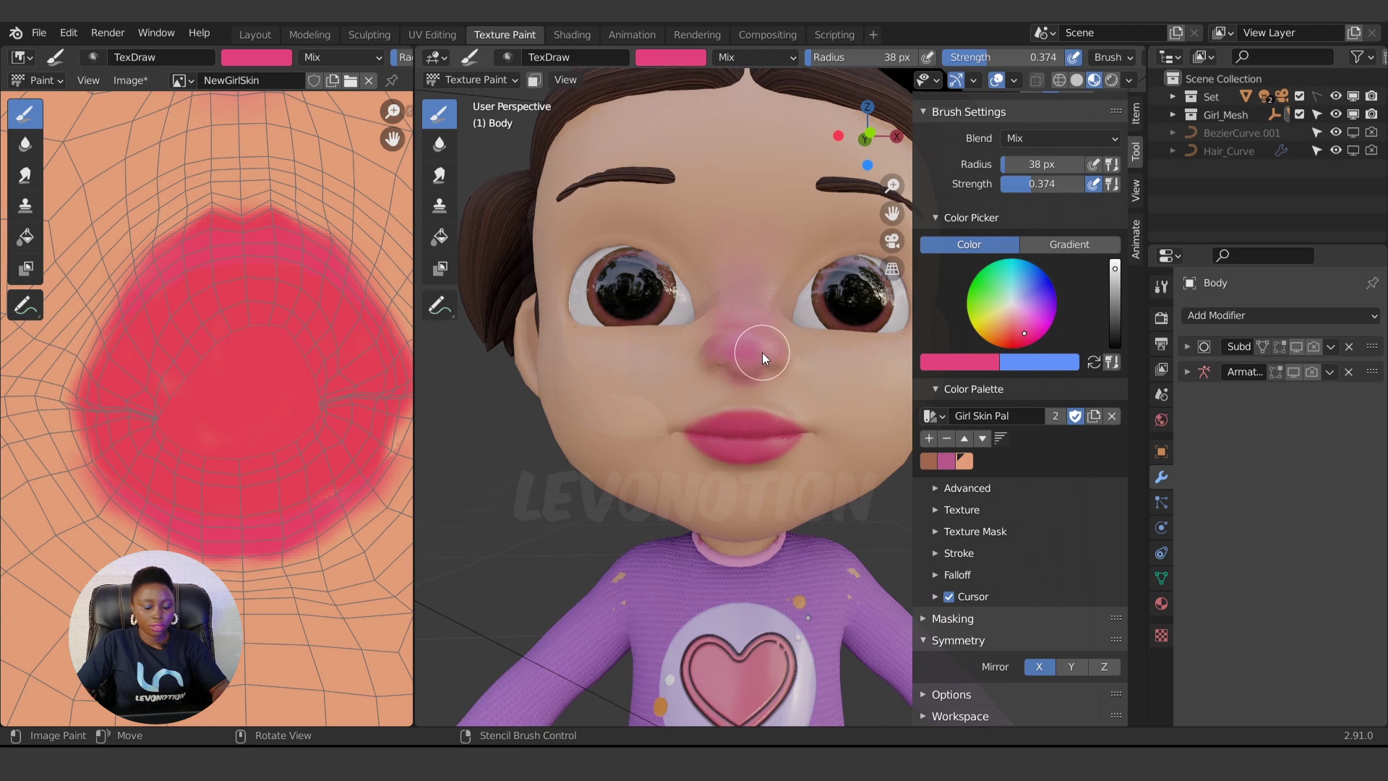
Set the brush radius to 83 px and paint pink over the nose and up its bridge on the 3D model.
key(f)
click(825, 349)
mouse_move(743, 378)
middle_down()
mouse_move(722, 418)
mouse_move(675, 397)
middle_up()
mouse_move(675, 398)
mouse_down()
mouse_move(674, 419)
mouse_move(675, 319)
mouse_up()
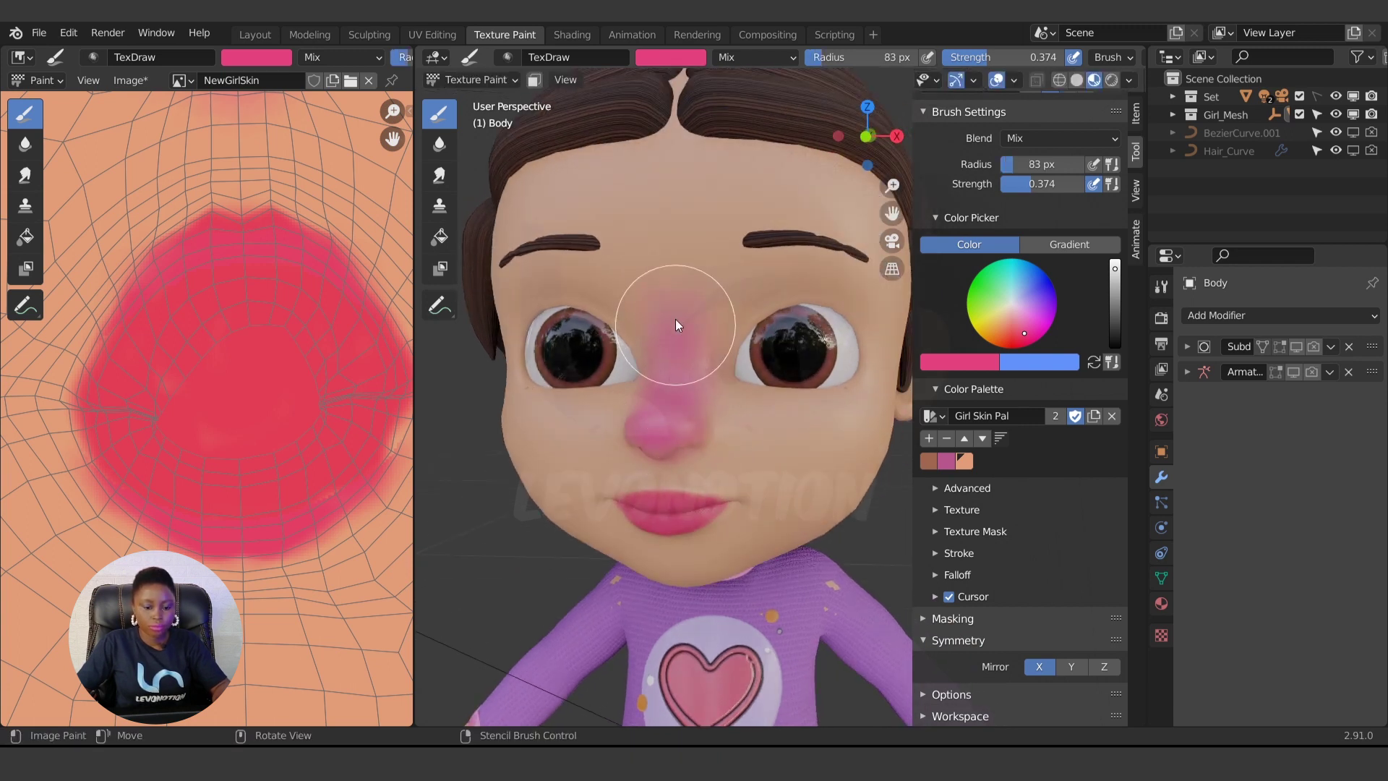
Set the brush radius to 104 px and paint a pink blush on the cheek.
middle_drag(672, 478, 625, 447)
key(f)
click(729, 441)
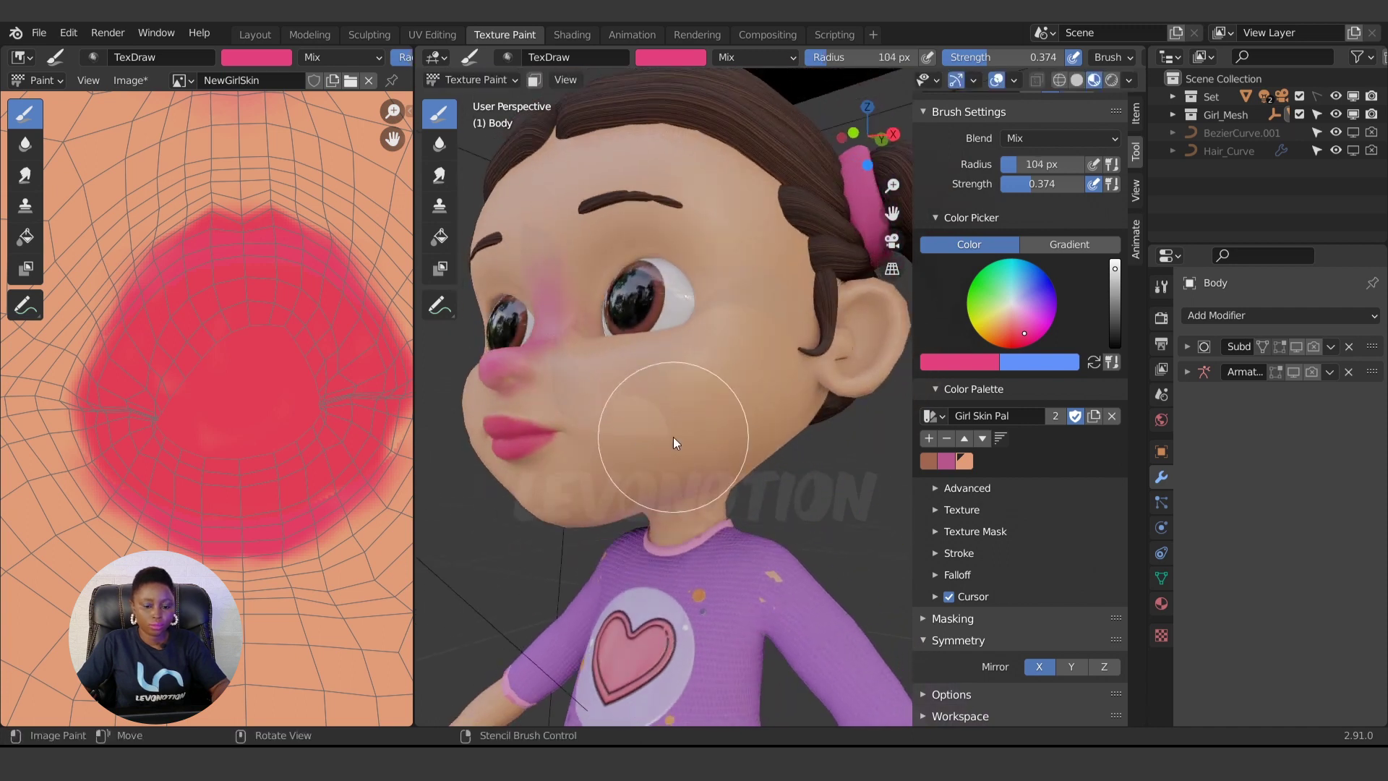
mouse_move(695, 407)
mouse_down()
mouse_move(704, 357)
mouse_move(683, 380)
mouse_move(626, 396)
mouse_move(666, 396)
mouse_up()
Sample a softer pink from the cheek and build up the blush across it.
key(s)
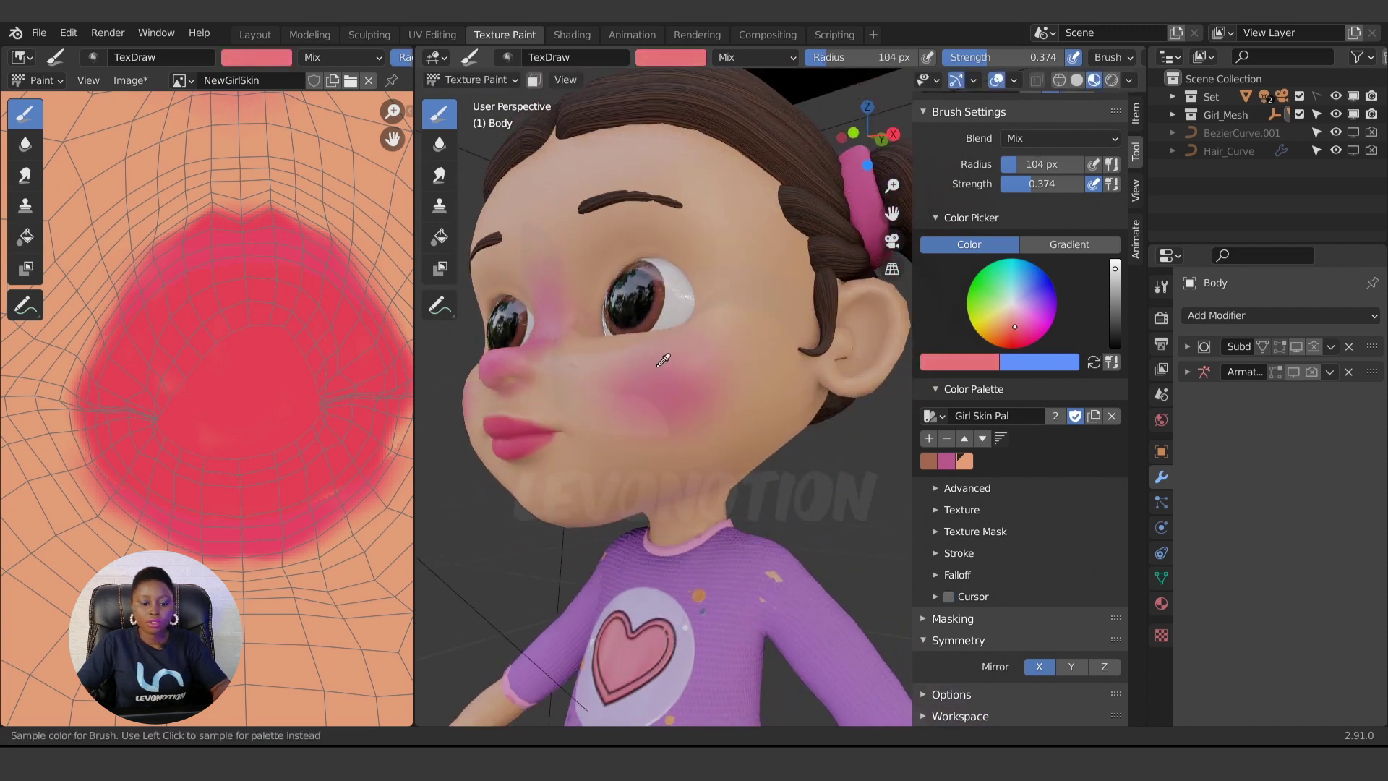
click(647, 373)
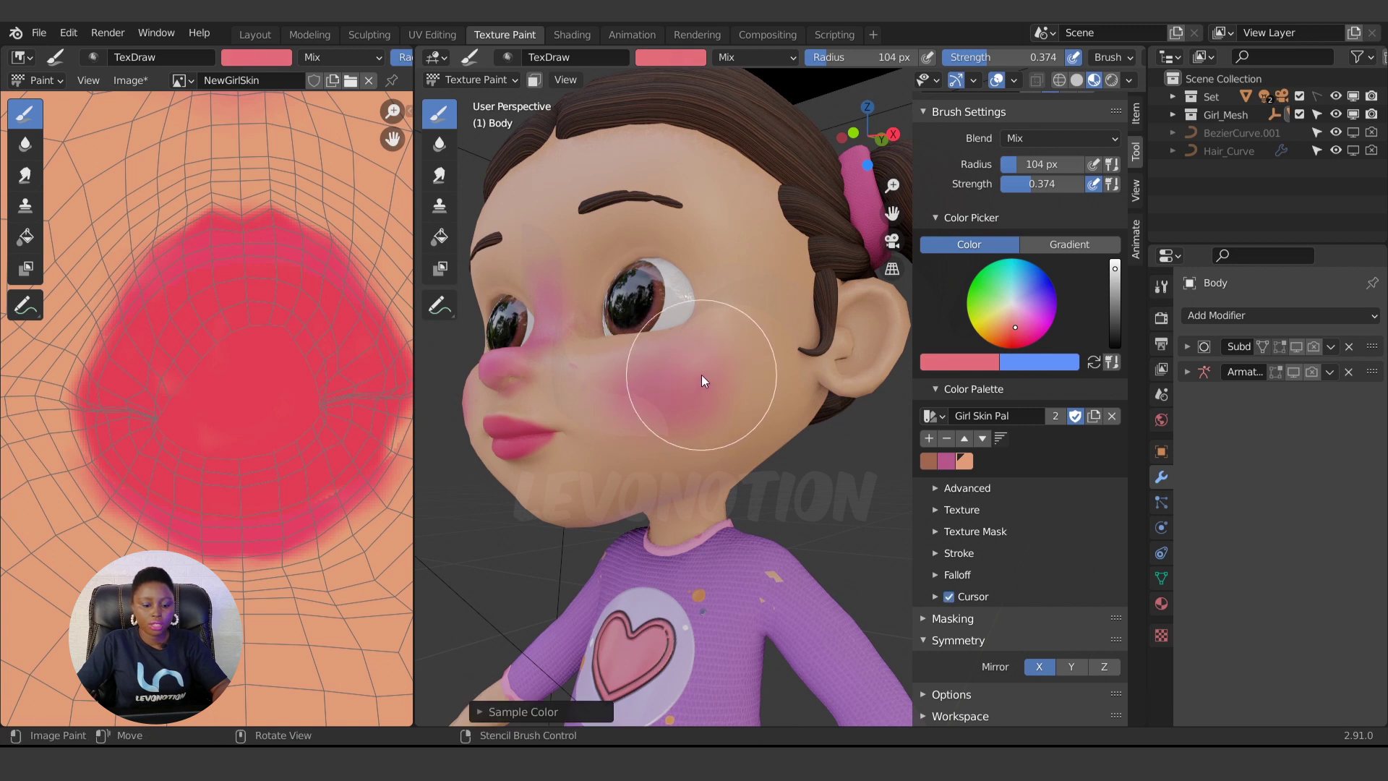
key(s)
mouse_move(706, 392)
mouse_down()
mouse_move(724, 346)
mouse_move(711, 383)
mouse_up()
middle_drag(636, 450, 660, 371)
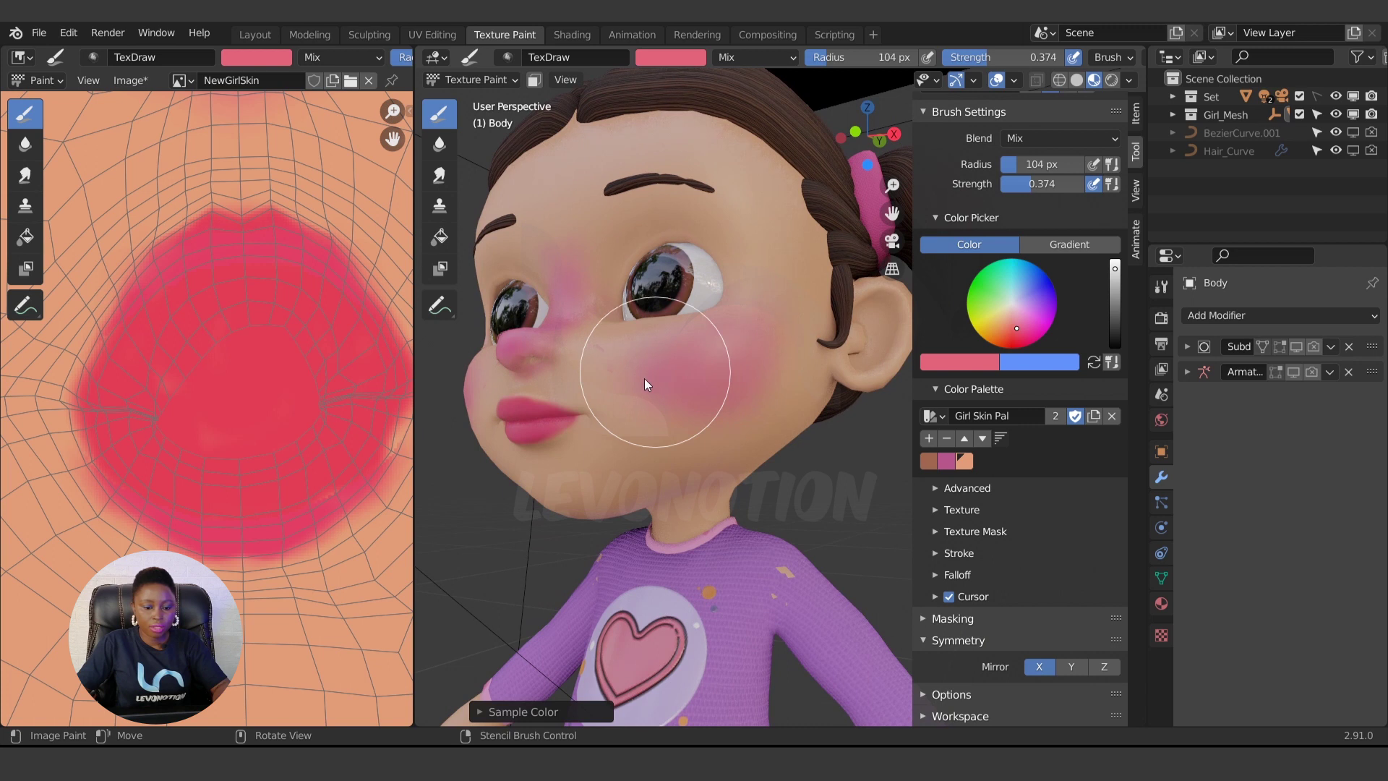
mouse_move(654, 435)
middle_down()
mouse_move(697, 499)
mouse_move(736, 417)
middle_up()
Resample the cheek pink, set the brush radius to 86 px, and extend the blush towards the nose.
key(s)
key(f)
click(662, 430)
scroll(631, 515, up, 2)
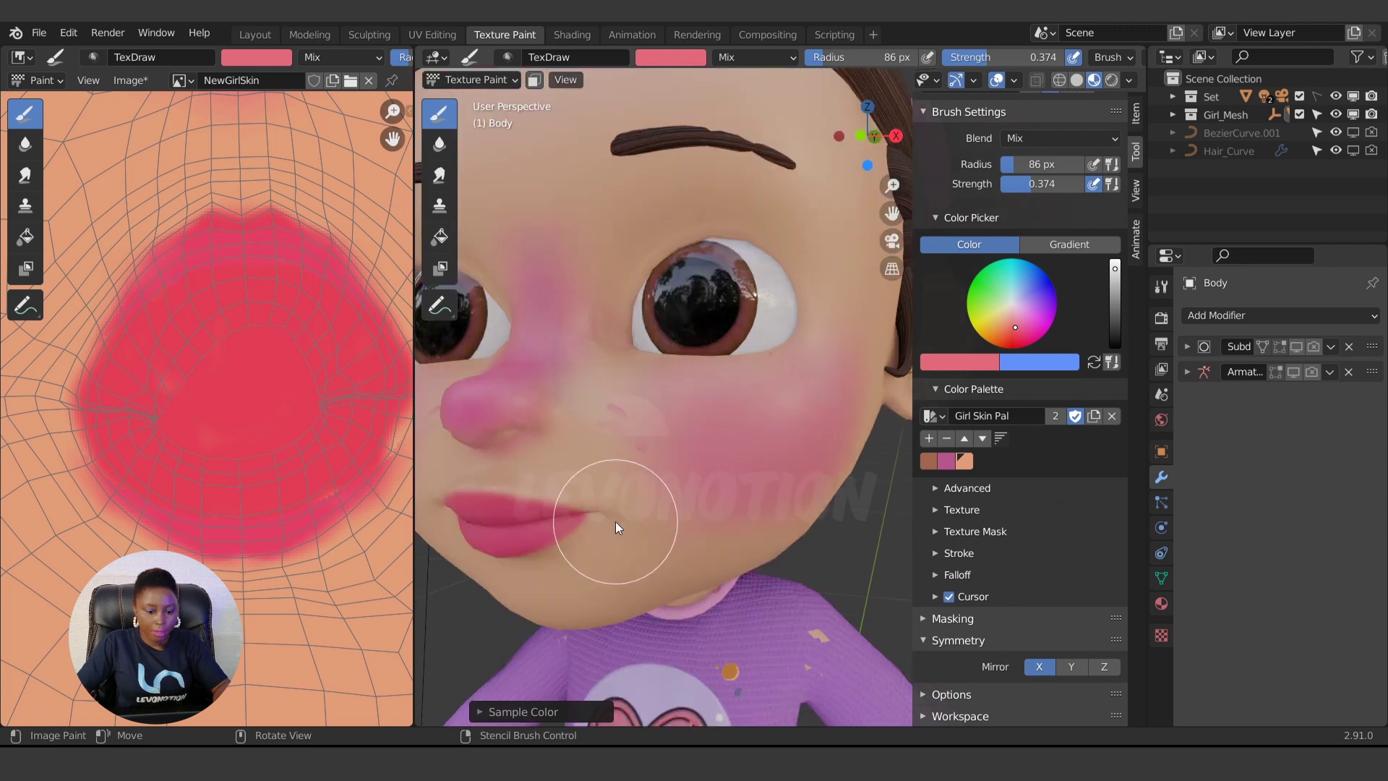
middle_drag(614, 522, 681, 480)
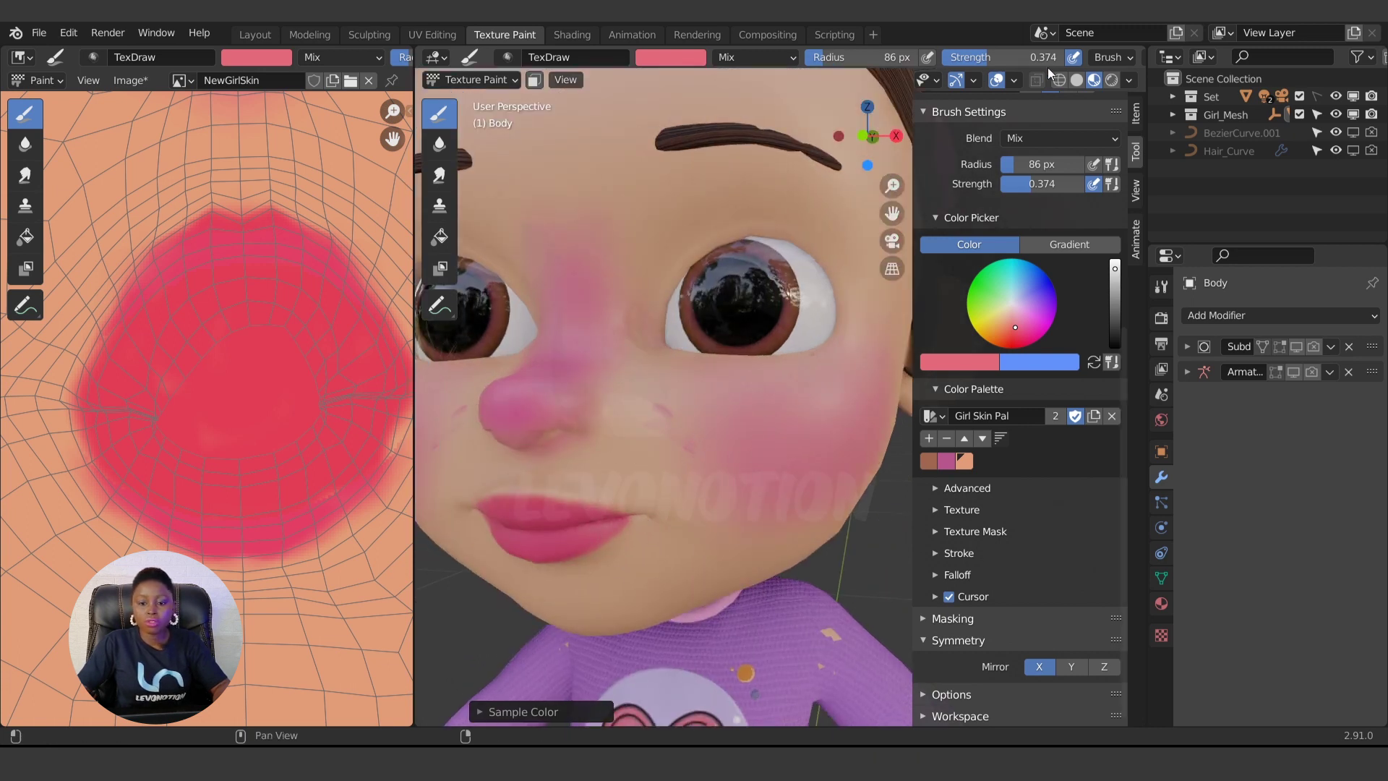
Set the texture paint bleed to 6 px.
scroll(1050, 60, down, 5)
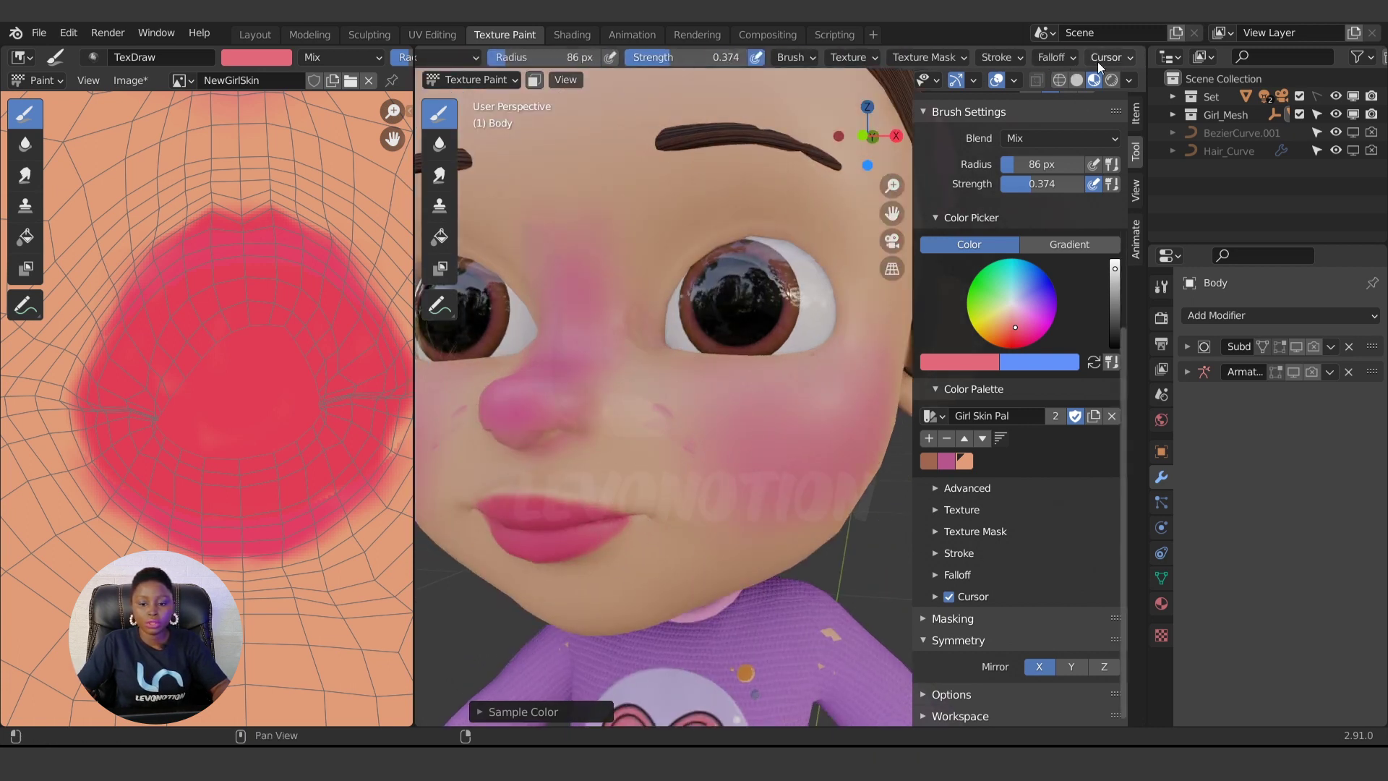
scroll(229, 526, down, 4)
mouse_move(211, 338)
middle_down()
mouse_move(180, 474)
mouse_move(147, 507)
middle_up()
scroll(219, 460, up, 2)
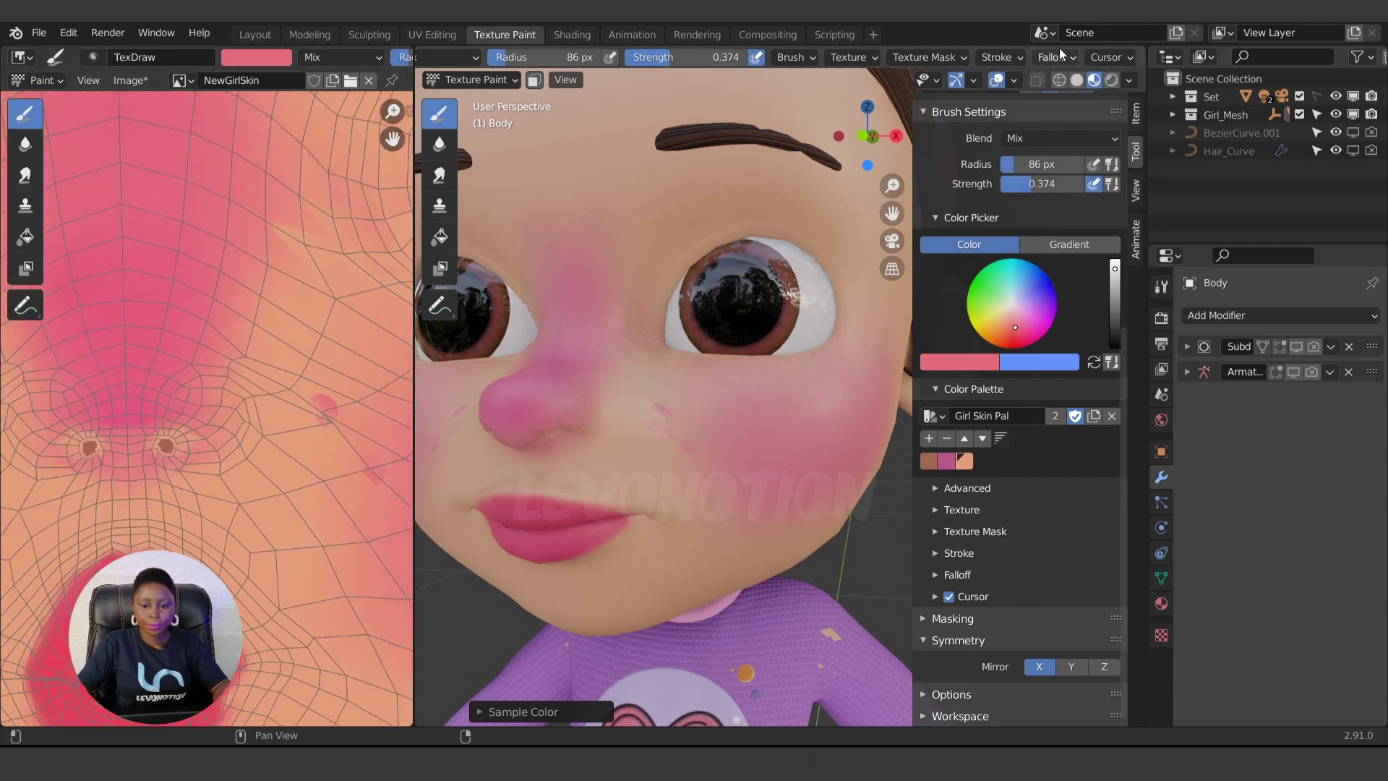
scroll(1091, 54, down, 4)
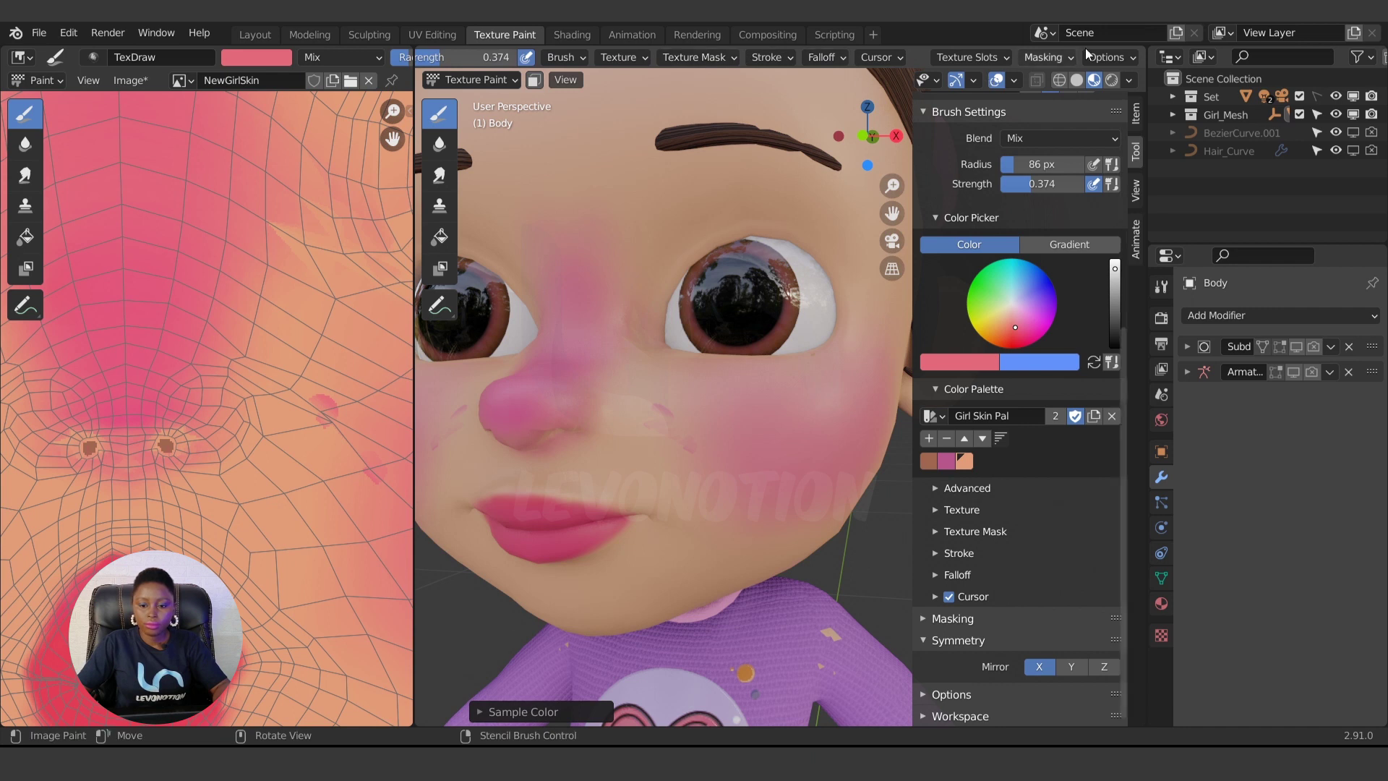
click(1110, 57)
drag(1132, 93, 1106, 93)
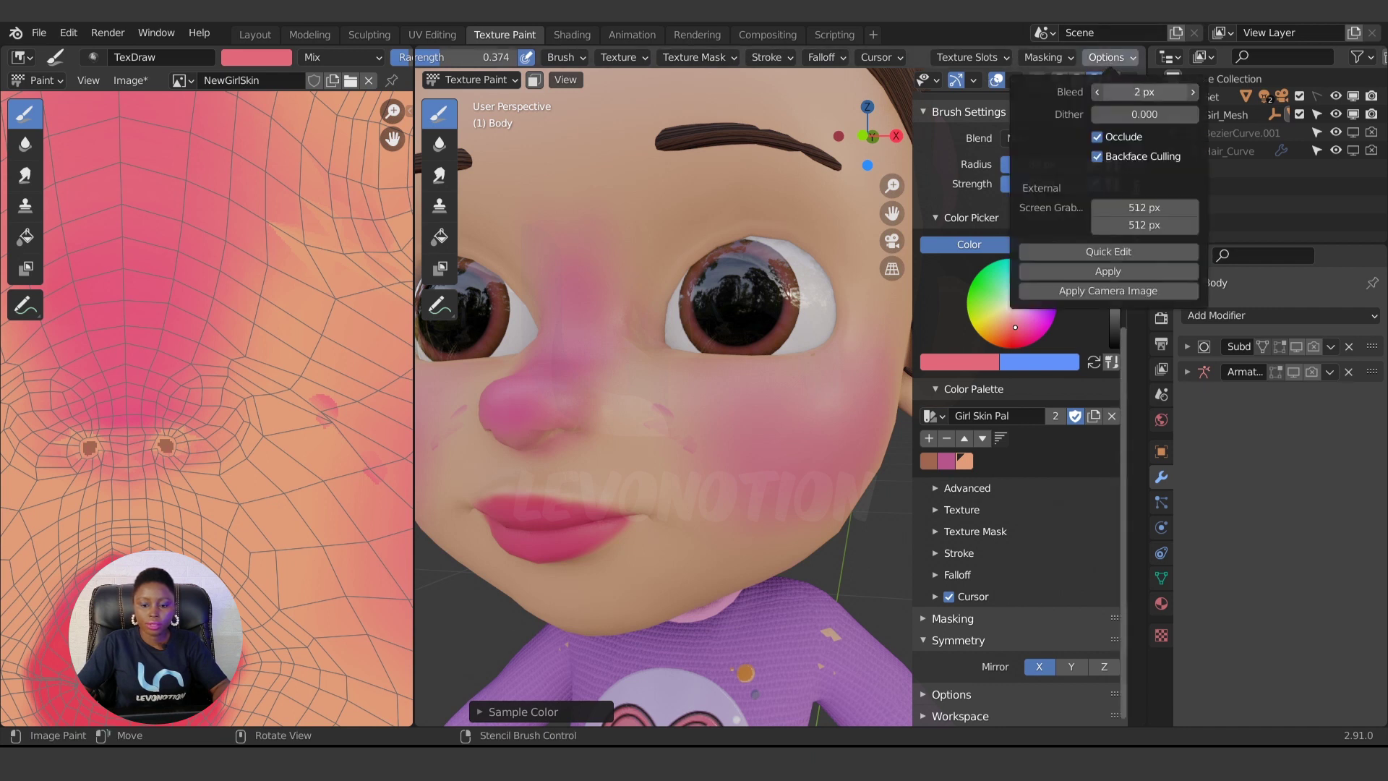
click(1152, 92)
text(3)
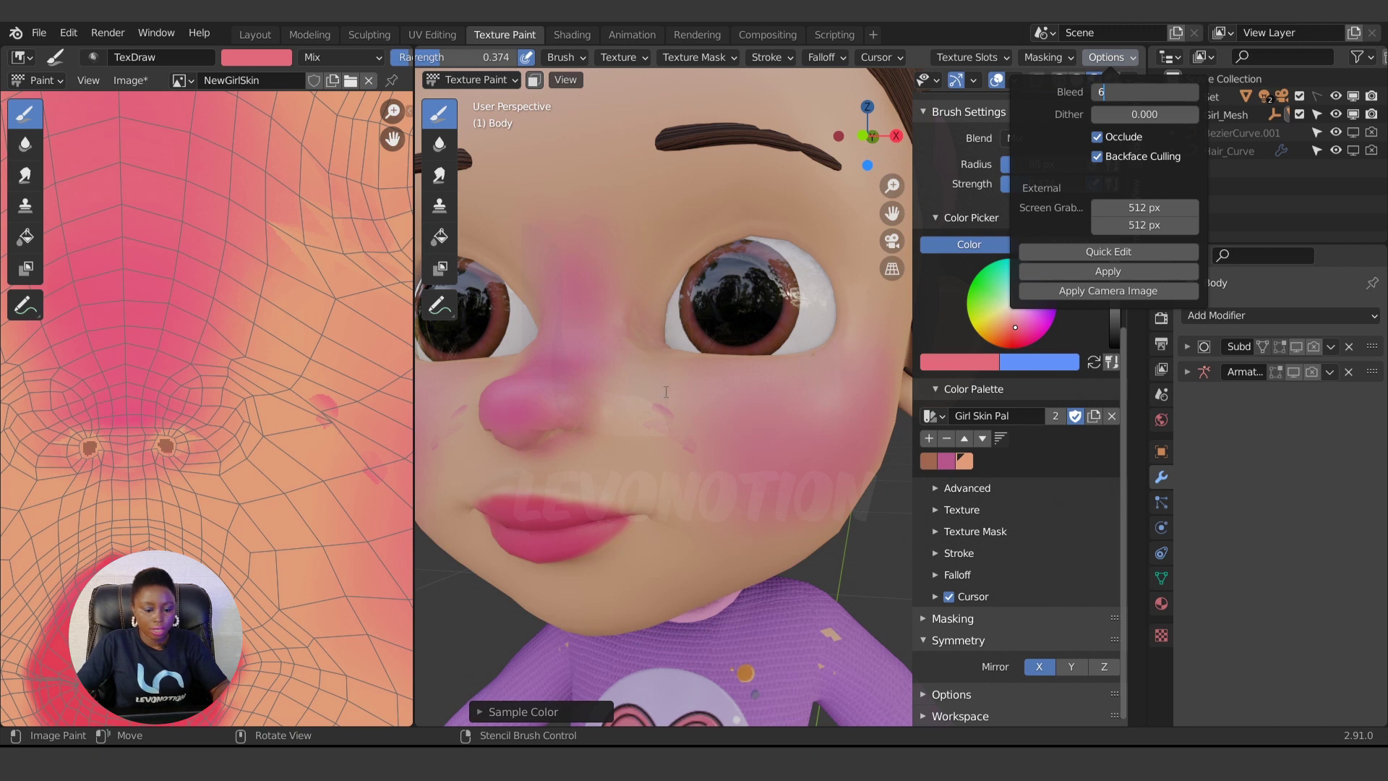
text(s)
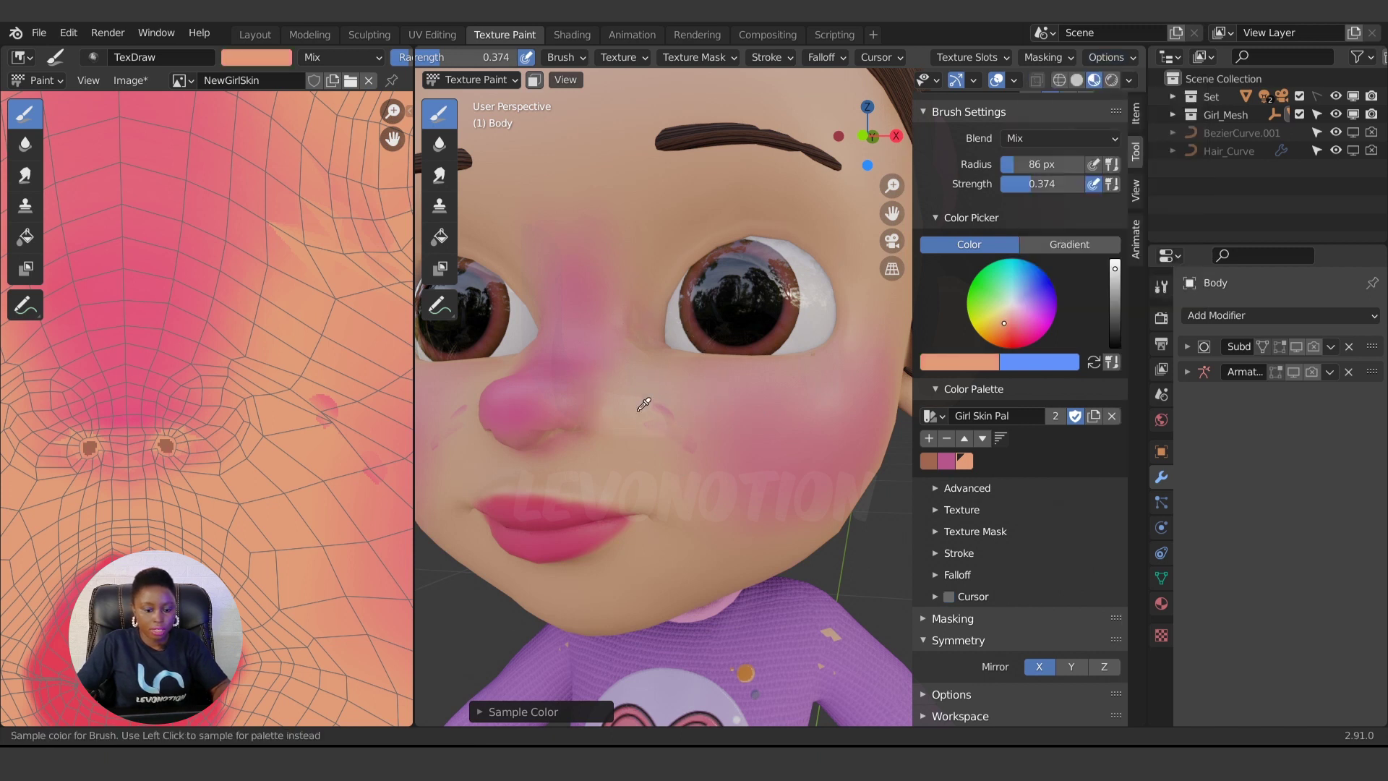
Sample the light orange skin tone and paint over the stray pink marks between the nose and the cheek.
click(639, 409)
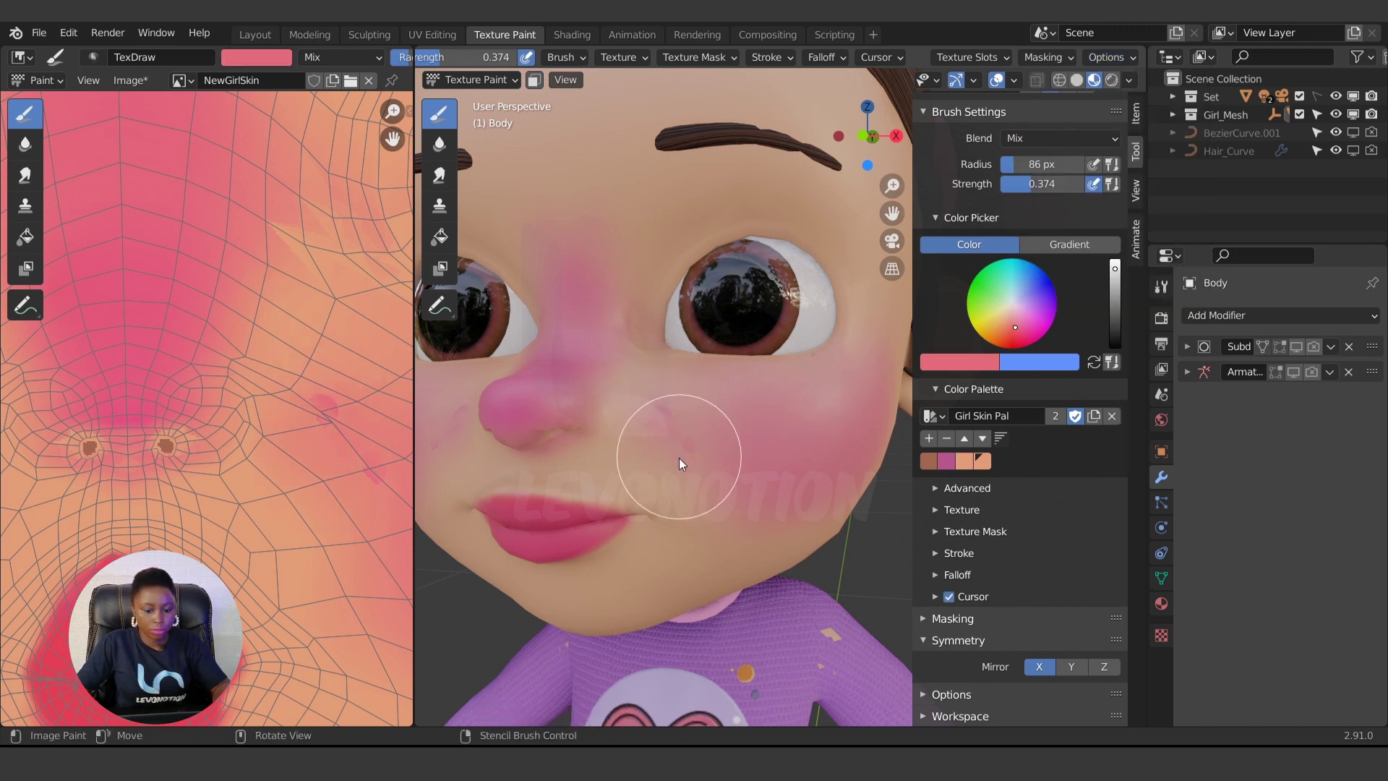
key(s)
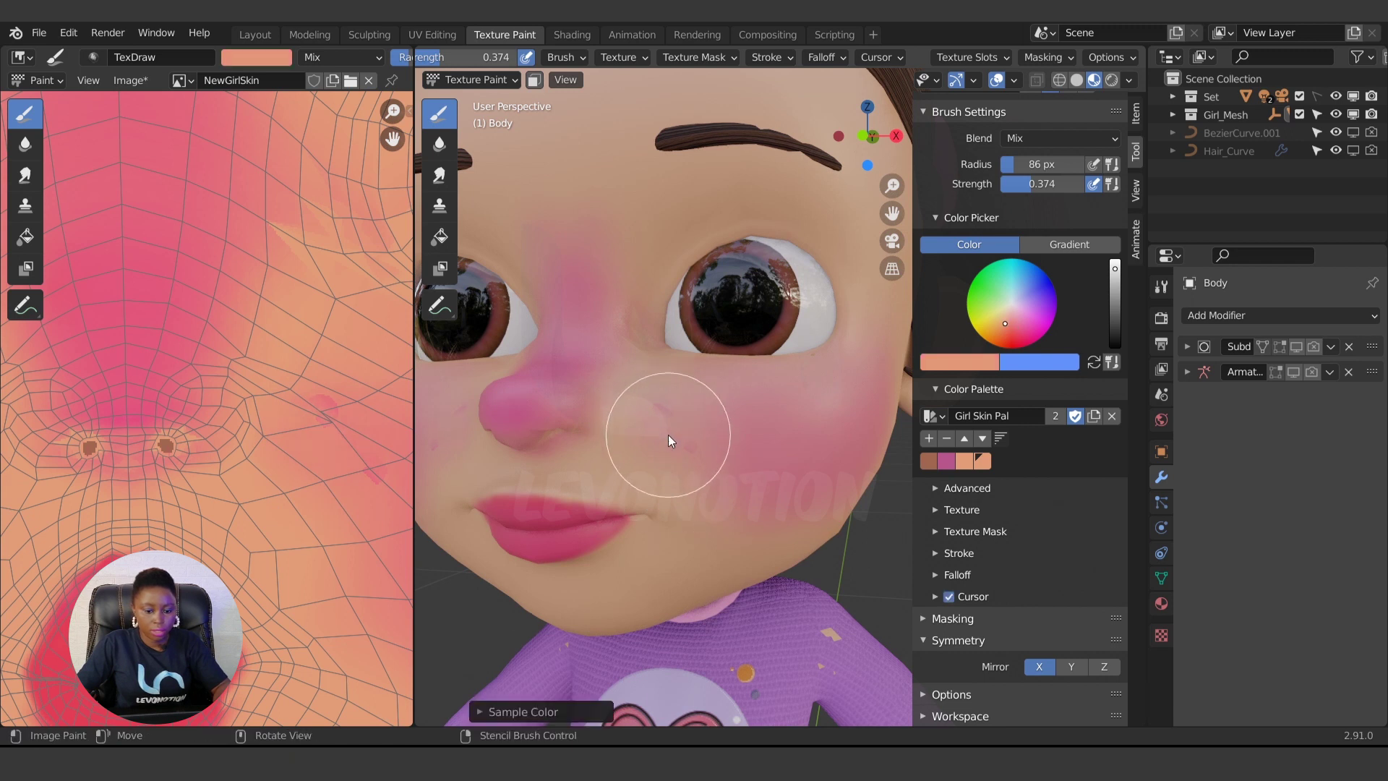
mouse_move(668, 435)
mouse_down()
mouse_move(657, 411)
mouse_move(692, 463)
mouse_move(661, 415)
mouse_move(704, 452)
mouse_up()
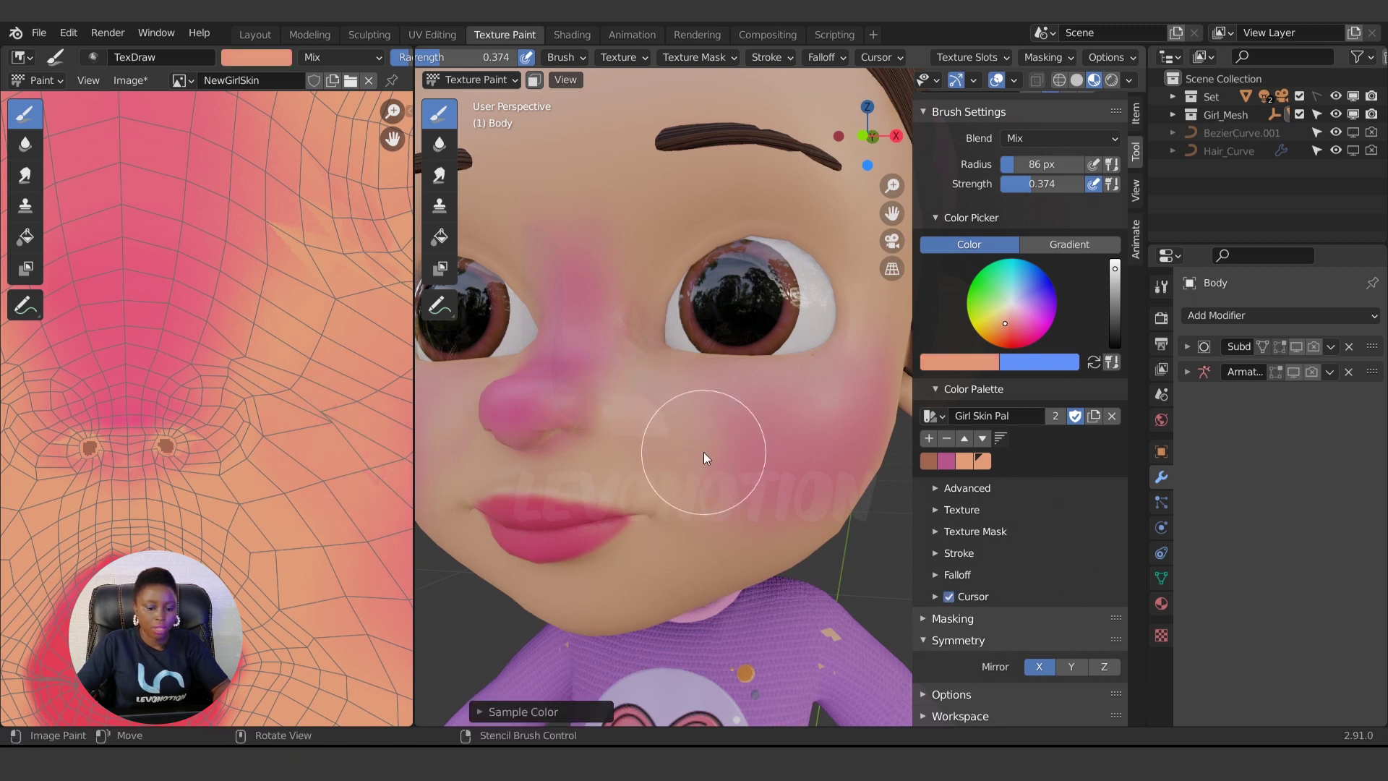
Sample the soft pink from the cheek and paint it over the nose and its bridge.
scroll(669, 456, down, 2)
key(s)
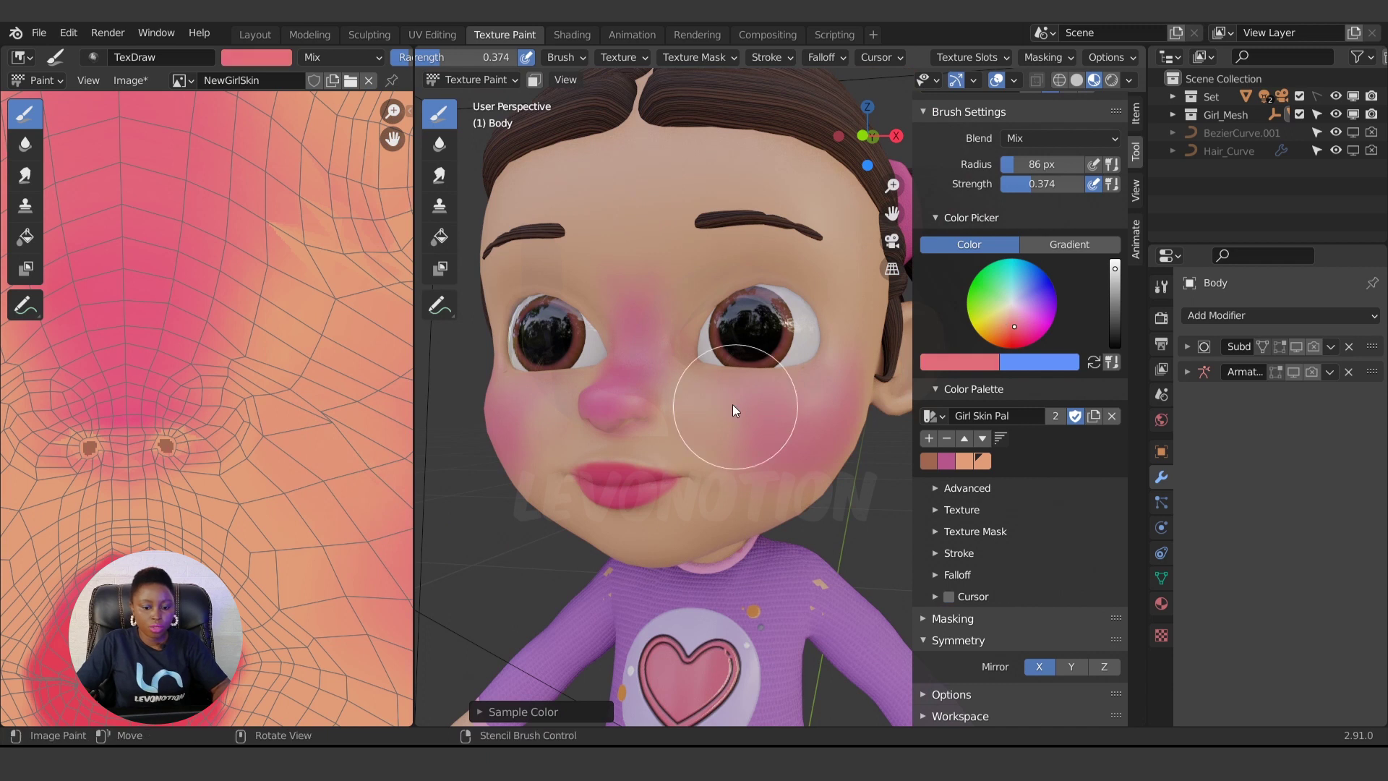
scroll(679, 499, down, 4)
middle_drag(679, 496, 712, 477)
scroll(705, 376, up, 5)
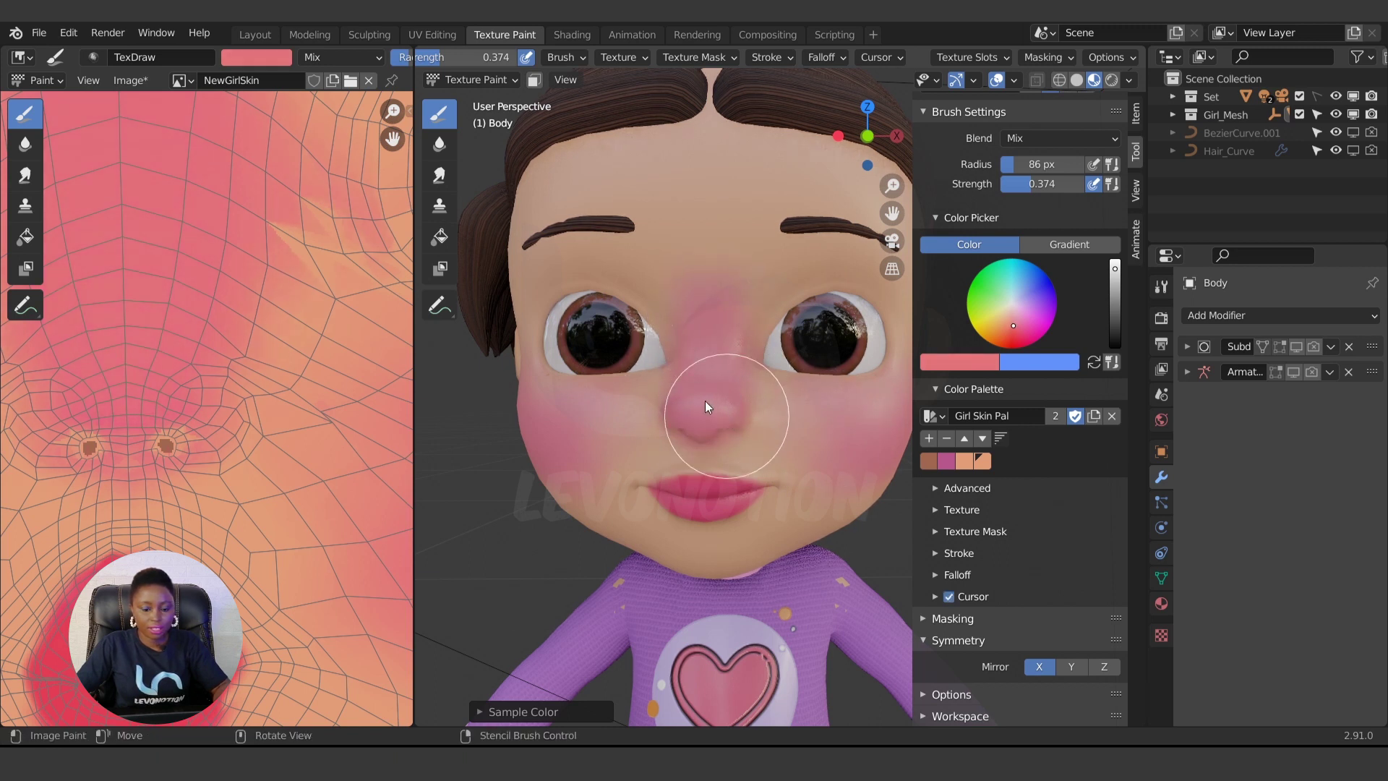
Sample the light orange skin tone and soften the pink on the nose bridge between the eyes.
key(s)
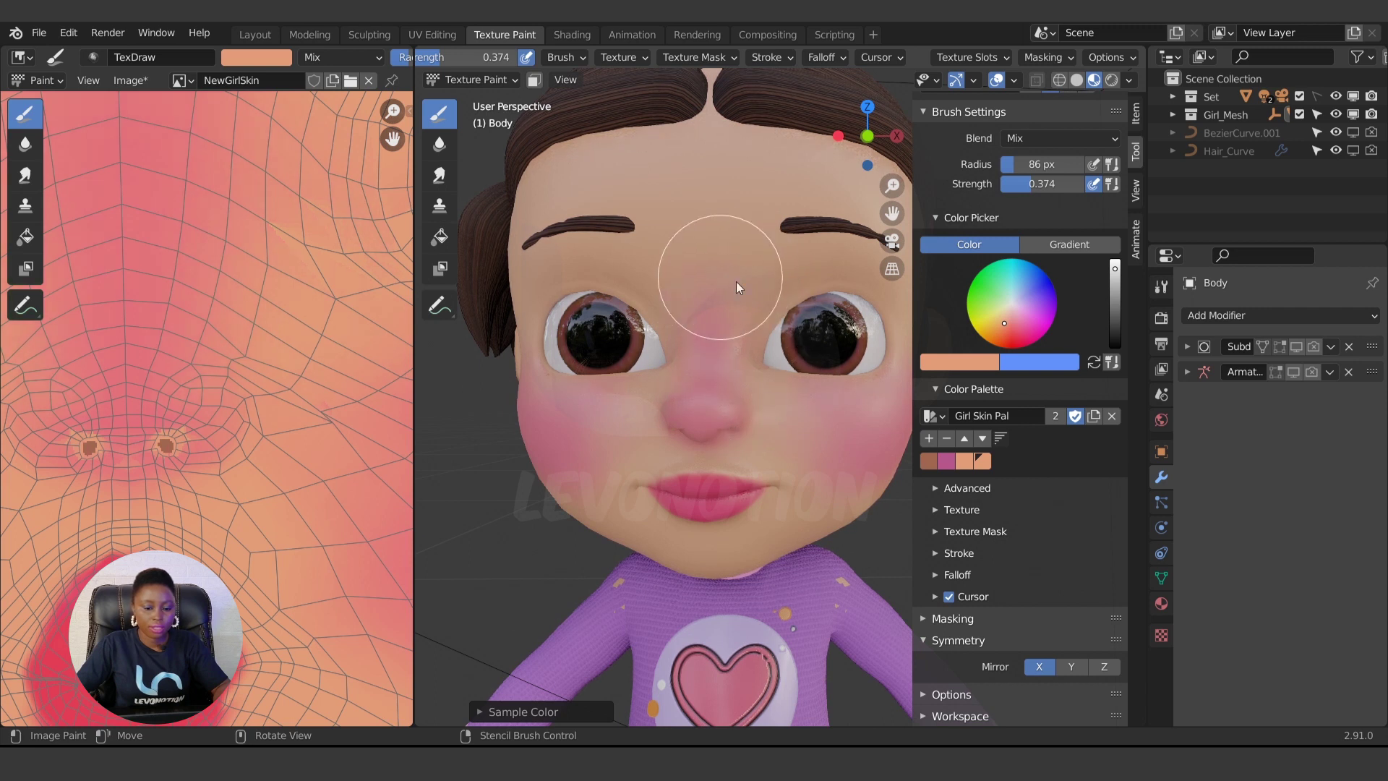
middle_drag(770, 436, 674, 461)
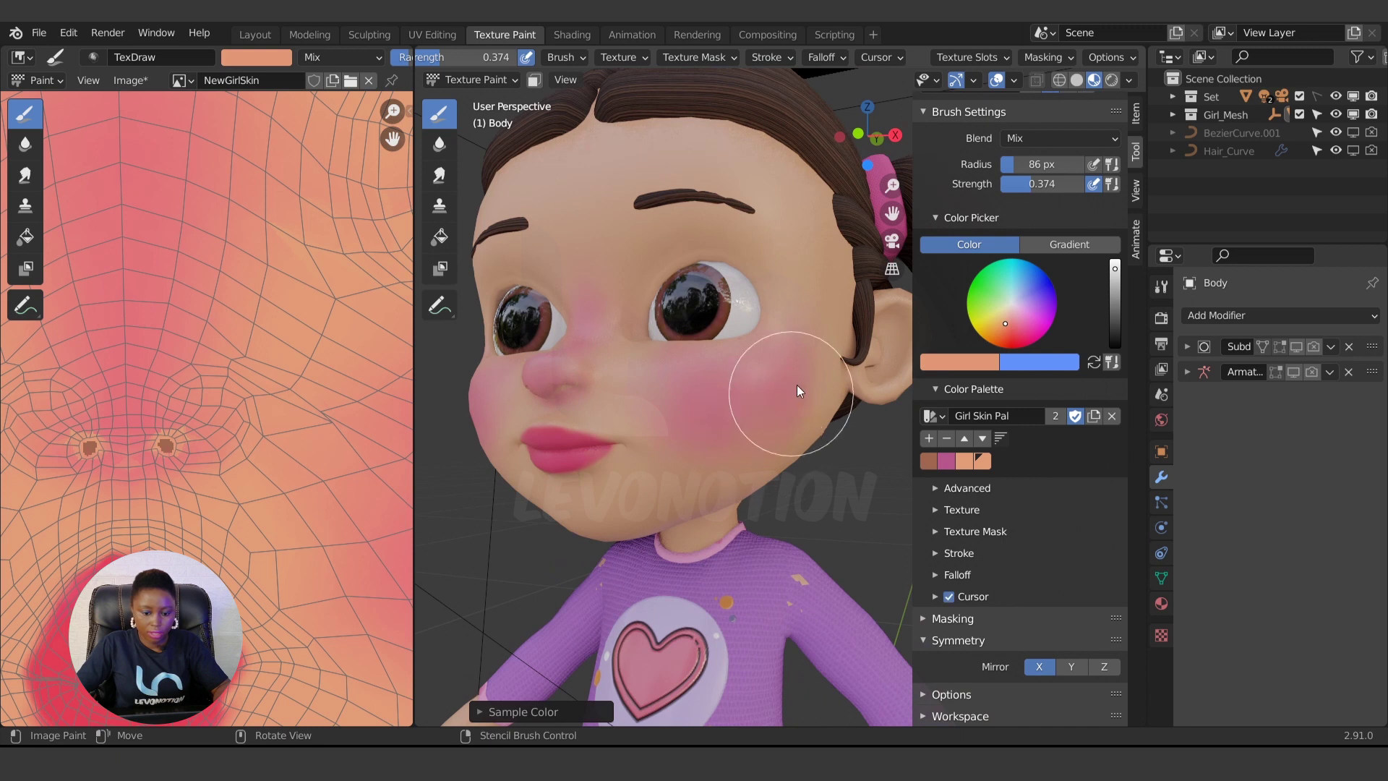
Sample an in-between pink-orange tone from the cheek and soften the blush below the eye.
key(s)
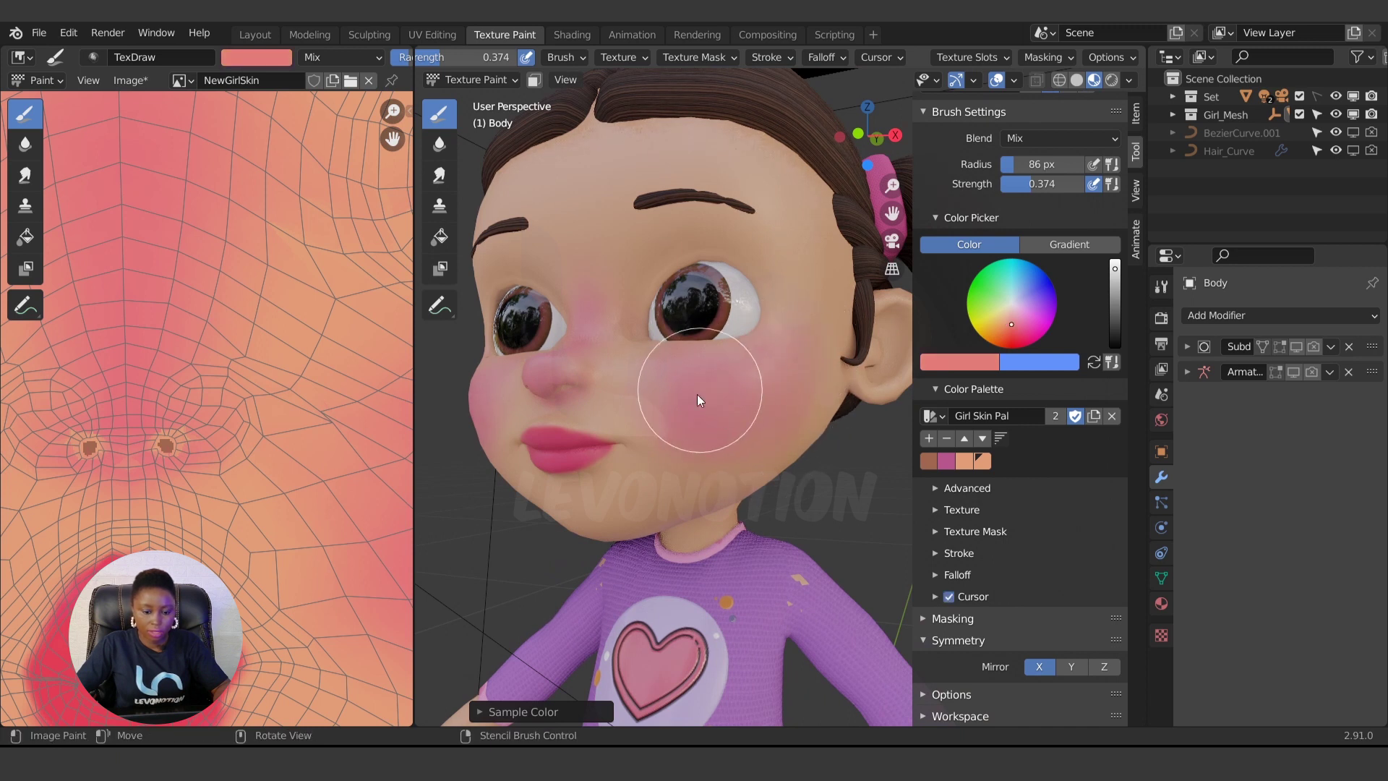
key(s)
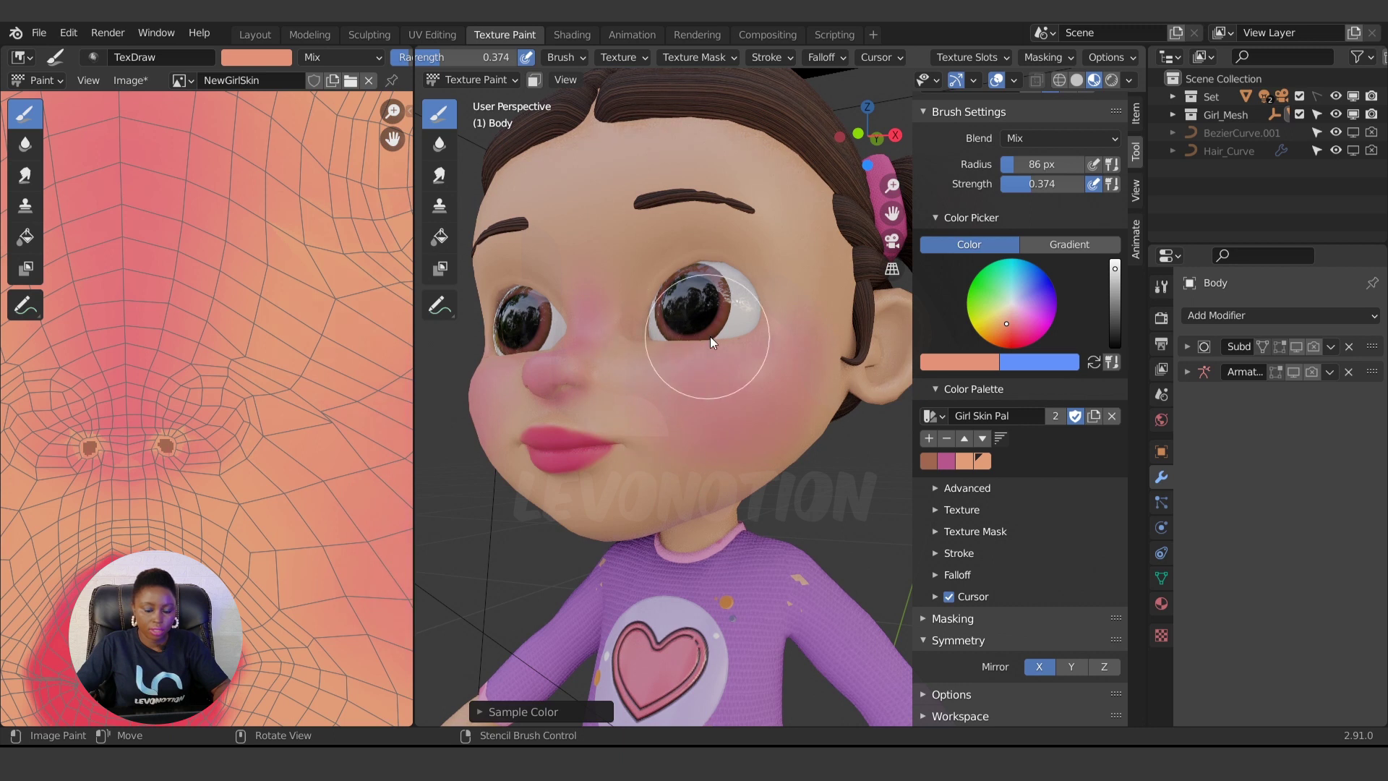
scroll(611, 441, up, 2)
scroll(661, 517, down, 3)
scroll(669, 505, up, 3)
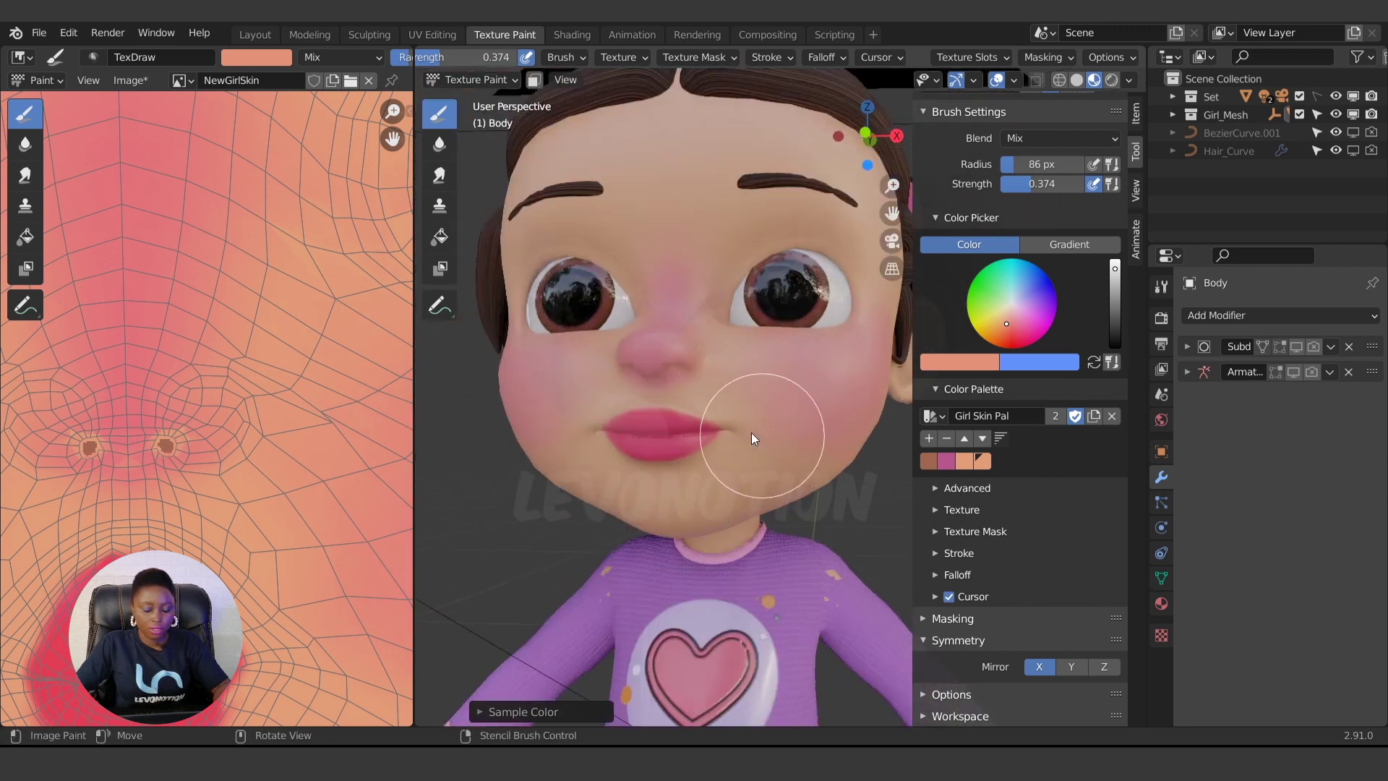
scroll(687, 414, up, 3)
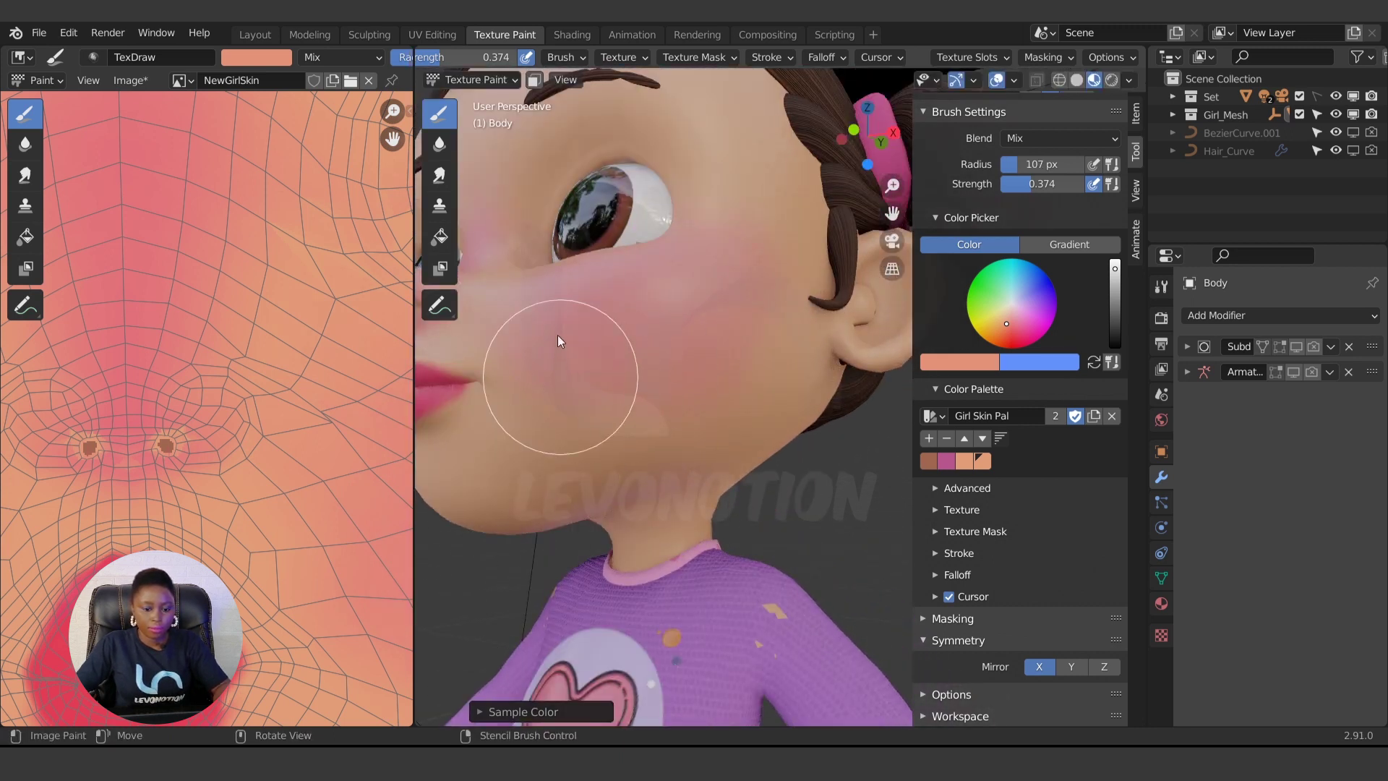
Enlarge the brush to 107 px and blend the pink on the cheek and nose bridge into the surrounding skin.
key(bracketright)
middle_drag(643, 462, 673, 491)
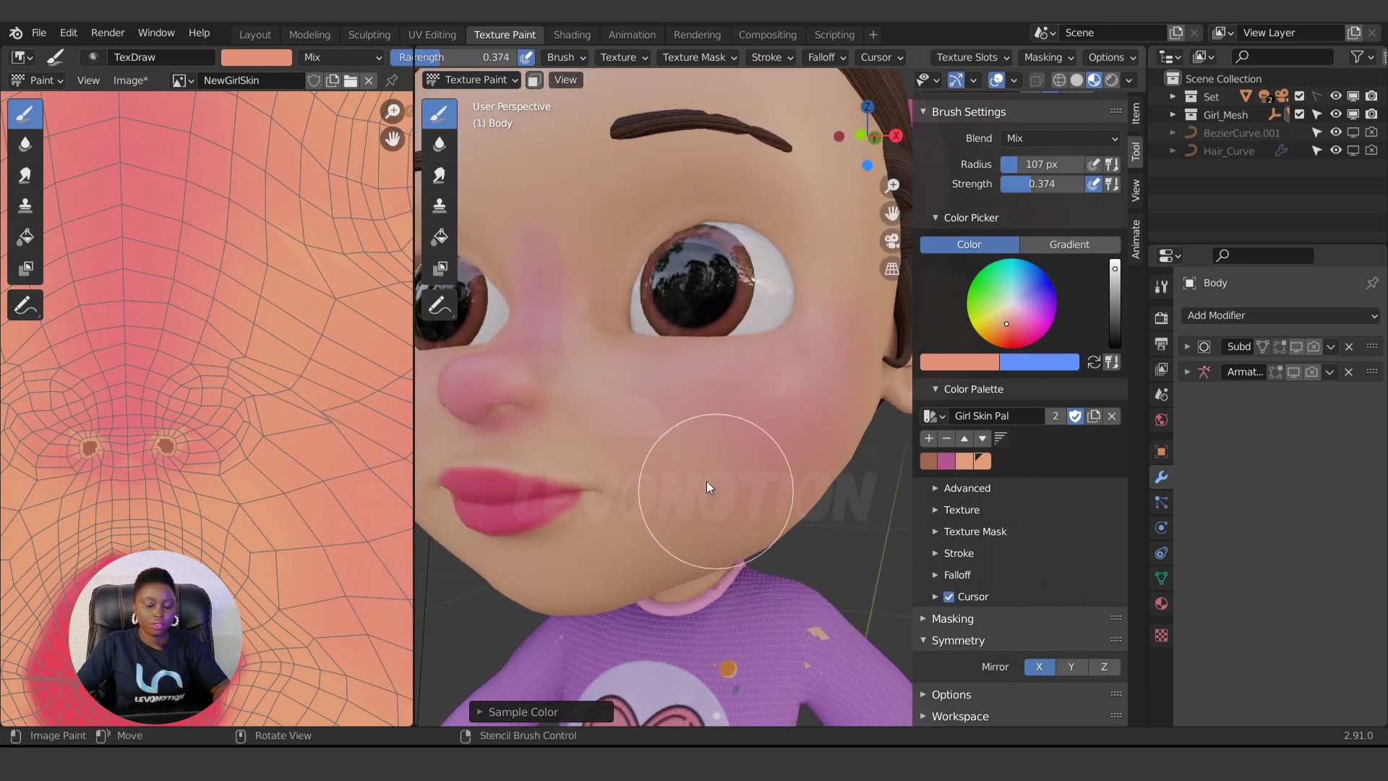
scroll(665, 520, down, 4)
middle_drag(629, 555, 695, 537)
mouse_move(723, 368)
mouse_down()
mouse_move(708, 304)
mouse_move(736, 280)
mouse_move(724, 402)
mouse_up()
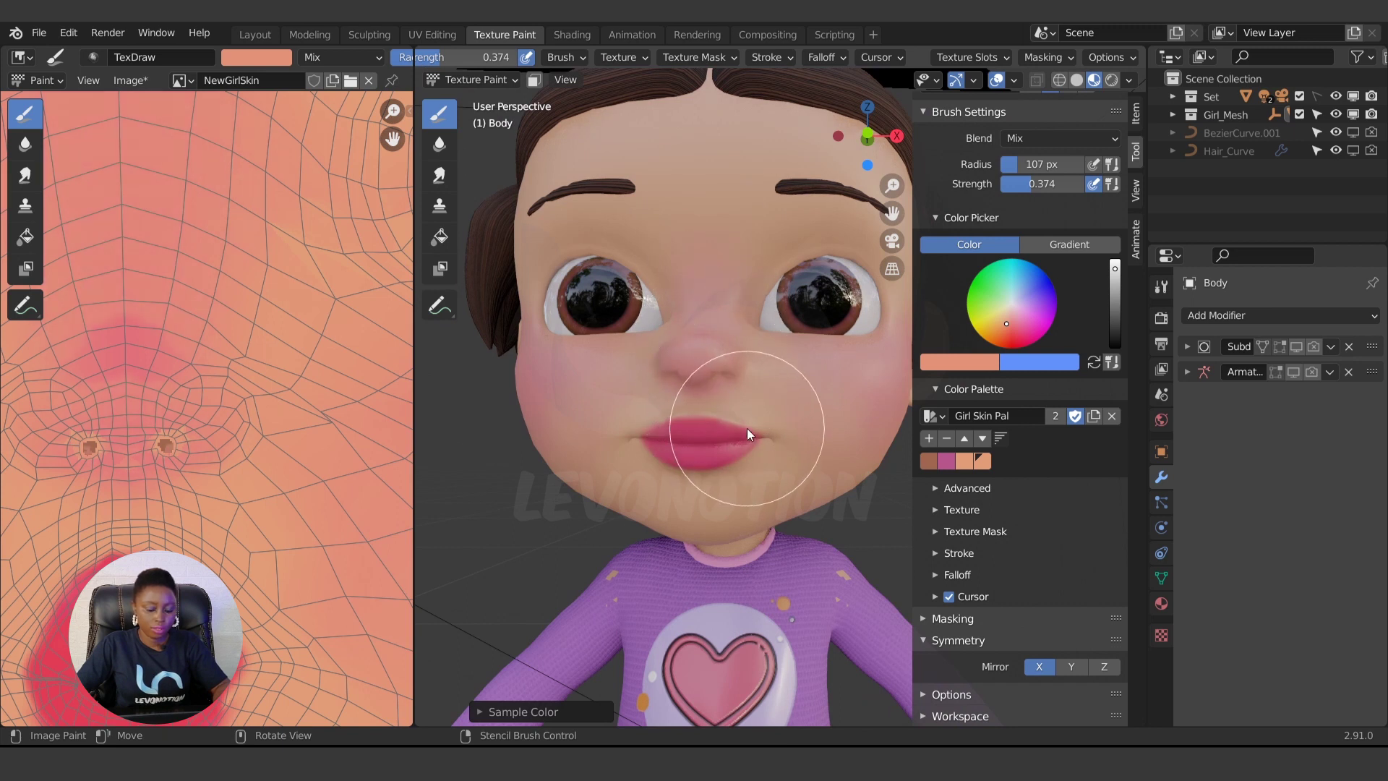
Set the brush radius to 88 px and even out the remaining pink around the nose and between the eyes.
scroll(748, 427, up, 5)
mouse_move(606, 391)
mouse_down()
mouse_move(629, 328)
mouse_move(635, 362)
mouse_move(561, 368)
mouse_up()
scroll(592, 419, down, 6)
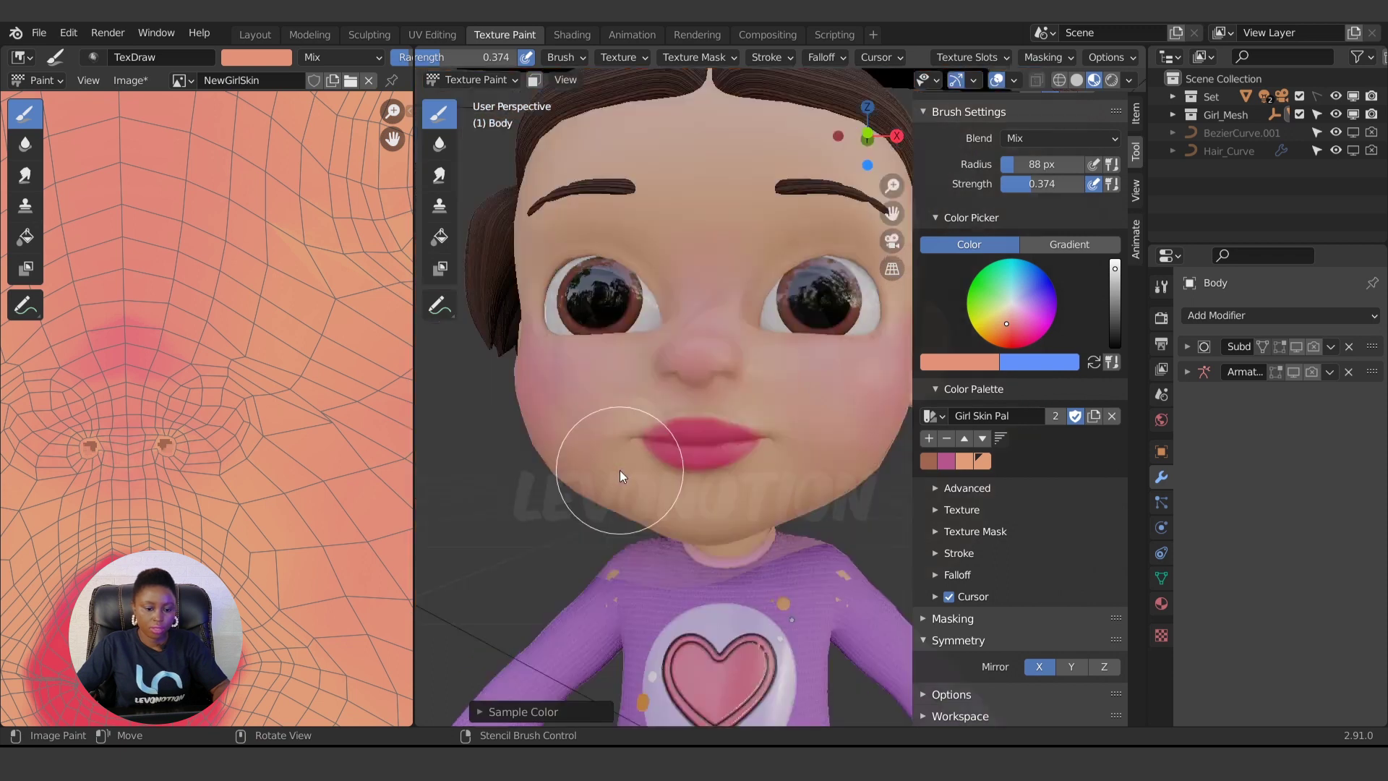
scroll(795, 434, up, 2)
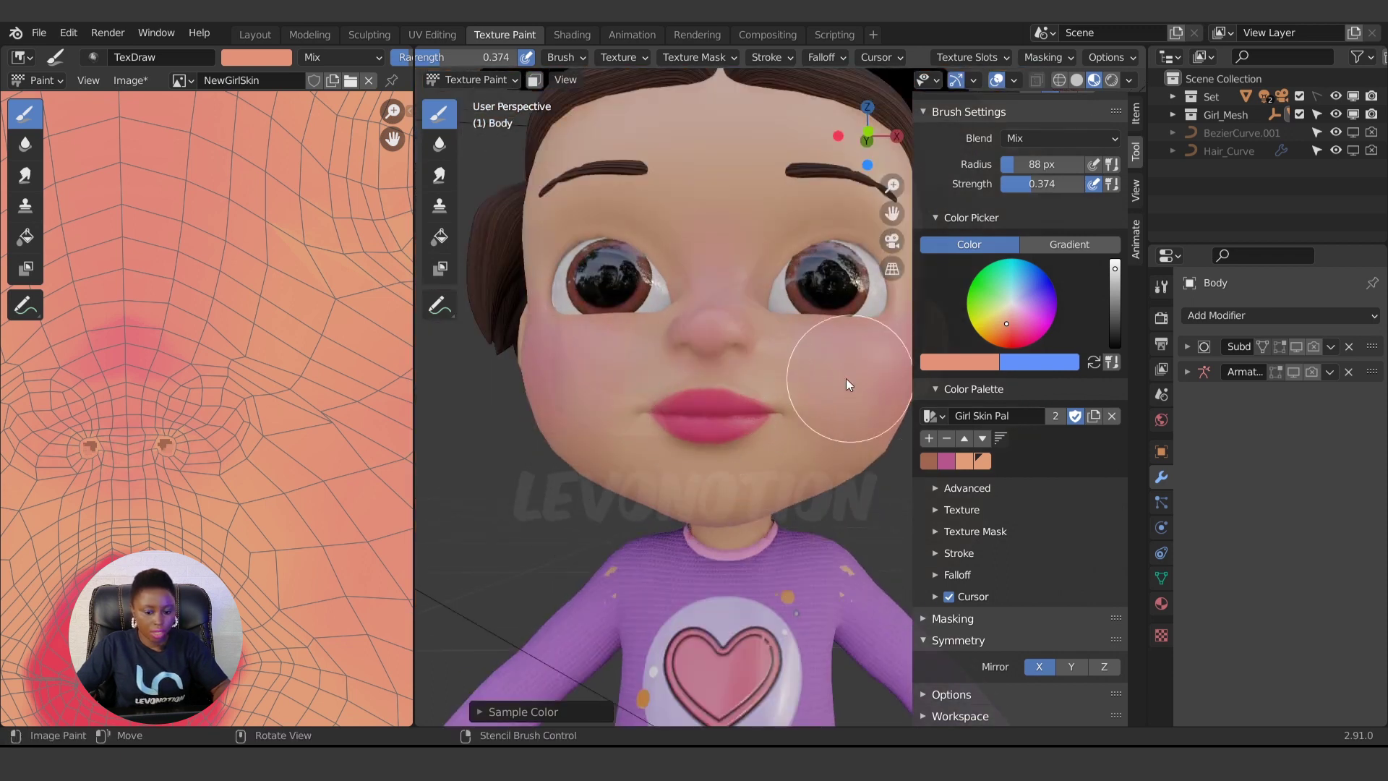
scroll(656, 430, up, 4)
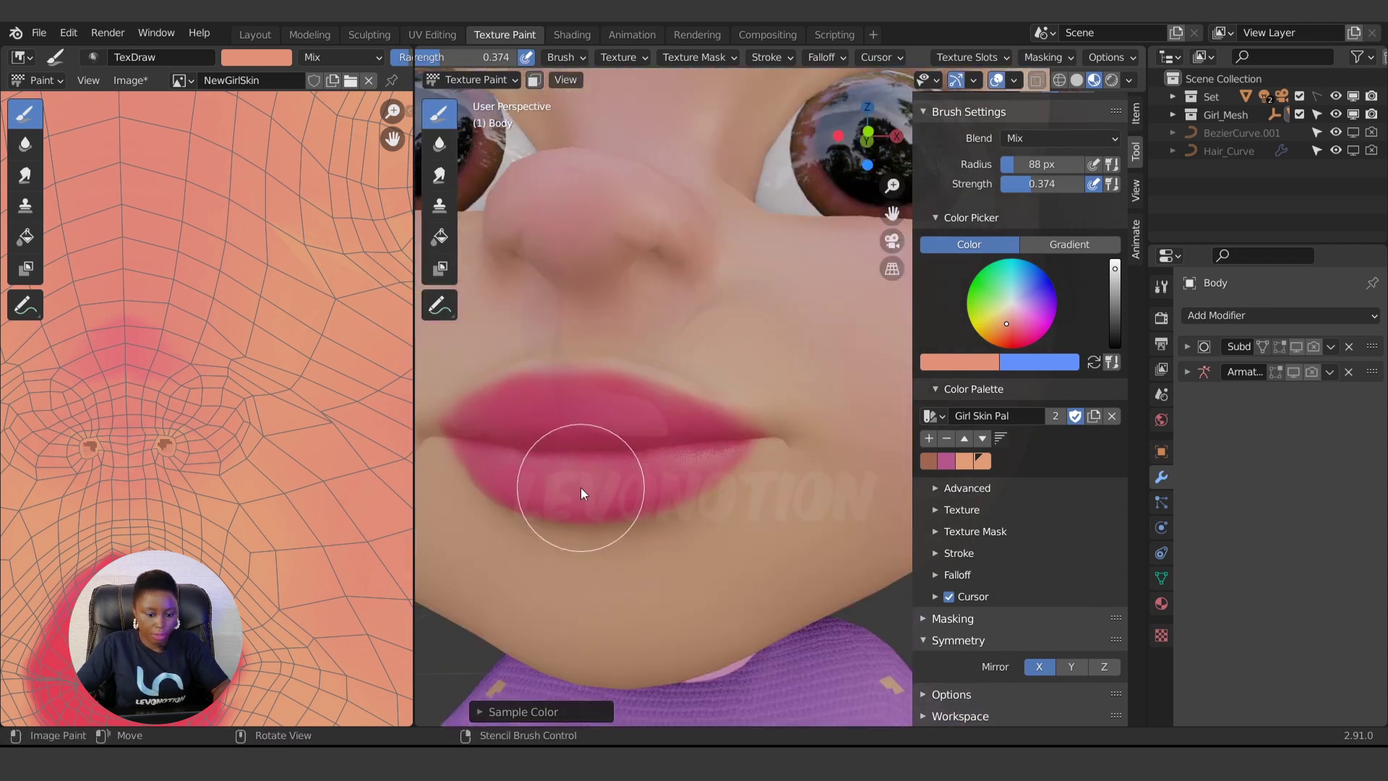
Add the lip red to the color palette and paint the current salmon tone over the lips to lighten them.
key(s)
click(581, 485)
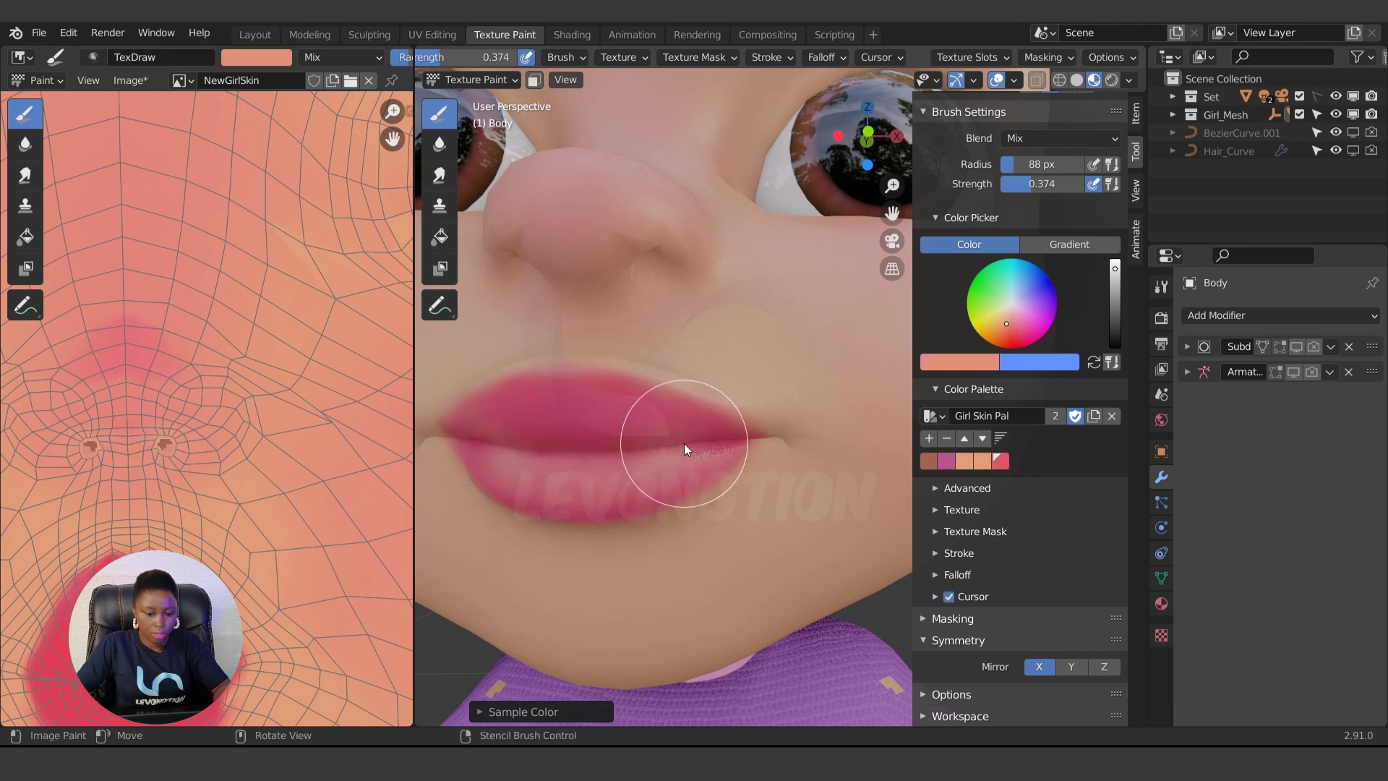
mouse_move(684, 444)
mouse_down()
mouse_move(557, 437)
mouse_move(711, 428)
mouse_up()
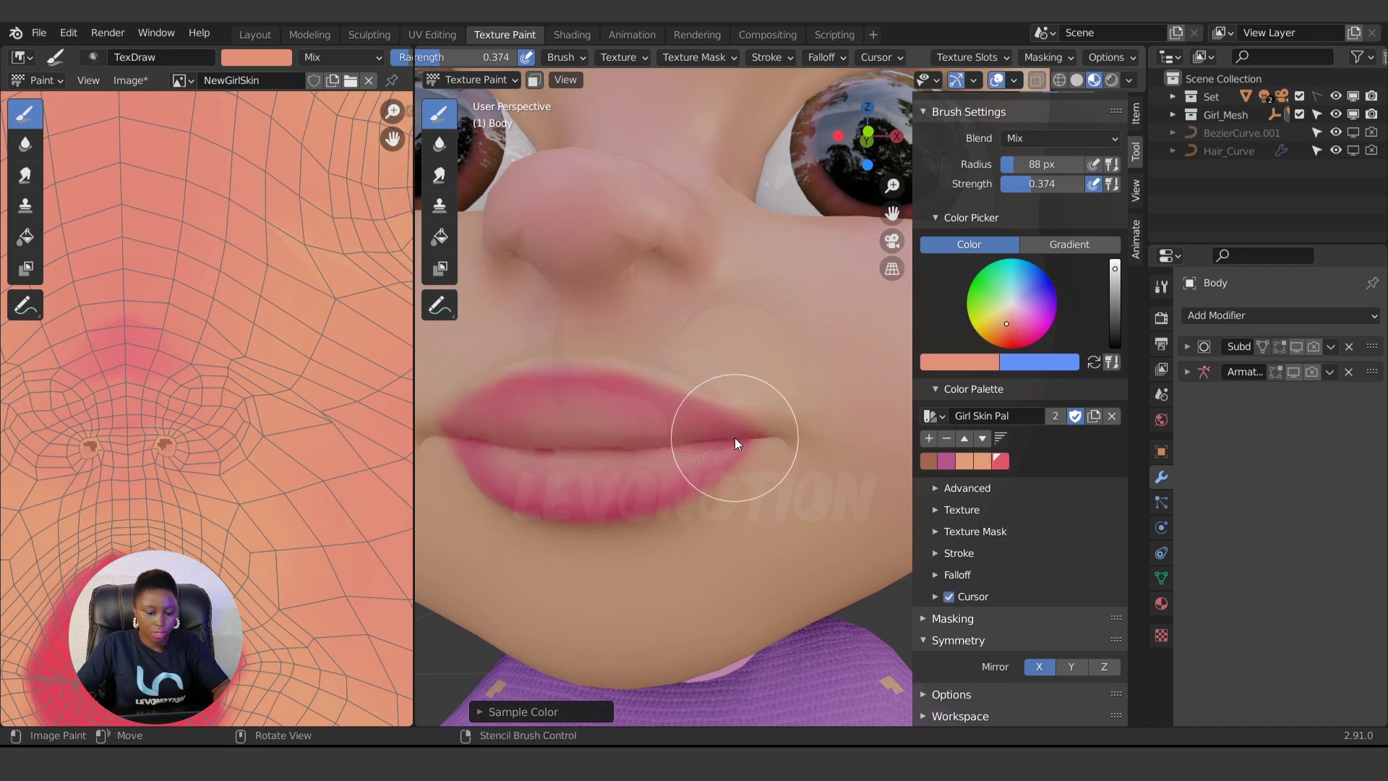
scroll(642, 506, down, 7)
scroll(672, 559, up, 8)
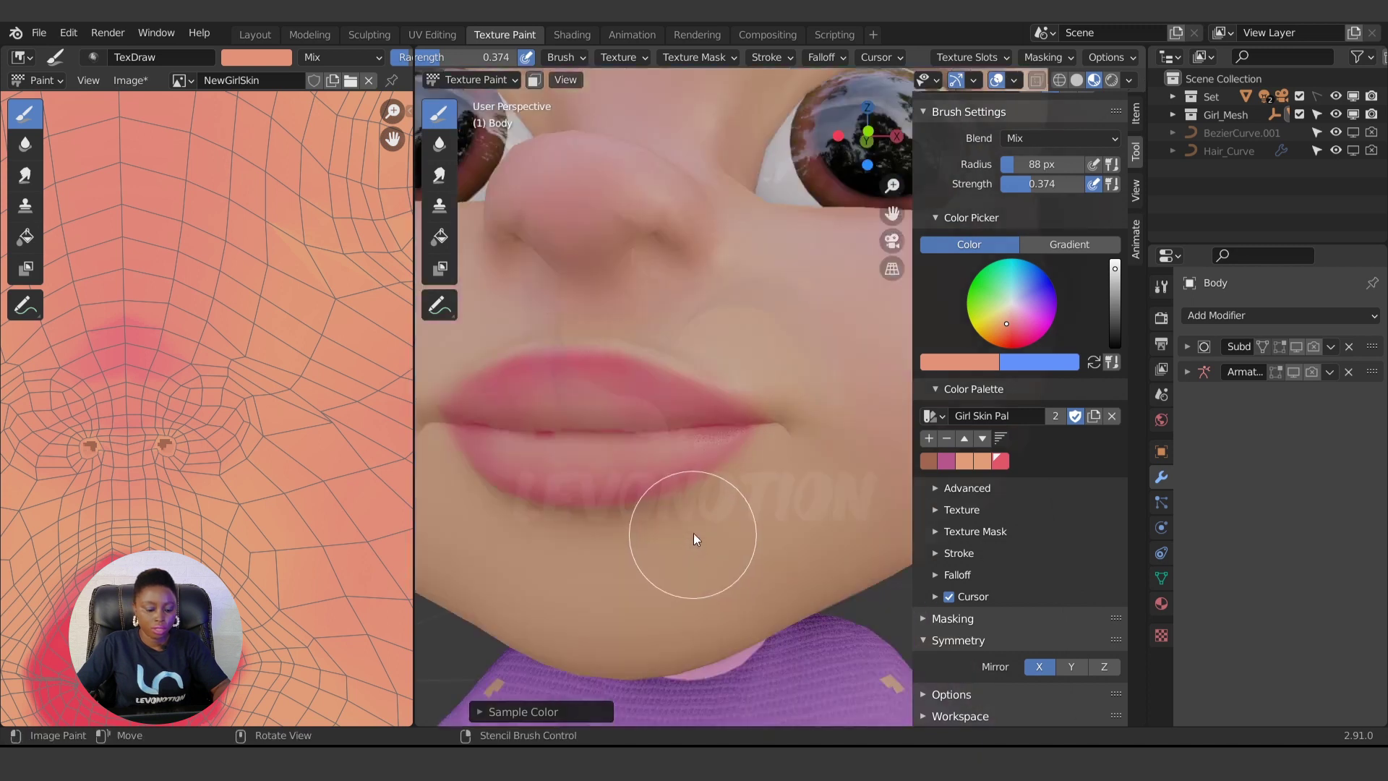
Reduce the brush radius to 70 px and lighten the rest of the upper and lower lips with salmon.
key(f)
click(669, 465)
mouse_move(618, 371)
mouse_down()
mouse_move(706, 416)
mouse_move(740, 414)
mouse_move(688, 461)
mouse_up()
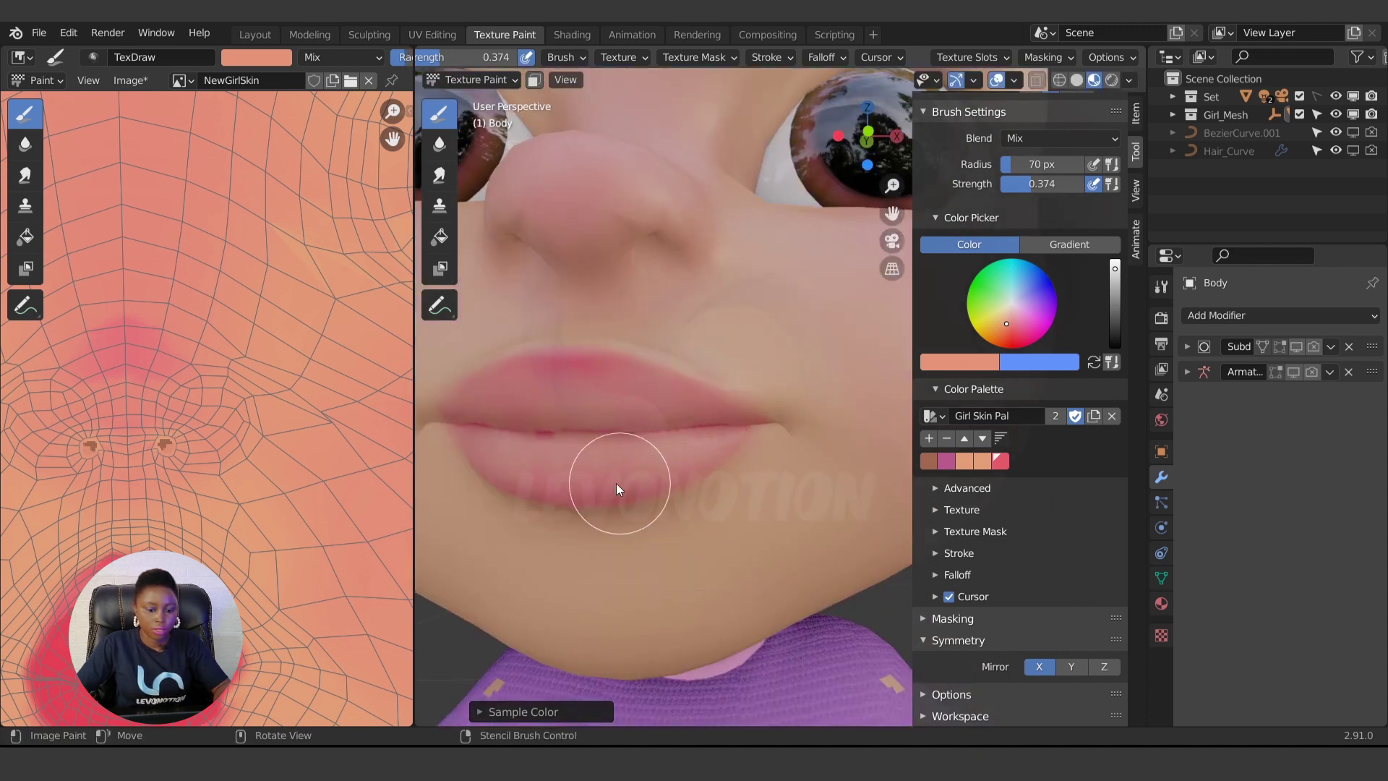
scroll(683, 471, down, 7)
mouse_move(800, 575)
middle_down()
mouse_move(792, 536)
mouse_move(795, 576)
middle_up()
Sample the softer red from the mouth area of the texture image and set the brush to 22 px radius and 1.000 strength.
scroll(156, 578, up, 2)
middle_drag(156, 578, 223, 482)
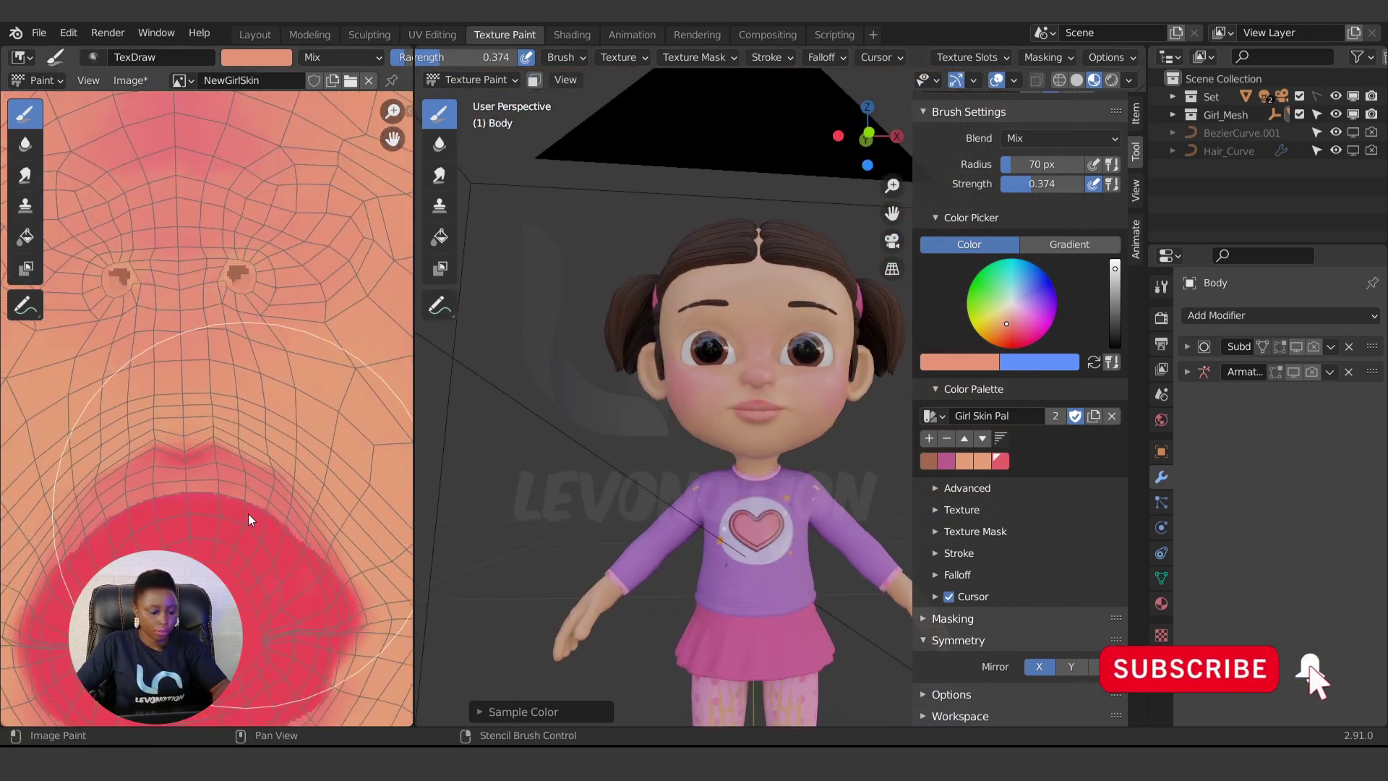
key(s)
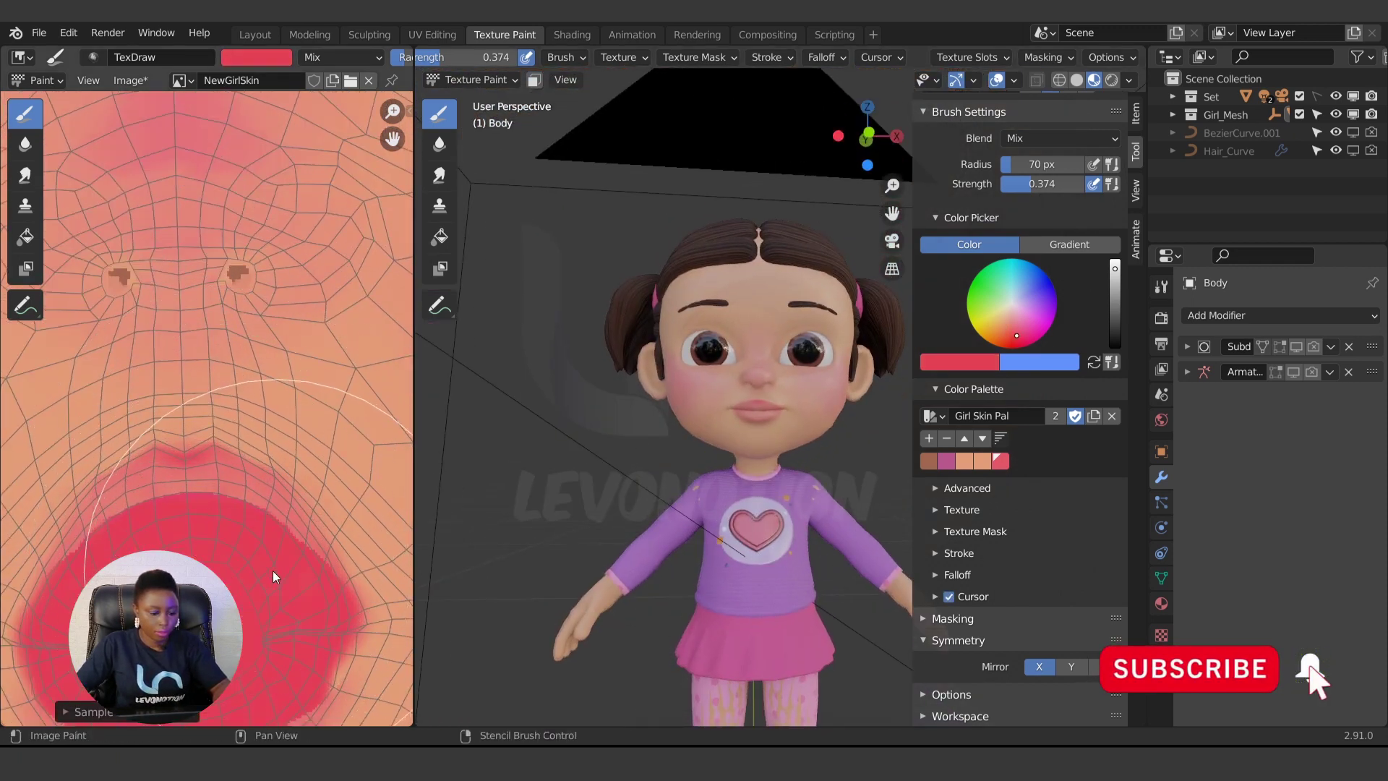
key(bracketleft)
key(bracketleft)
key(bracketleft)
key(bracketleft)
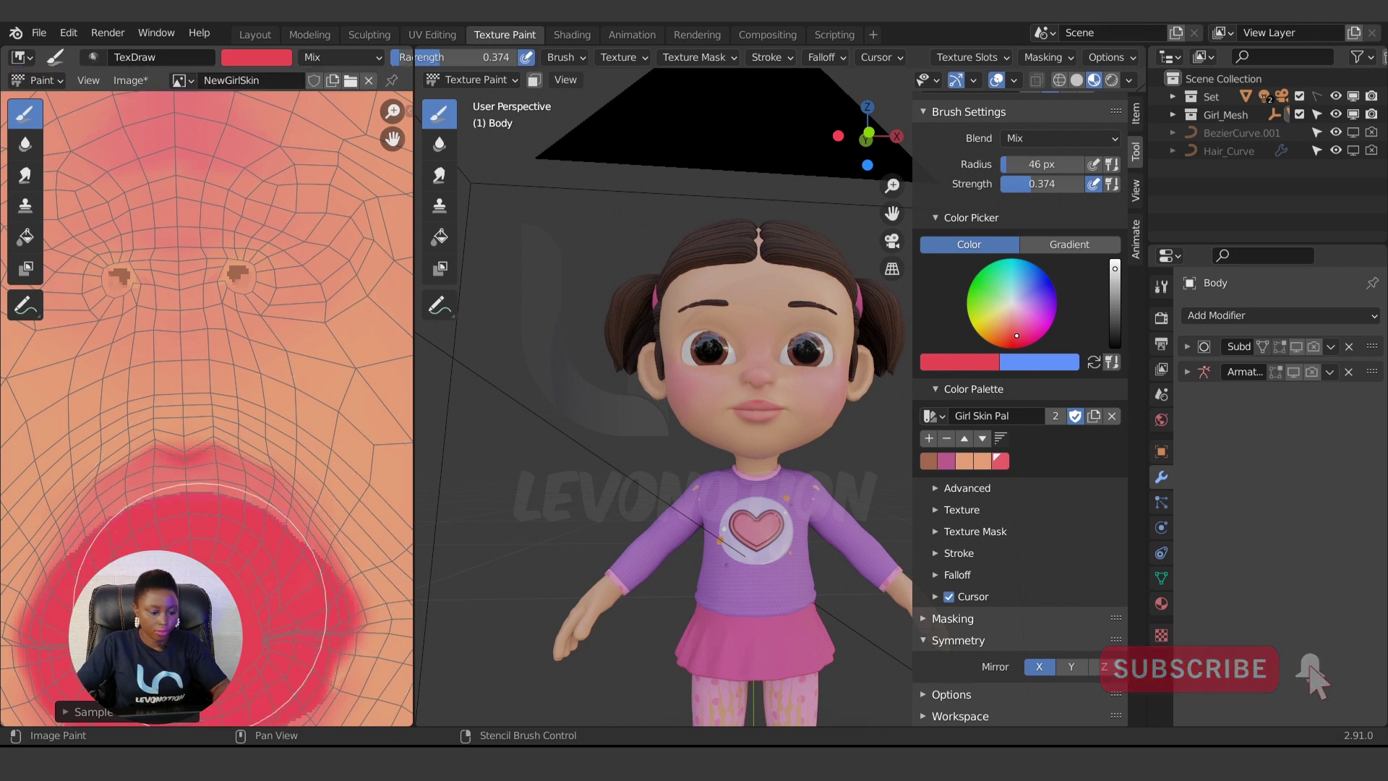
key(s)
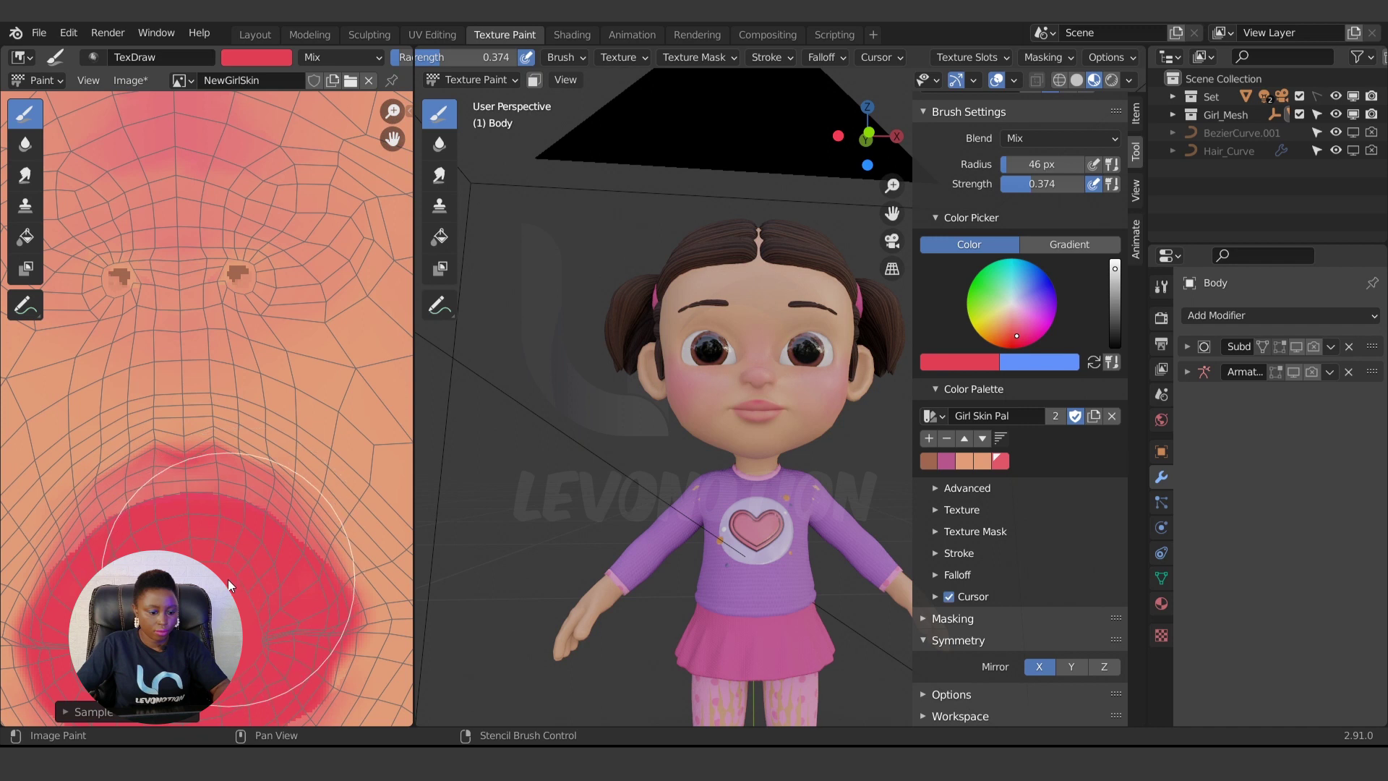
key(s)
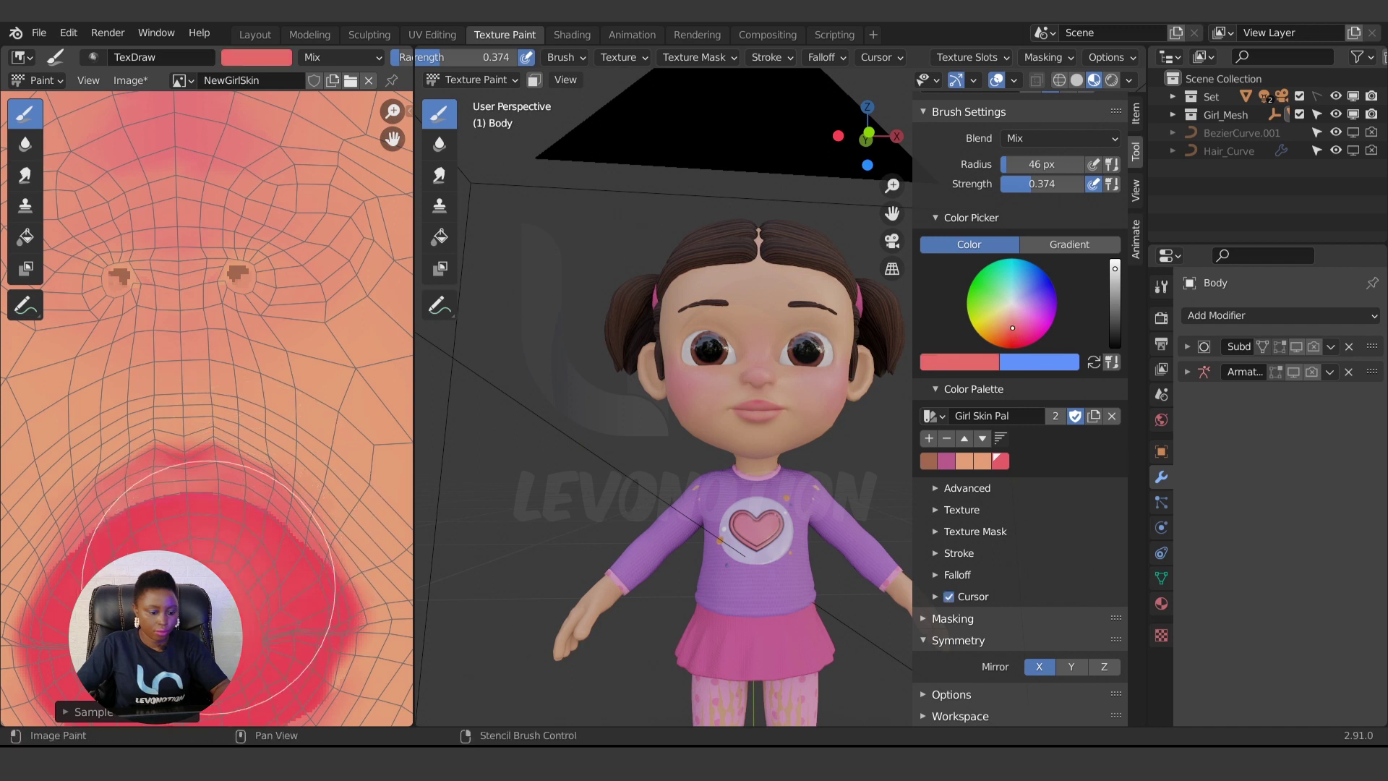
key(f)
click(209, 567)
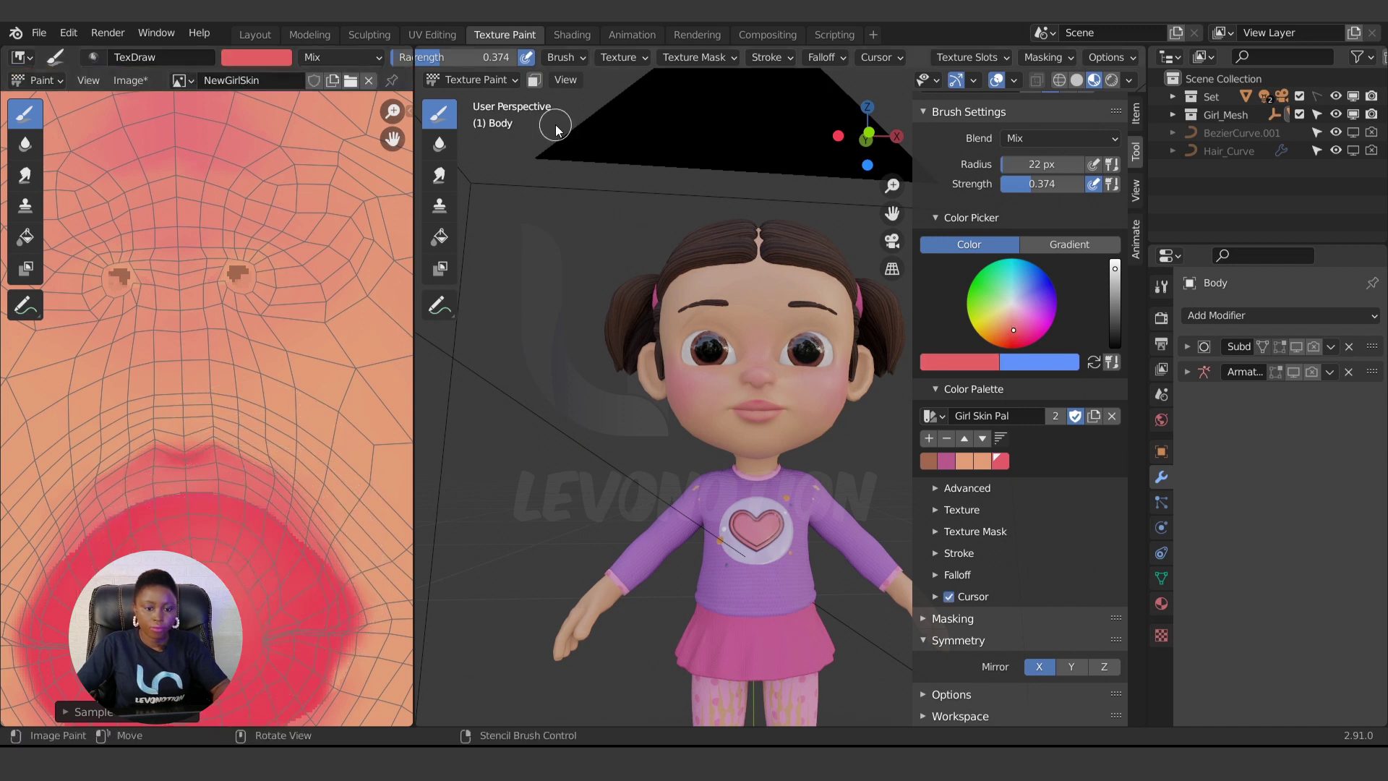
drag(450, 61, 528, 61)
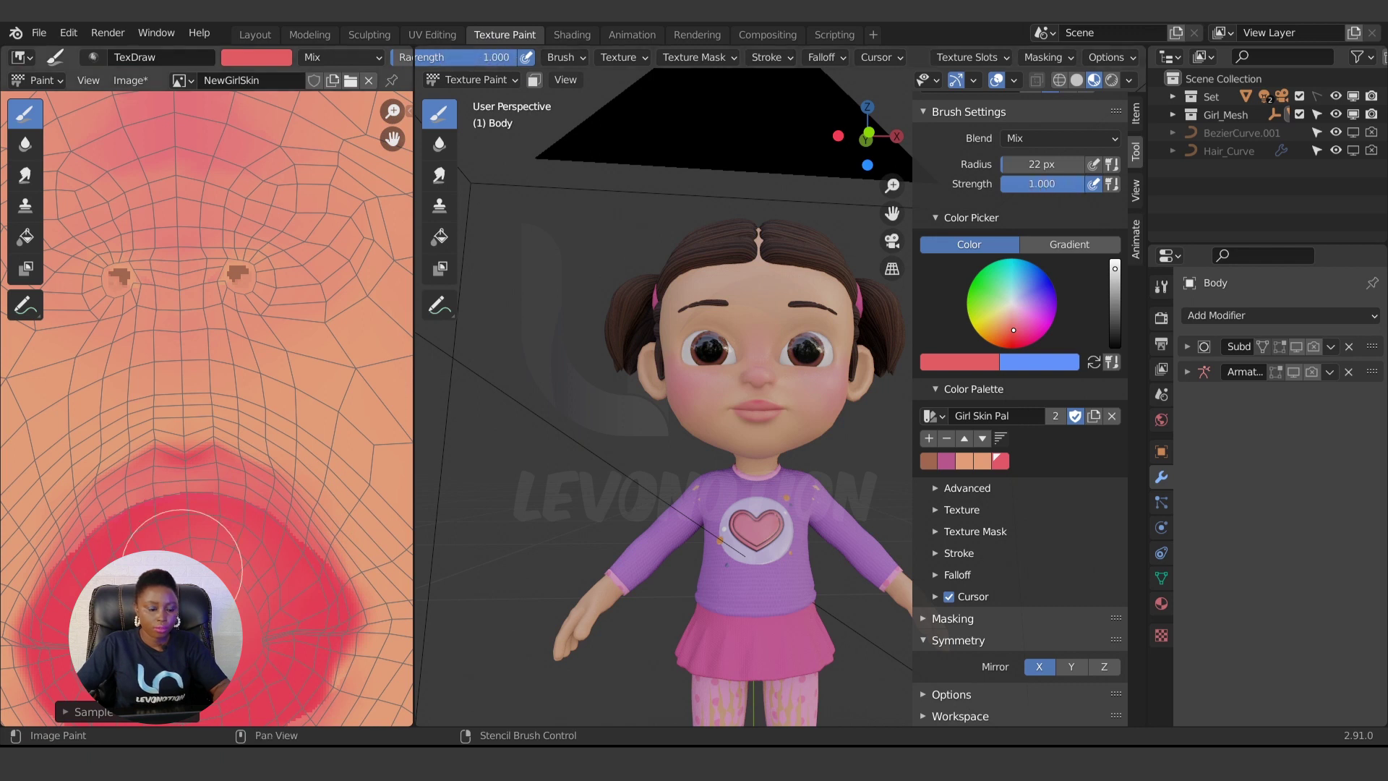
Paint the sampled red evenly over the whole mouth and lip area in the texture image.
middle_drag(219, 520, 223, 306)
mouse_move(203, 308)
mouse_down()
mouse_move(164, 304)
mouse_move(87, 347)
mouse_move(71, 443)
mouse_move(160, 350)
mouse_move(142, 379)
mouse_move(139, 502)
mouse_move(263, 469)
mouse_move(327, 402)
mouse_move(272, 311)
mouse_move(292, 409)
mouse_move(213, 347)
mouse_move(221, 382)
mouse_up()
scroll(670, 436, up, 5)
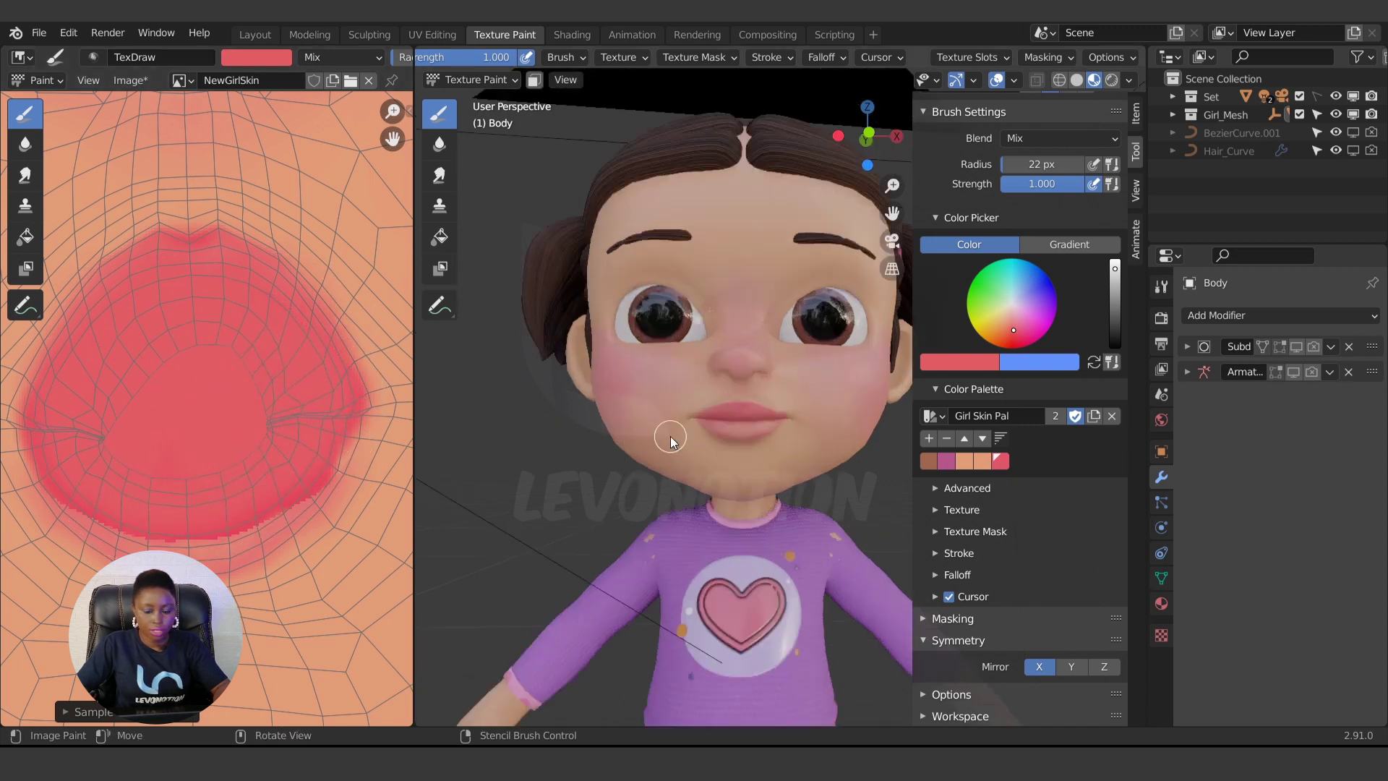
mouse_move(214, 292)
mouse_down()
mouse_move(185, 286)
mouse_move(242, 390)
mouse_move(300, 429)
mouse_move(239, 489)
mouse_up()
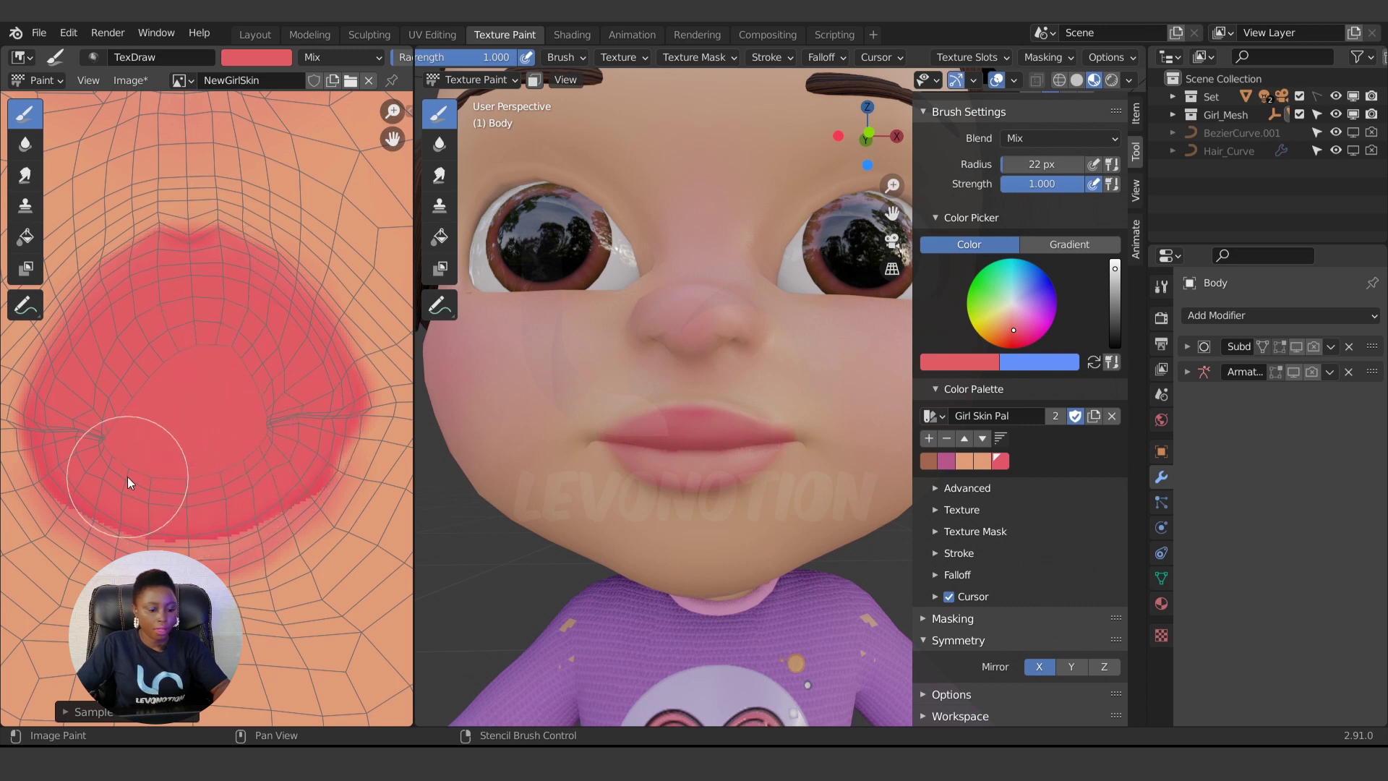
Set the brush radius to 43 px and paint the soft red along the lower lip's edge on the model.
key(f)
click(720, 511)
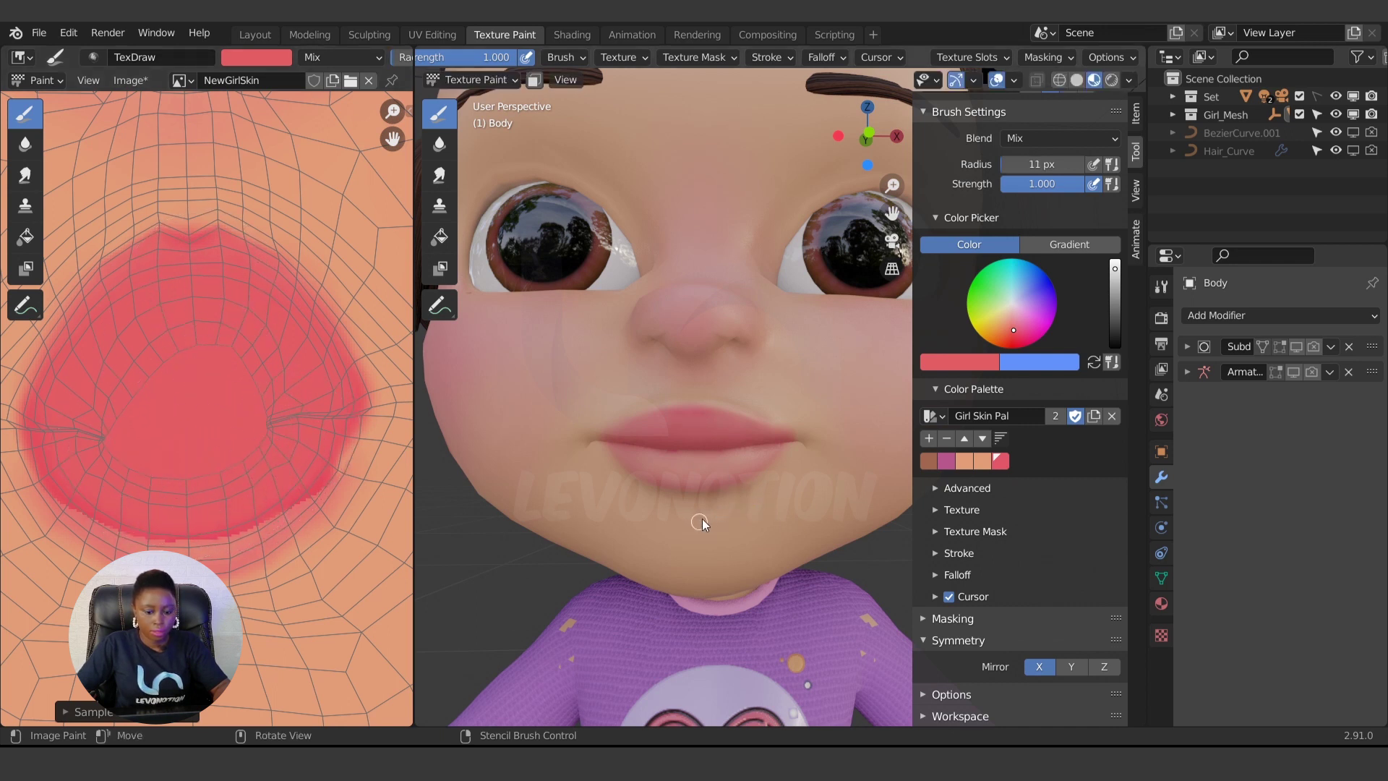
key(f)
click(731, 506)
middle_drag(674, 569, 685, 496)
scroll(683, 489, up, 4)
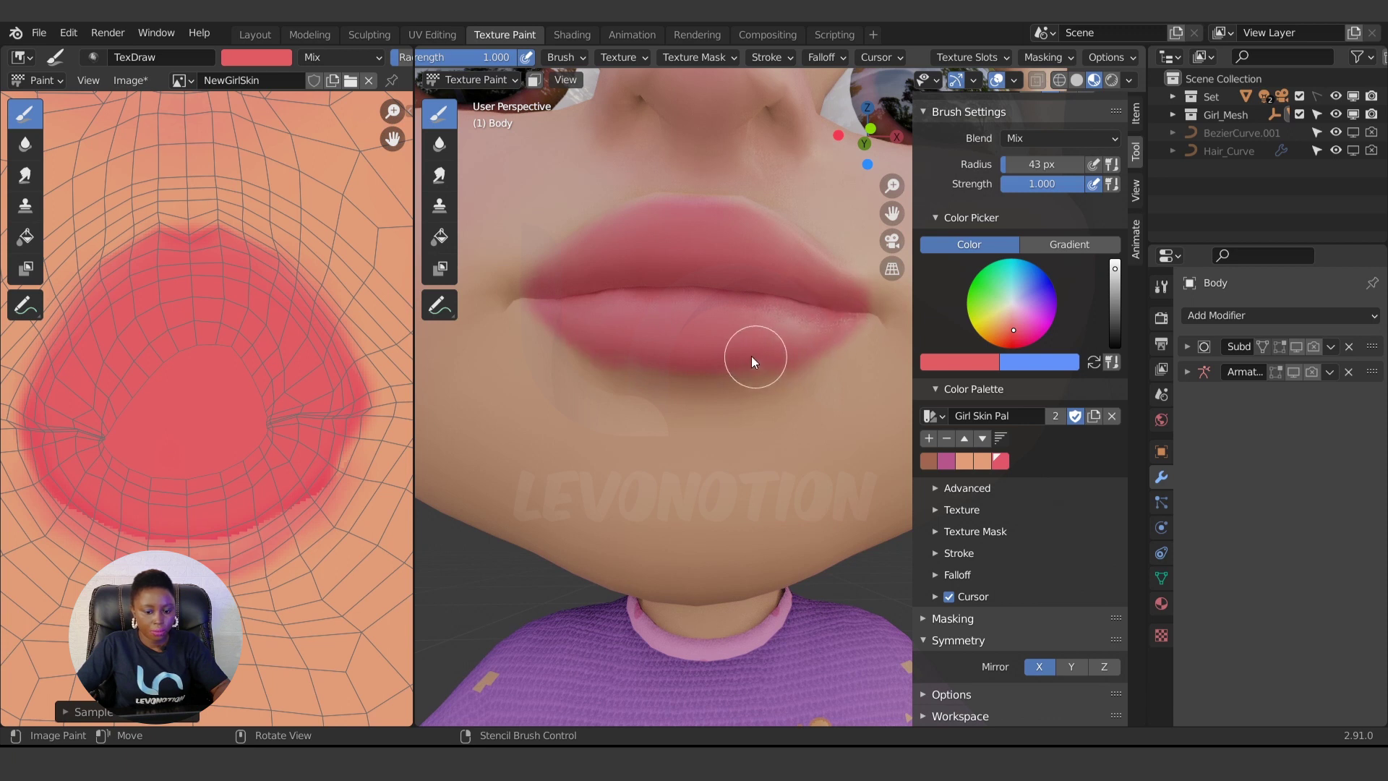
scroll(670, 383, down, 5)
middle_drag(713, 550, 782, 467)
Set the brush radius to 83 px and paint the inside of the ear with the soft red.
scroll(805, 410, up, 5)
middle_drag(805, 411, 726, 497)
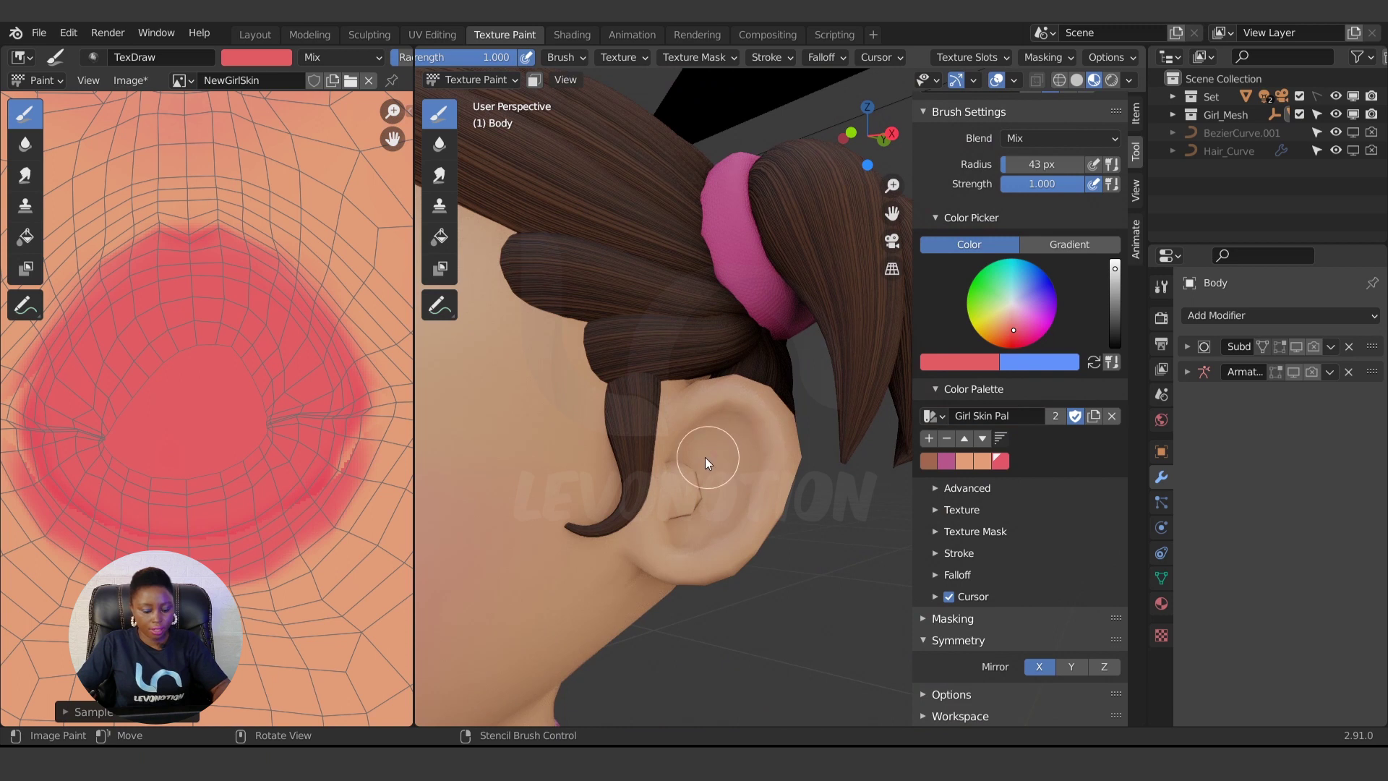
key(f)
click(743, 453)
mouse_move(743, 453)
mouse_down()
mouse_move(731, 485)
mouse_move(723, 418)
mouse_move(695, 454)
mouse_move(717, 491)
mouse_up()
mouse_move(718, 510)
middle_down()
mouse_move(622, 485)
mouse_move(813, 497)
middle_up()
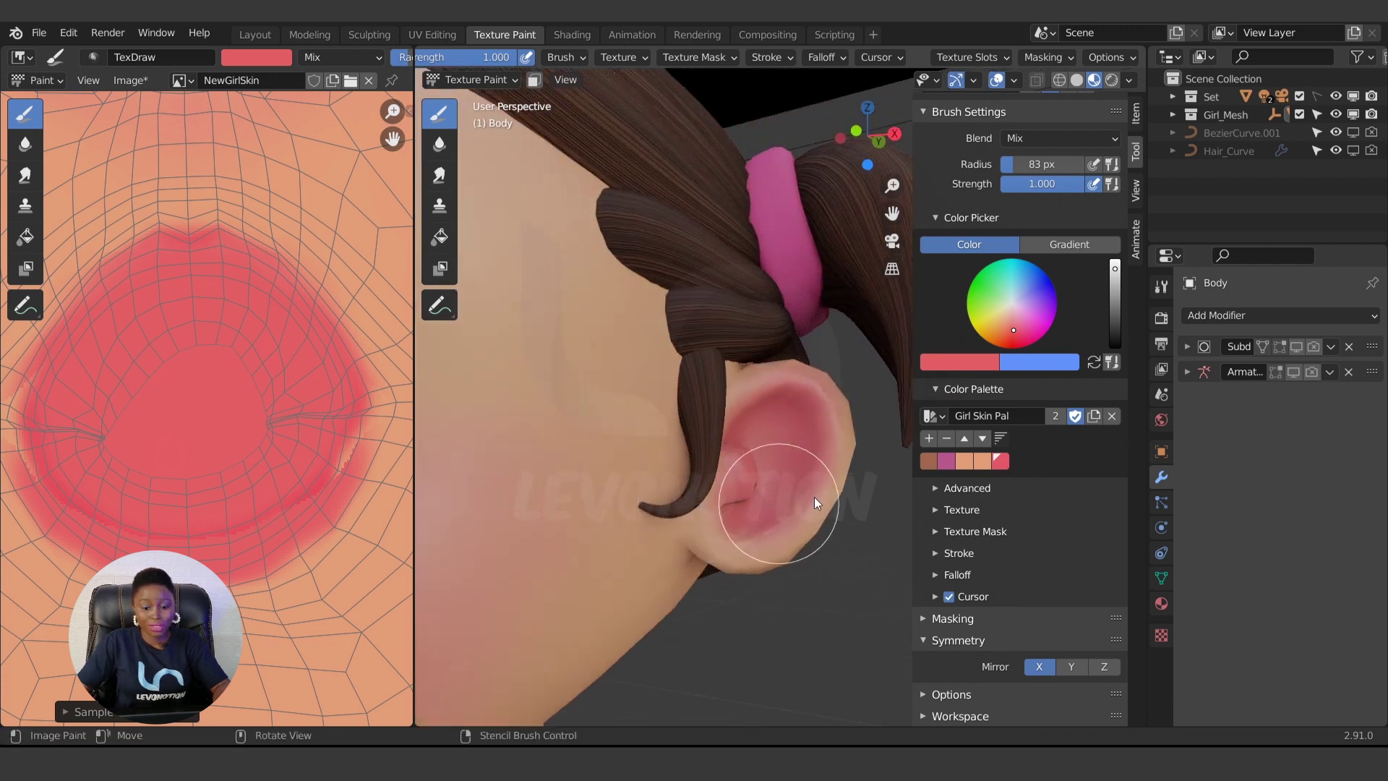
mouse_move(854, 470)
mouse_down()
mouse_move(787, 576)
mouse_move(838, 423)
mouse_move(800, 379)
mouse_move(851, 516)
mouse_up()
Isolate the body in local view and paint the back of the ear with the soft red.
scroll(723, 526, down, 3)
middle_drag(668, 516, 446, 547)
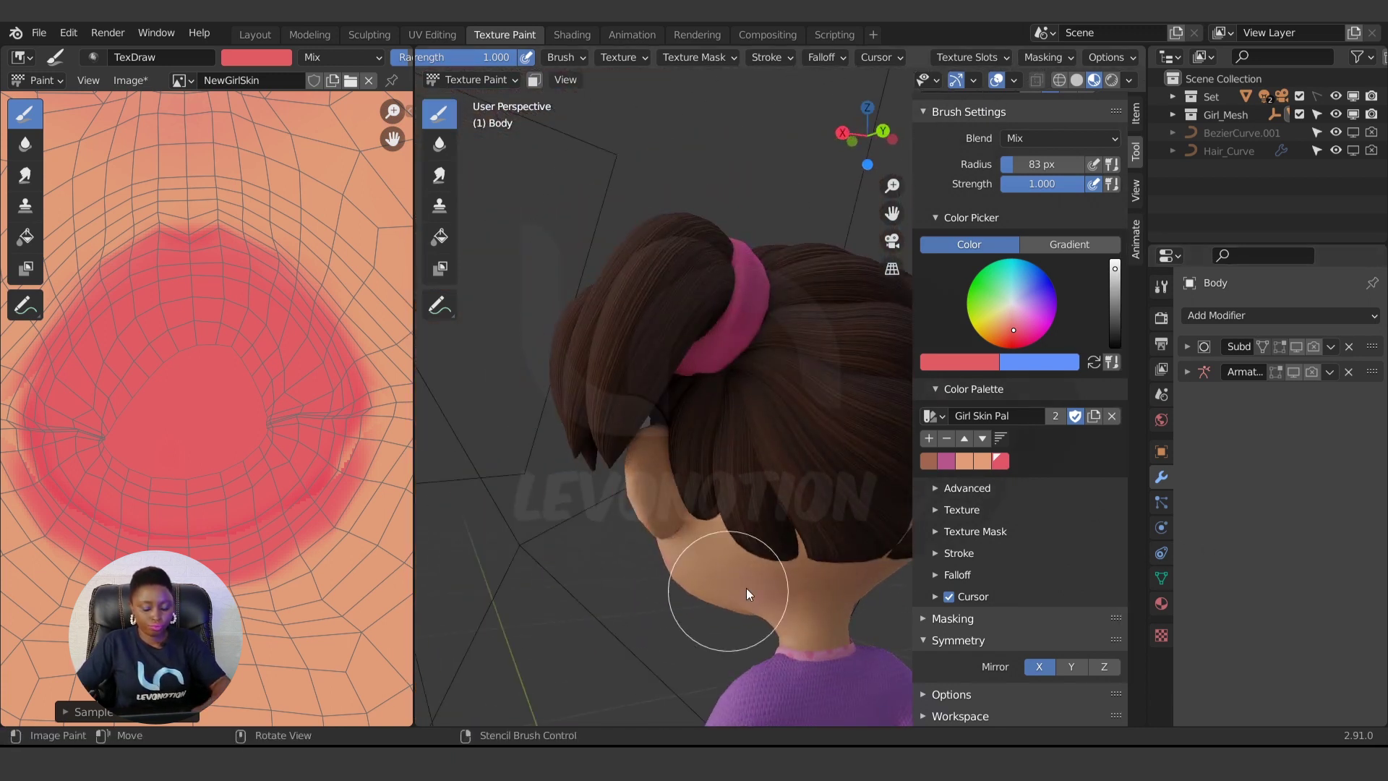
key(slash)
mouse_move(736, 562)
middle_down()
mouse_move(645, 544)
mouse_move(656, 470)
middle_up()
mouse_move(656, 469)
mouse_down()
mouse_move(650, 545)
mouse_move(627, 418)
mouse_up()
mouse_move(628, 418)
middle_down()
mouse_move(629, 553)
mouse_move(636, 499)
mouse_move(566, 280)
middle_up()
middle_drag(680, 549, 660, 403)
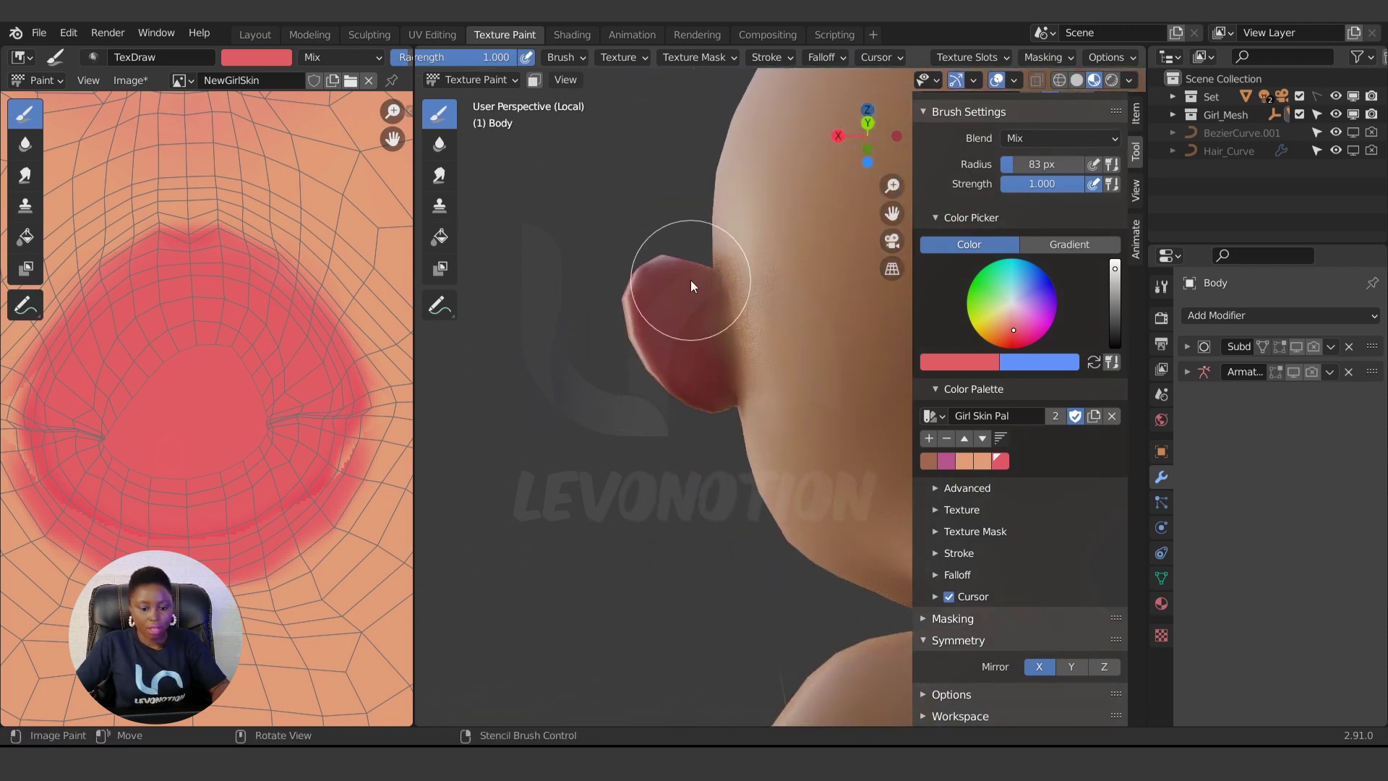
Extend the soft red over the ear's outer rim, lobe and front edge.
middle_drag(688, 285, 584, 389)
mouse_move(543, 444)
middle_down()
mouse_move(627, 514)
mouse_move(792, 520)
middle_up()
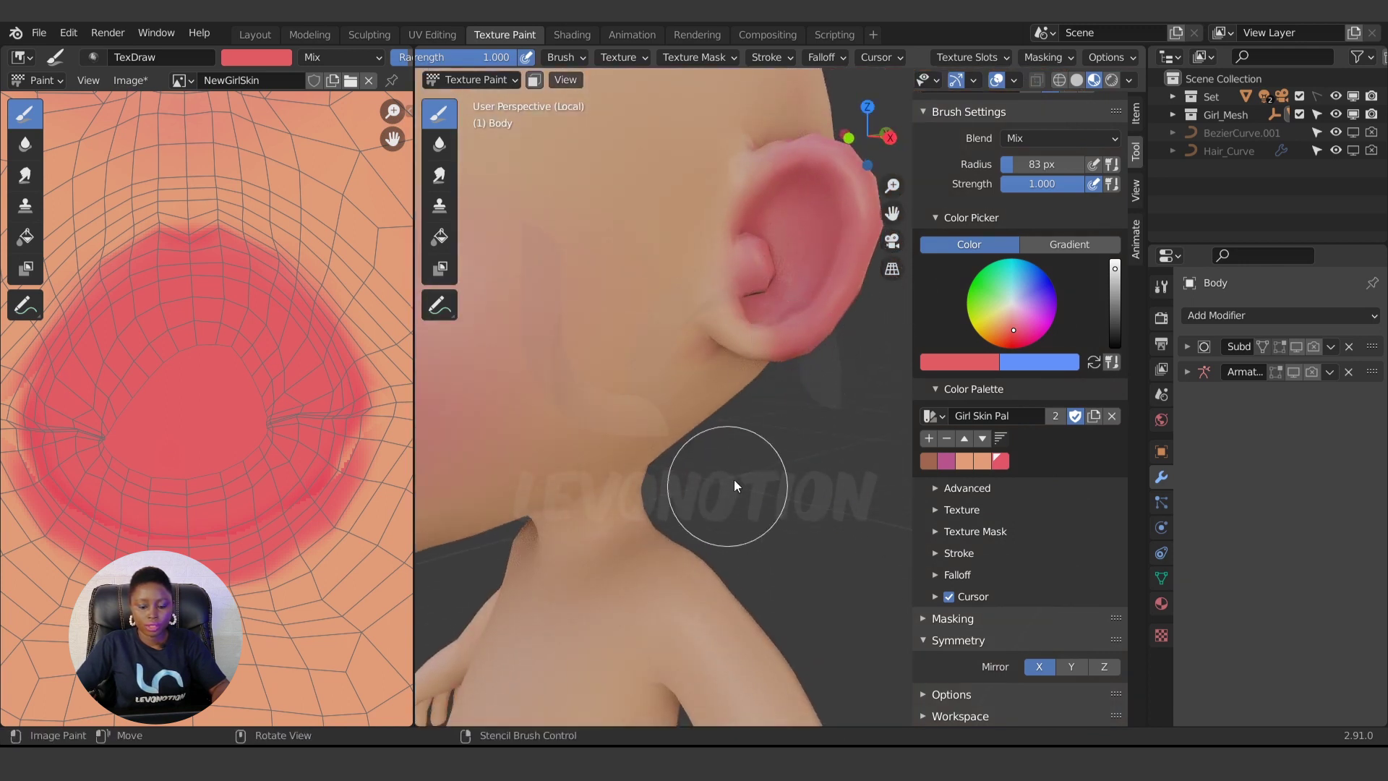
mouse_move(735, 479)
middle_down()
mouse_move(813, 320)
mouse_move(744, 444)
middle_up()
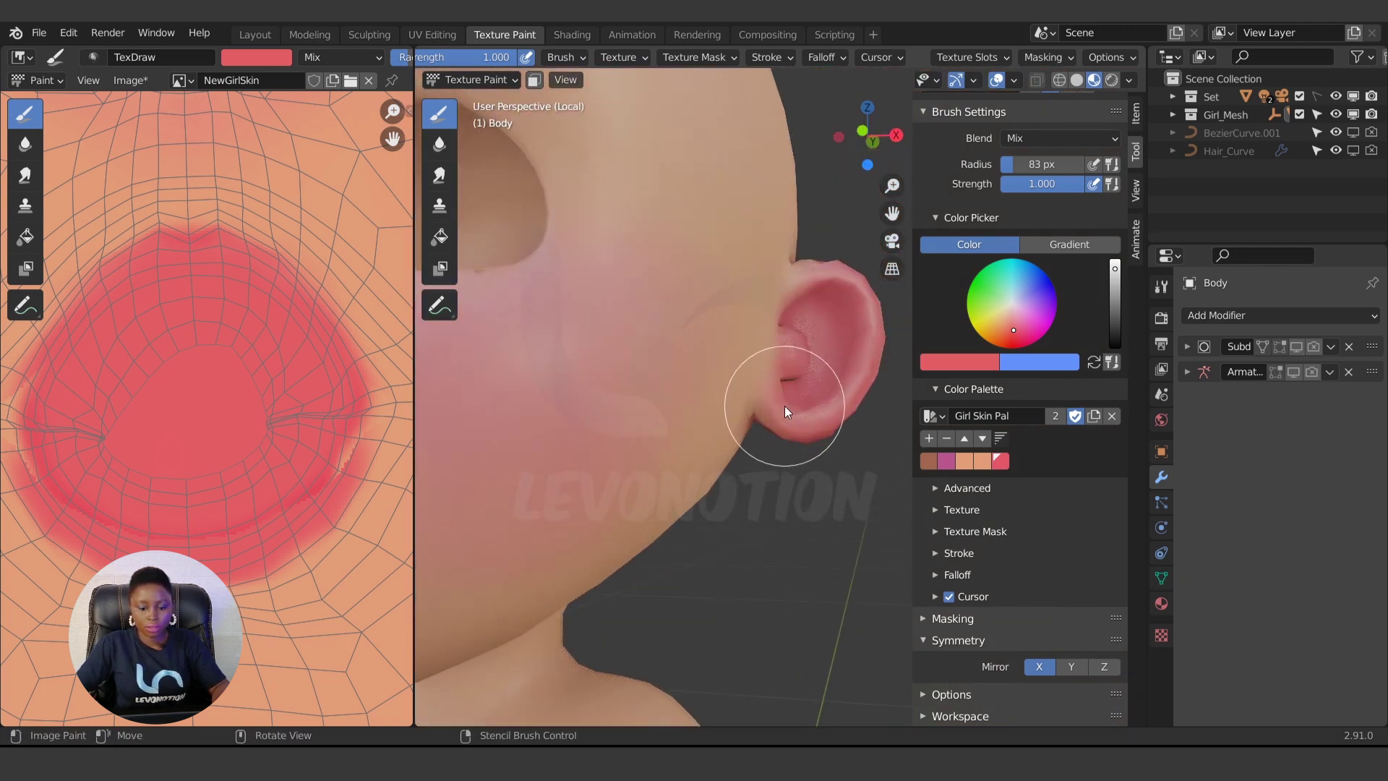
middle_drag(821, 376, 727, 383)
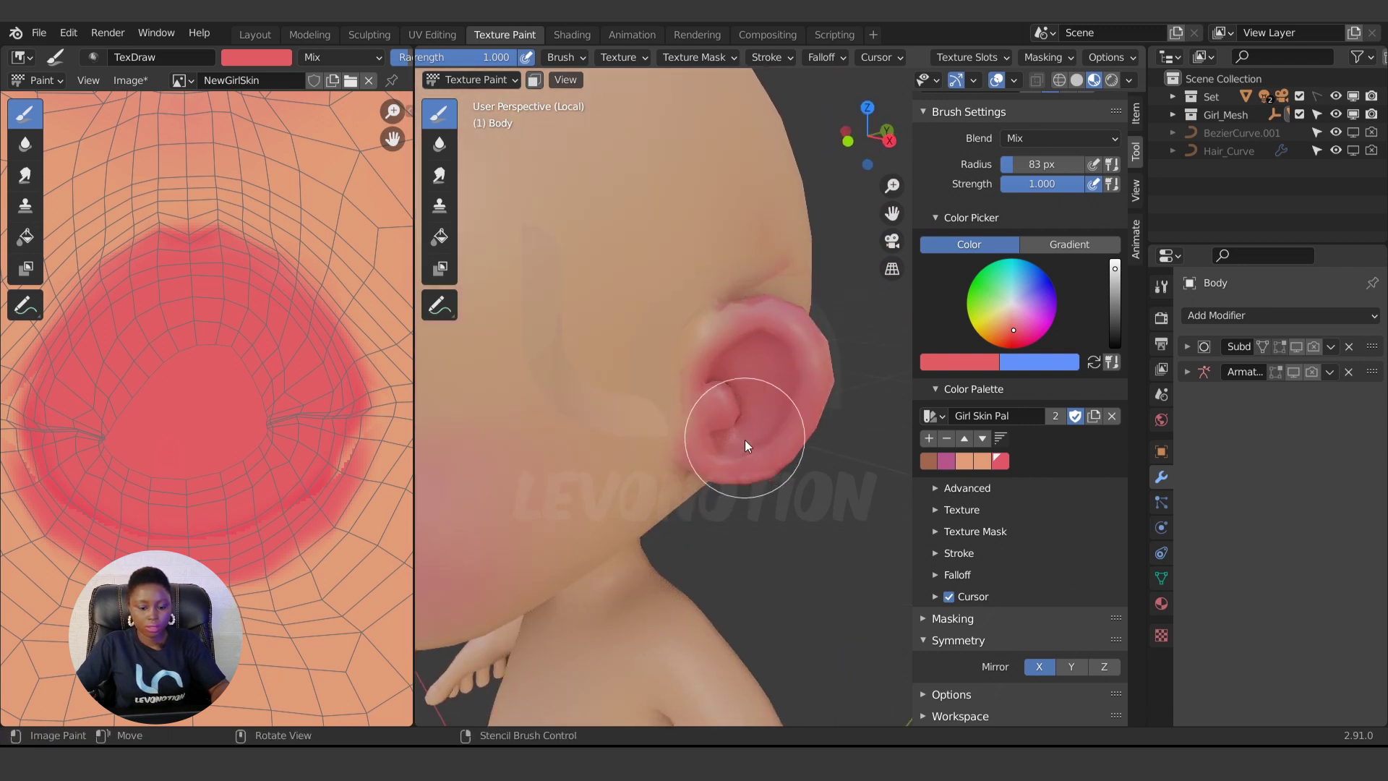
scroll(729, 471, up, 2)
scroll(728, 472, up, 2)
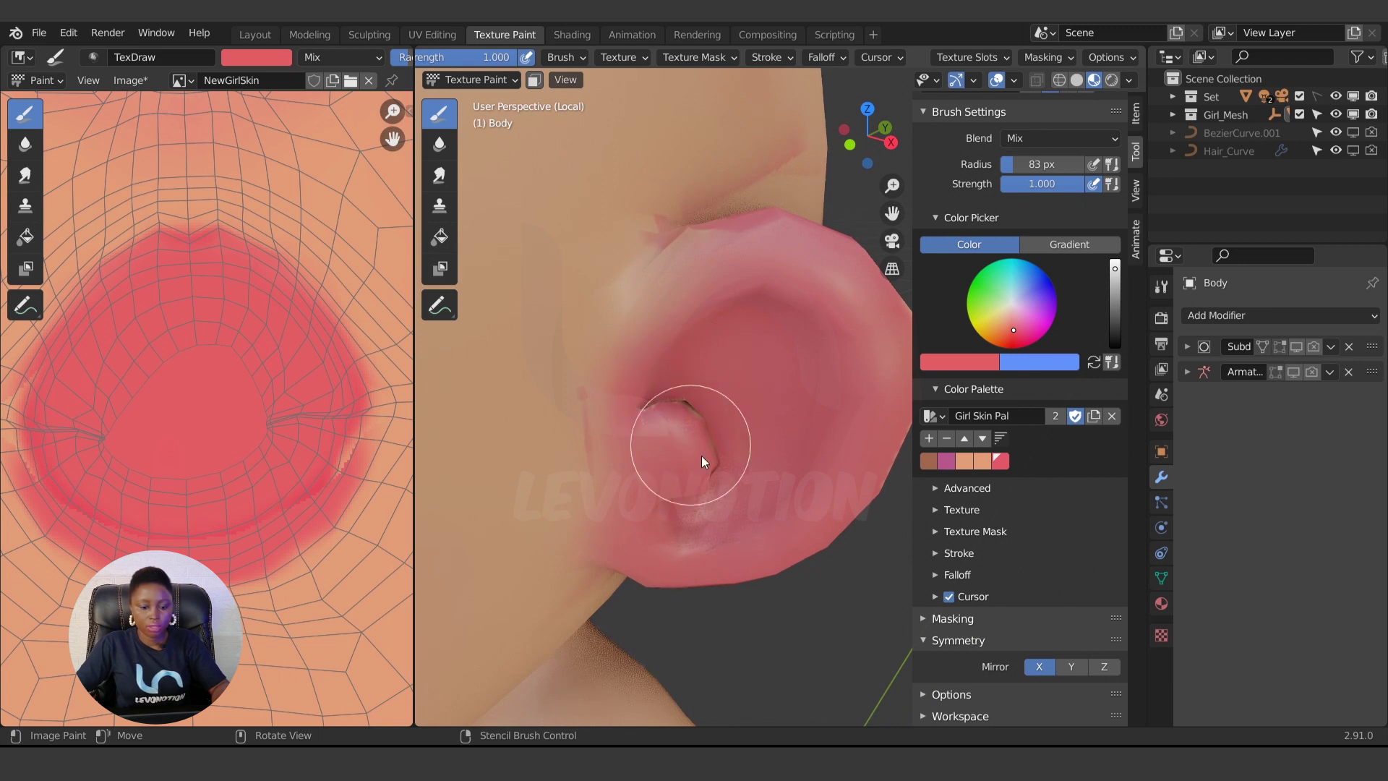
Sample the light orange skin tone and paint over the stray red above and behind the ear with a 113 px brush.
middle_drag(704, 376, 692, 213)
key(s)
key(f)
click(800, 305)
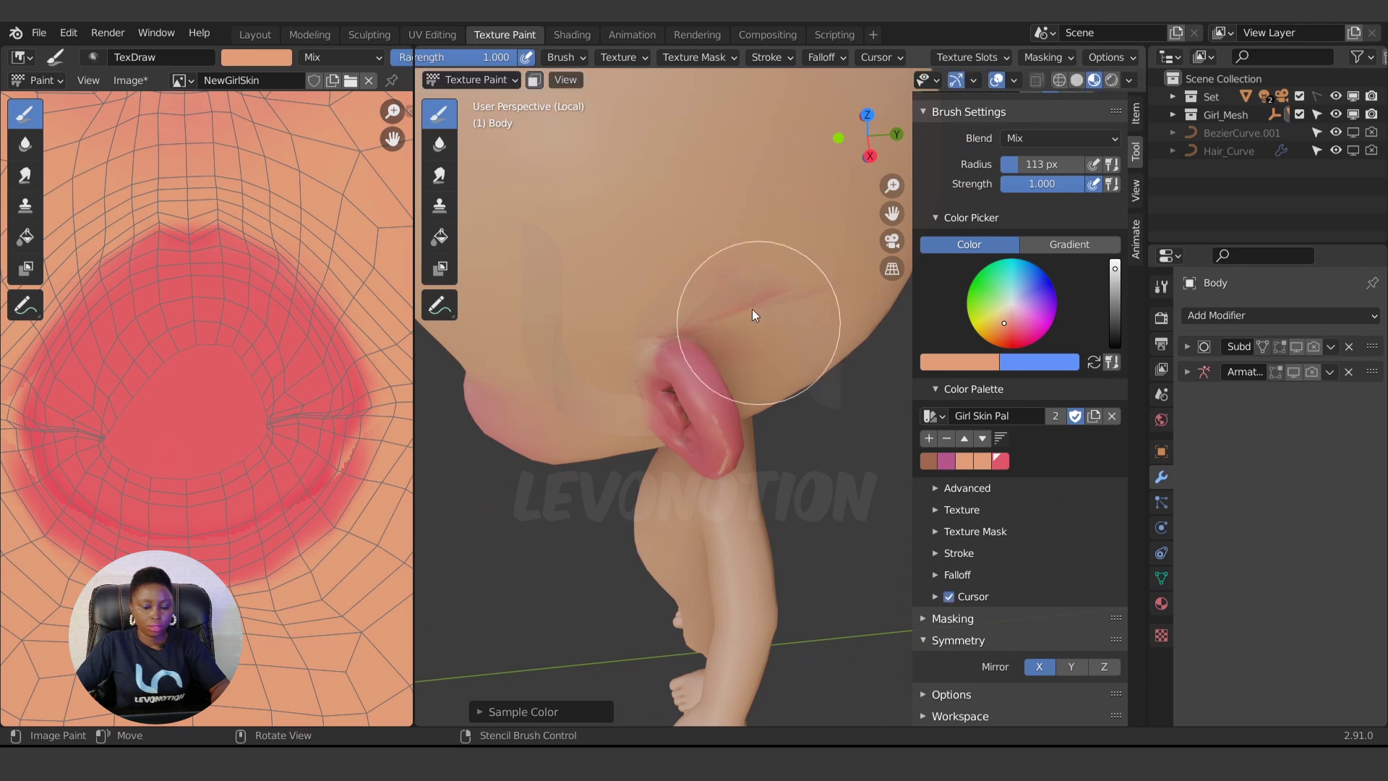
middle_drag(751, 309, 800, 263)
drag(801, 263, 711, 273)
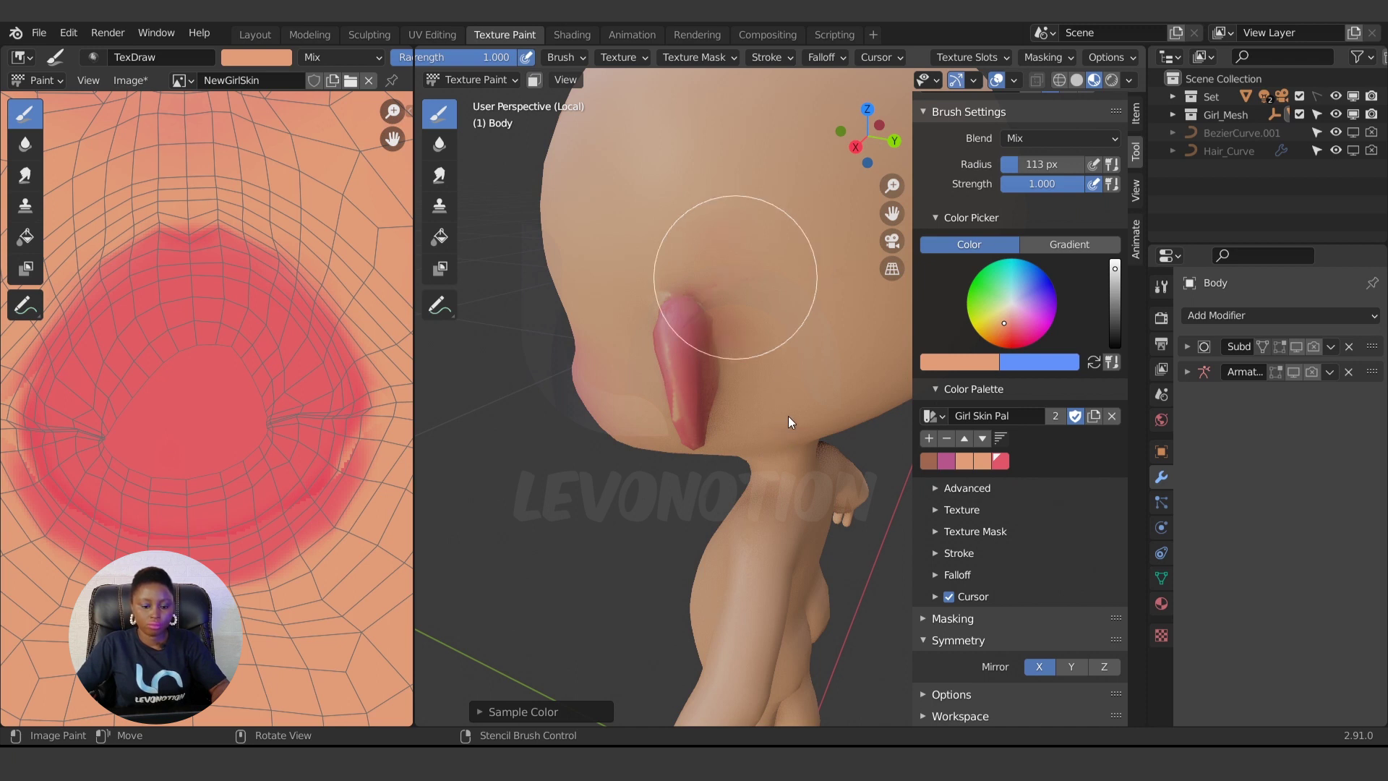
Set the brush radius to 80 px.
scroll(788, 415, down, 5)
scroll(796, 398, up, 3)
middle_drag(739, 492, 747, 454)
scroll(733, 363, up, 1)
scroll(733, 363, up, 2)
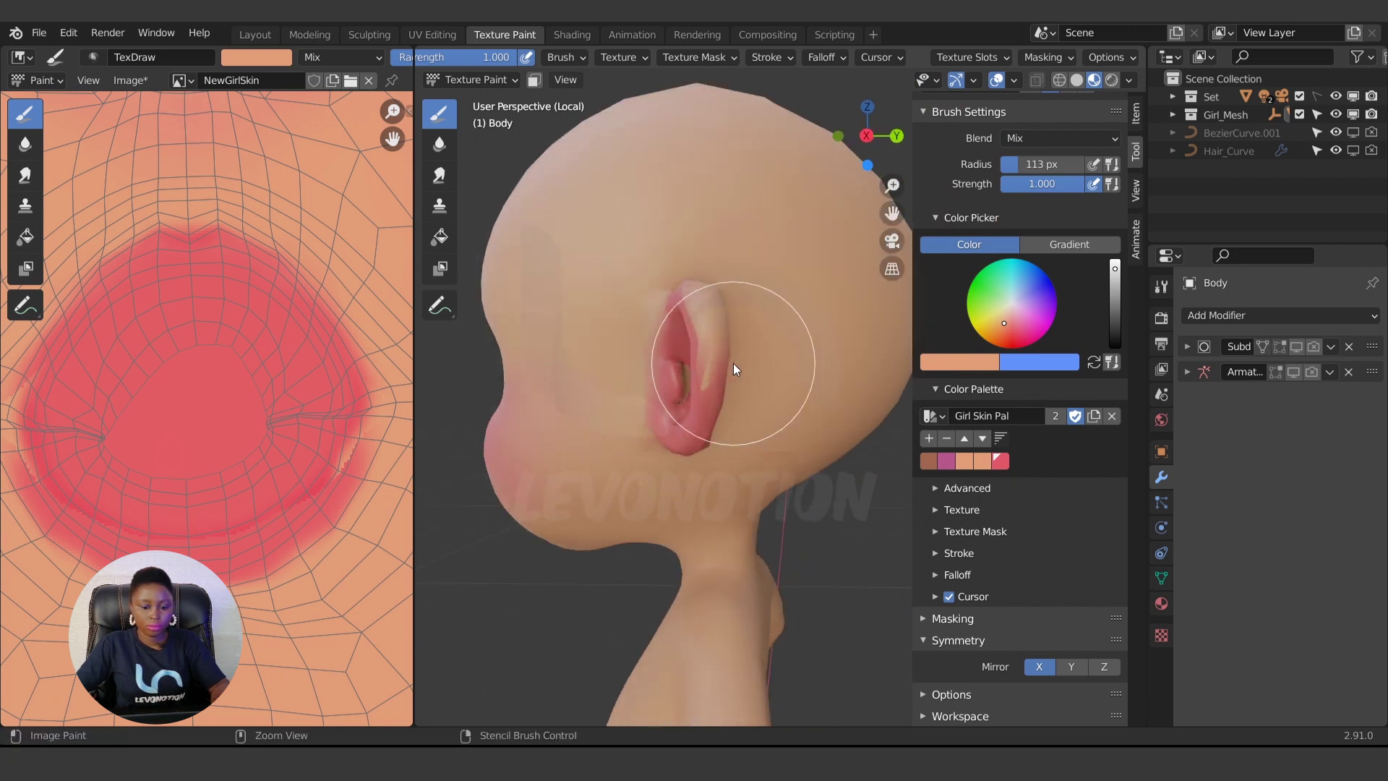
key(f)
click(705, 374)
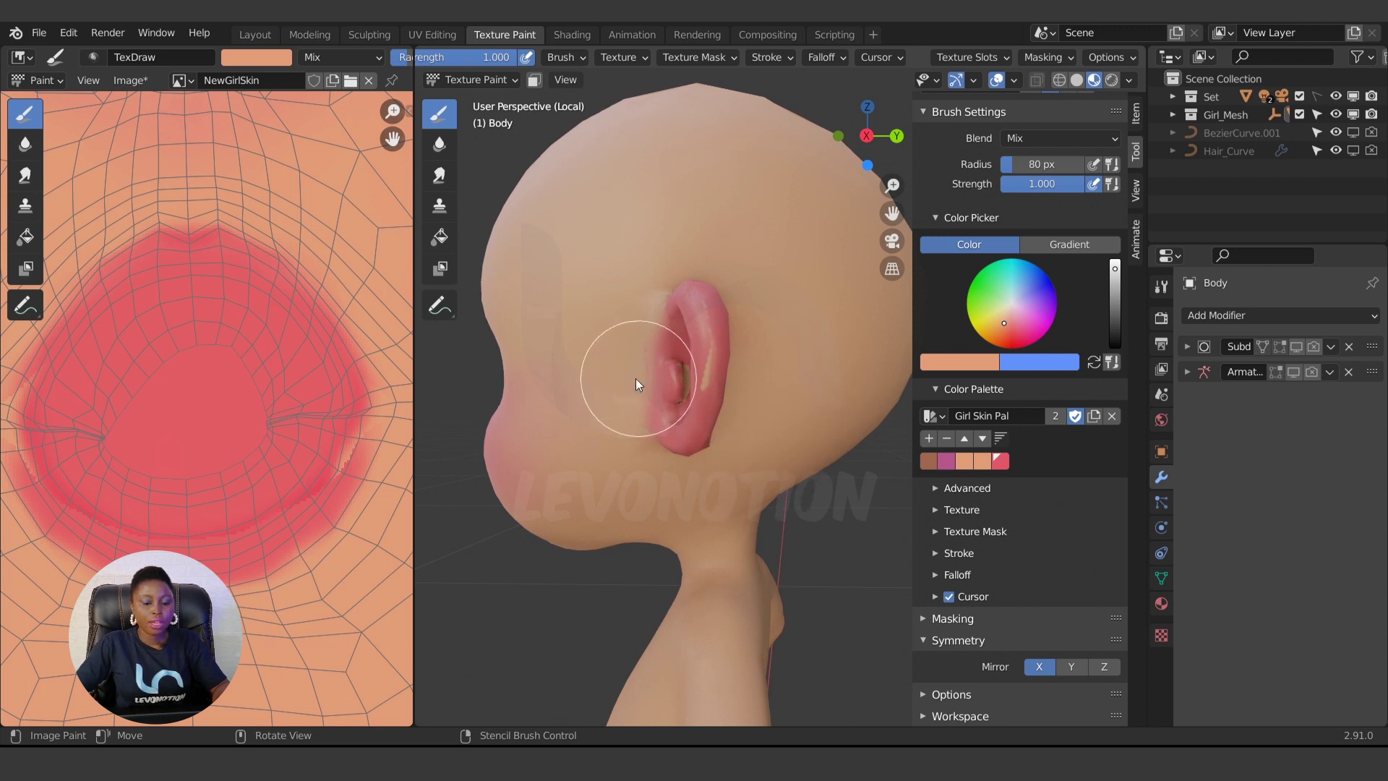
Set the brush radius to 69 px, sample the ear's soft red and paint over the light streak along the outer rim.
scroll(636, 381, up, 4)
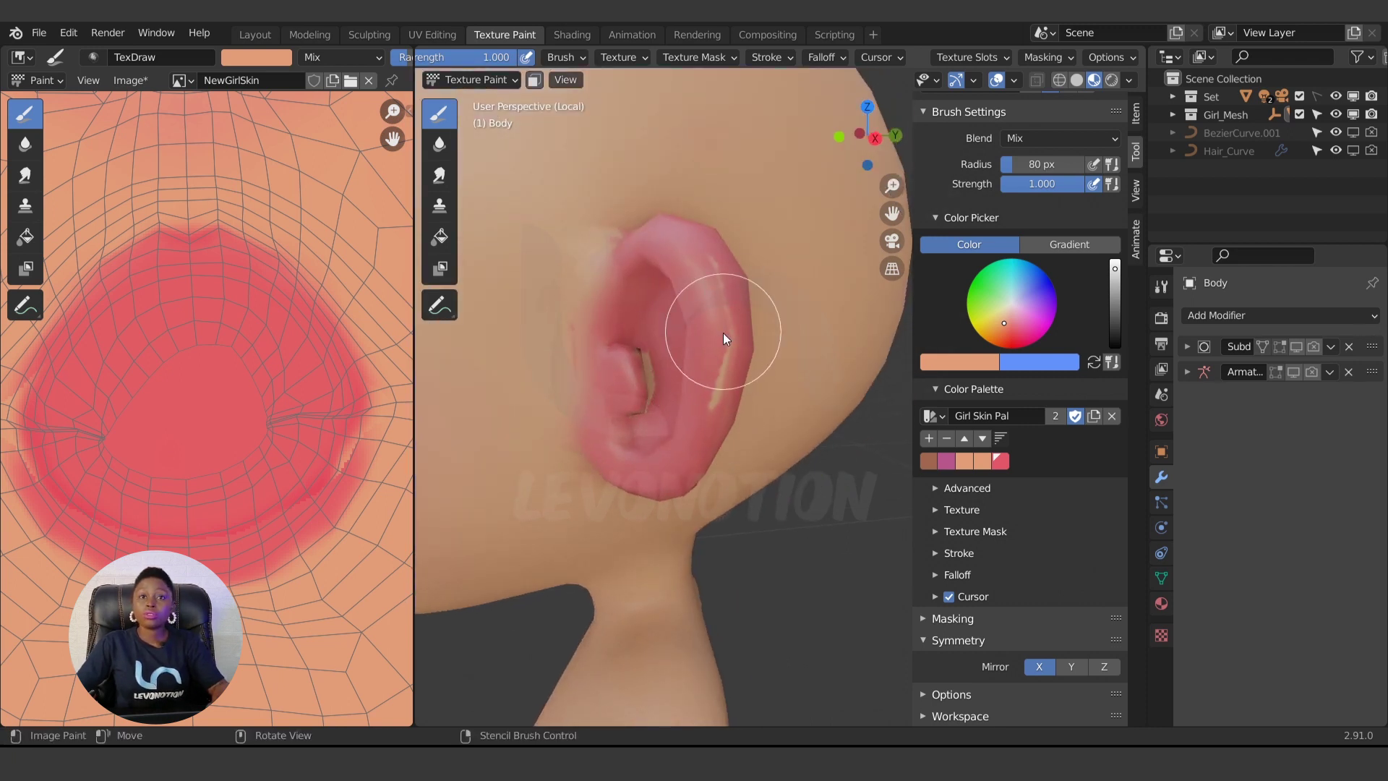
scroll(705, 346, up, 1)
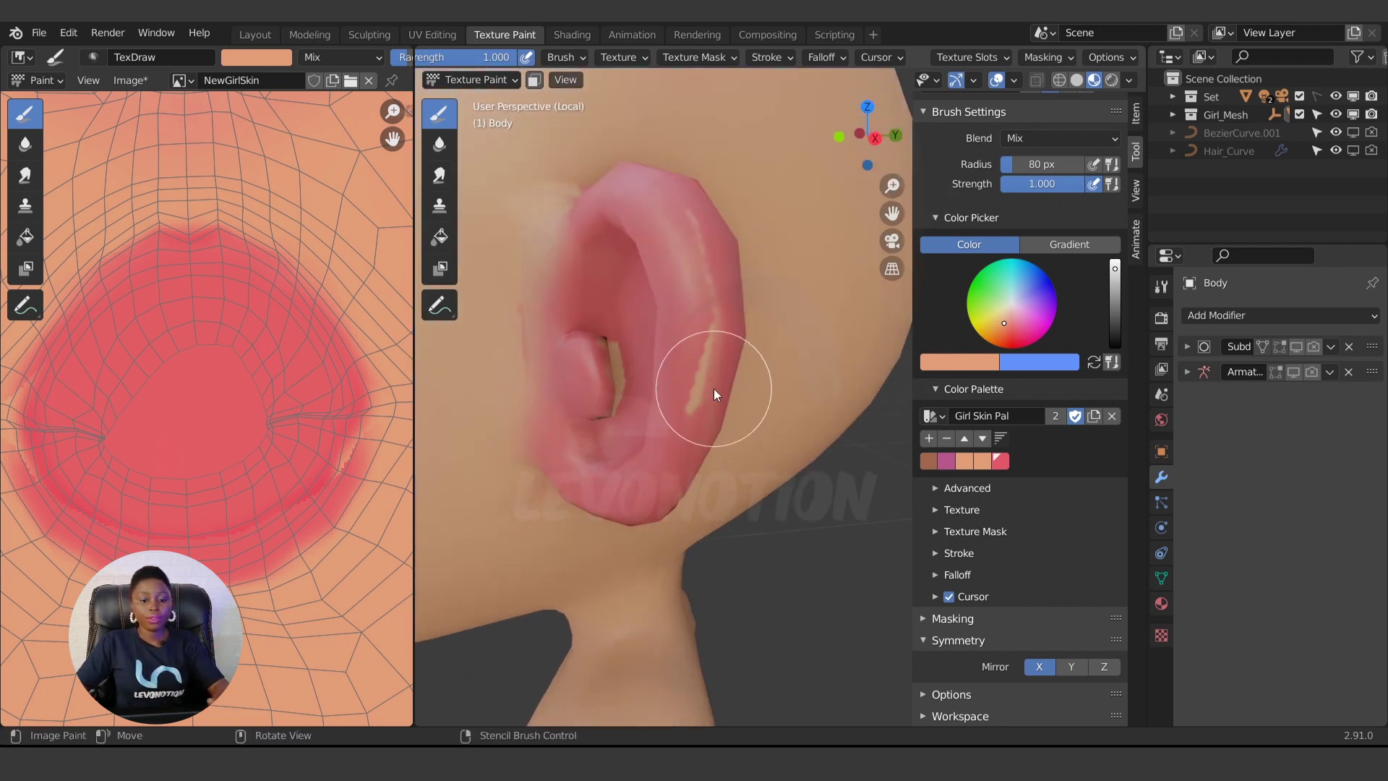
middle_drag(714, 388, 701, 393)
key(f)
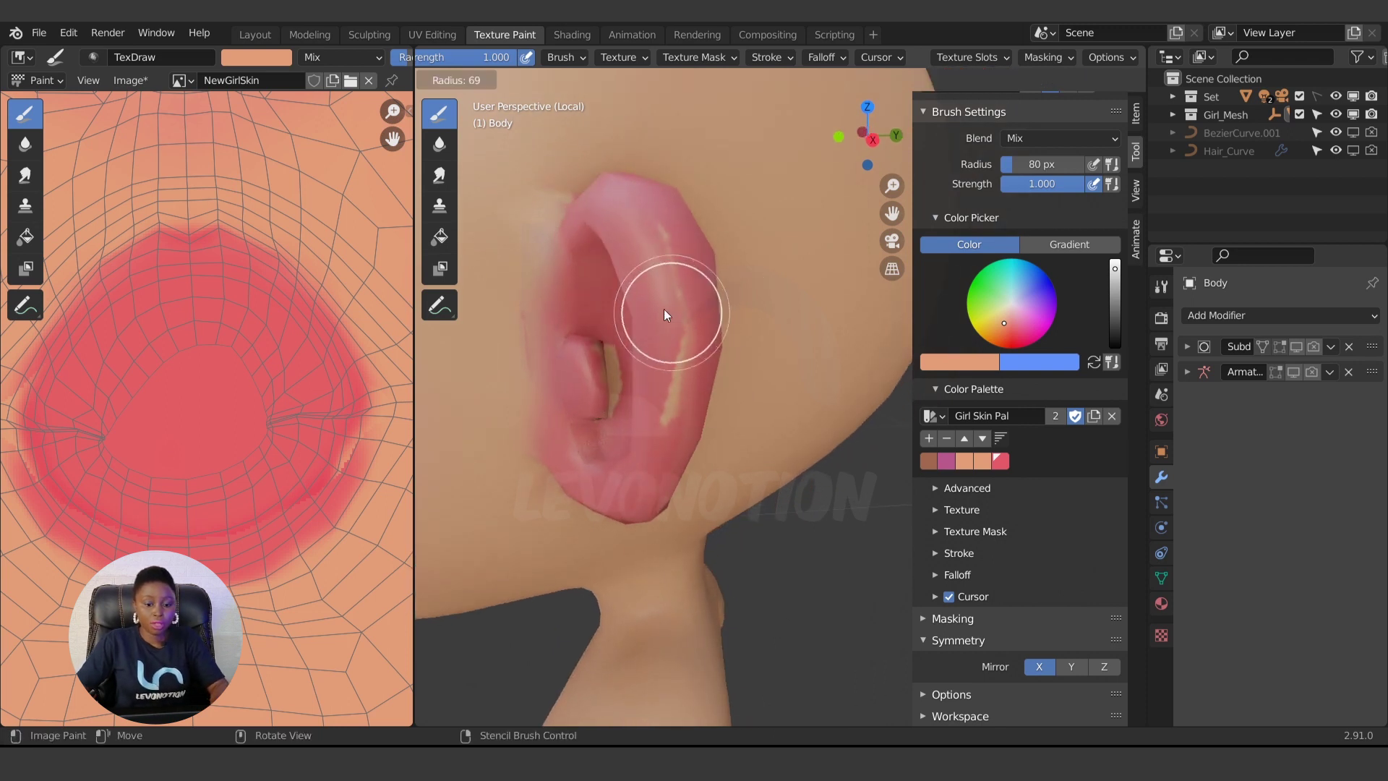
click(654, 297)
key(s)
drag(651, 224, 669, 421)
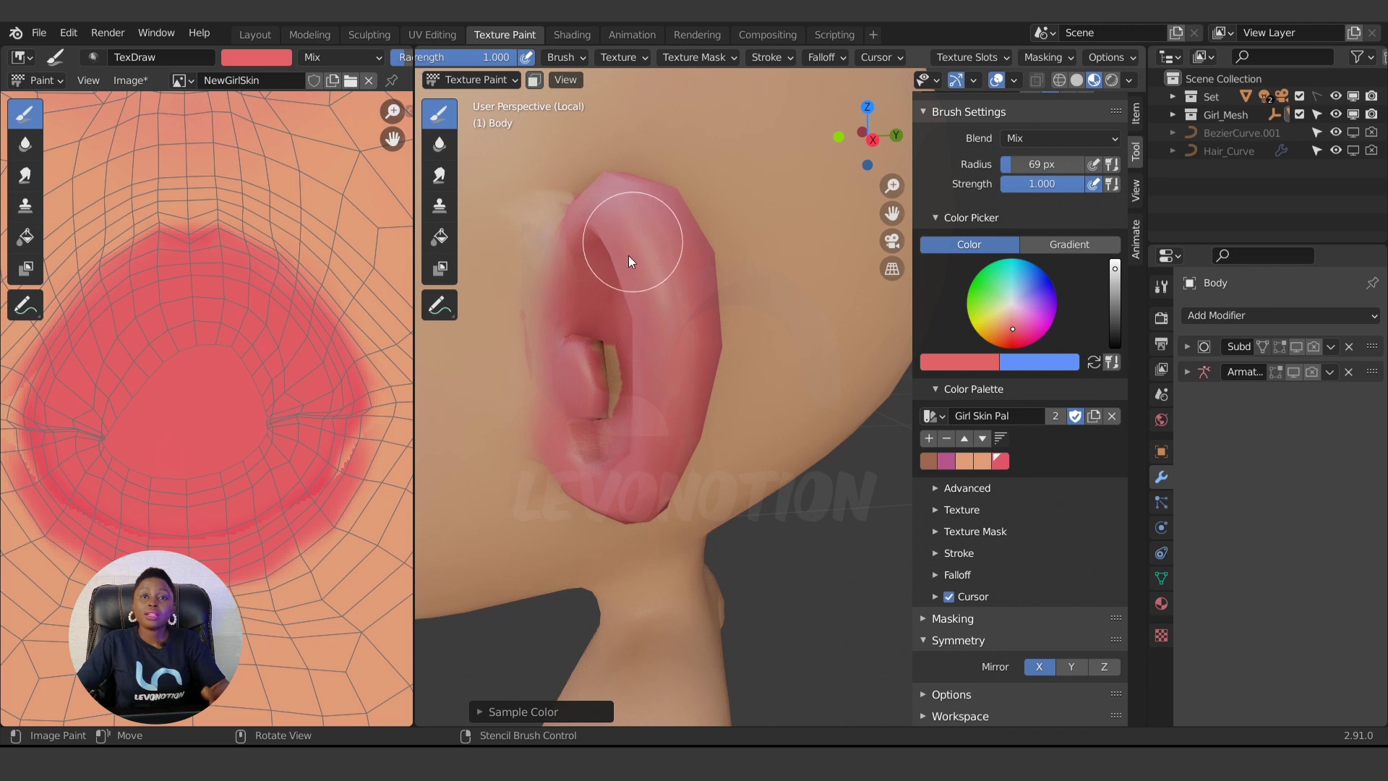
Blend the painted red of the ear's rim, inner surface and back with the 87 px Soften brush.
click(431, 154)
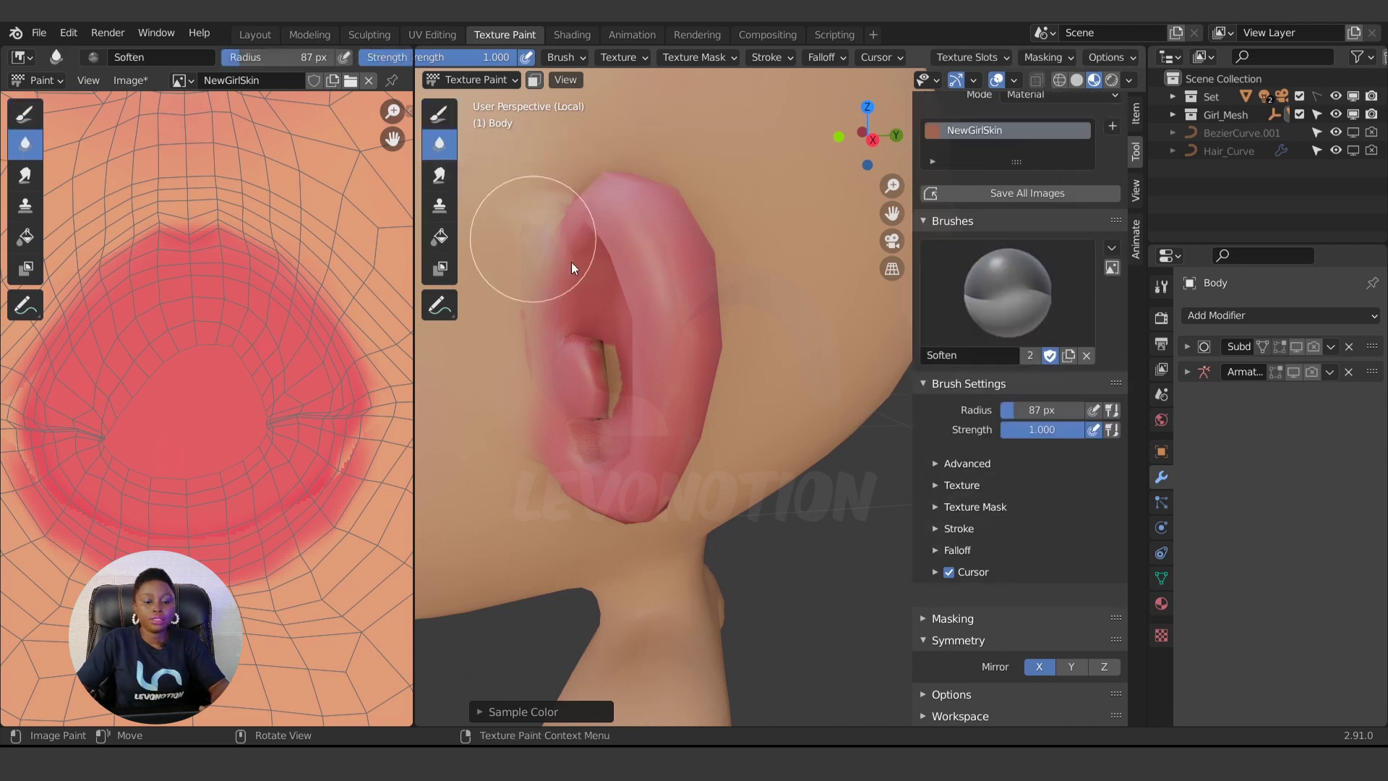
mouse_move(653, 229)
mouse_down()
mouse_move(668, 471)
mouse_move(610, 356)
mouse_up()
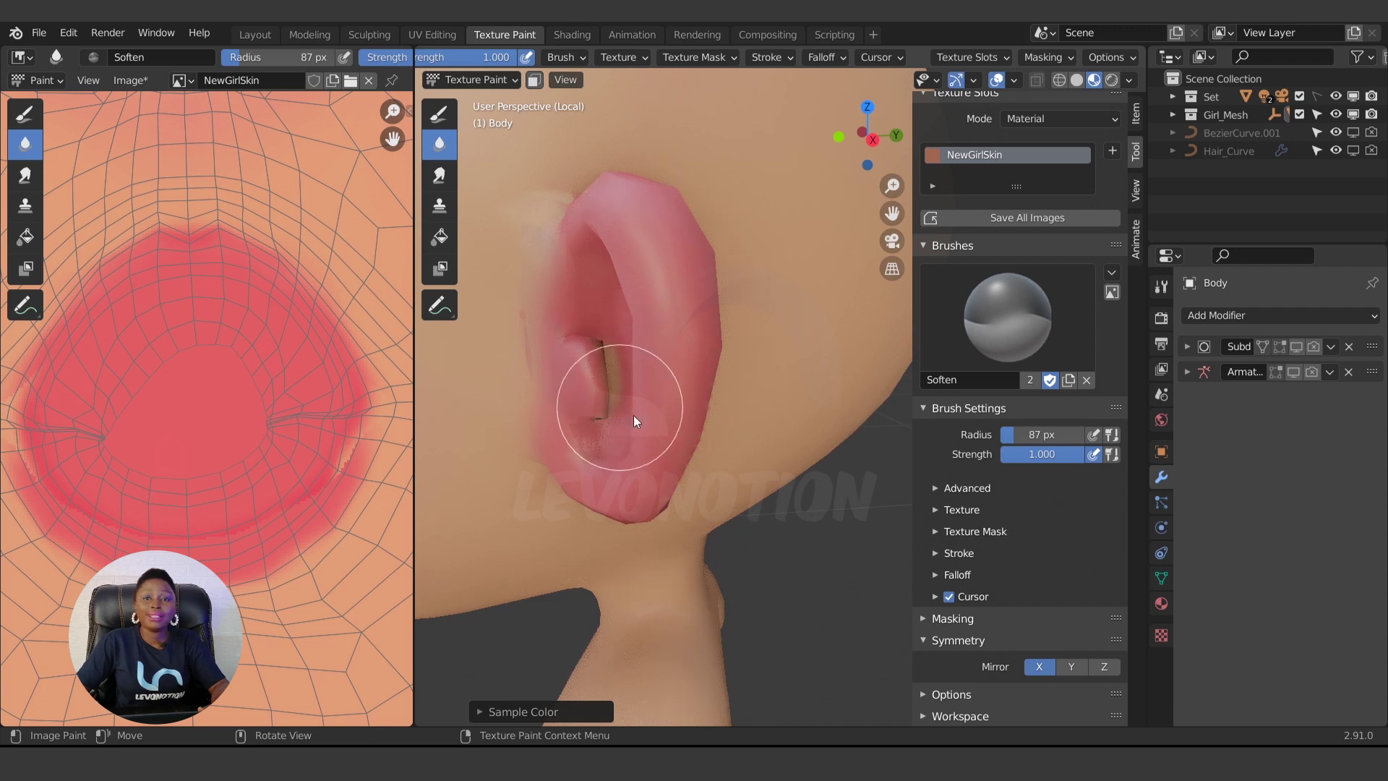
mouse_move(694, 453)
middle_down()
mouse_move(591, 407)
mouse_move(622, 367)
middle_up()
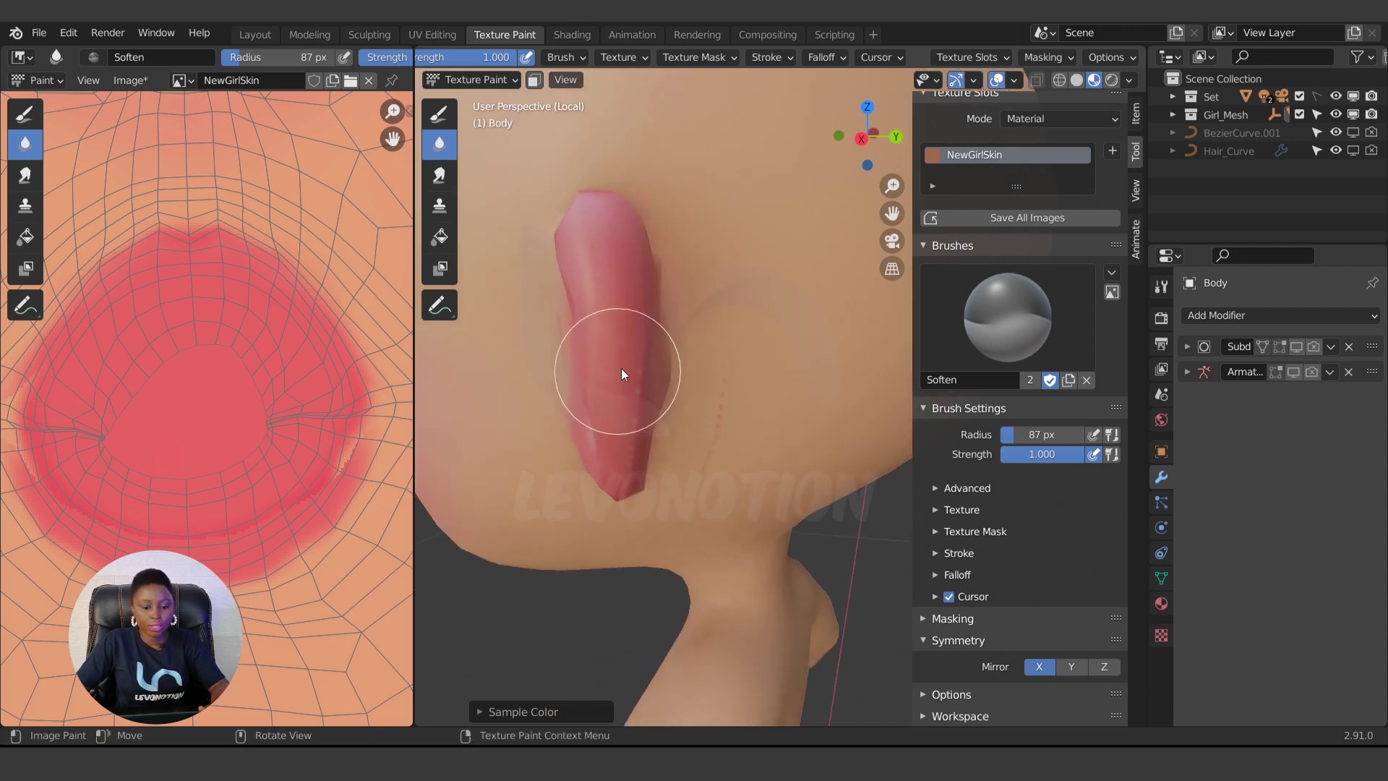
middle_drag(628, 434, 572, 353)
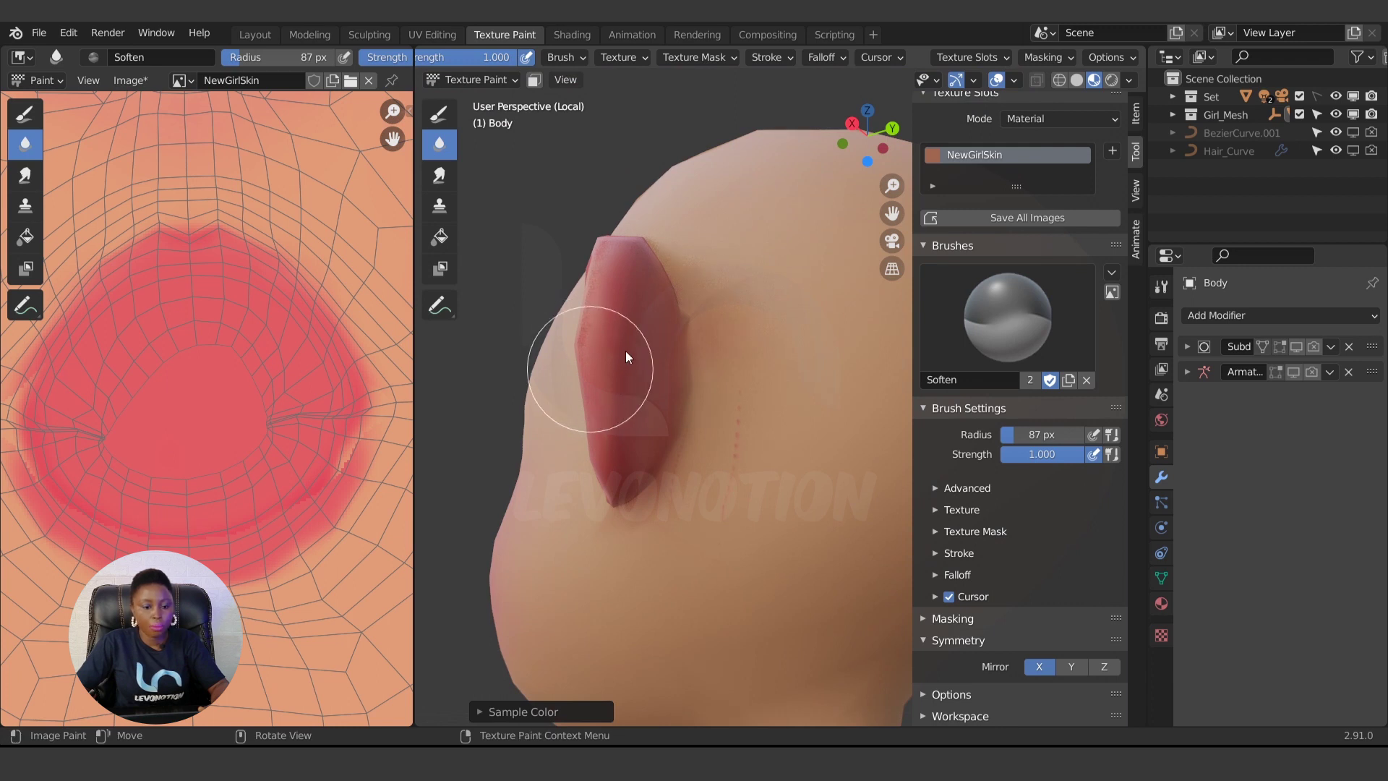
Return to the Draw brush in light orange and paint over the stray red marks behind and in front of the ear.
click(435, 117)
mouse_move(775, 385)
mouse_down()
mouse_move(691, 530)
mouse_move(695, 477)
mouse_up()
middle_drag(678, 357, 716, 515)
middle_drag(548, 357, 538, 334)
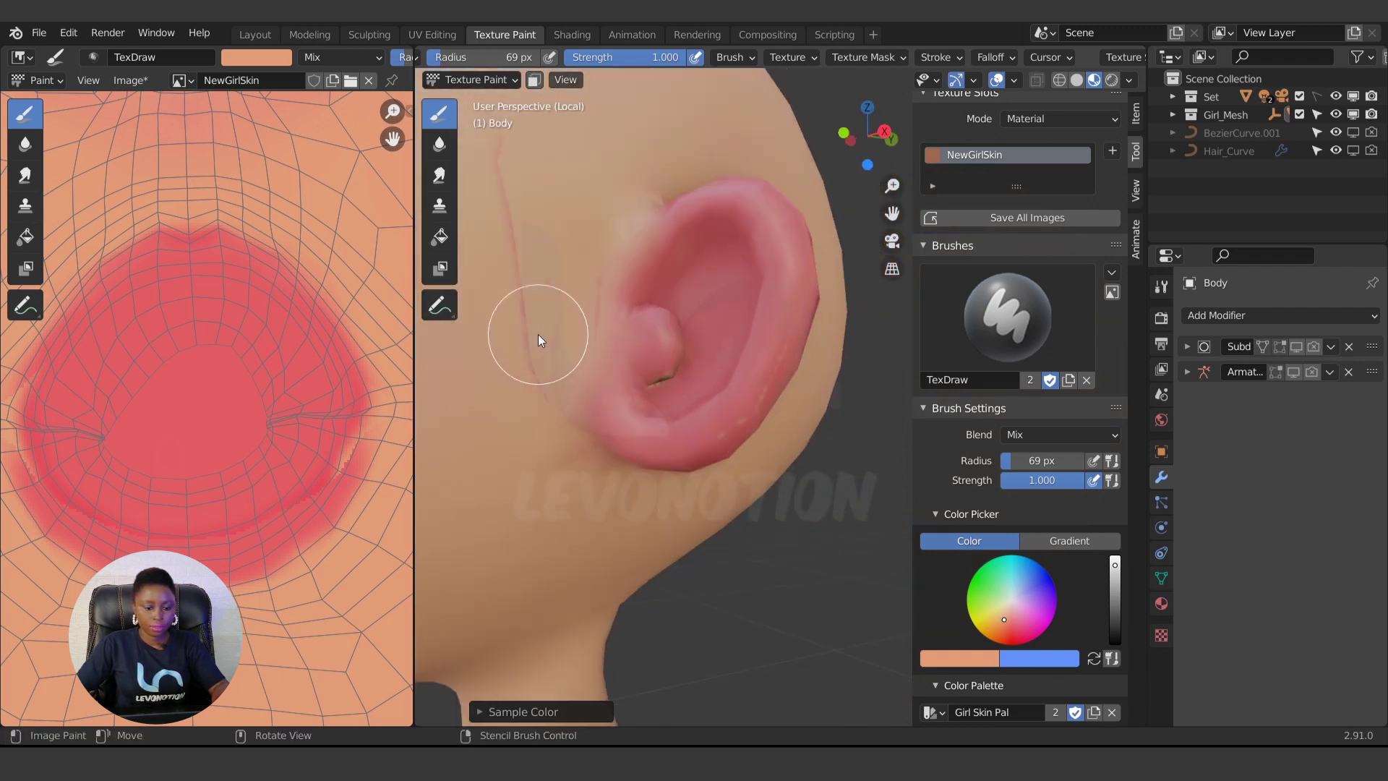
mouse_move(534, 262)
mouse_down()
mouse_move(540, 405)
mouse_move(509, 185)
mouse_move(587, 257)
mouse_up()
Sample the soft red and paint over the light gap beside the ear's inner fold.
scroll(650, 380, up, 3)
key(s)
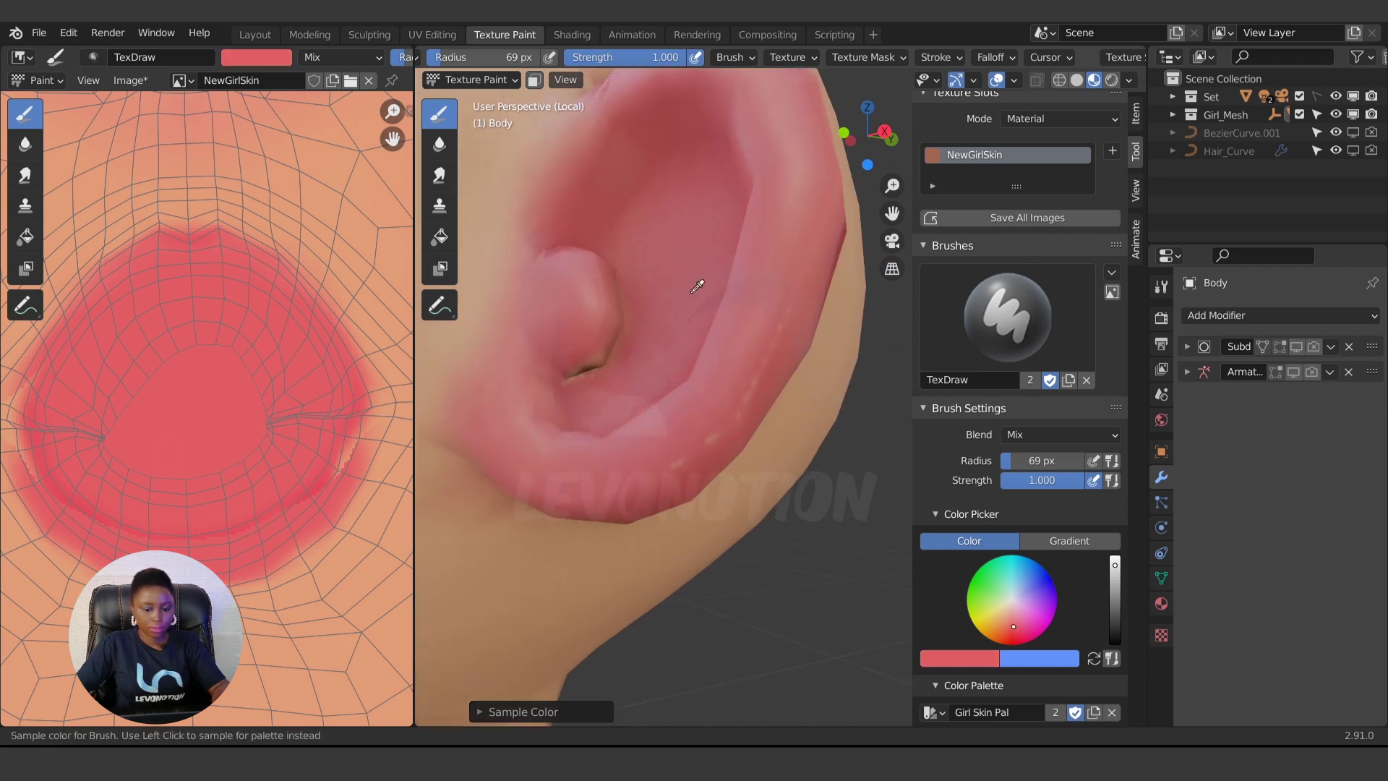
middle_drag(627, 390, 584, 334)
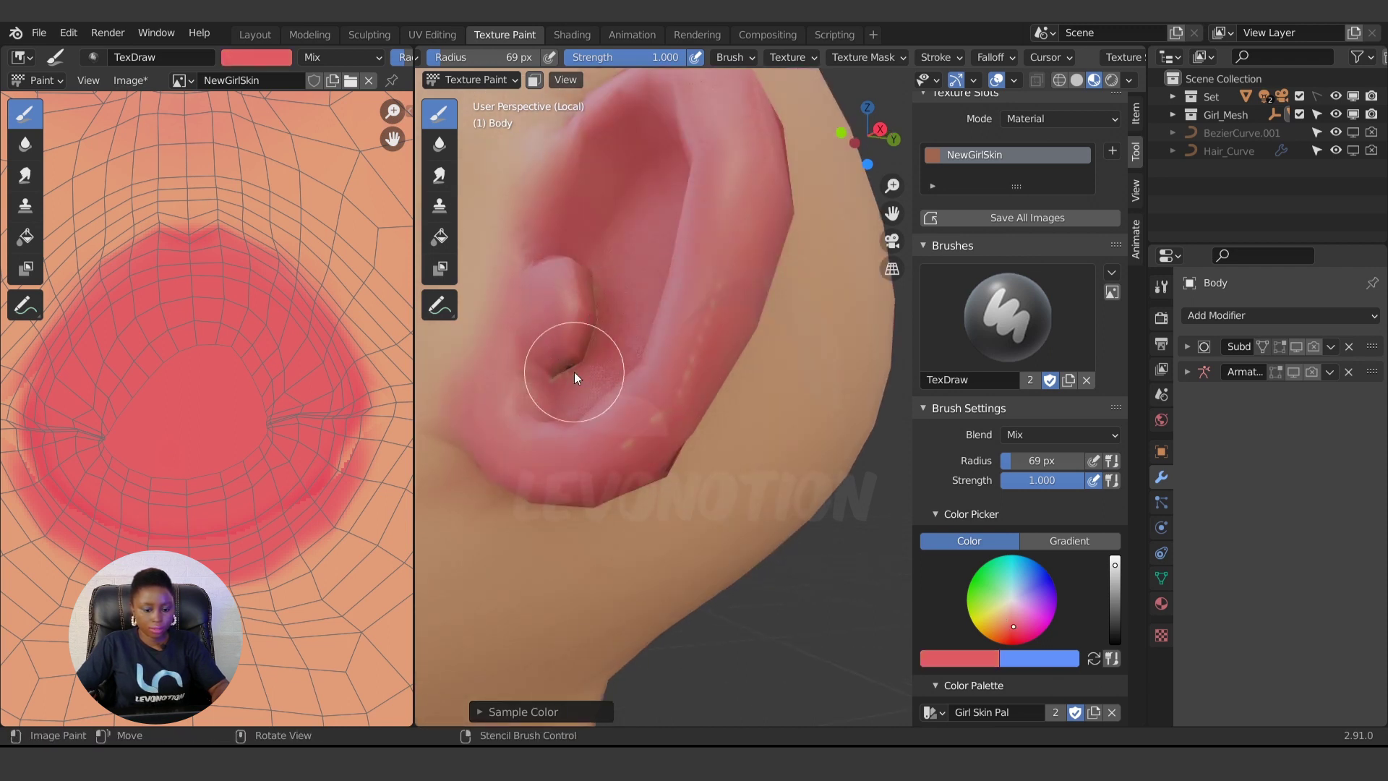
Set the brush radius to 40 px and fill the unpainted center of the upper ear UV island with soft red.
scroll(196, 496, down, 6)
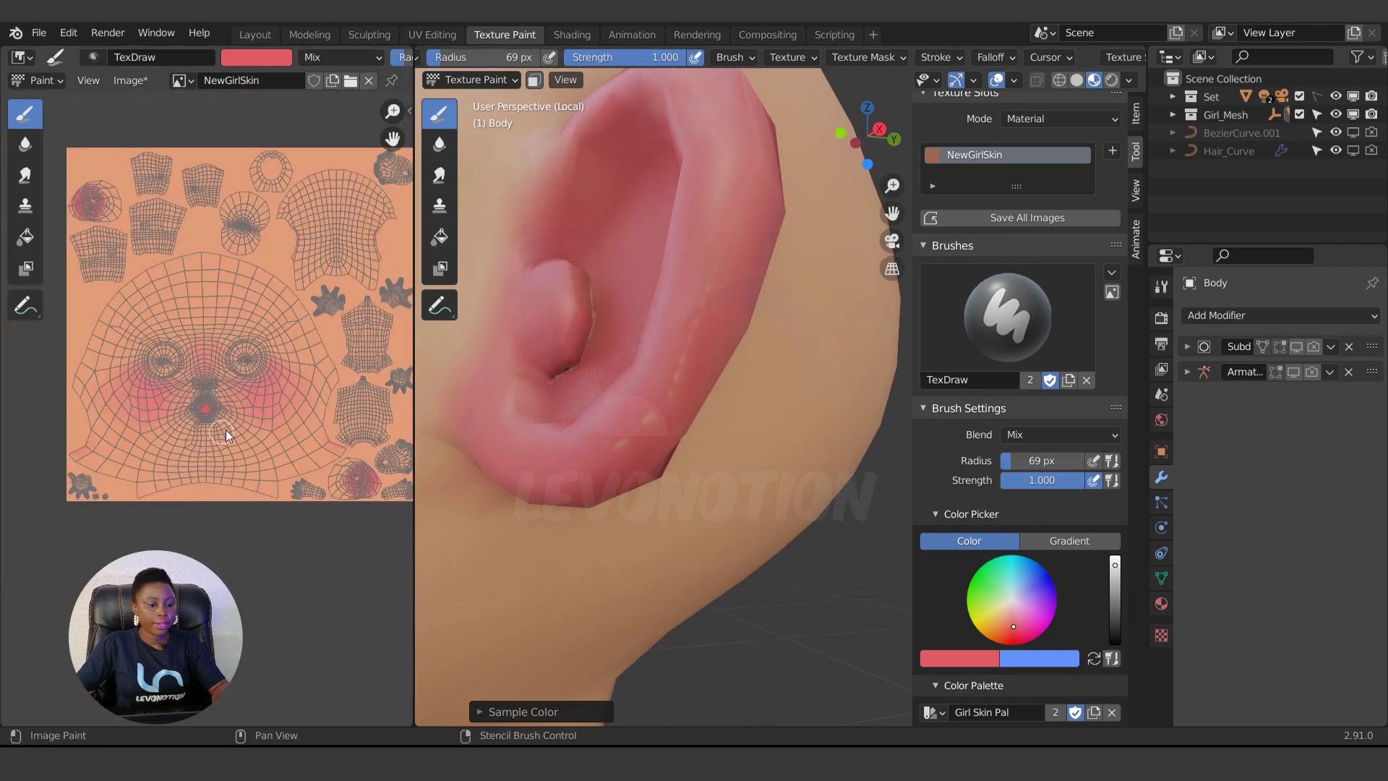
scroll(114, 210, up, 6)
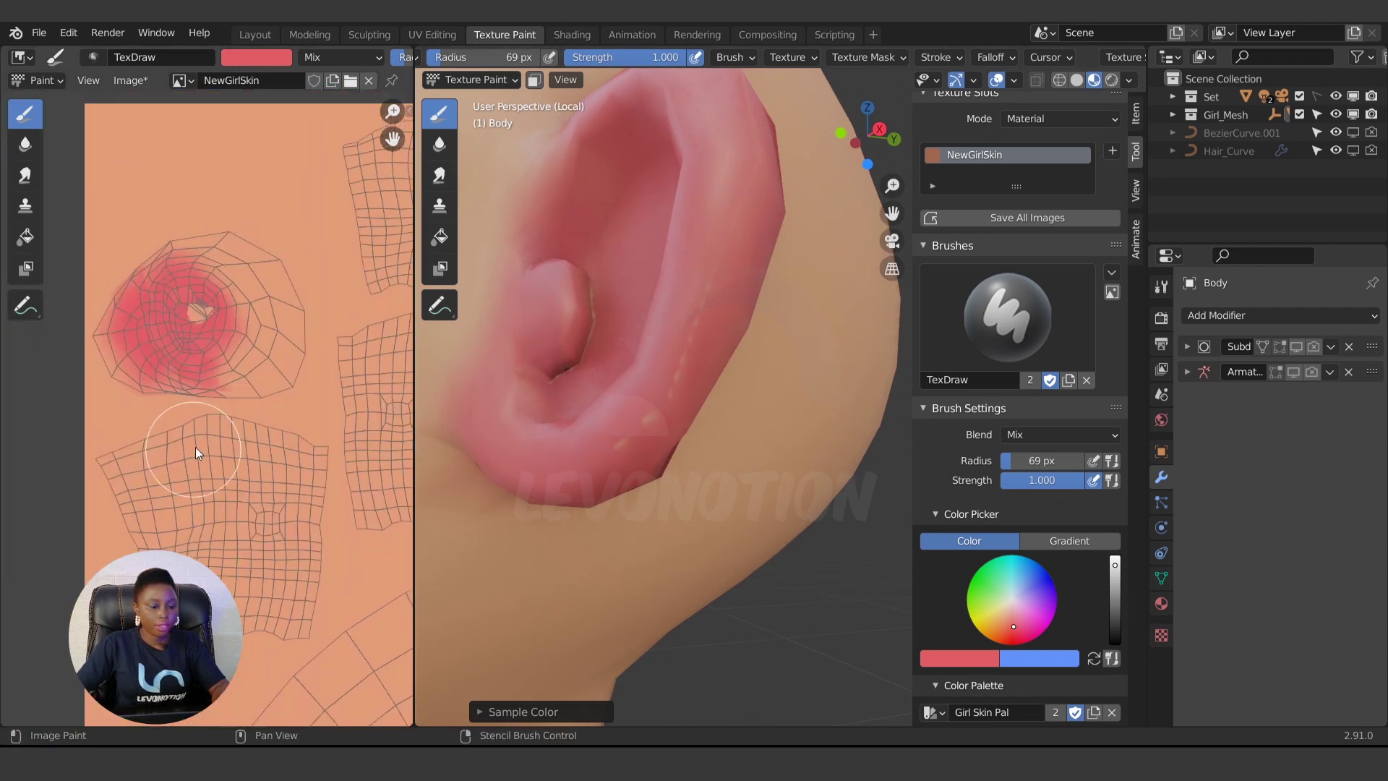
key(f)
click(198, 195)
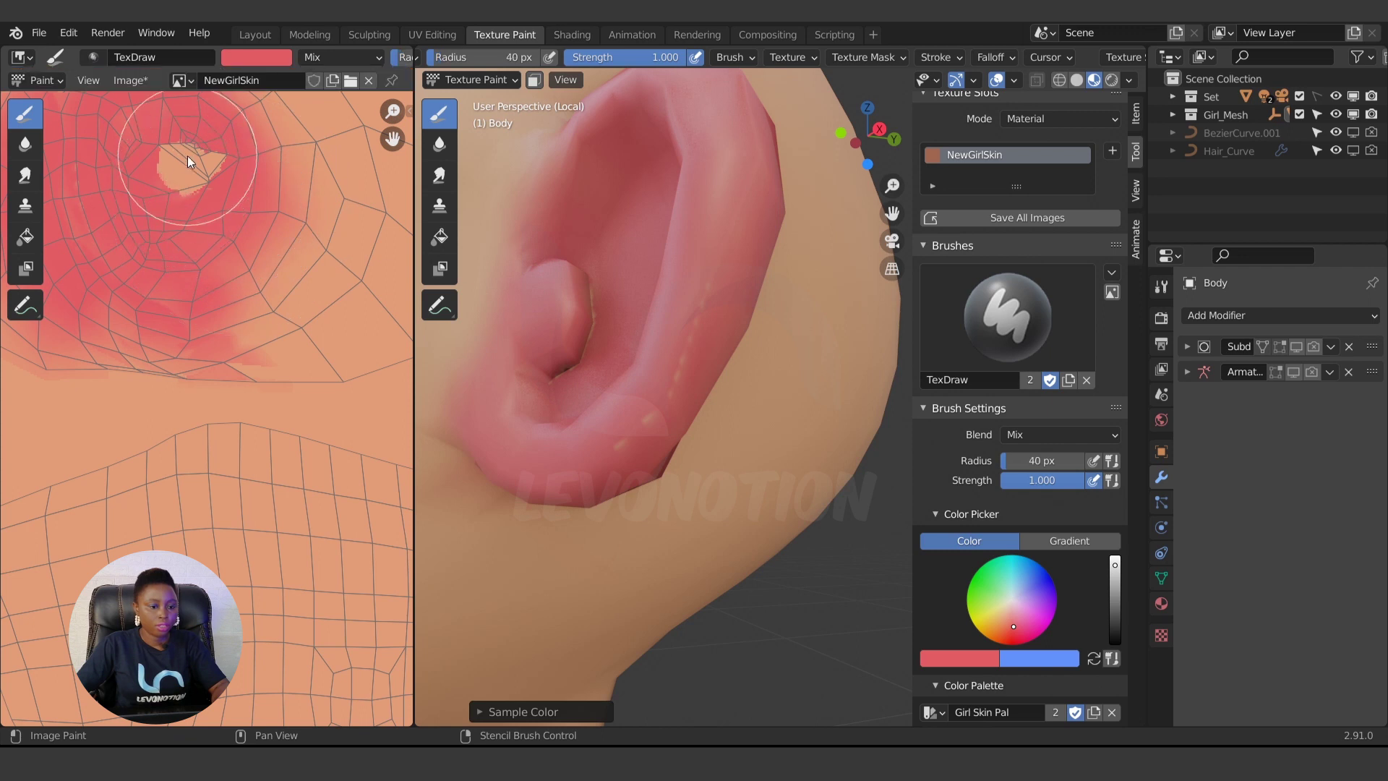
drag(205, 160, 209, 171)
Fill the unpainted center of the other ear's UV island, near the texture's lower edge, with the same soft red.
scroll(166, 289, down, 5)
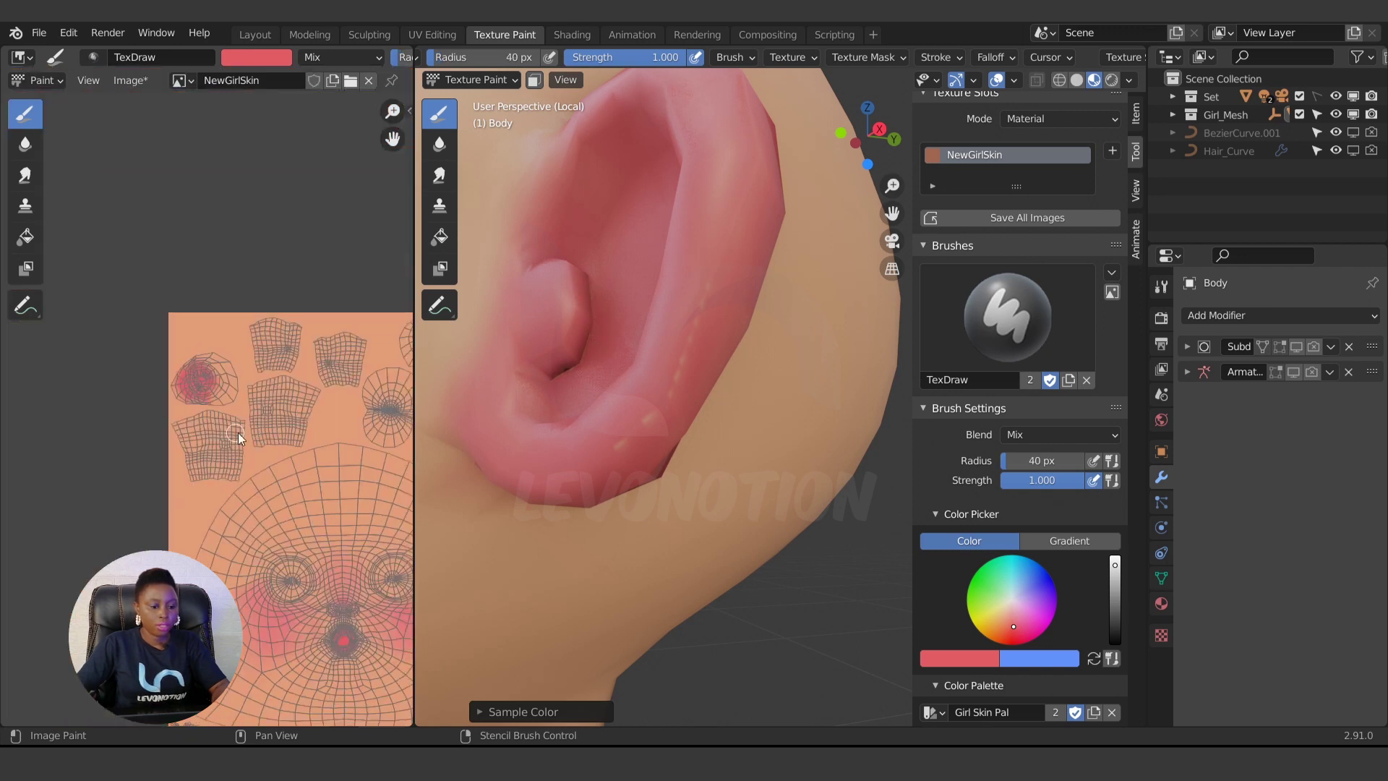
middle_drag(237, 433, 224, 448)
scroll(224, 455, up, 6)
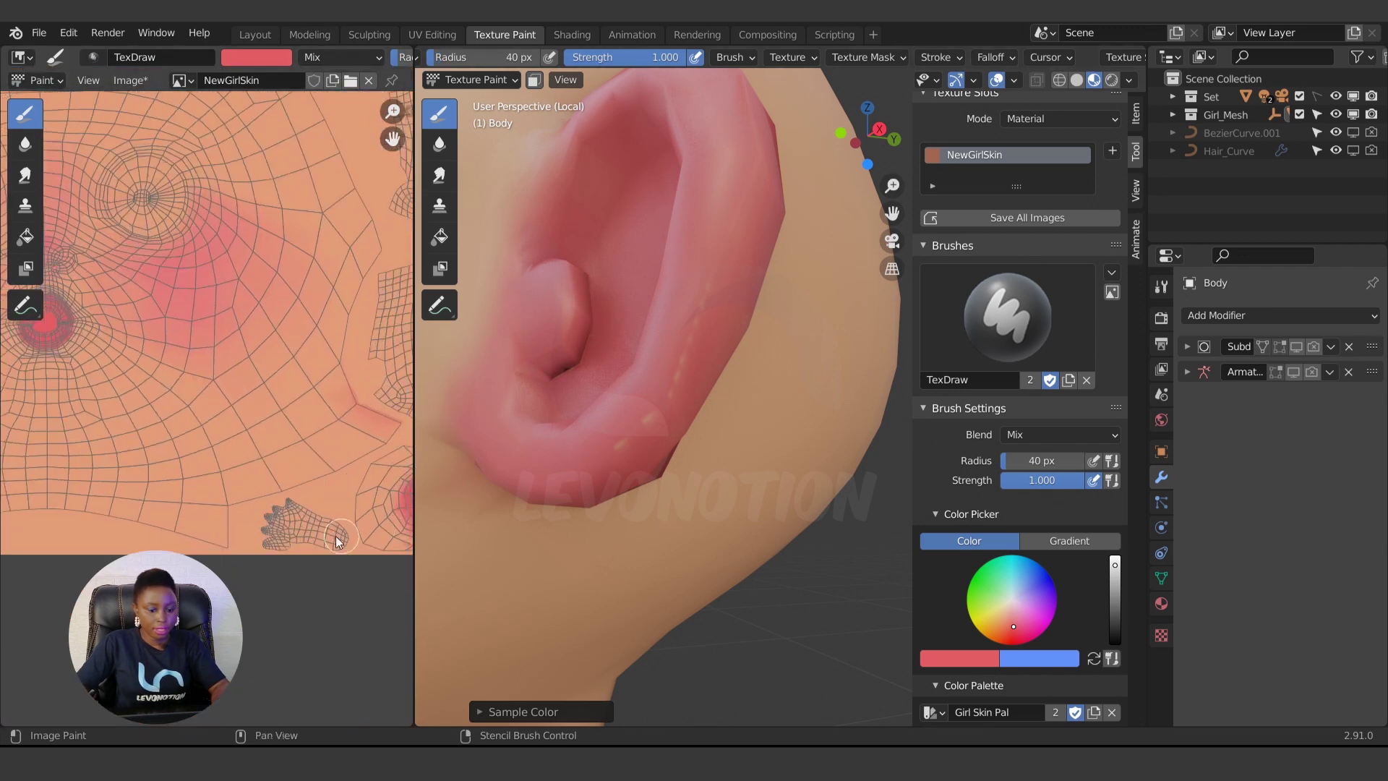
scroll(224, 467, up, 3)
middle_drag(310, 459, 50, 389)
scroll(553, 420, up, 2)
scroll(141, 432, up, 3)
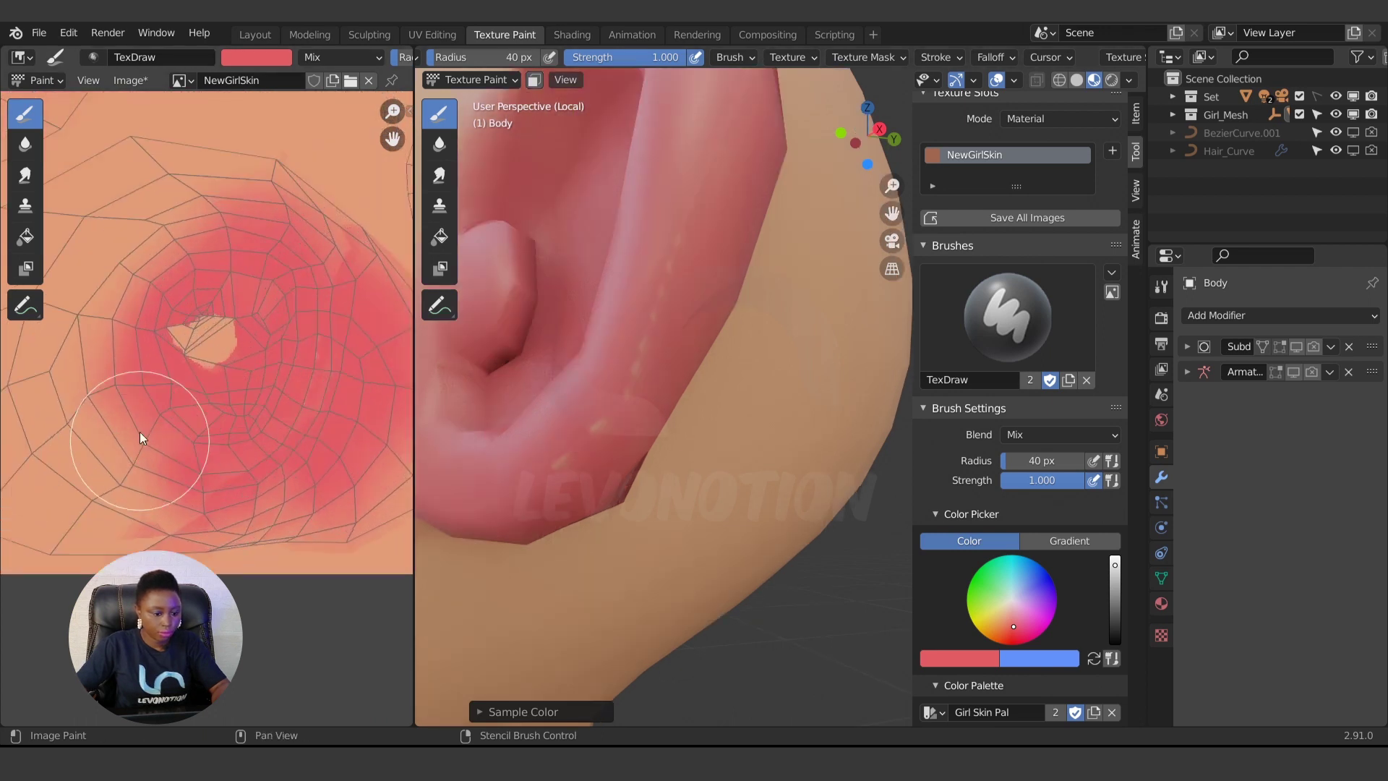
drag(201, 339, 226, 315)
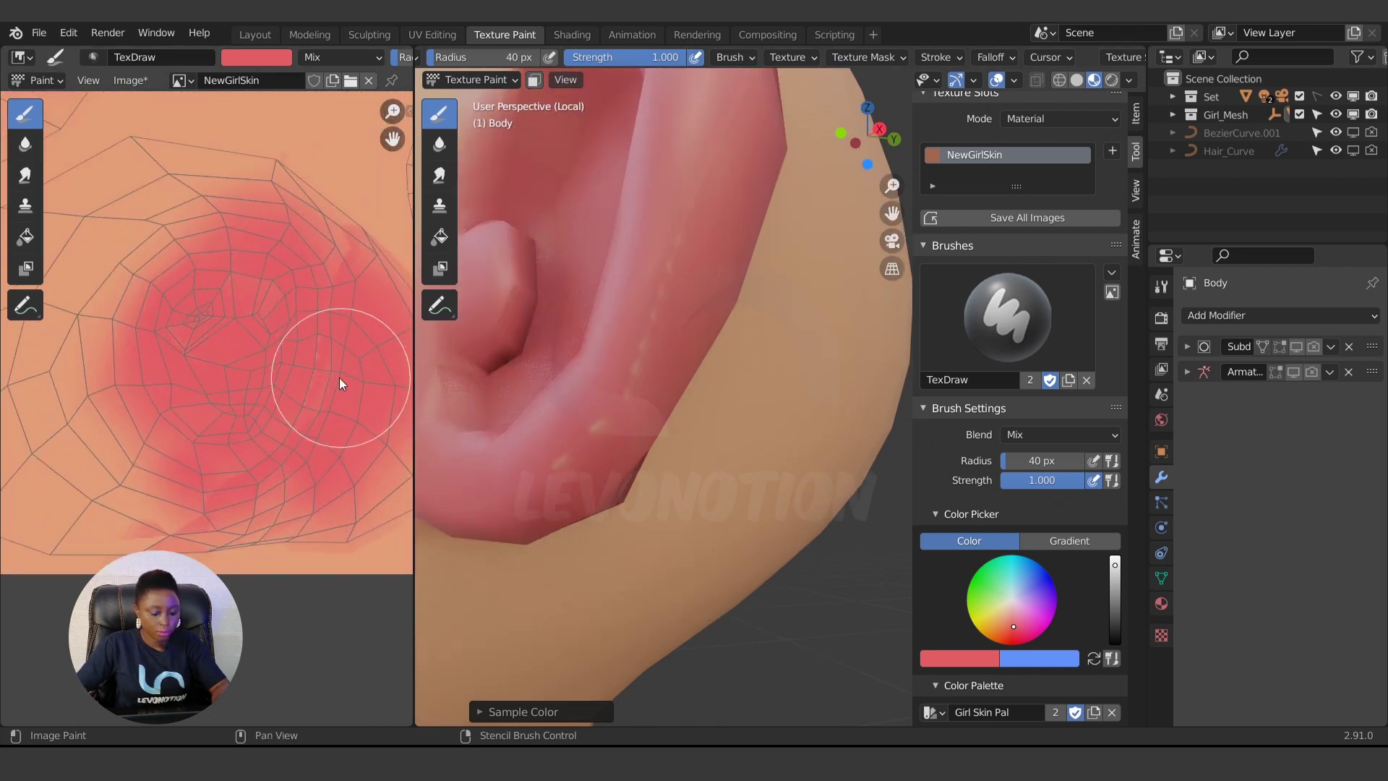
Set the brush radius to 28 px and touch up the small light specks on the ear UV islands in soft red.
key(f)
click(303, 367)
scroll(227, 390, down, 7)
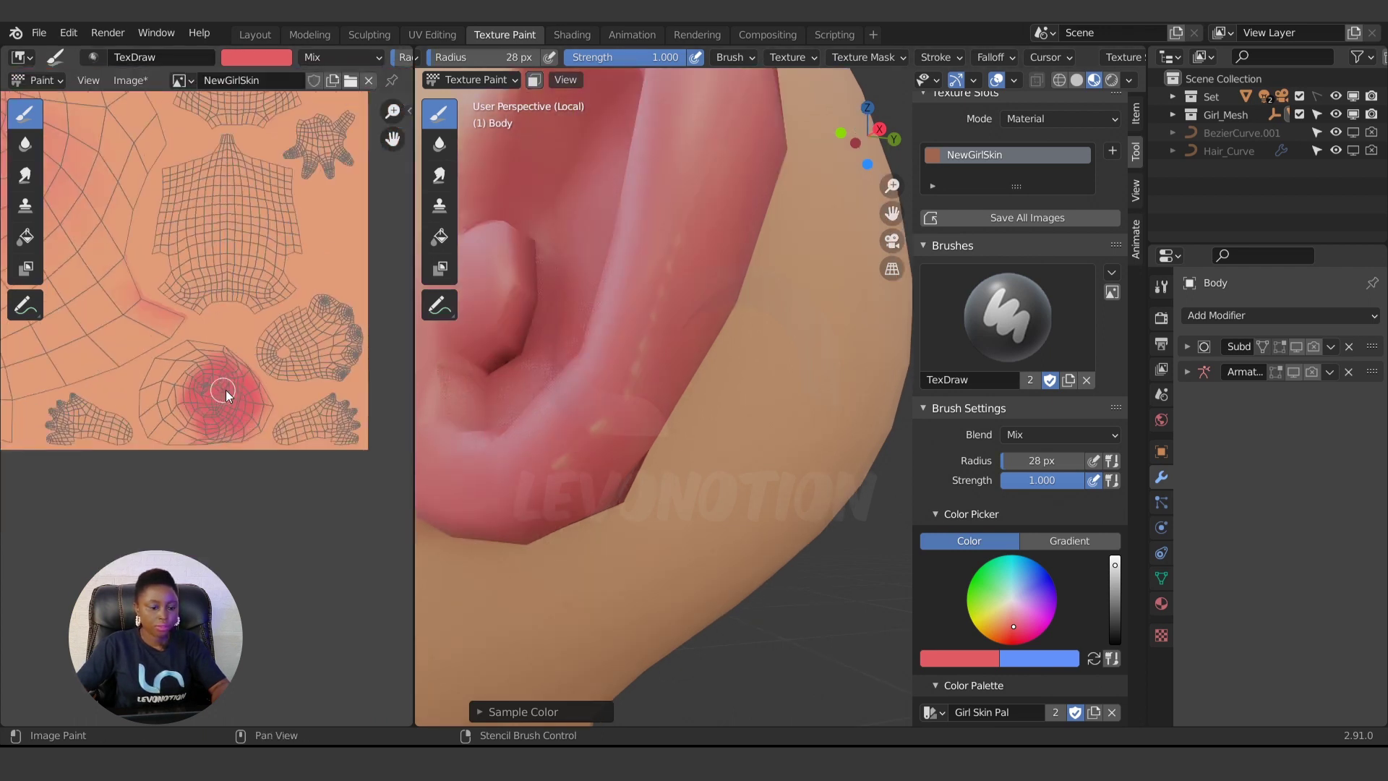
middle_drag(129, 398, 438, 645)
middle_drag(130, 315, 247, 500)
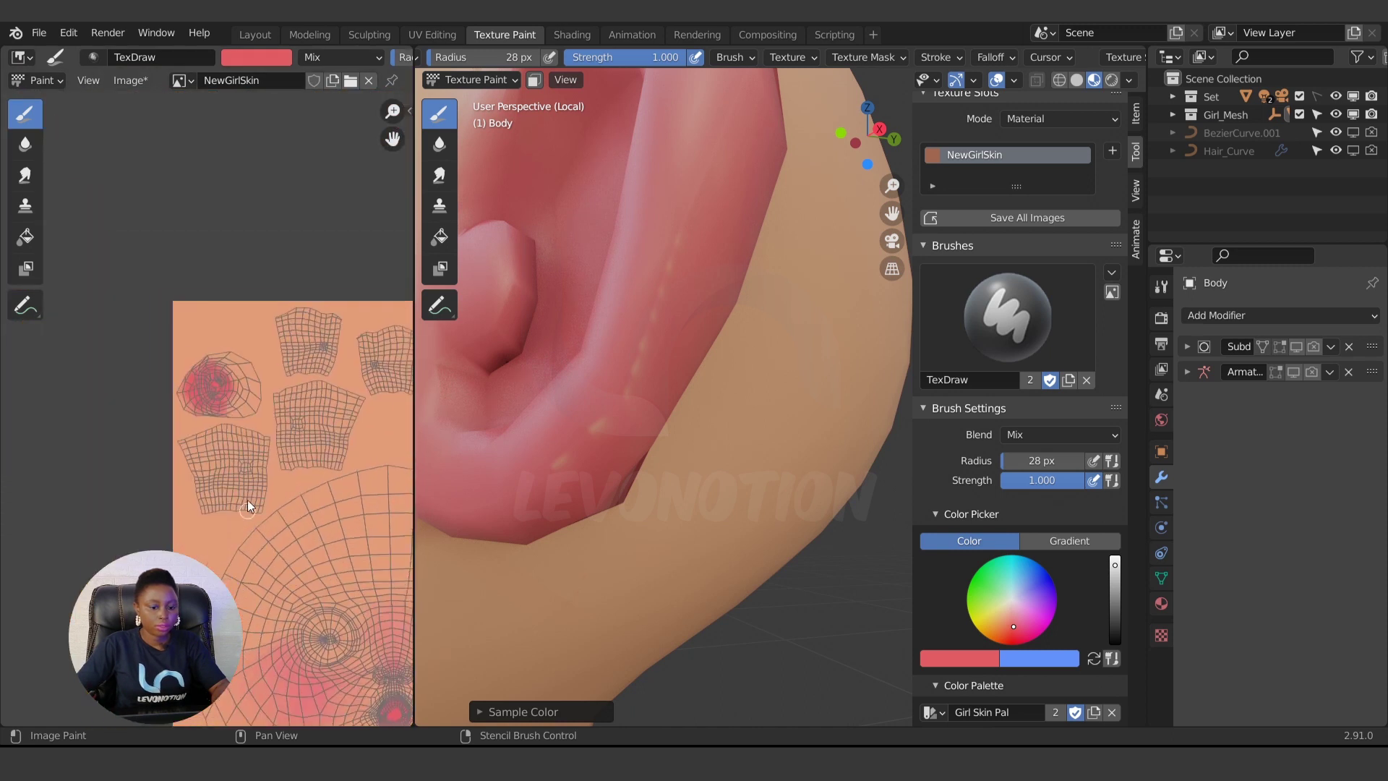
scroll(209, 396, up, 5)
scroll(206, 348, up, 2)
scroll(184, 263, up, 3)
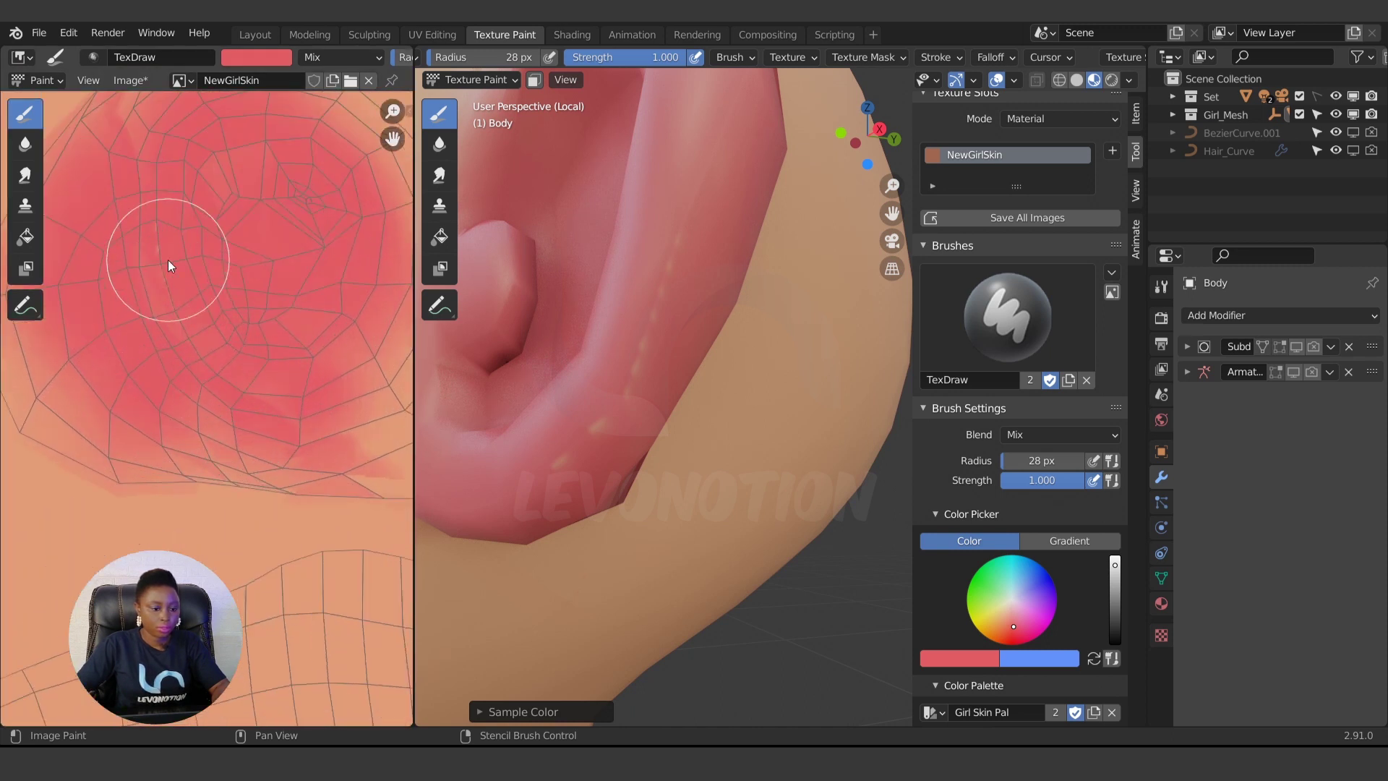
Exit local view and check the ears and face on the full character from the front.
scroll(632, 414, down, 6)
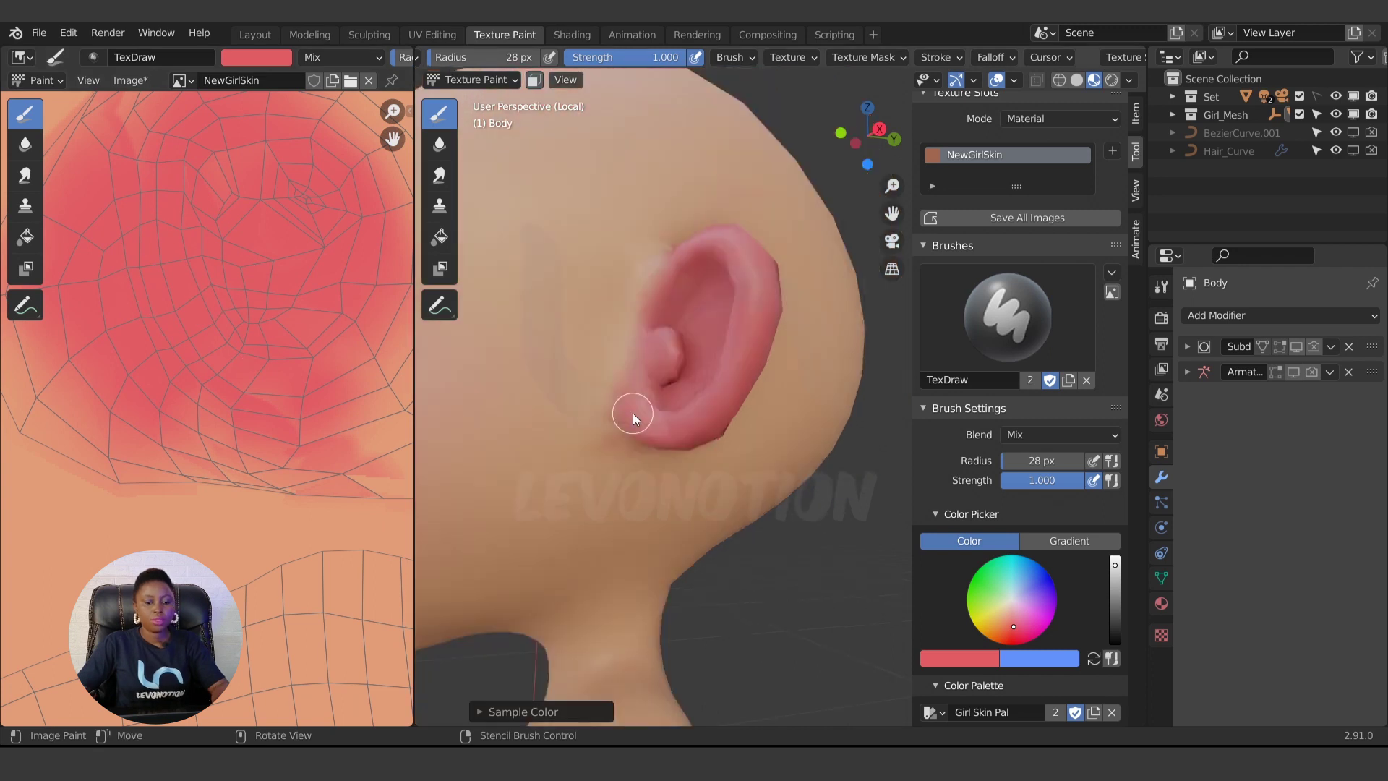
middle_drag(660, 463, 798, 474)
scroll(798, 474, down, 6)
key(KP_Divide)
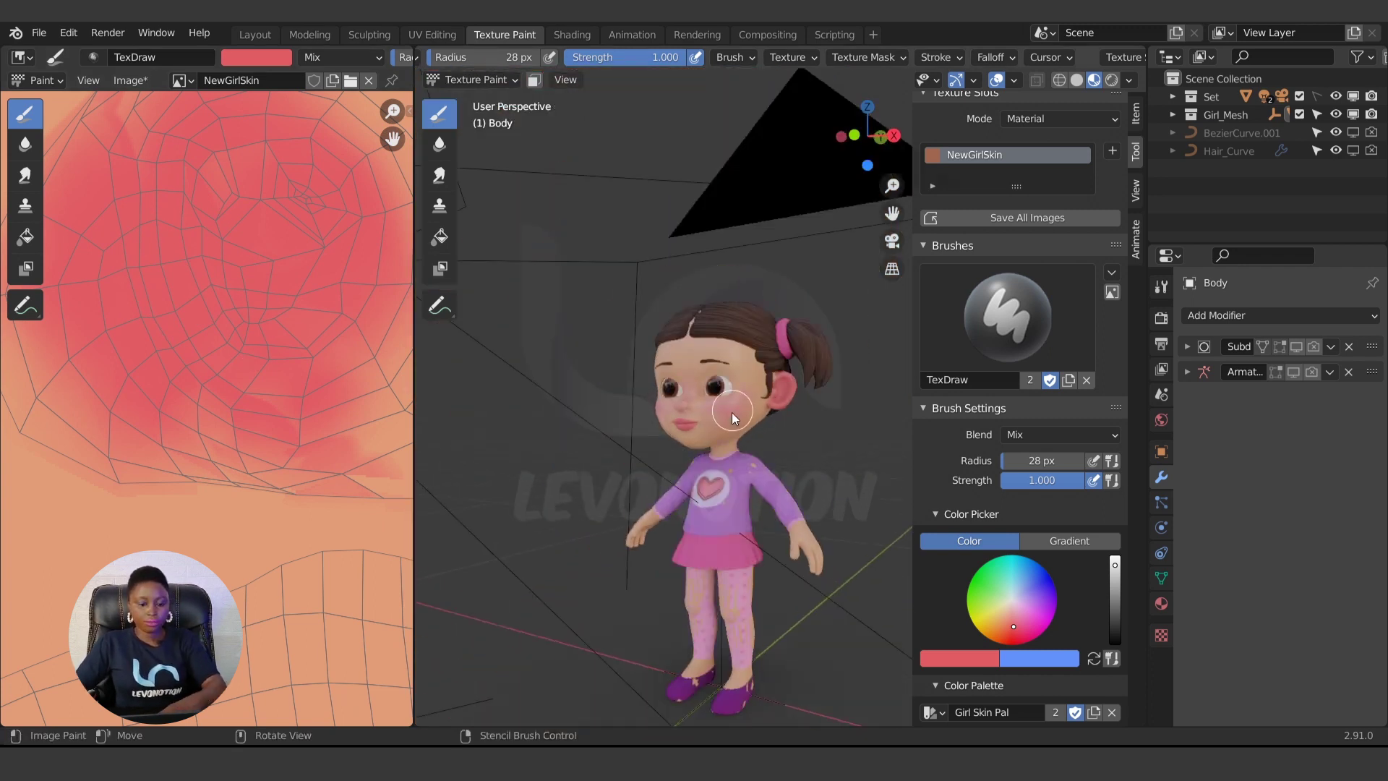
scroll(732, 412, up, 4)
middle_drag(601, 500, 696, 457)
scroll(682, 495, down, 3)
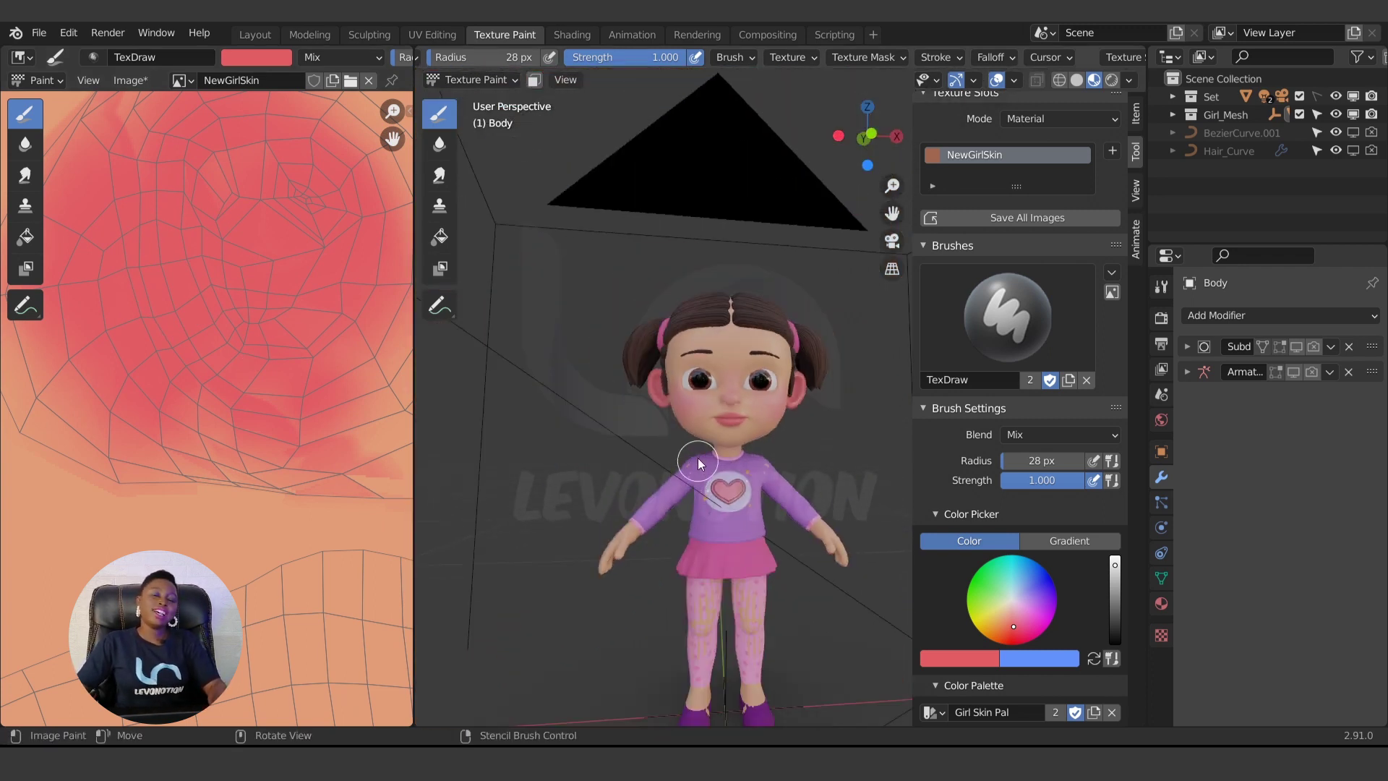
scroll(704, 445, up, 5)
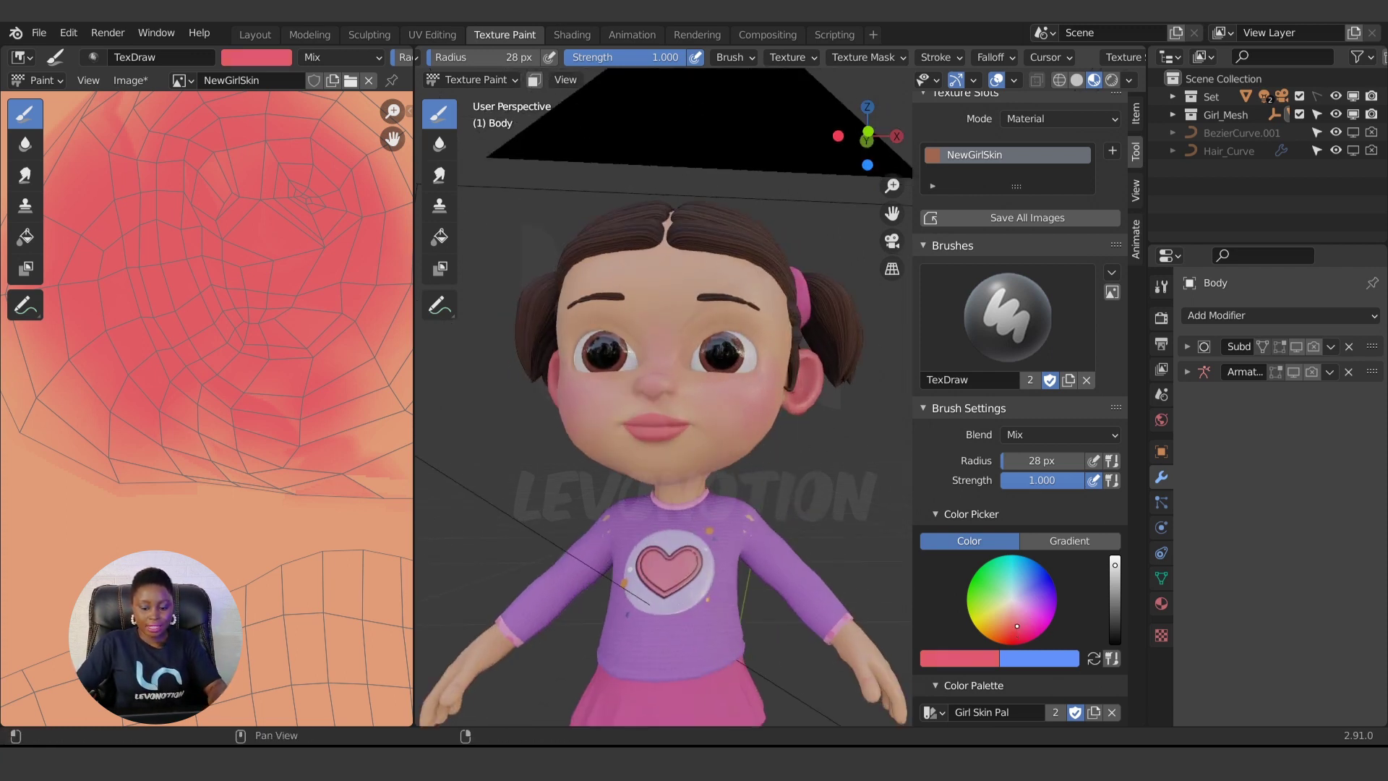
Shift the brush color to a pinker red, set the radius to 67 px and repaint the upper ear UV island.
drag(1019, 626, 1018, 623)
key(f)
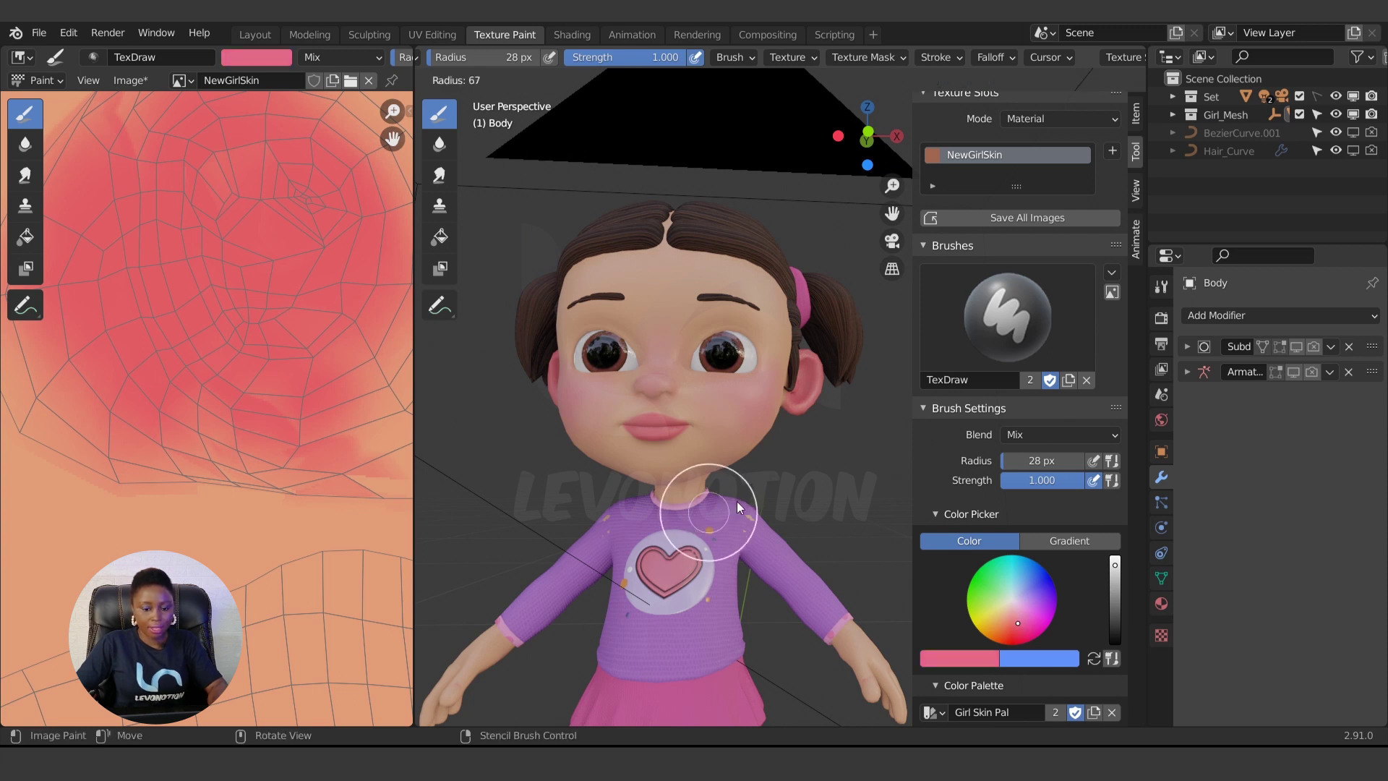
click(736, 501)
scroll(246, 470, down, 3)
mouse_move(240, 359)
mouse_down()
mouse_move(250, 393)
mouse_move(253, 342)
mouse_move(173, 362)
mouse_move(227, 413)
mouse_up()
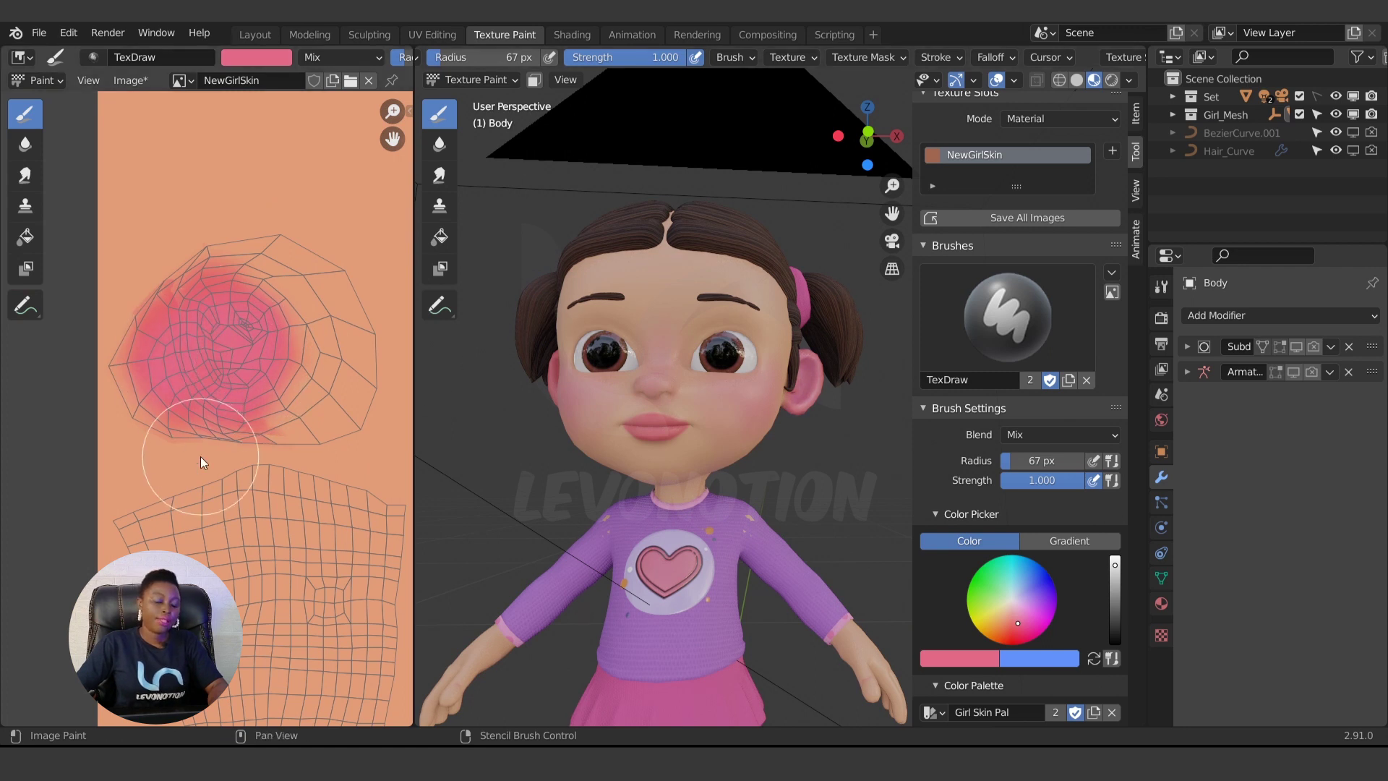
Repaint the other ear's UV island near the texture's lower edge with the pinker red.
scroll(204, 461, down, 3)
middle_drag(241, 440, 51, 241)
middle_drag(119, 508, 343, 309)
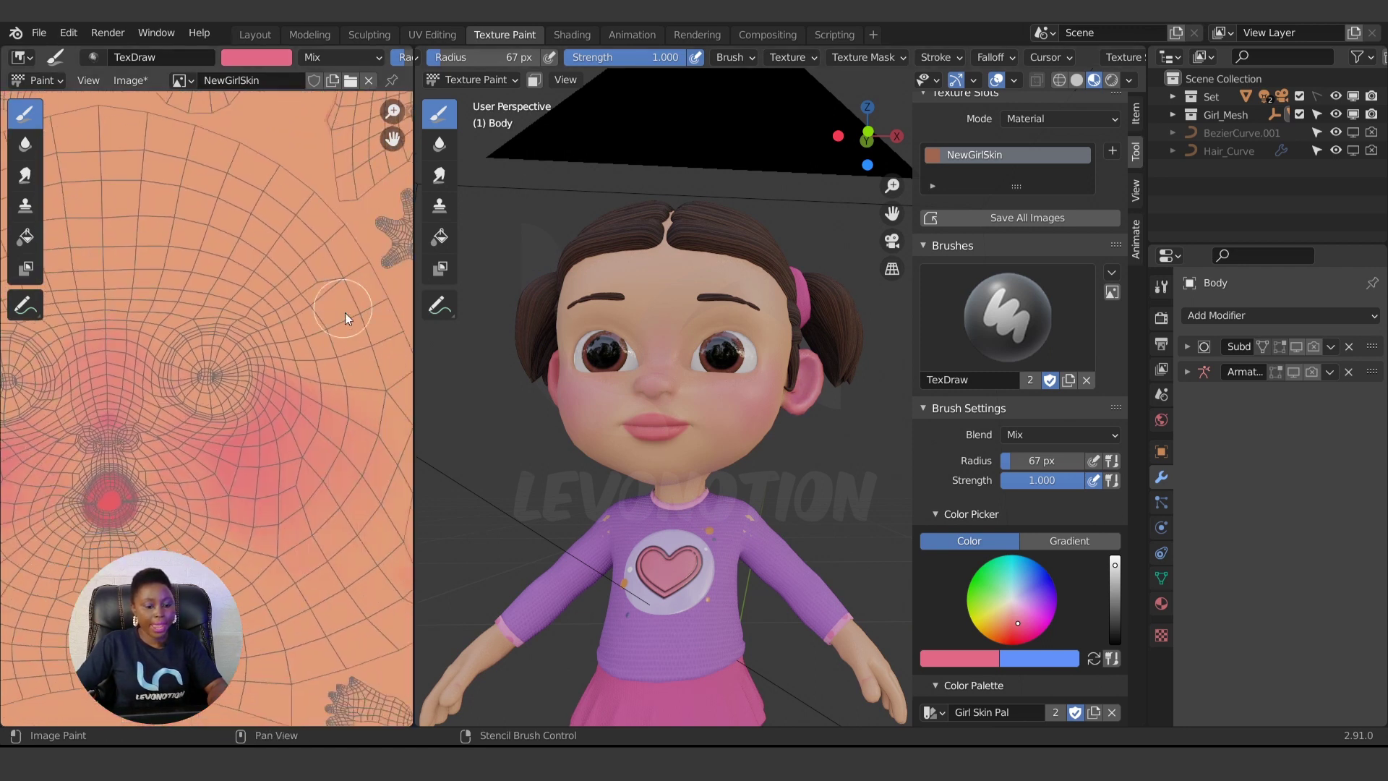
middle_drag(249, 491, 4, 351)
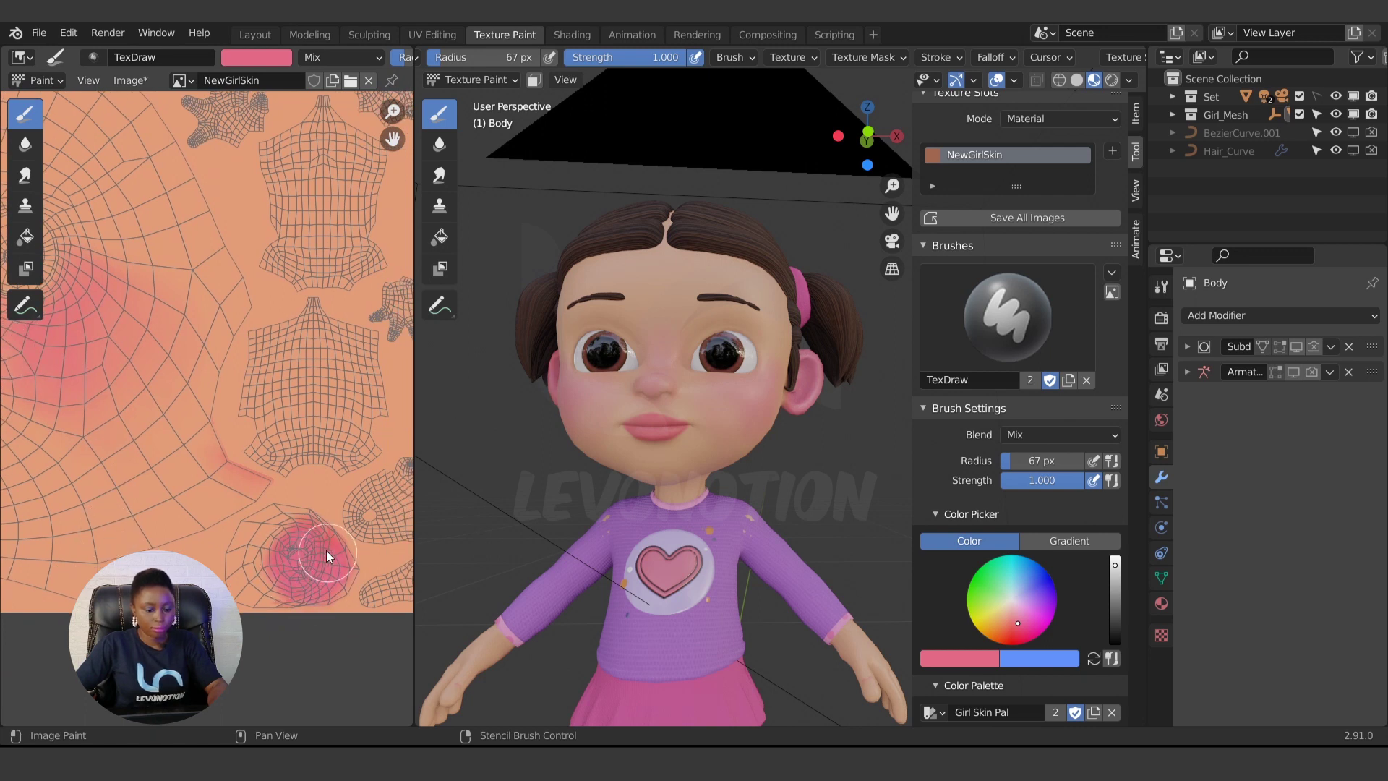
scroll(679, 488, down, 5)
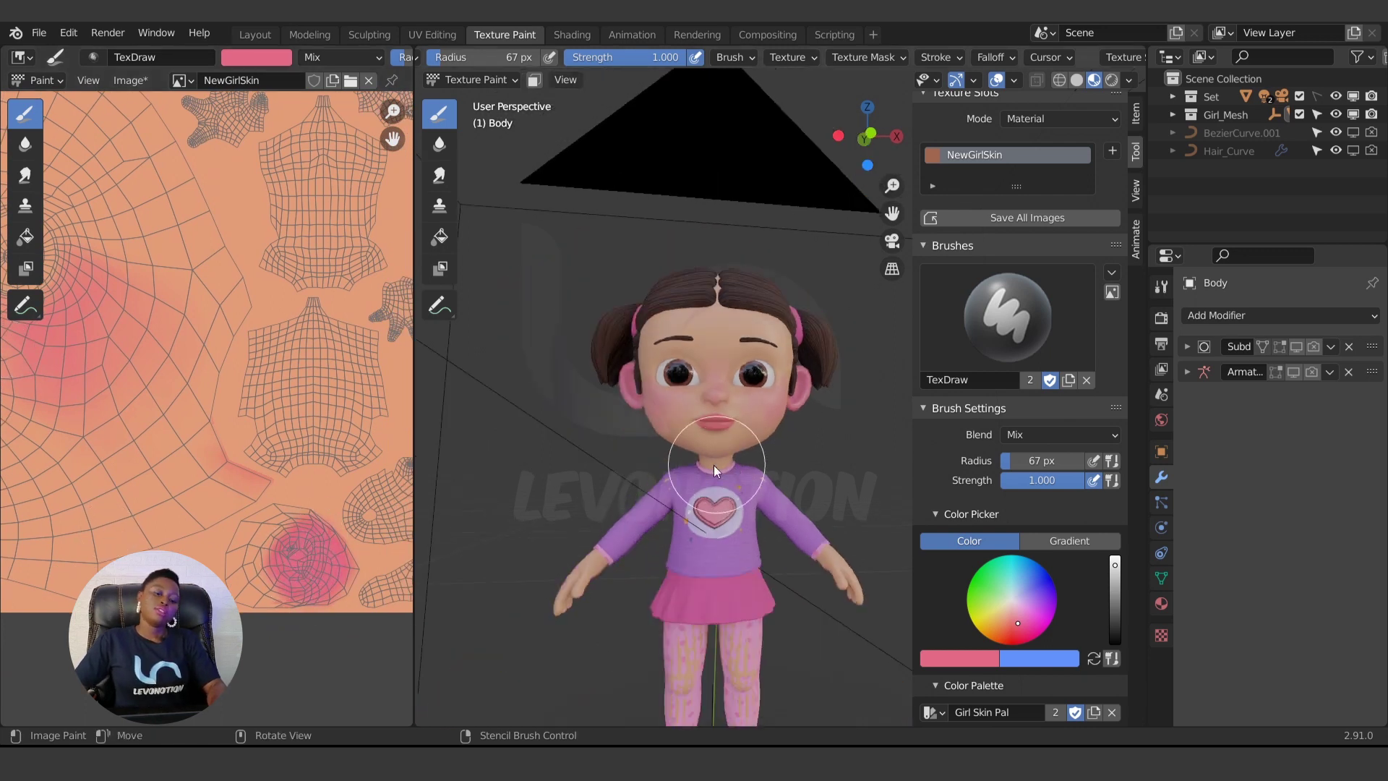